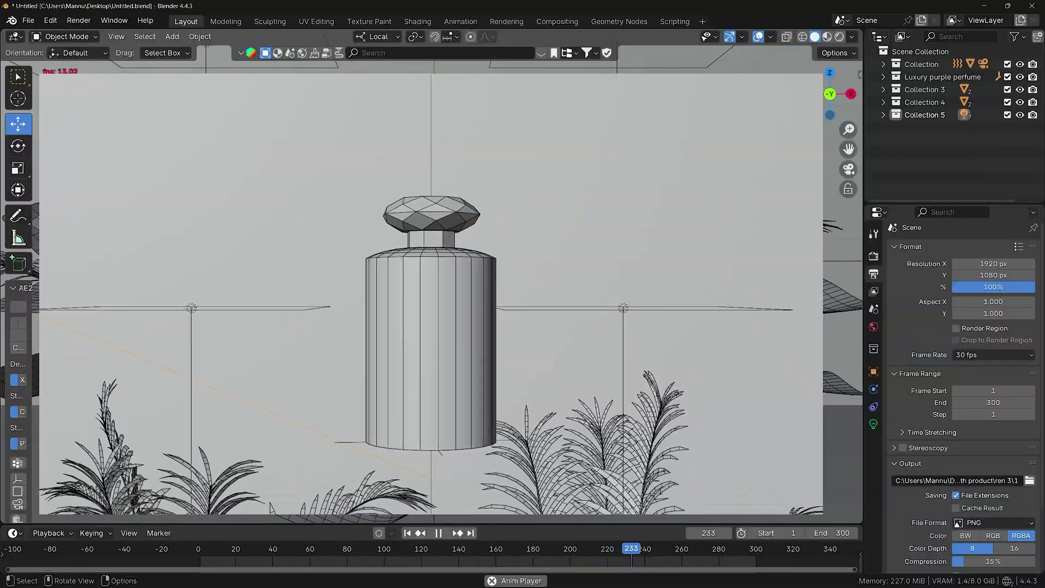
# Stop the animation playback and close the window with the rendered perfume frame.
pyautogui.click(438, 532)
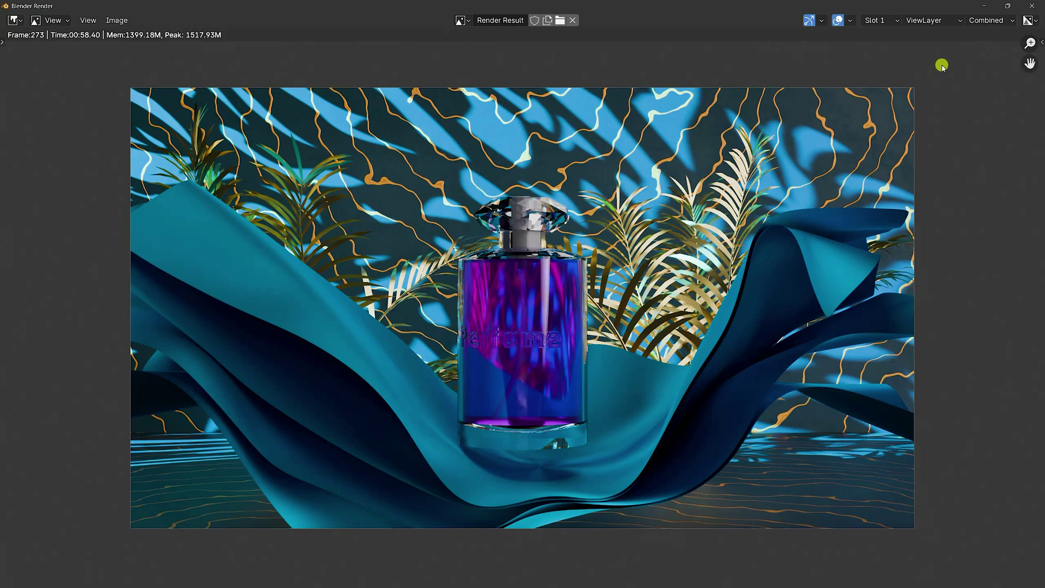
pyautogui.click(1034, 7)
# Switch to the browser, look through the project file's Gumroad page and the store's product list, and close the browser.
pyautogui.click(199, 575)
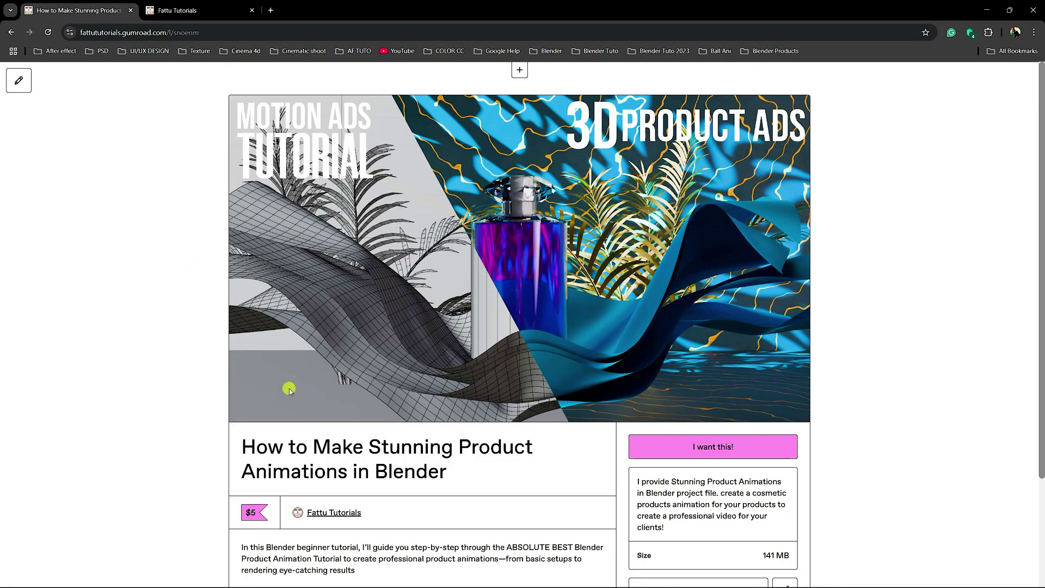
pyautogui.scroll(-3, 692, 435)
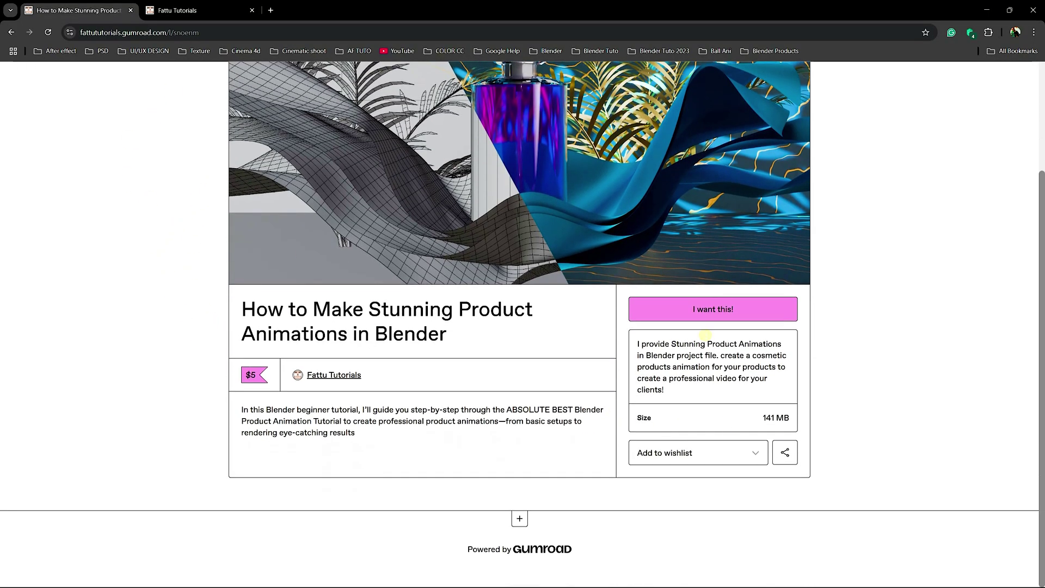
pyautogui.click(176, 10)
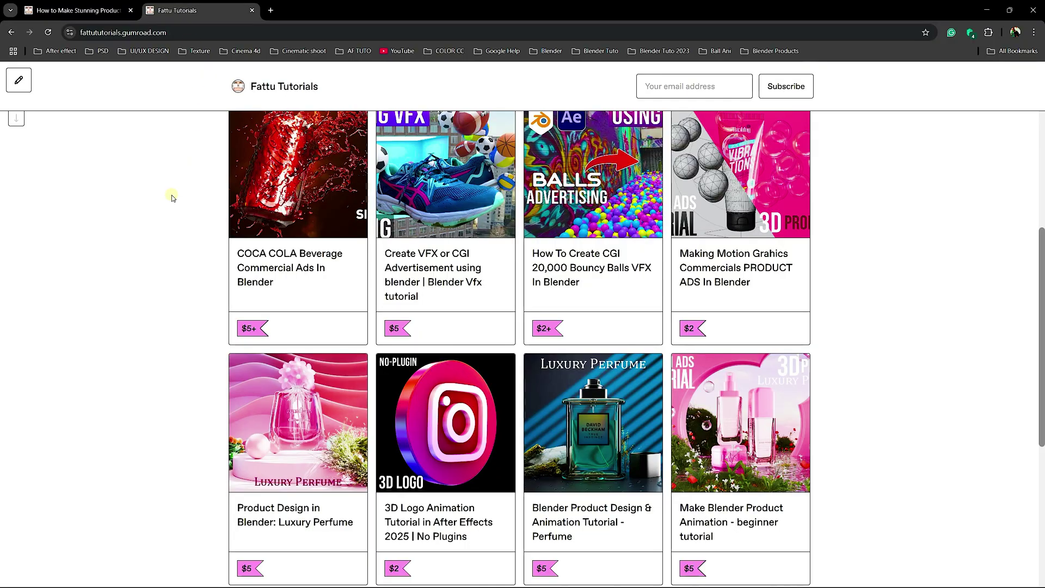
pyautogui.scroll(-5, 170, 198)
pyautogui.scroll(-1, 166, 219)
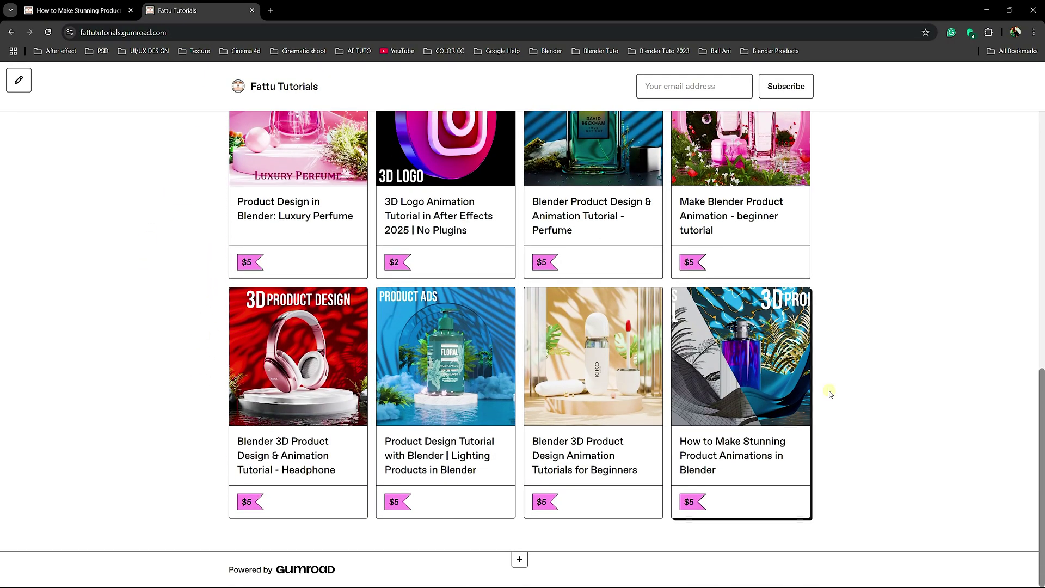
pyautogui.scroll(8, 145, 326)
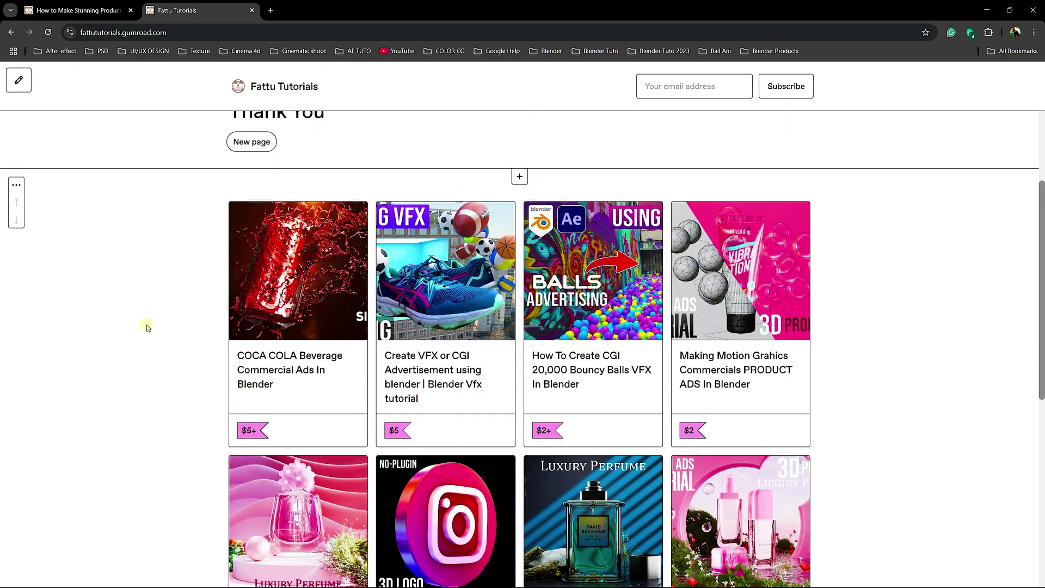
pyautogui.scroll(-8, 146, 326)
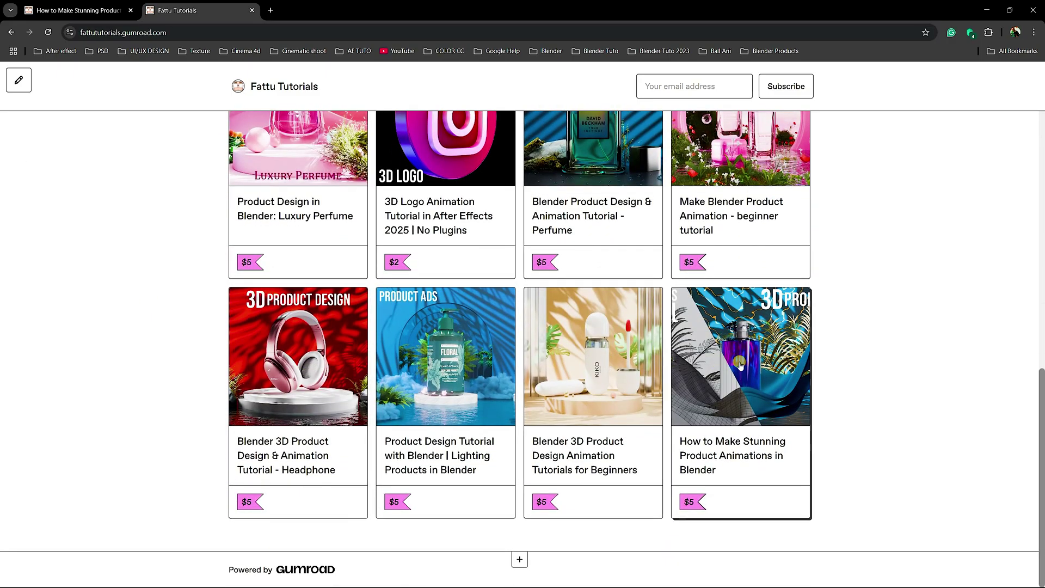
pyautogui.click(1032, 9)
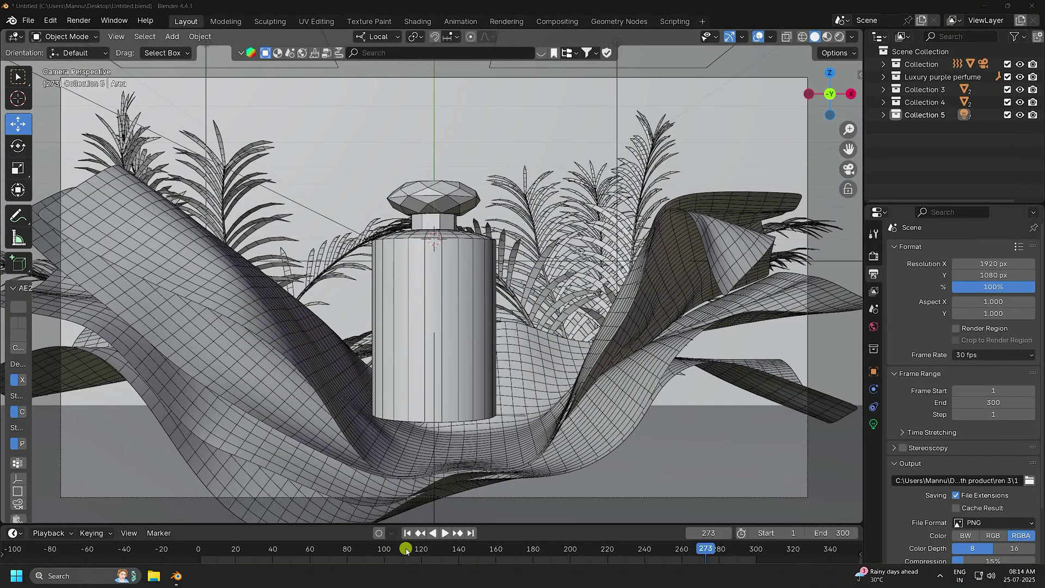
# Start a new General file and delete the default camera, cube and light.
pyautogui.click(28, 20)
pyautogui.moveTo(41, 34)
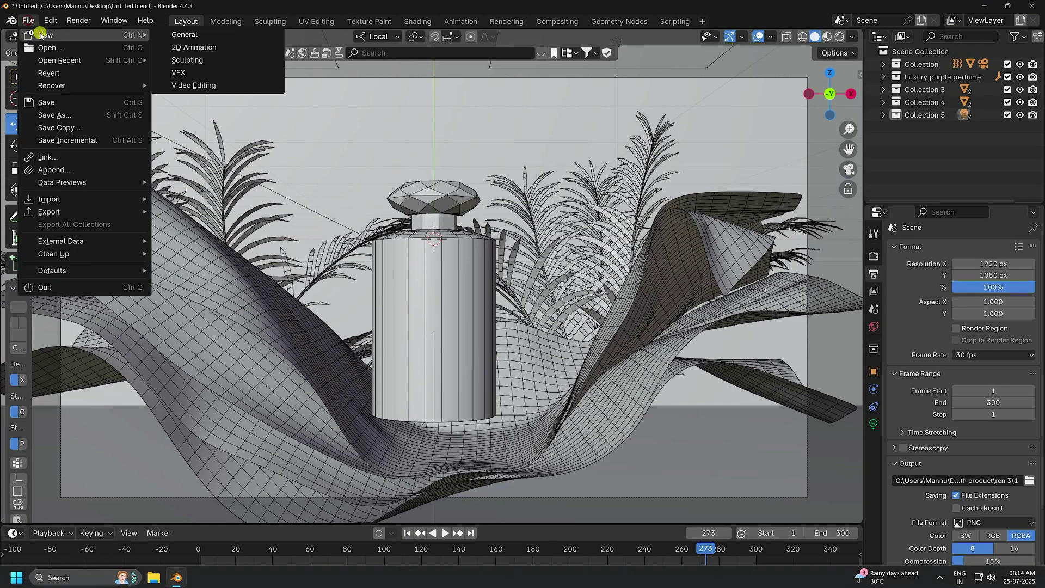
pyautogui.click(202, 34)
pyautogui.click(523, 321)
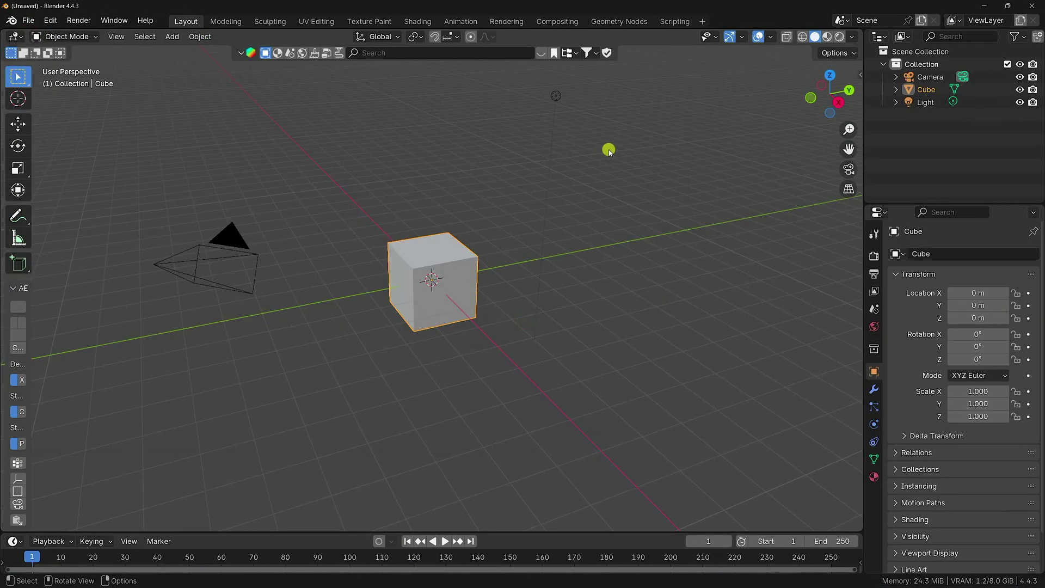
pyautogui.moveTo(608, 150); pyautogui.dragTo(77, 422)
pyautogui.press('Delete')
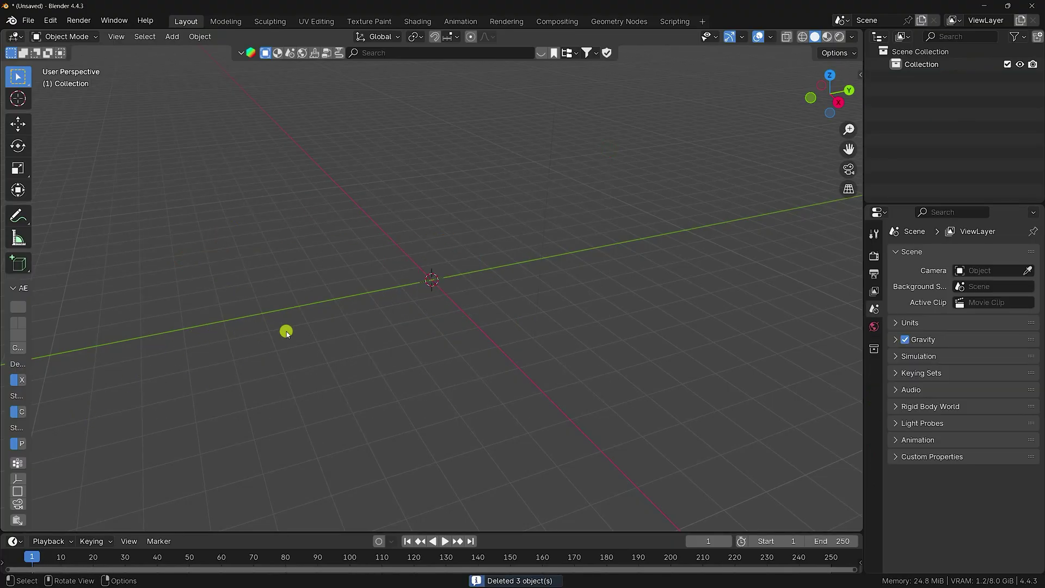
# Add a plane mesh at the world origin.
pyautogui.moveTo(398, 290); pyautogui.dragTo(387, 200, button='middle')
pyautogui.click(172, 36)
pyautogui.moveTo(218, 51)
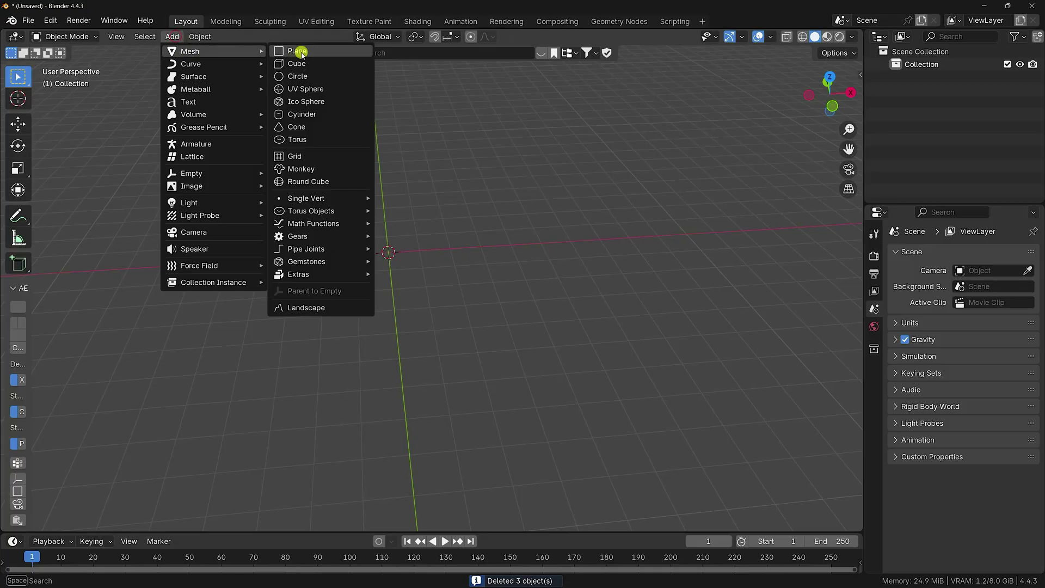
pyautogui.click(297, 51)
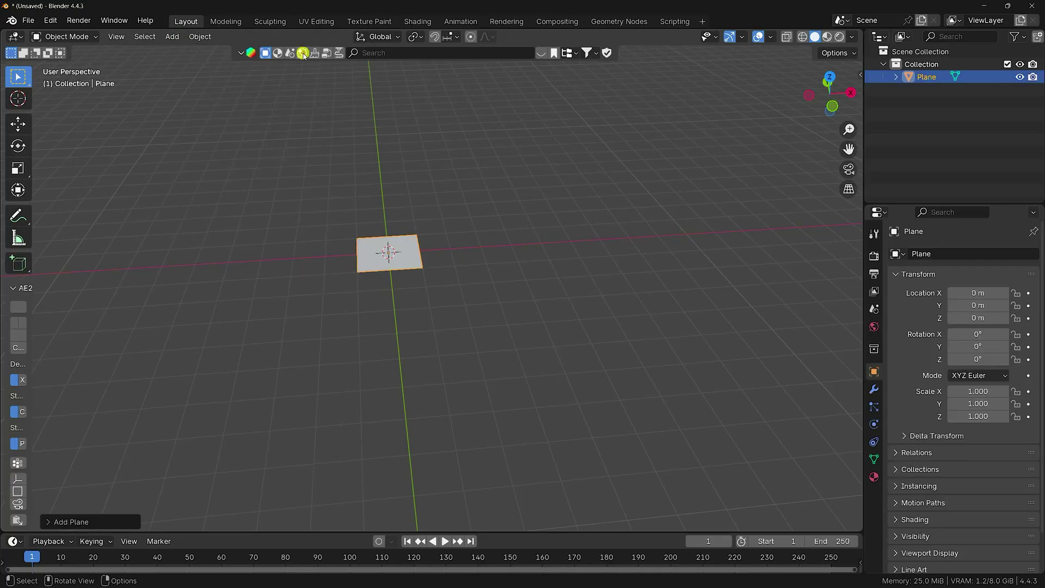
# Set the plane's scale to 6 in X, 3 in Y and 6 in Z.
pyautogui.click(986, 393)
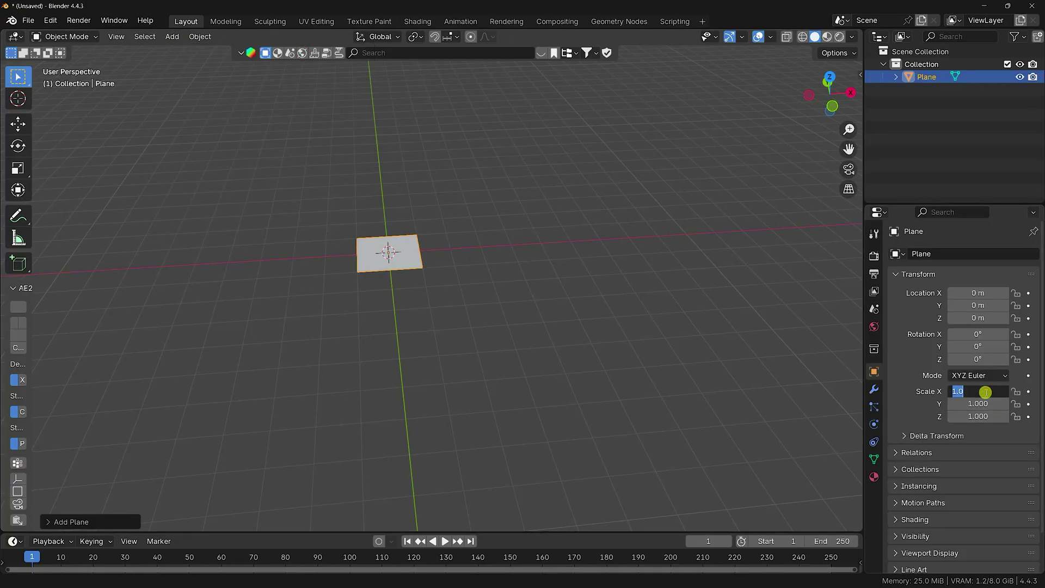
pyautogui.write('6')
pyautogui.press('Tab')
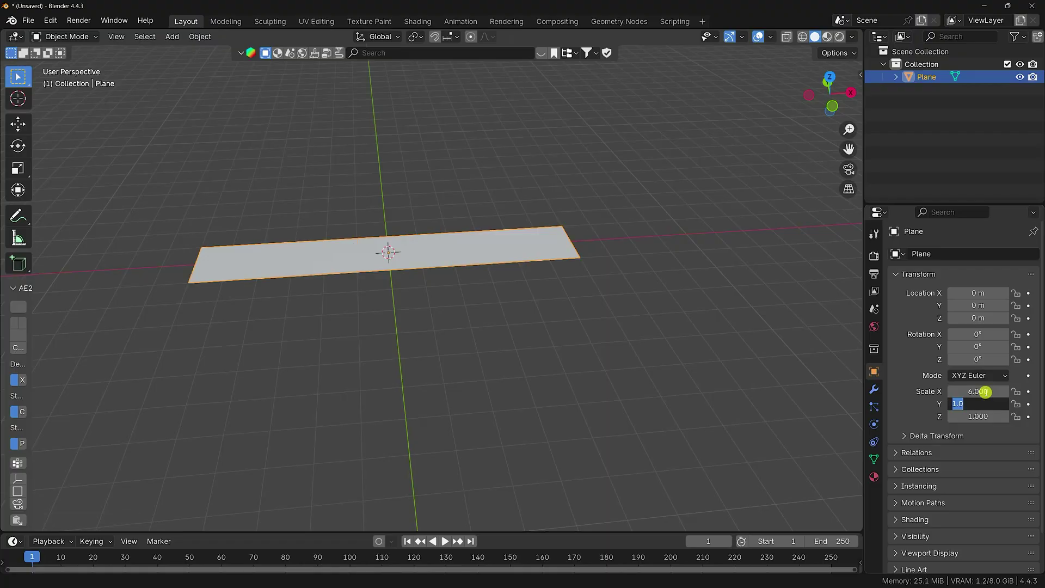
pyautogui.write('3')
pyautogui.press('Tab')
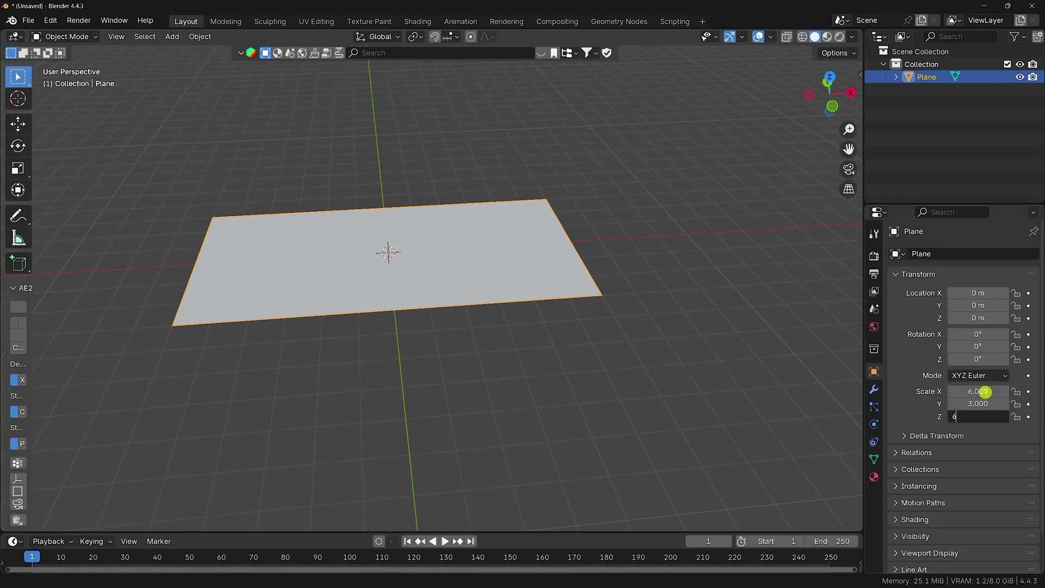
pyautogui.write('6')
pyautogui.press('Return')
# Enter Edit Mode on the plane and add one centred loop cut running along the Y axis.
pyautogui.scroll(4, 496, 308)
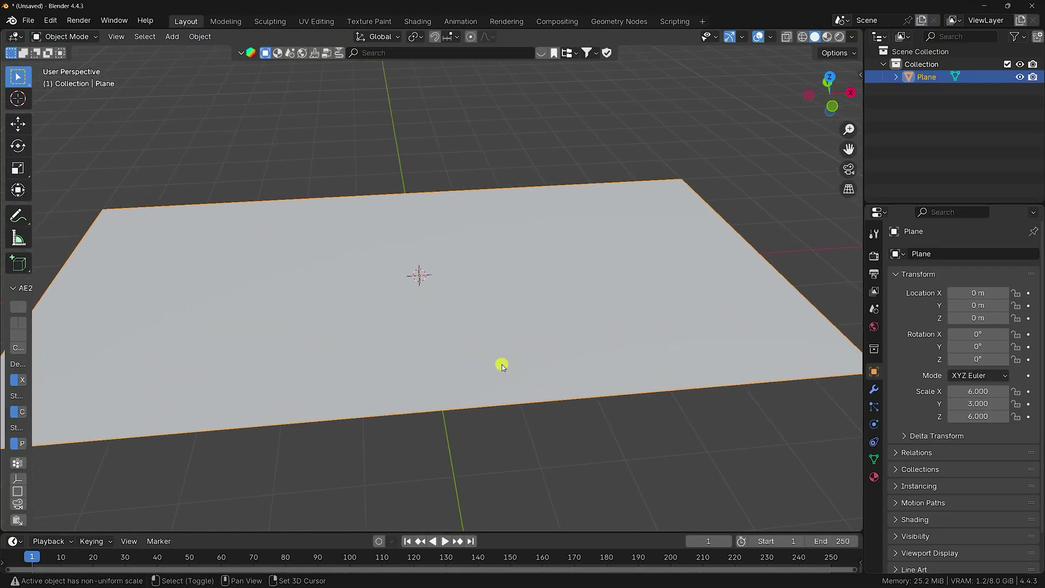
pyautogui.click(80, 37)
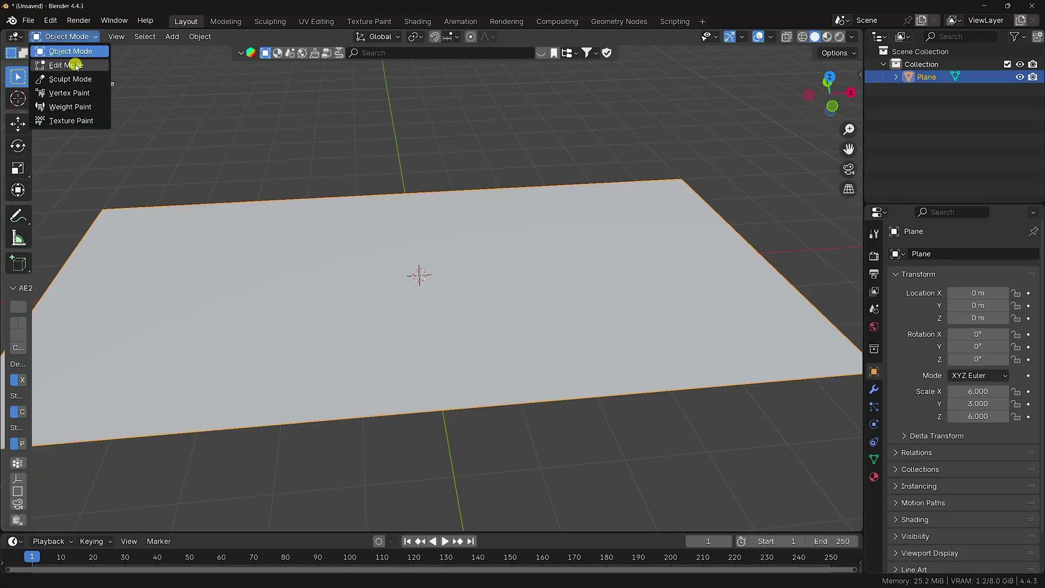
pyautogui.click(77, 66)
pyautogui.click(113, 38)
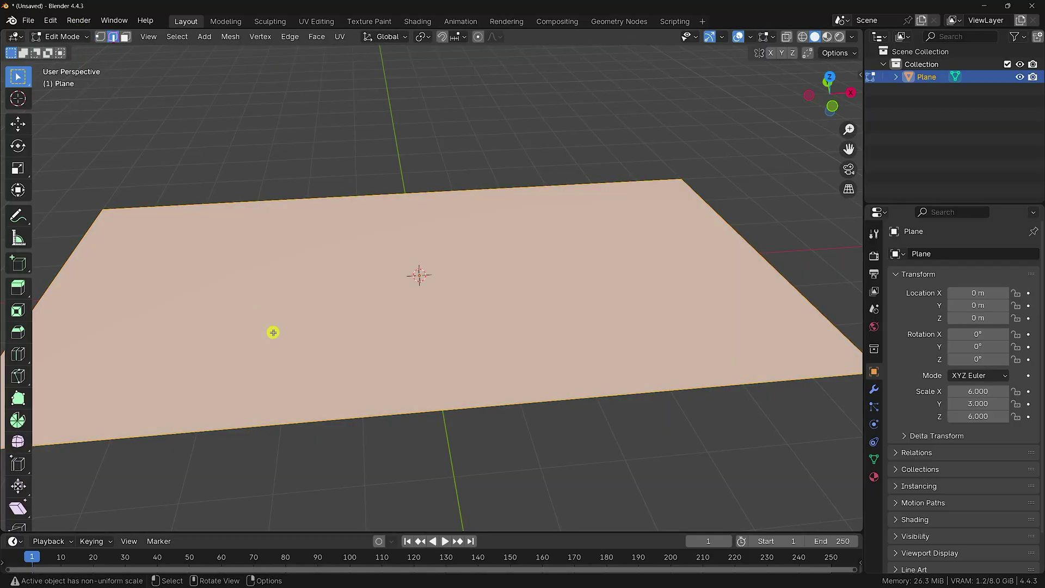
pyautogui.click(391, 413)
pyautogui.rightClick(394, 415)
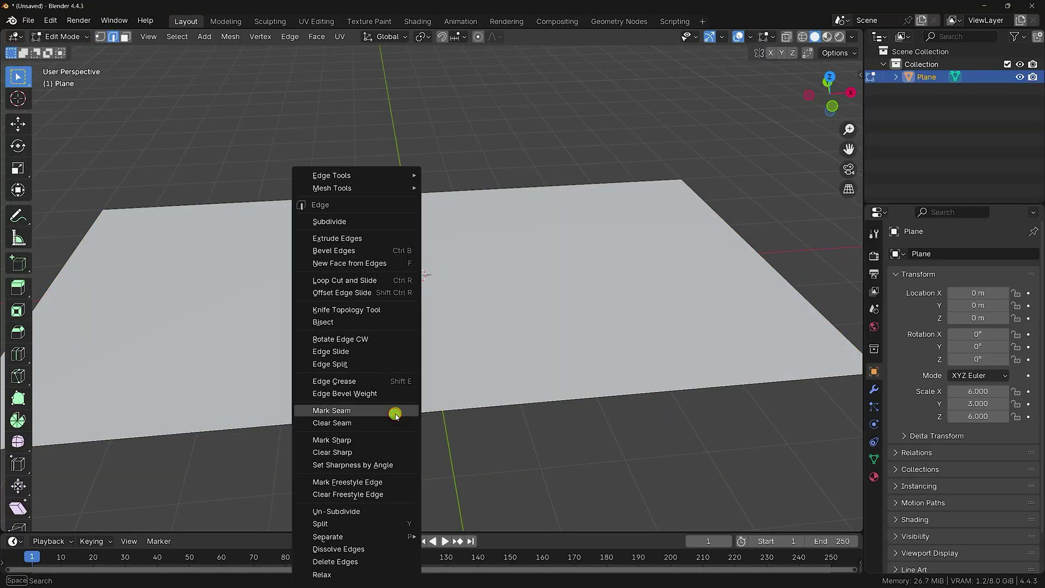
pyautogui.click(353, 281)
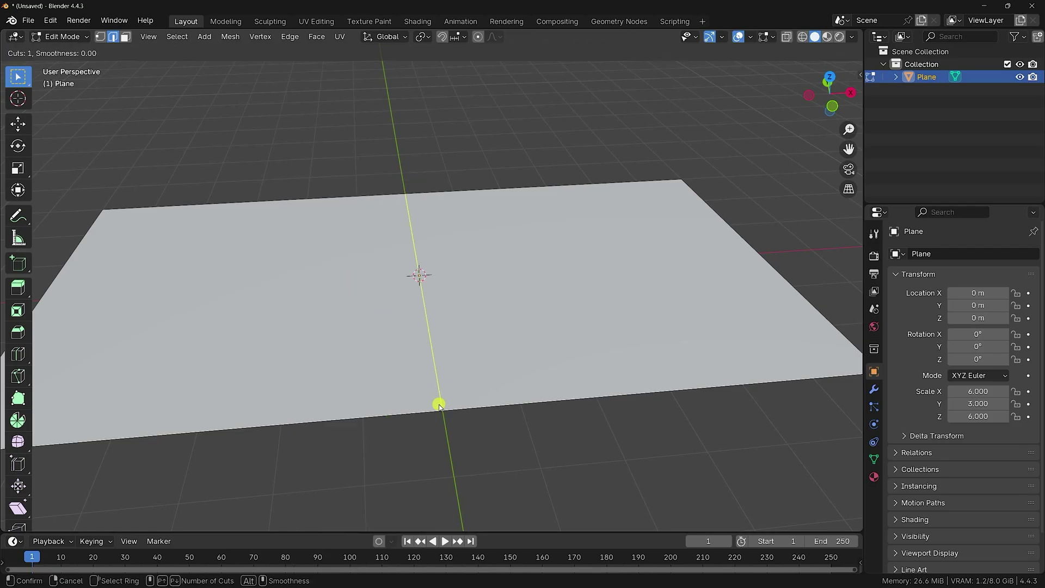
pyautogui.click(439, 405)
pyautogui.rightClick(440, 405)
# Subdivide the whole plane with 50 cuts and return to Object Mode.
pyautogui.press('KP_7')
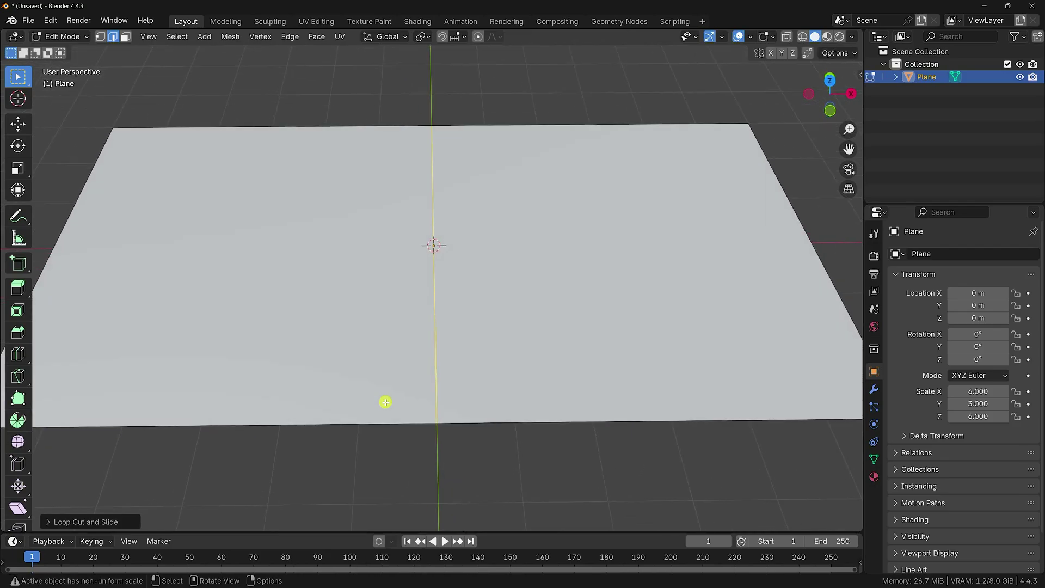
pyautogui.scroll(4, 409, 327)
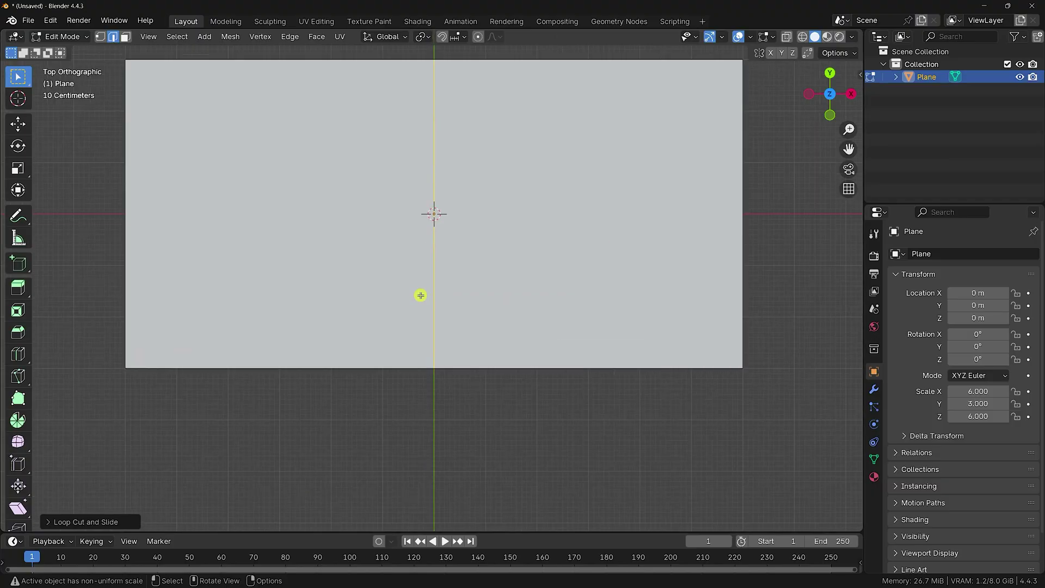
pyautogui.keyDown('shift'); pyautogui.moveTo(419, 294); pyautogui.dragTo(384, 366, button='middle'); pyautogui.keyUp('shift')
pyautogui.press('a')
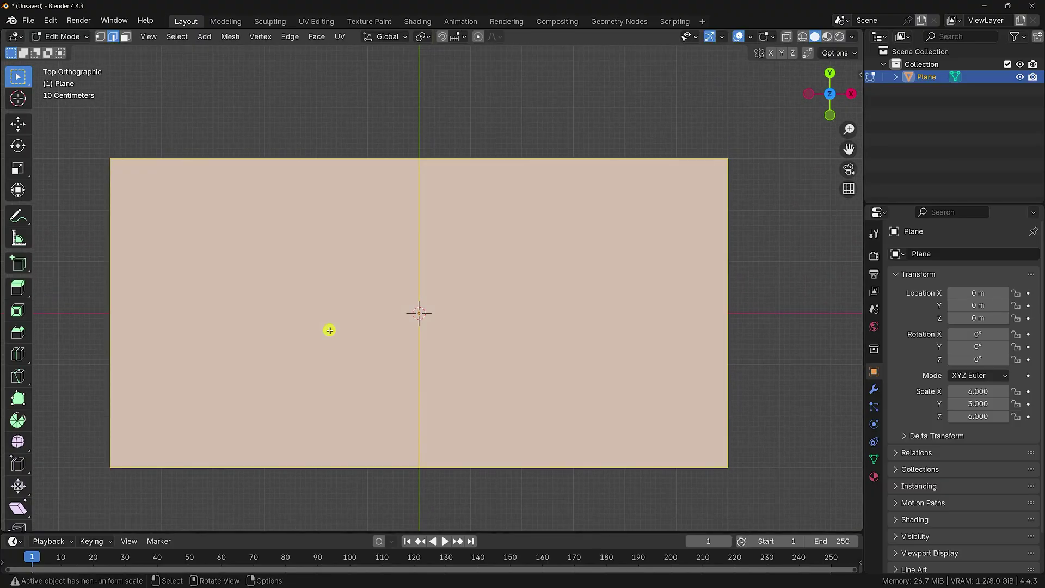
pyautogui.rightClick(311, 302)
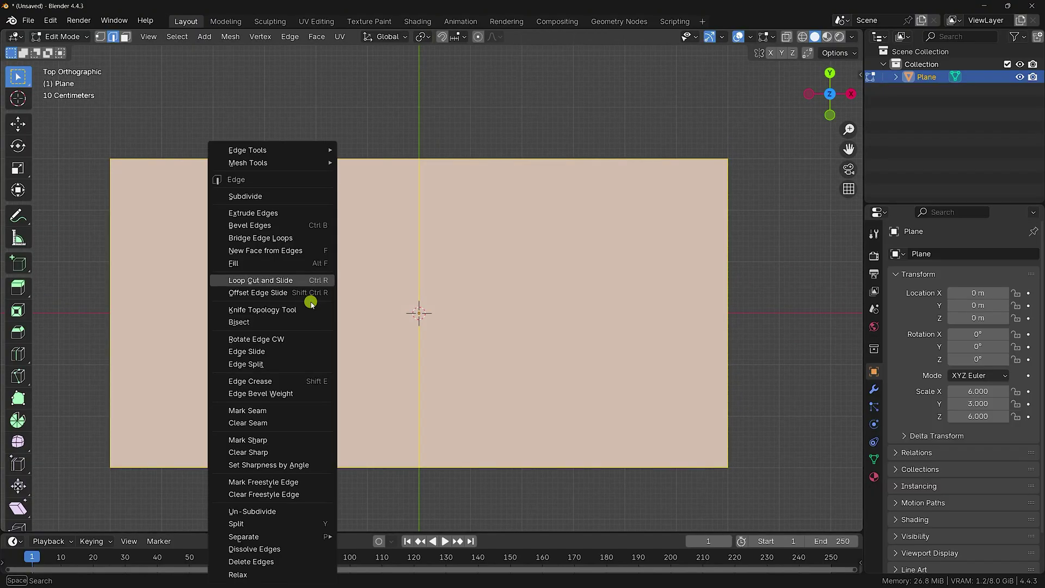
pyautogui.click(259, 197)
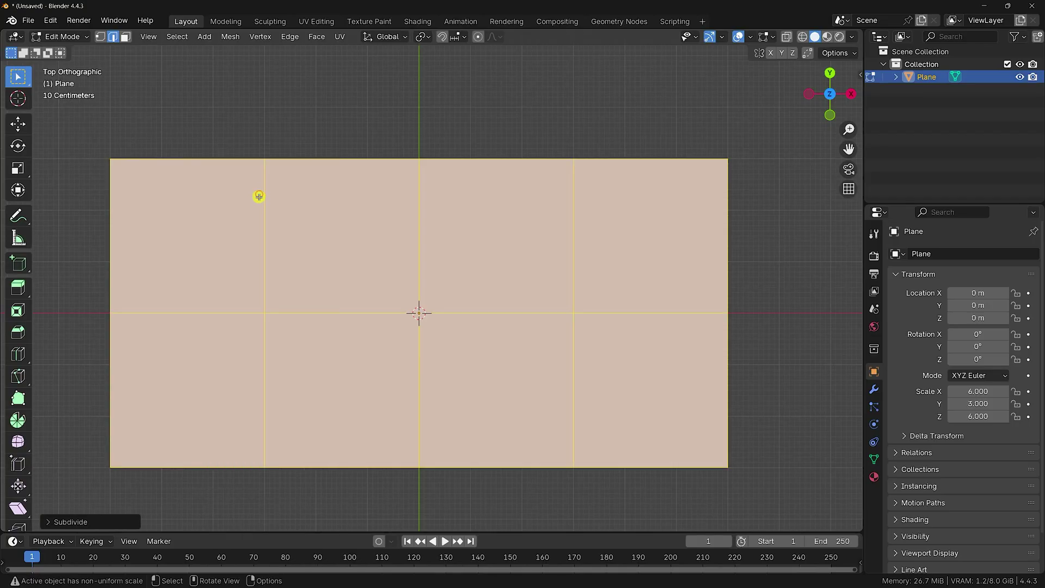
pyautogui.click(79, 517)
pyautogui.click(163, 432)
pyautogui.write('5')
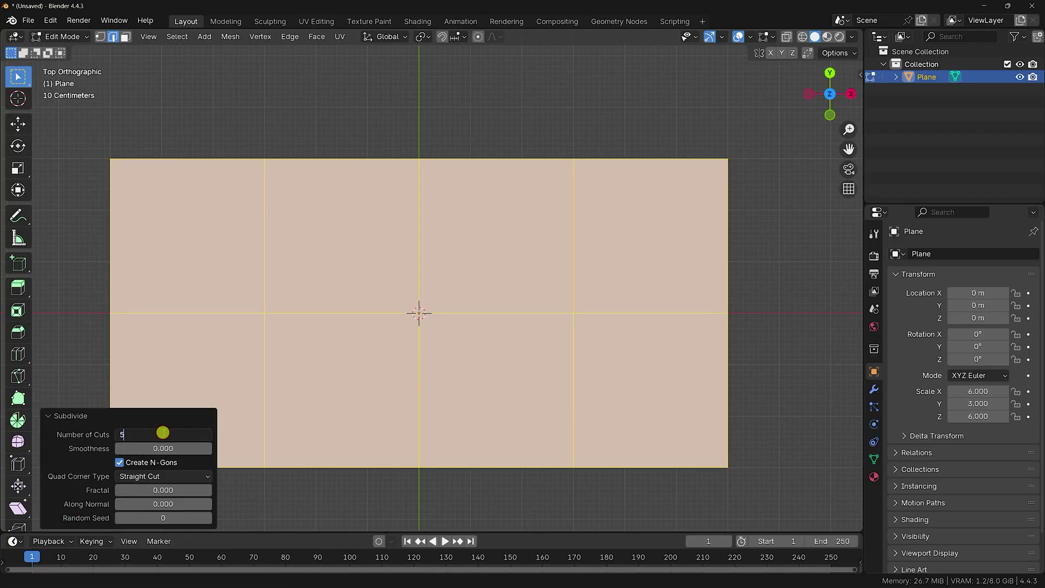
pyautogui.write('0')
pyautogui.press('Return')
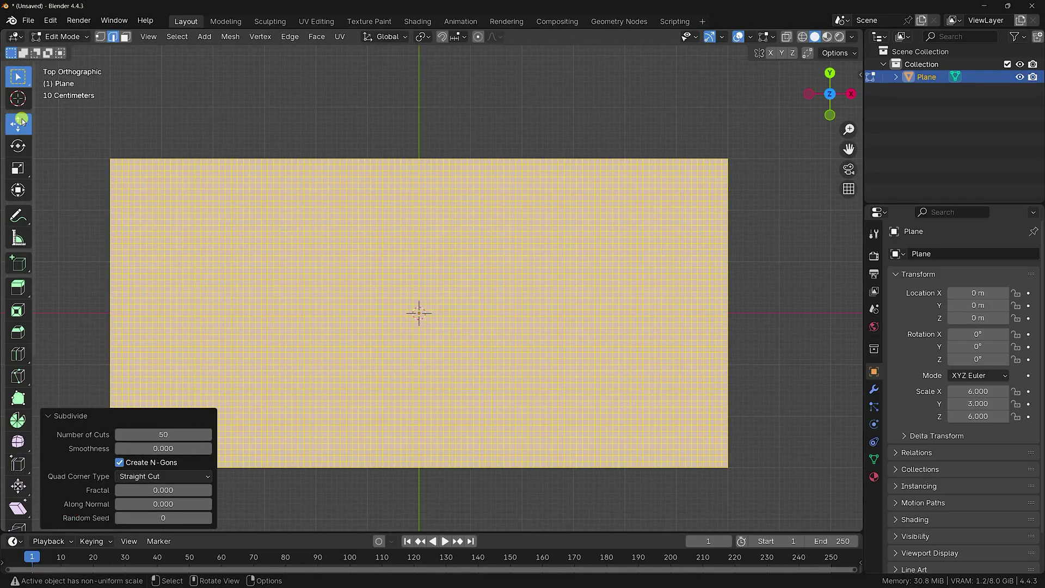
pyautogui.click(59, 36)
pyautogui.click(57, 49)
# Search the online asset library for "perfume" models.
pyautogui.scroll(-3, 471, 358)
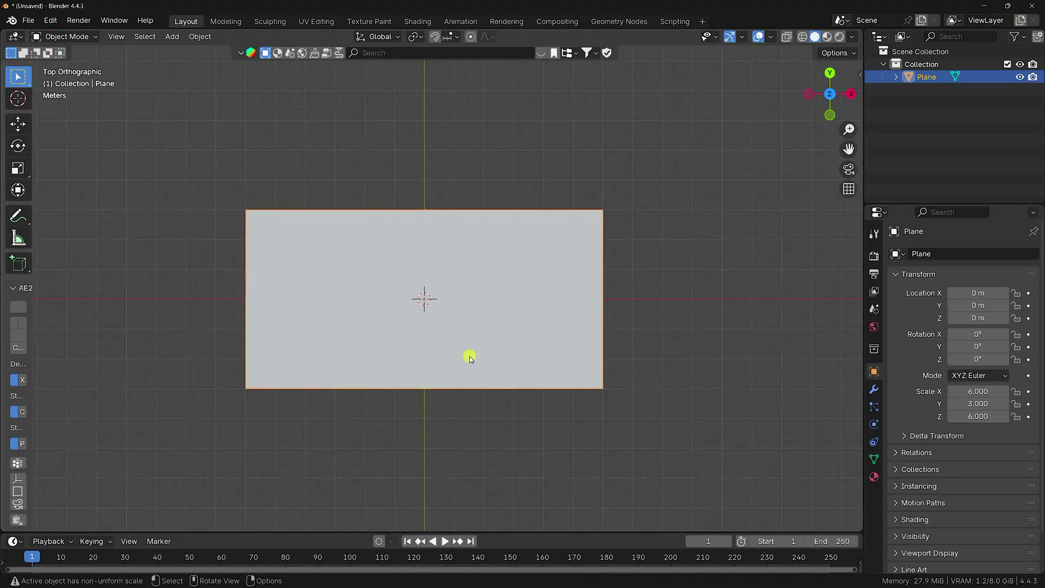
pyautogui.moveTo(470, 357)
pyautogui.mouseDown(button='middle')
pyautogui.moveTo(476, 215)
pyautogui.moveTo(523, 226)
pyautogui.moveTo(469, 235)
pyautogui.moveTo(490, 238)
pyautogui.moveTo(485, 359)
pyautogui.moveTo(452, 367)
pyautogui.mouseUp(button='middle')
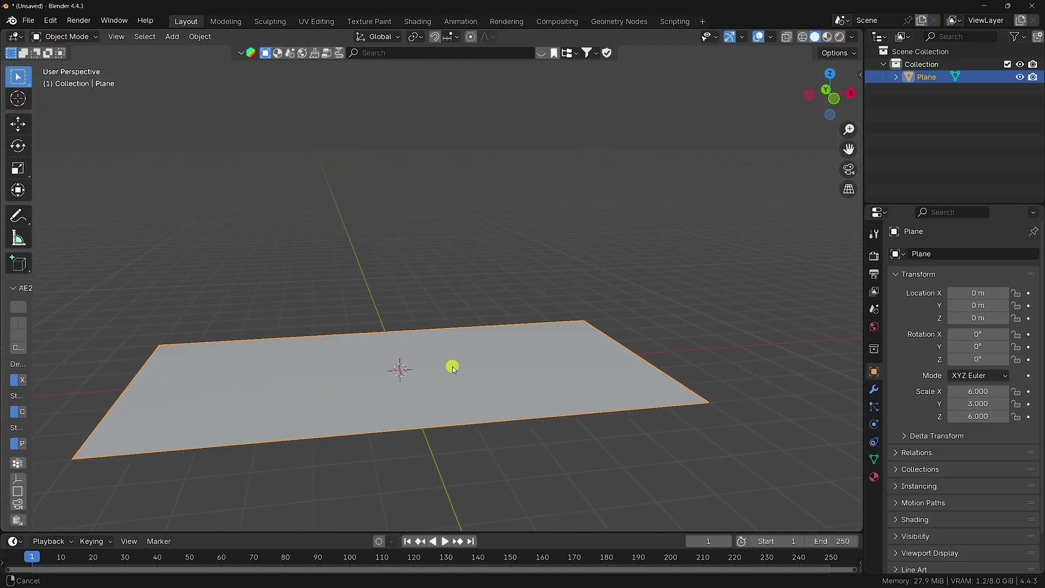
pyautogui.scroll(2, 453, 368)
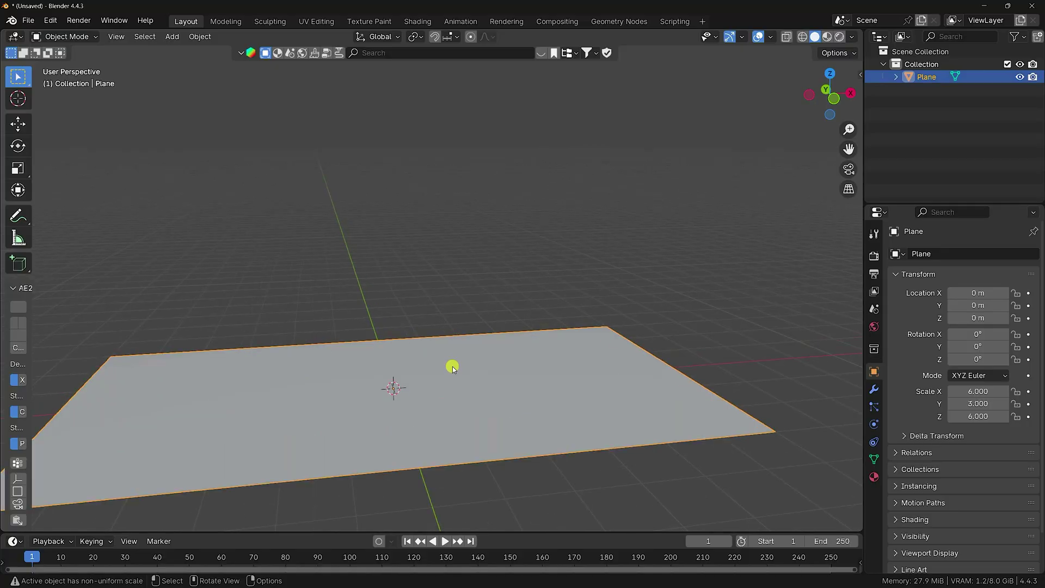
pyautogui.click(378, 53)
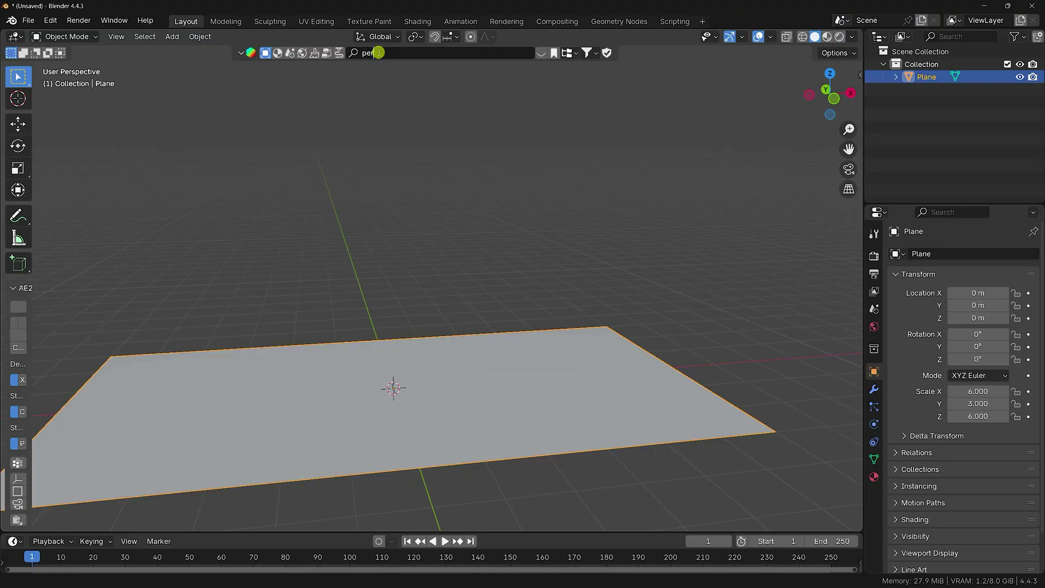
pyautogui.write('perfume')
pyautogui.press('Return')
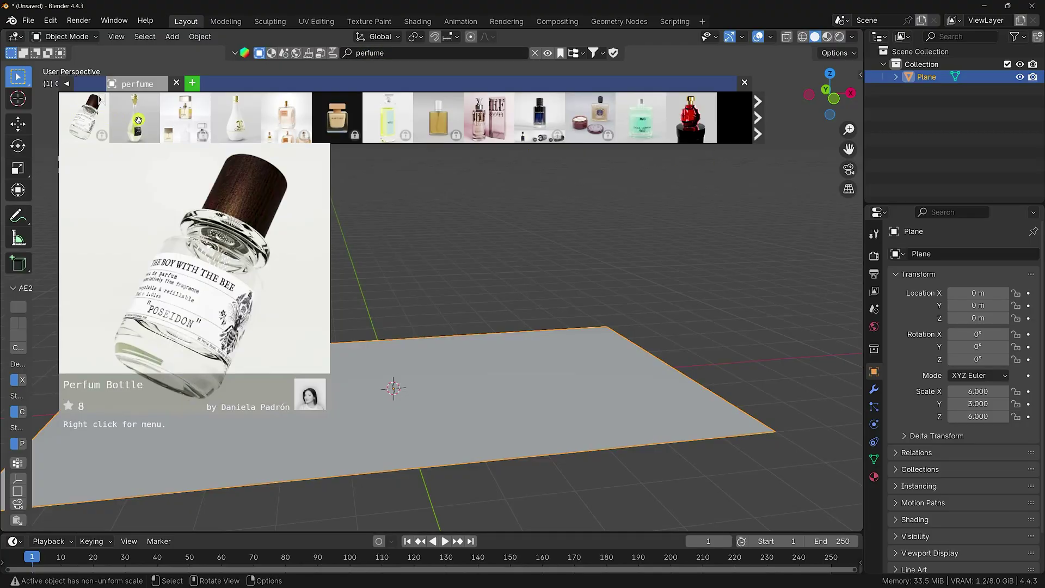
# Browse the perfume results and place the "Luxury purple perfume" model on the plane.
pyautogui.click(762, 120)
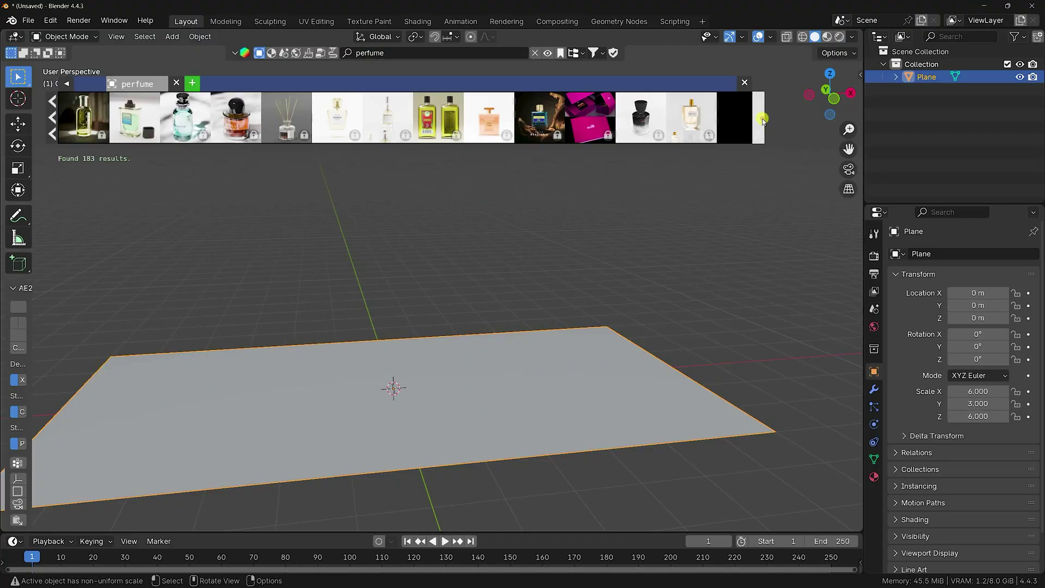
pyautogui.click(762, 120)
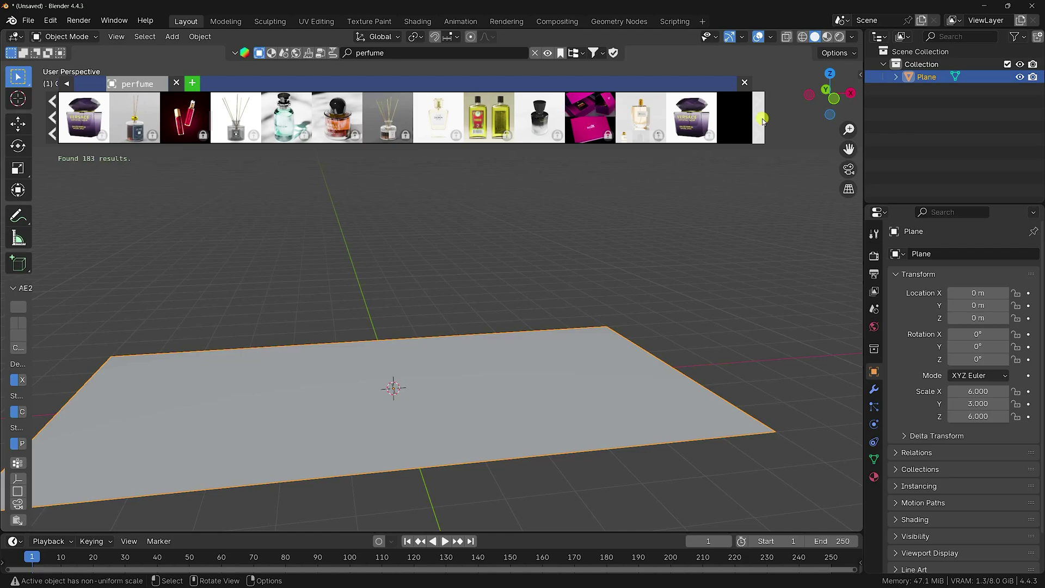
pyautogui.click(762, 119)
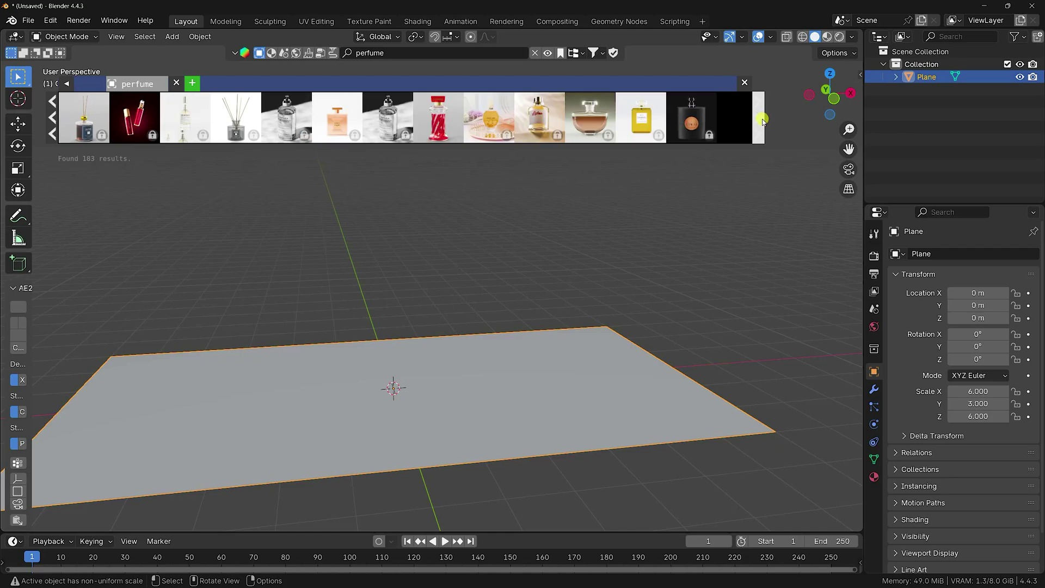
pyautogui.click(763, 119)
pyautogui.click(763, 119)
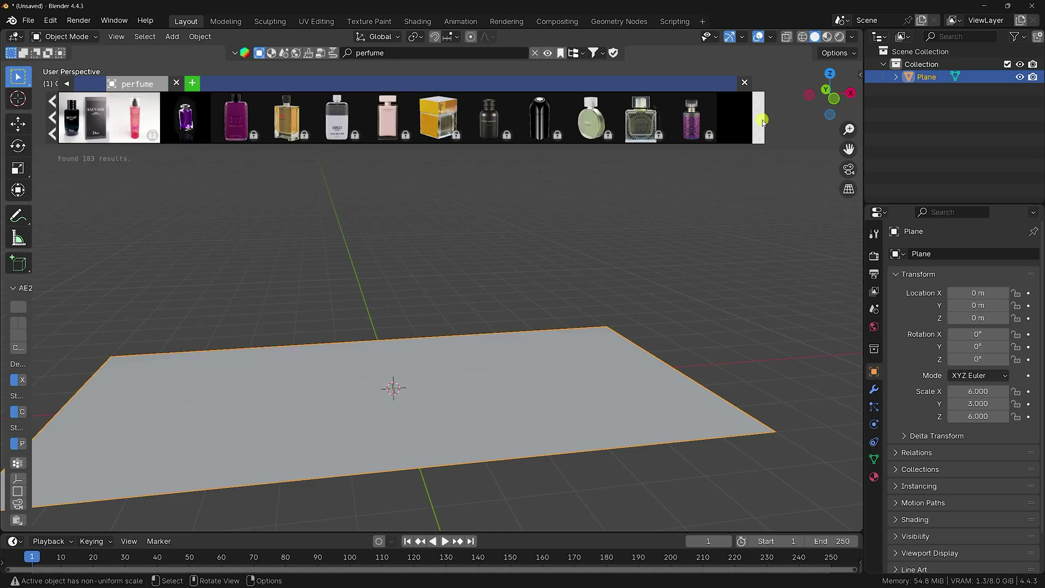
pyautogui.moveTo(198, 120)
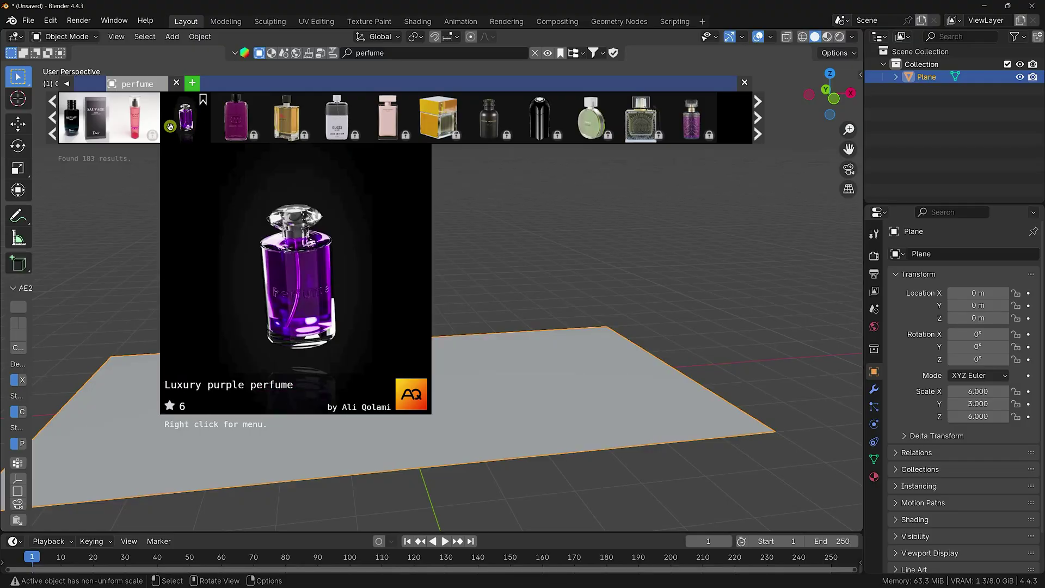
pyautogui.moveTo(178, 122); pyautogui.dragTo(425, 354)
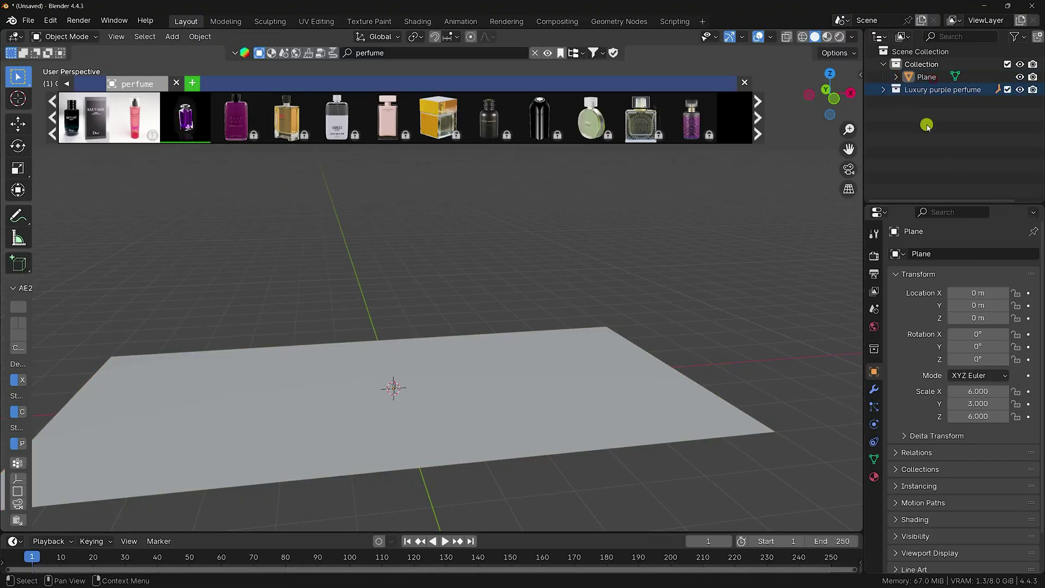
# Select the parent object of the Luxury purple perfume collection and scale it up uniformly to about 1.306.
pyautogui.click(884, 90)
pyautogui.click(958, 102)
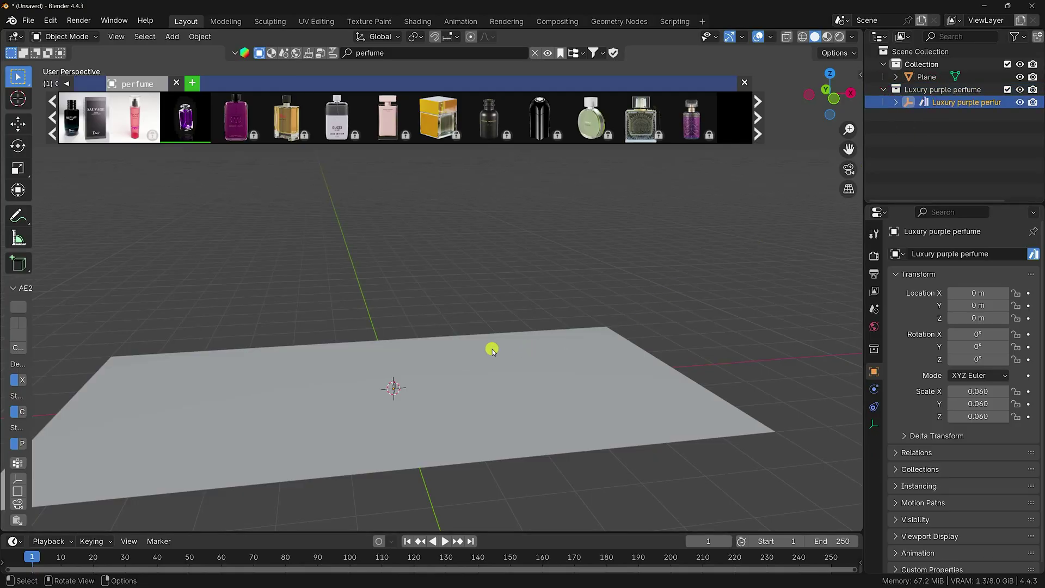
pyautogui.click(745, 81)
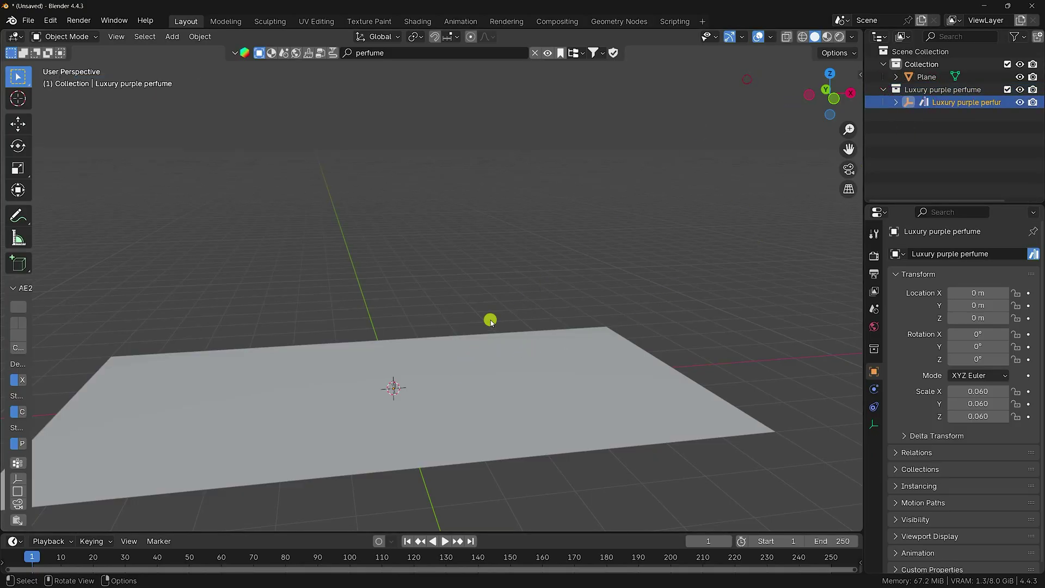
pyautogui.press('s')
pyautogui.click(706, 196)
pyautogui.press('s')
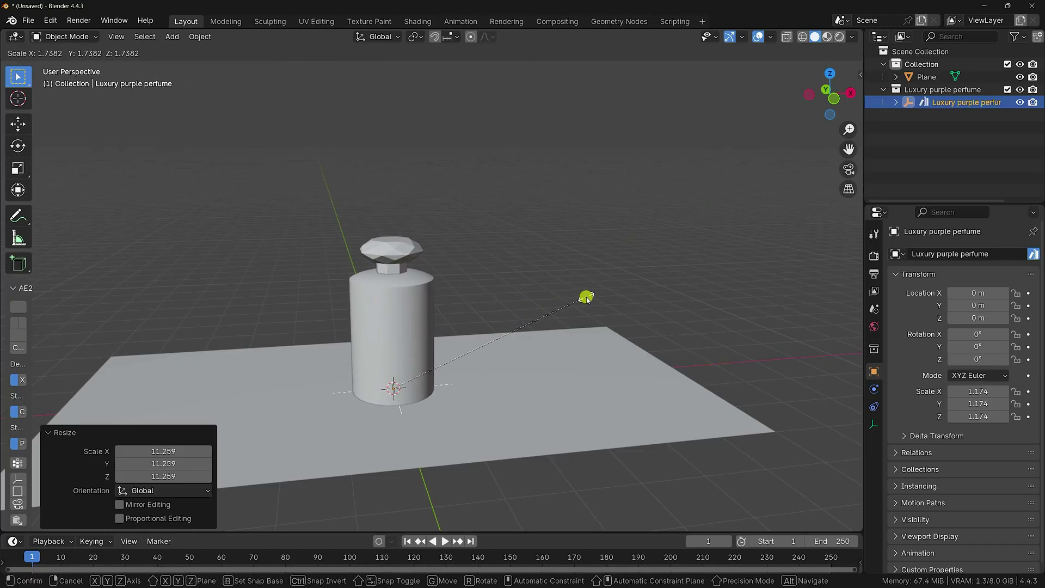
pyautogui.click(609, 289)
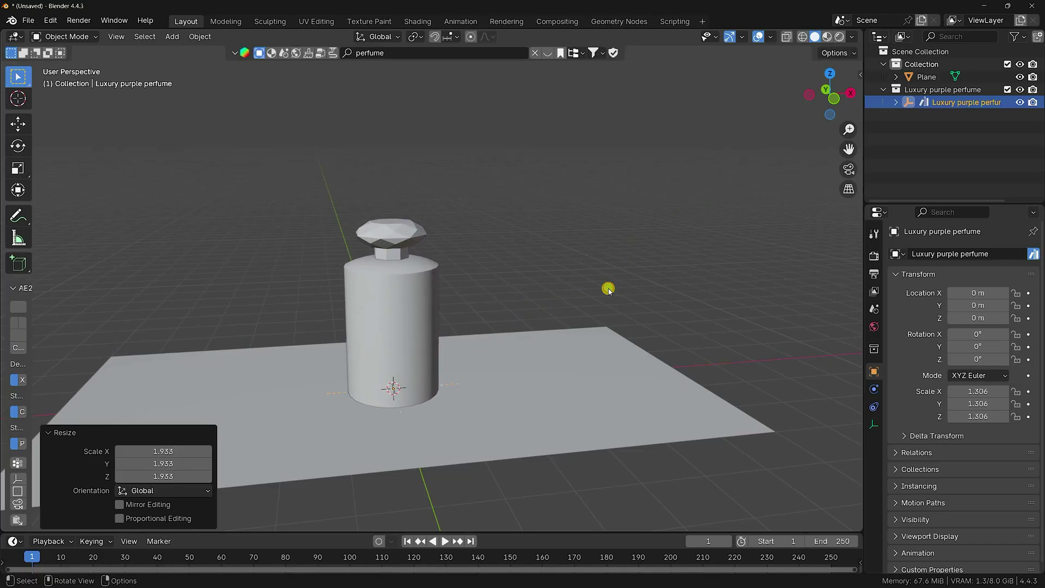
# Raise the perfume bottle above the plane by setting its Z location to 3 m.
pyautogui.moveTo(479, 349); pyautogui.dragTo(498, 360, button='middle')
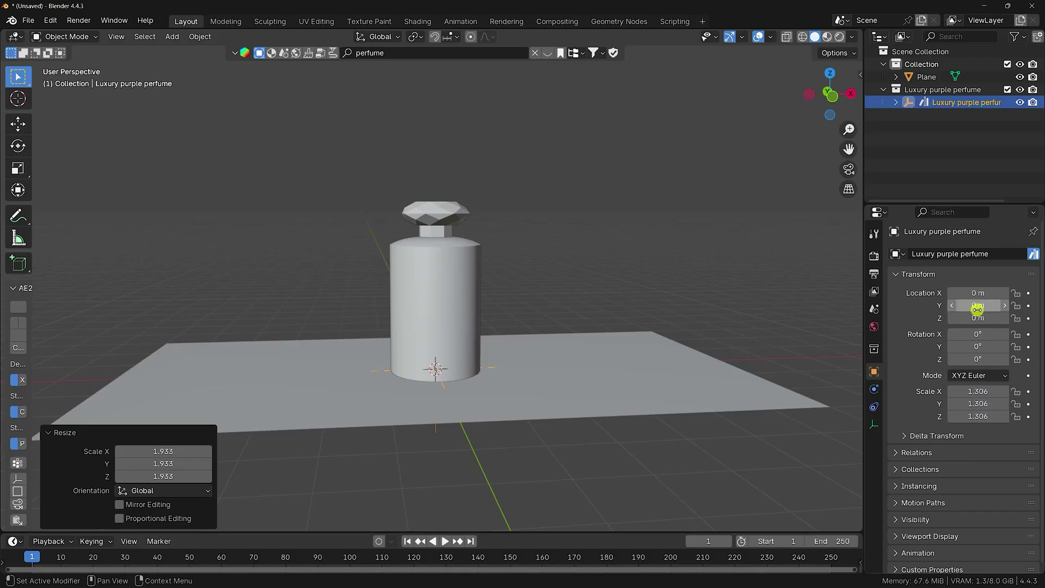
pyautogui.moveTo(970, 320); pyautogui.dragTo(224, 327)
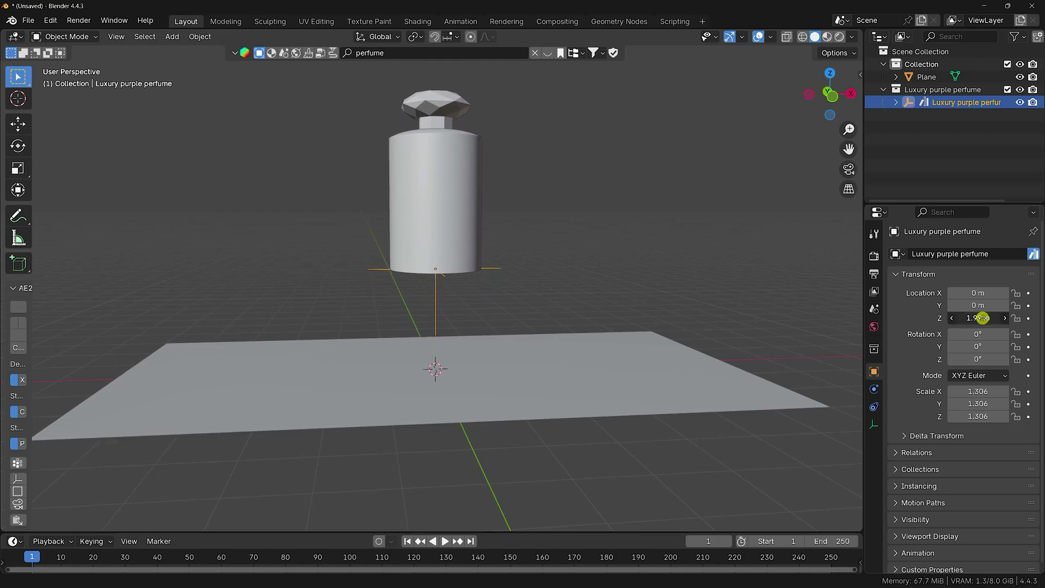
pyautogui.press('Return')
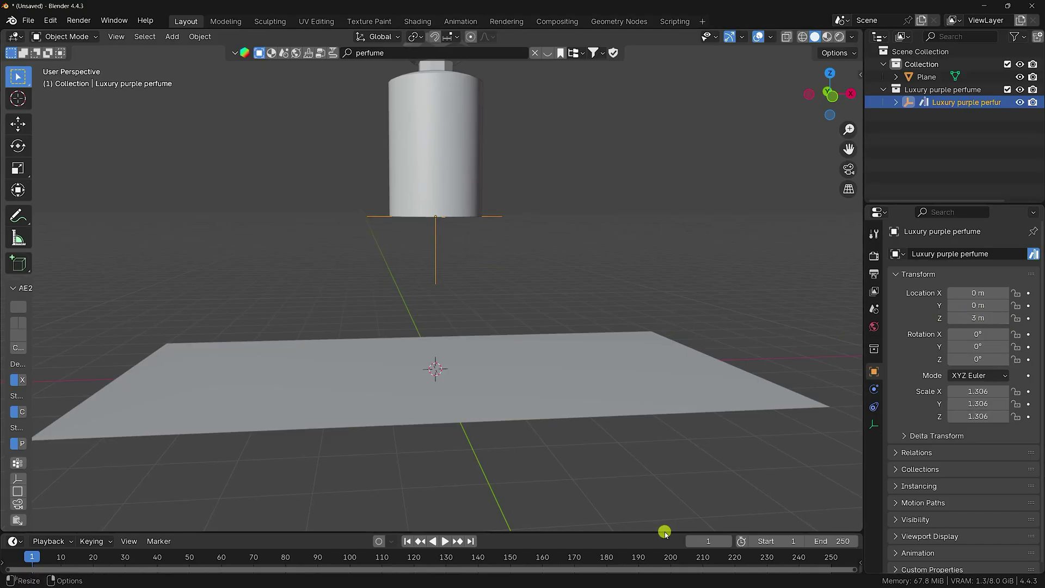
# Enlarge the timeline, set the end frame to 300, and keyframe the bottle's 3 m Z location at frame 1.
pyautogui.moveTo(665, 532); pyautogui.dragTo(679, 499)
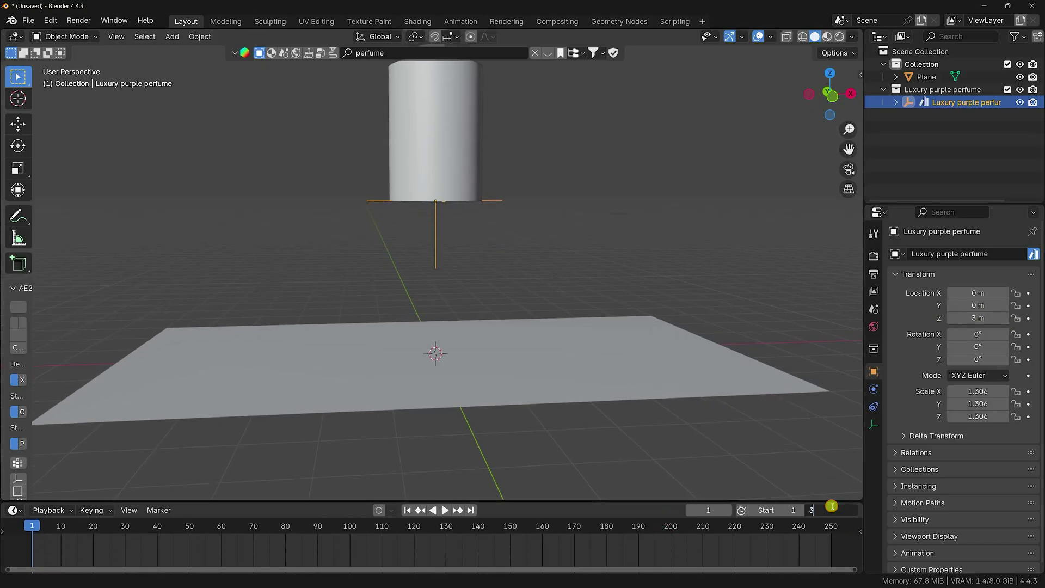
pyautogui.press('Return')
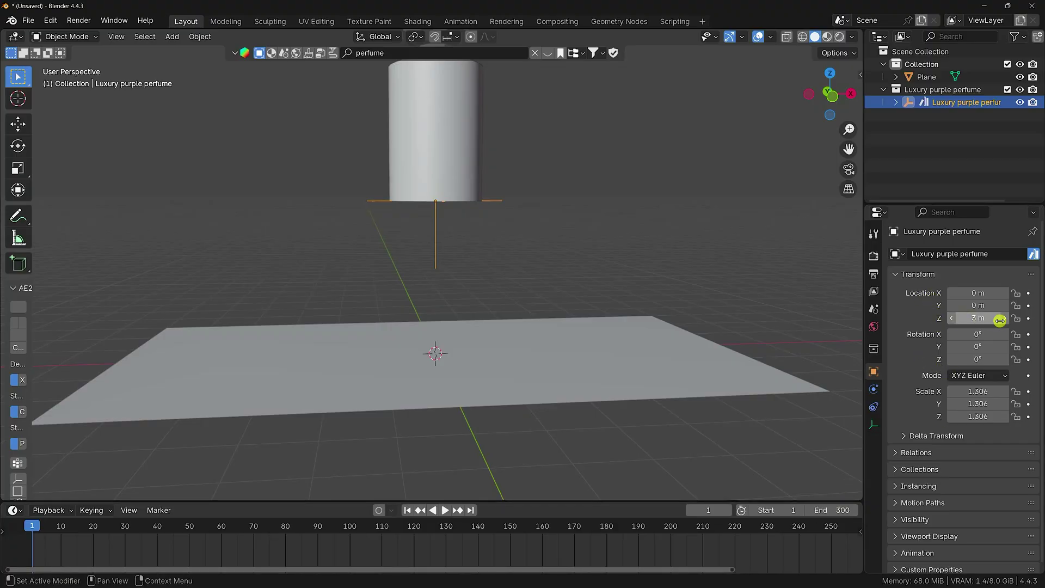
pyautogui.click(1028, 318)
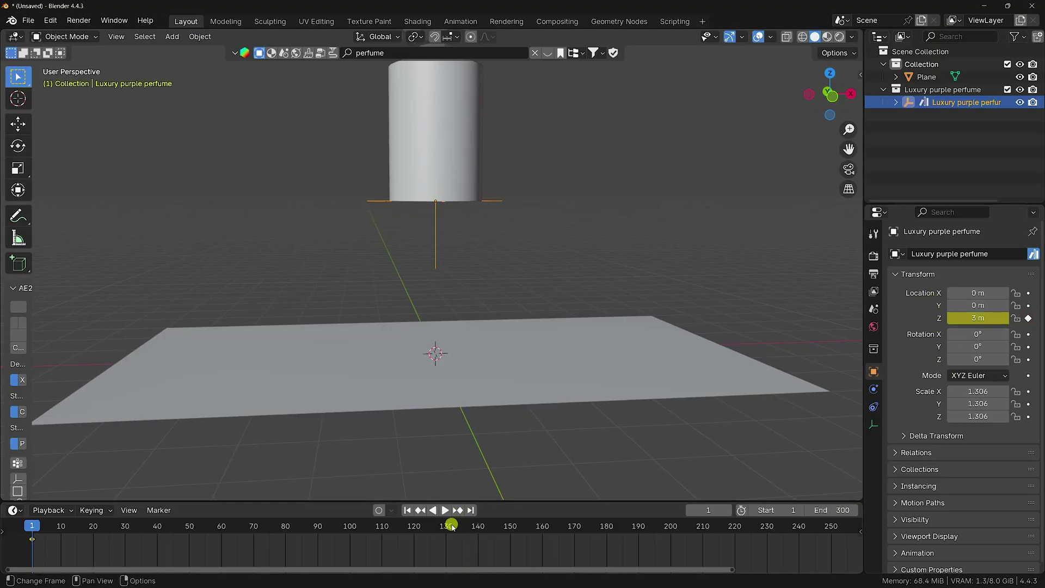
# At frame 150, set the bottle's Z location to -2.5 m and keyframe it.
pyautogui.click(511, 527)
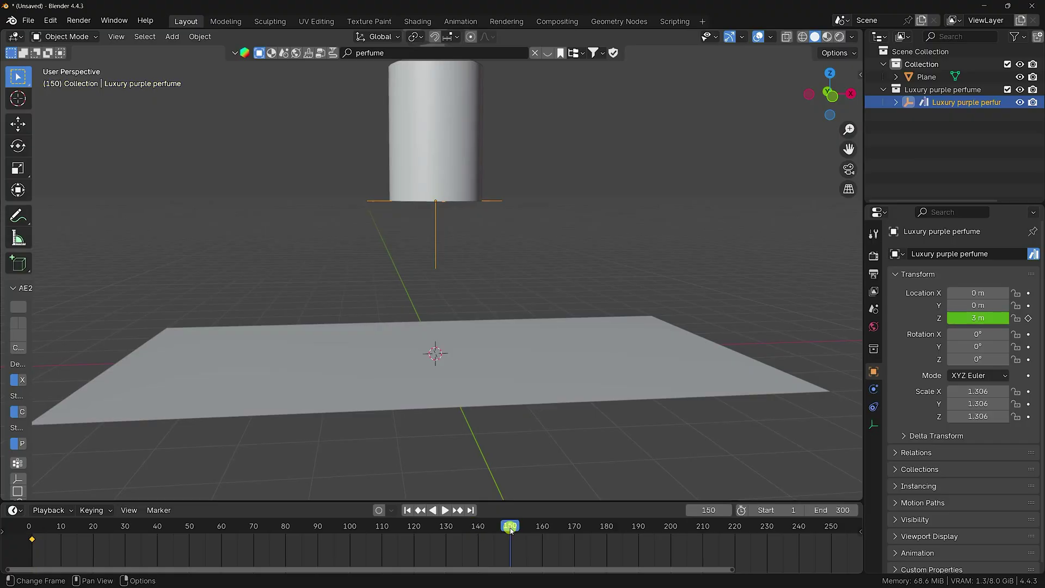
pyautogui.moveTo(978, 318); pyautogui.dragTo(756, 408)
pyautogui.click(984, 318)
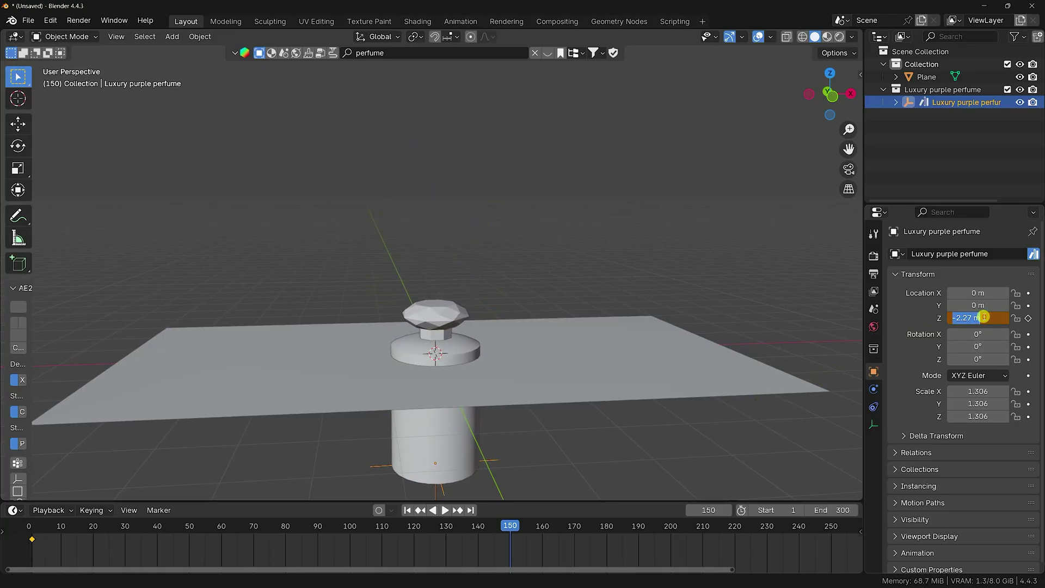
pyautogui.write('-2.5')
pyautogui.press('Return')
pyautogui.click(1028, 318)
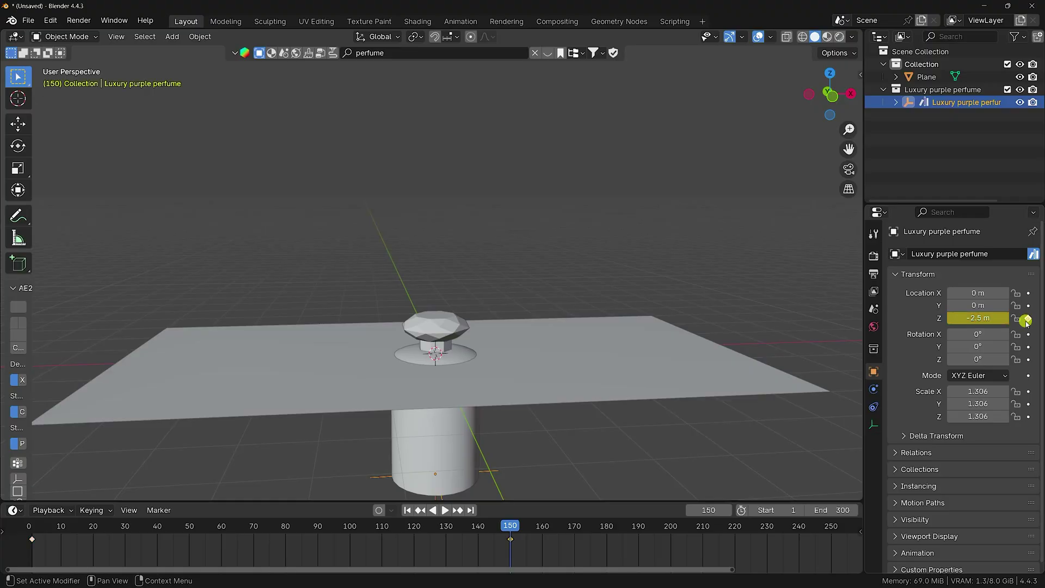
# Play the animation from the first frame to check the bottle's descent through the plane, and return to frame 1.
pyautogui.click(407, 510)
pyautogui.click(445, 510)
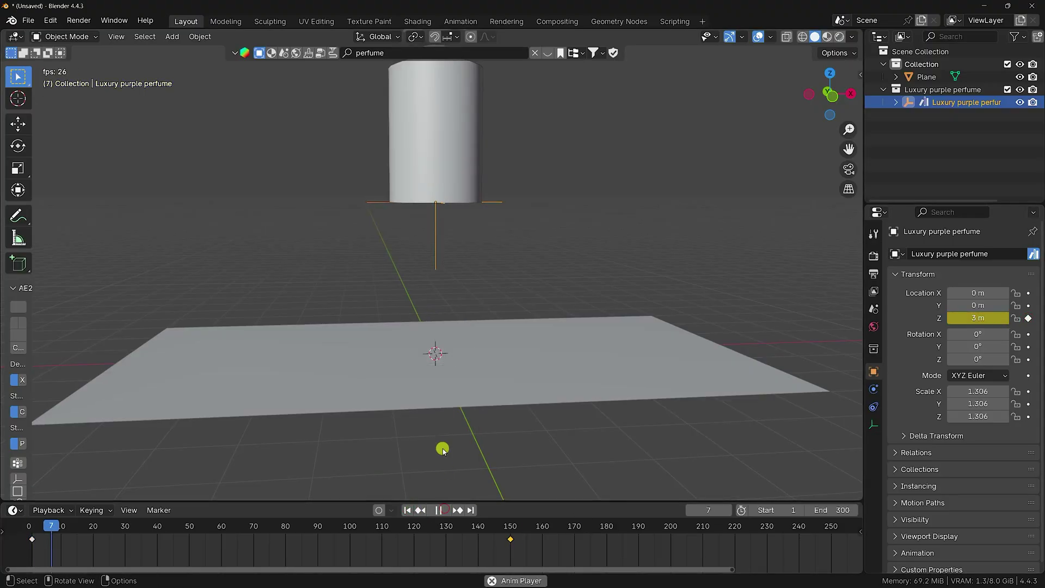
pyautogui.scroll(-3, 427, 299)
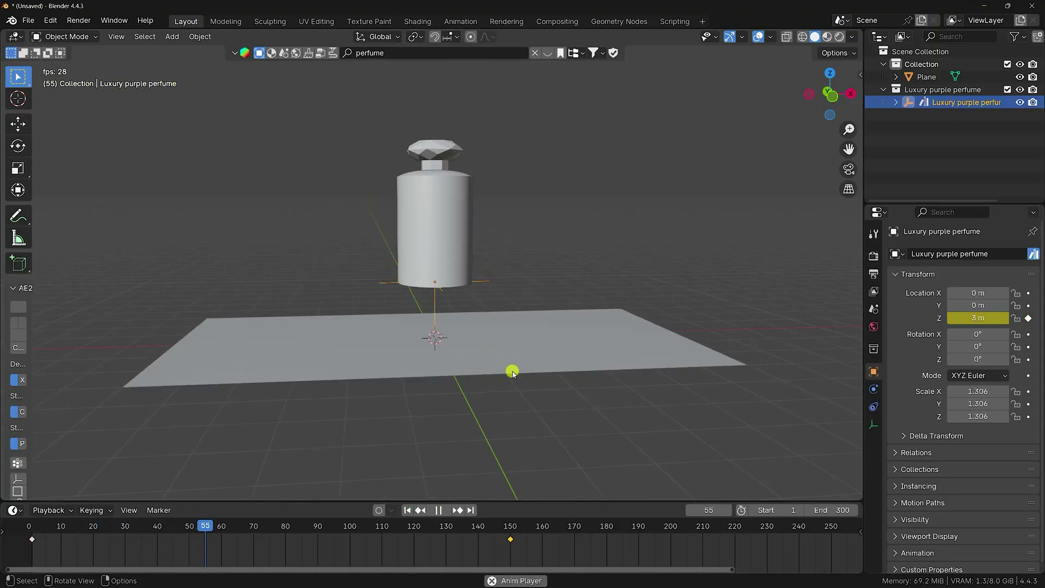
pyautogui.moveTo(508, 424)
pyautogui.mouseDown(button='middle')
pyautogui.moveTo(493, 416)
pyautogui.moveTo(504, 418)
pyautogui.mouseUp(button='middle')
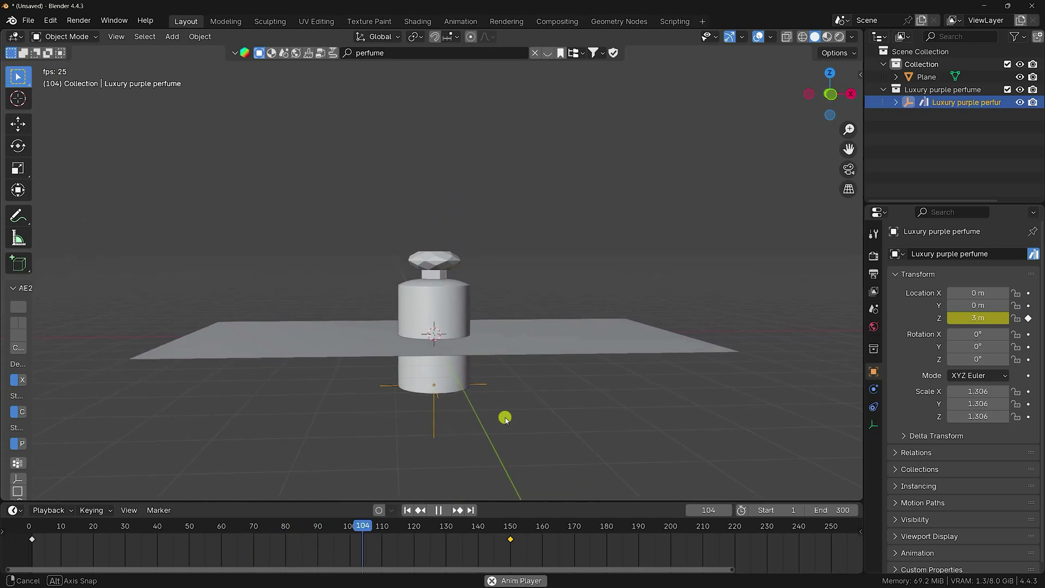
pyautogui.click(437, 512)
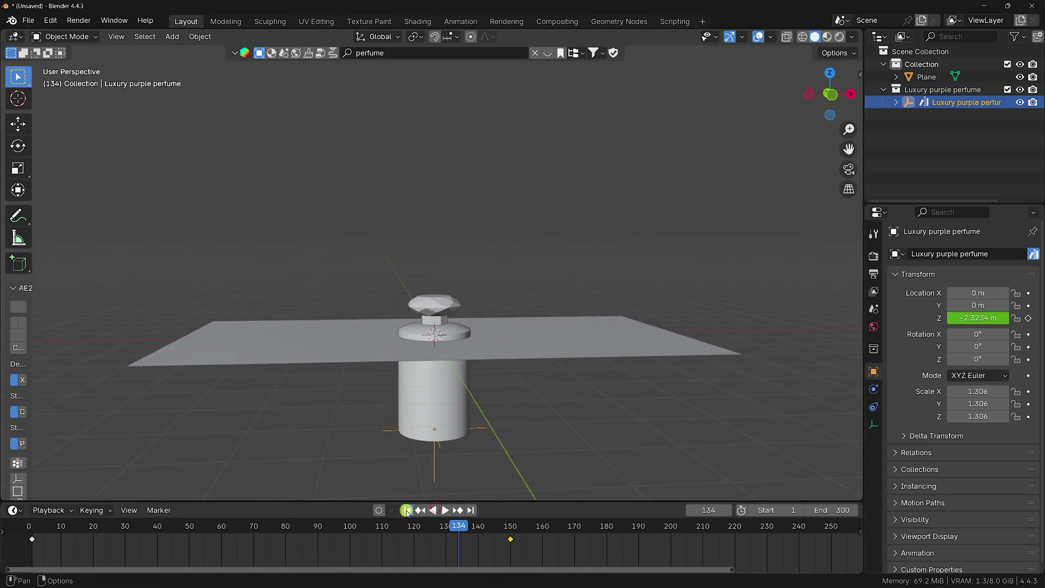
pyautogui.click(407, 510)
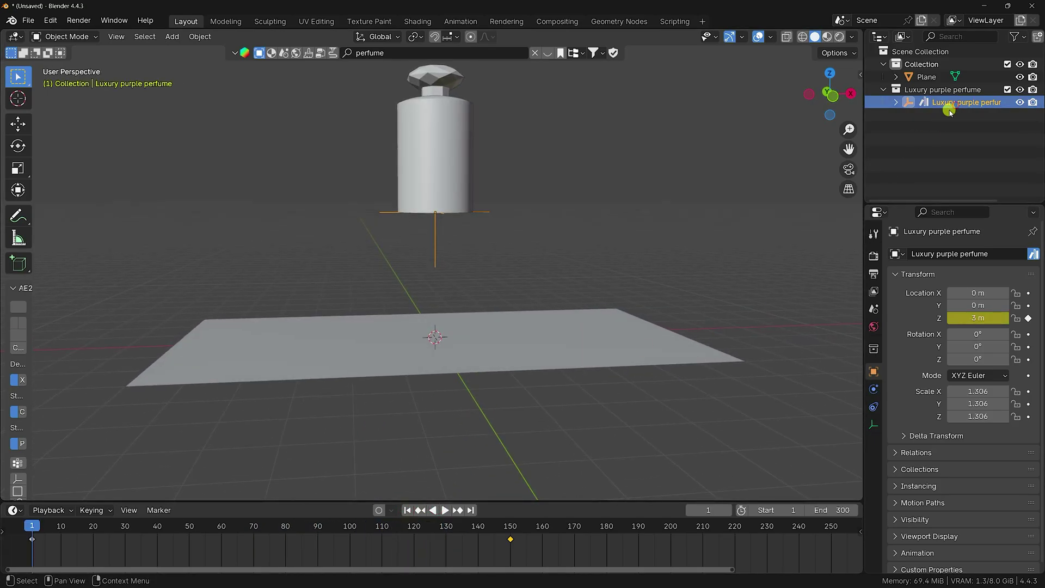
# Keyframe the bottle's Z rotation at 0° on frame 1 and at 360° on frame 300.
pyautogui.moveTo(971, 361)
pyautogui.mouseDown()
pyautogui.moveTo(137, 357)
pyautogui.moveTo(883, 373)
pyautogui.moveTo(135, 377)
pyautogui.moveTo(989, 361)
pyautogui.mouseUp()
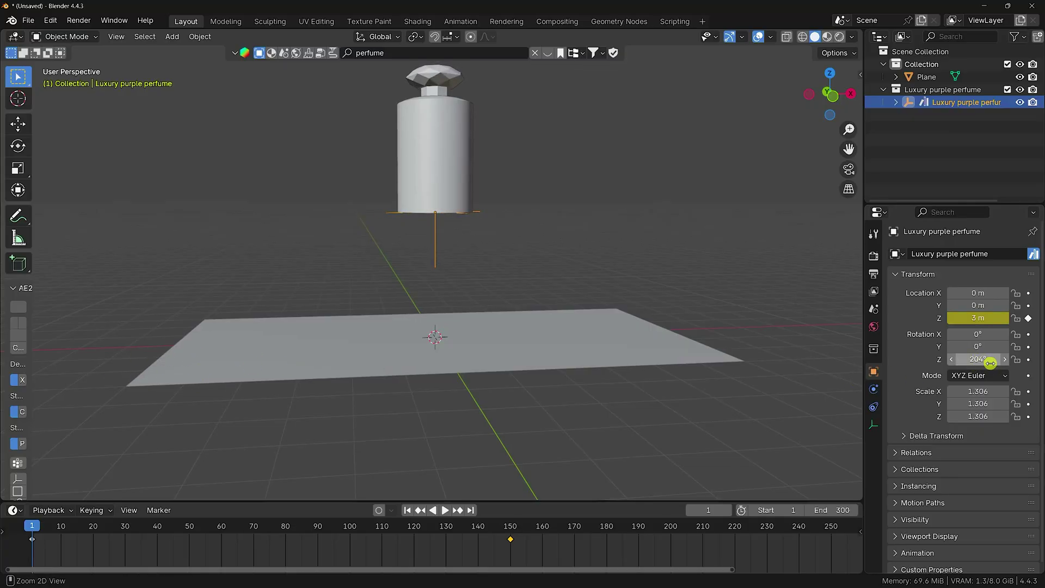
pyautogui.click(1028, 361)
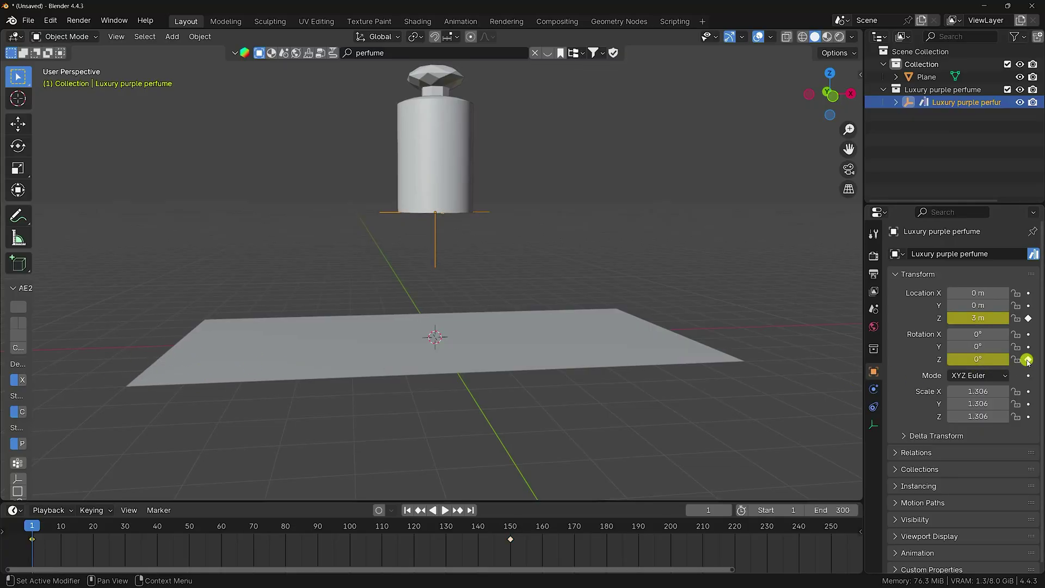
pyautogui.click(475, 509)
pyautogui.scroll(-4, 472, 555)
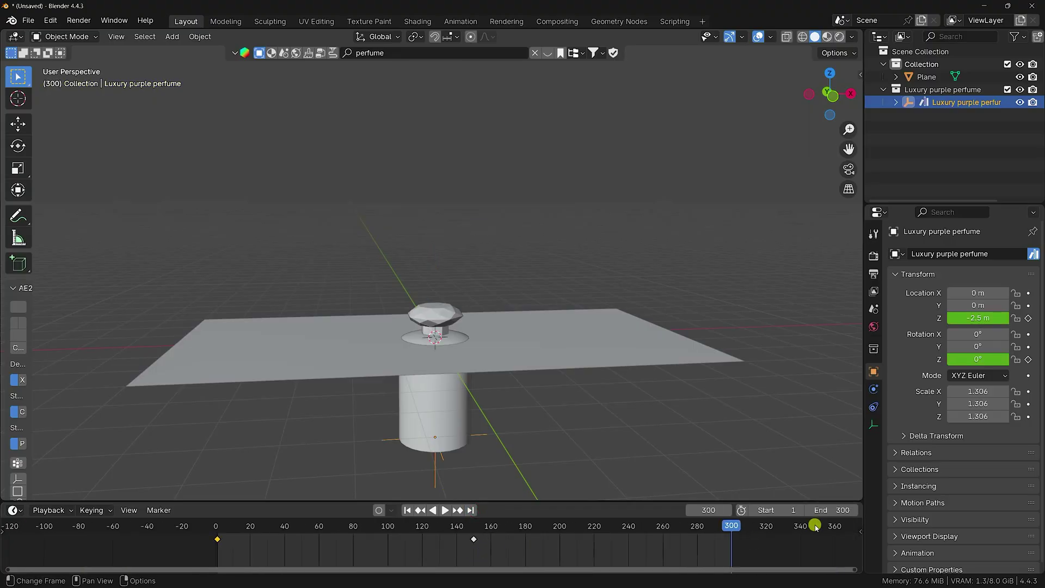
pyautogui.click(979, 358)
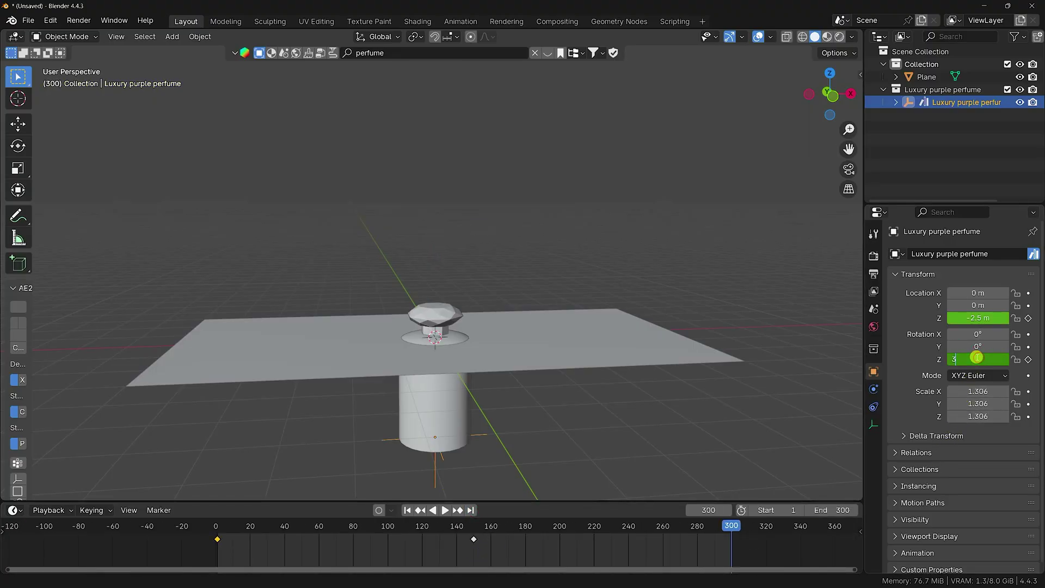
pyautogui.write('360')
pyautogui.press('Return')
pyautogui.click(1028, 359)
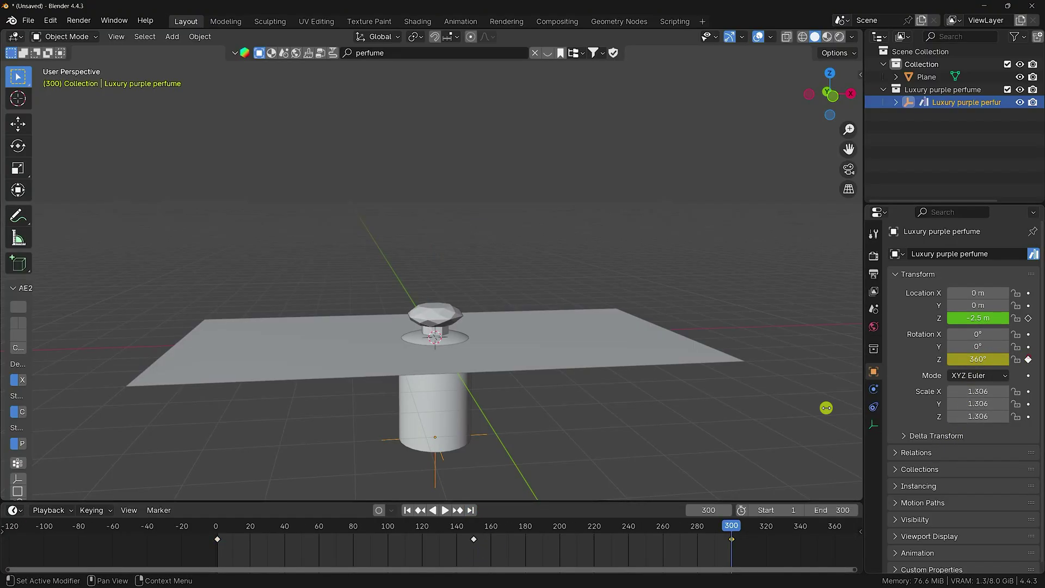
# Play the rotating bottle's descent from the first frame to check it against the wireframe plane, and return to frame 1.
pyautogui.click(407, 510)
pyautogui.click(446, 510)
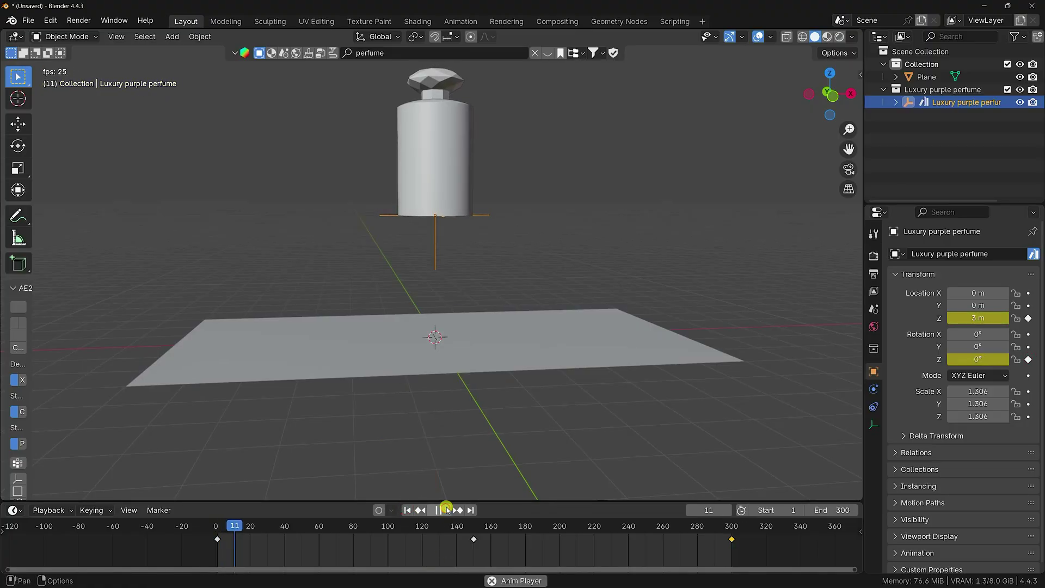
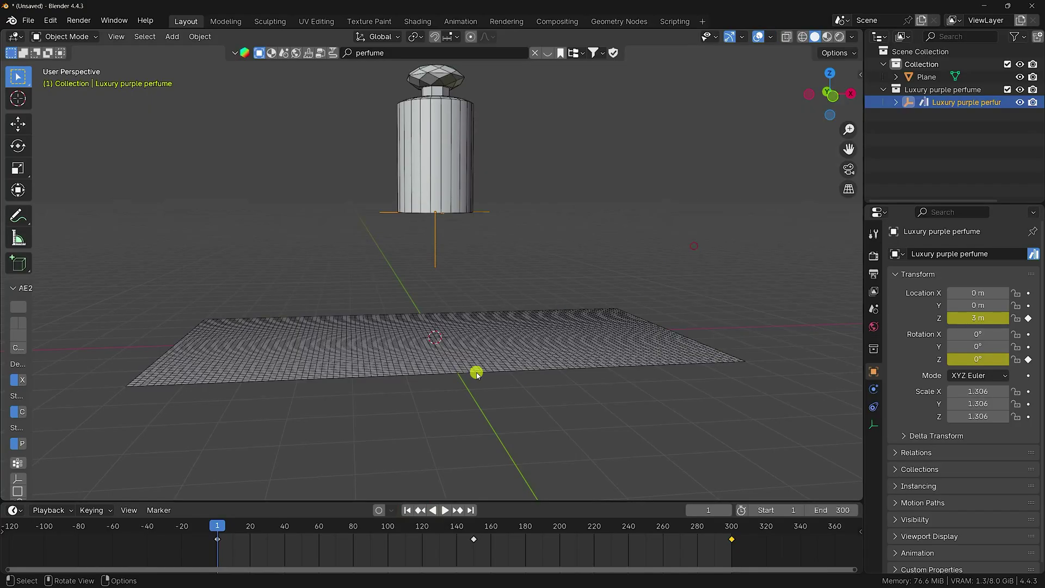
pyautogui.scroll(2, 430, 404)
pyautogui.click(436, 512)
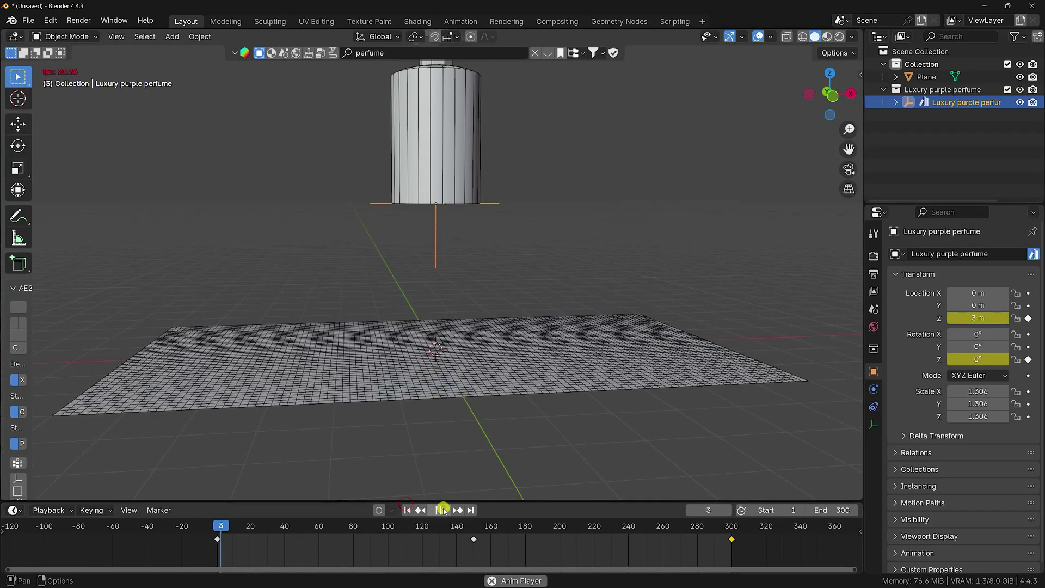
pyautogui.scroll(3, 420, 358)
pyautogui.scroll(-5, 421, 359)
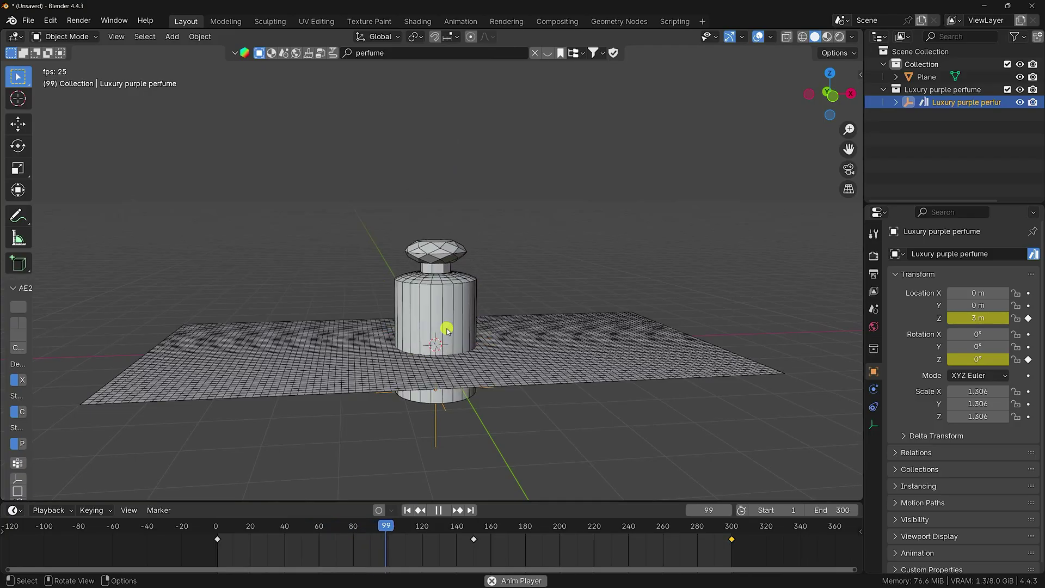
pyautogui.click(439, 509)
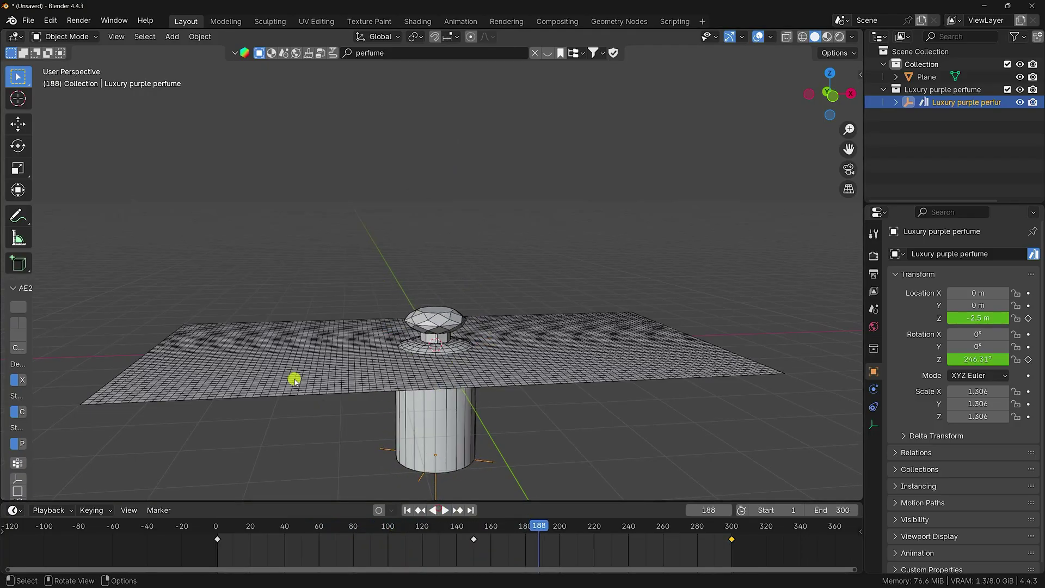
pyautogui.click(406, 510)
# Add Cloth physics to the plane and set its quality steps to 10.
pyautogui.click(506, 368)
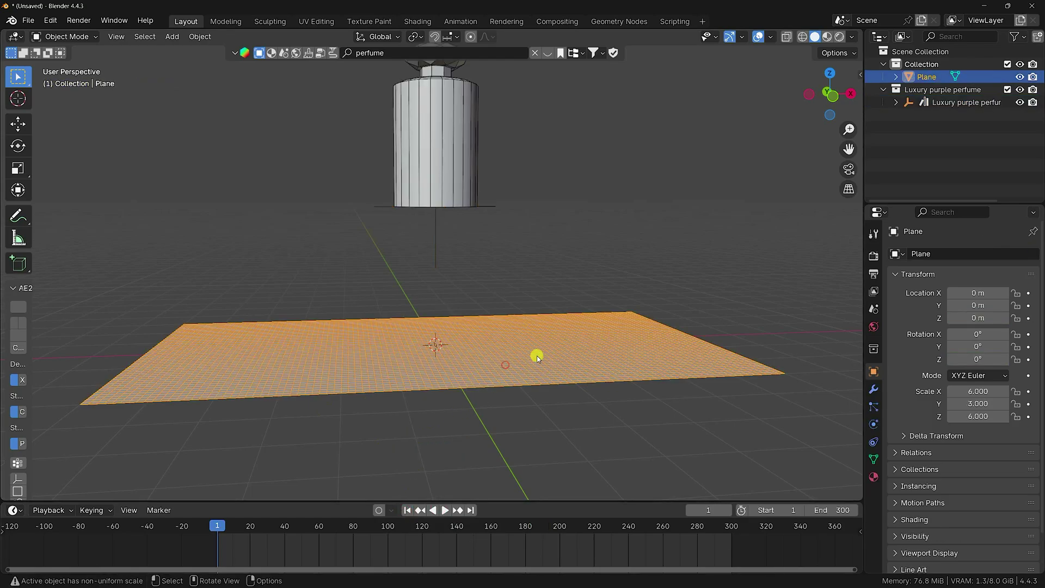
pyautogui.click(874, 424)
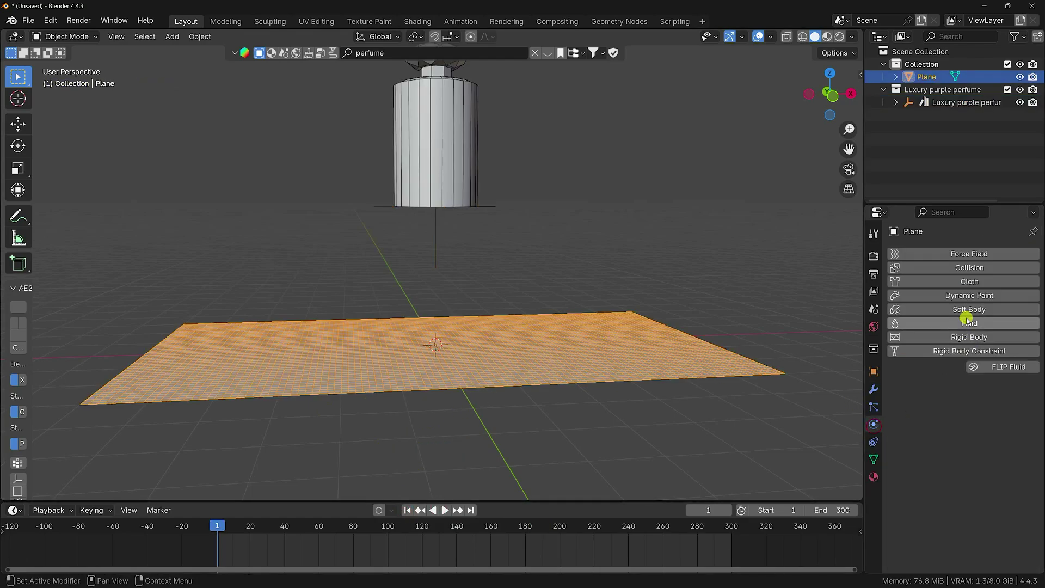
pyautogui.click(932, 282)
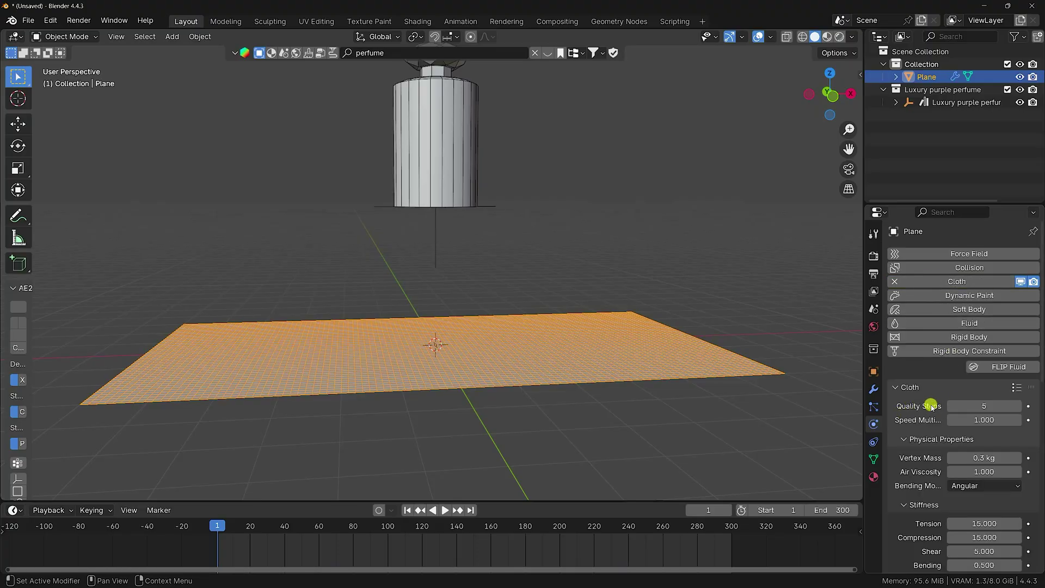
pyautogui.click(973, 401)
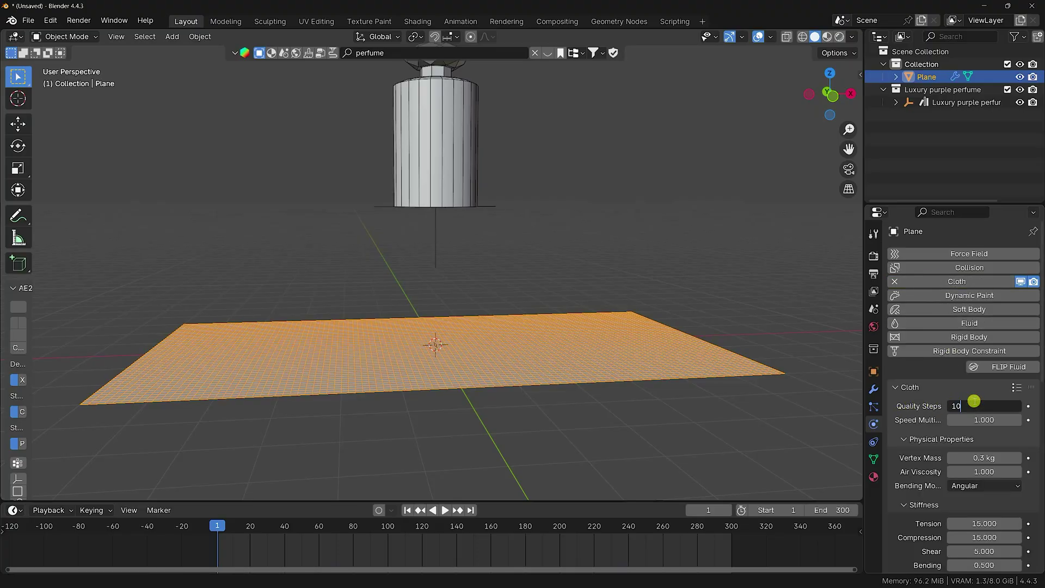
pyautogui.press('Return')
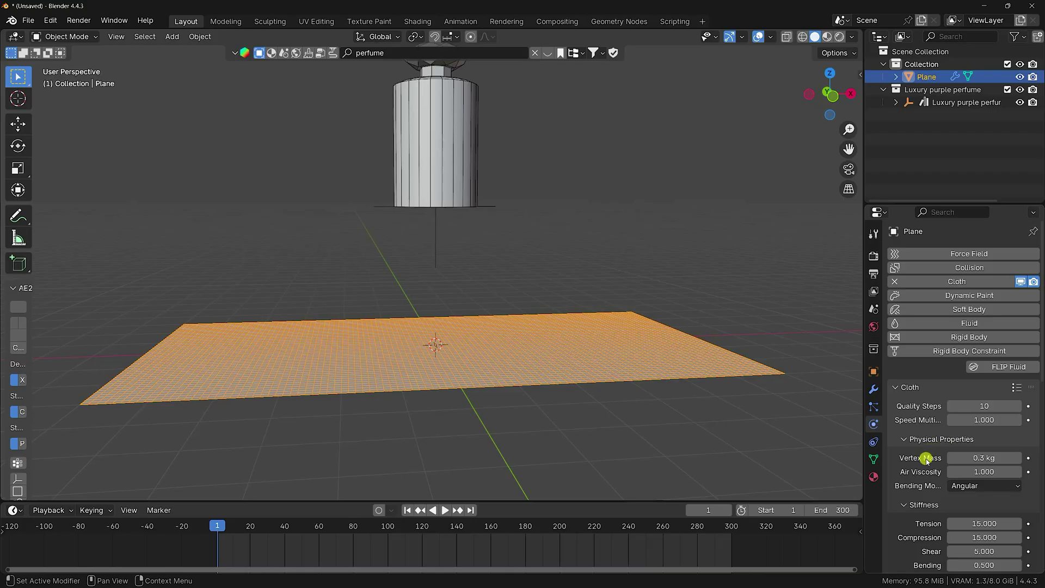
# Set the simulation end frame of the plane's cloth cache to 300.
pyautogui.scroll(-12, 923, 458)
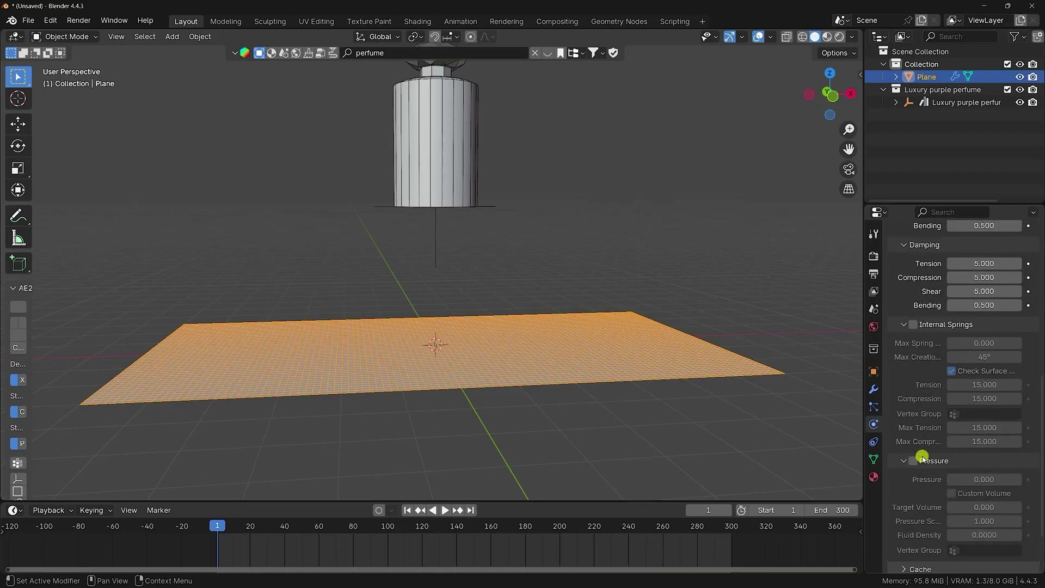
pyautogui.click(906, 501)
pyautogui.scroll(-7, 906, 490)
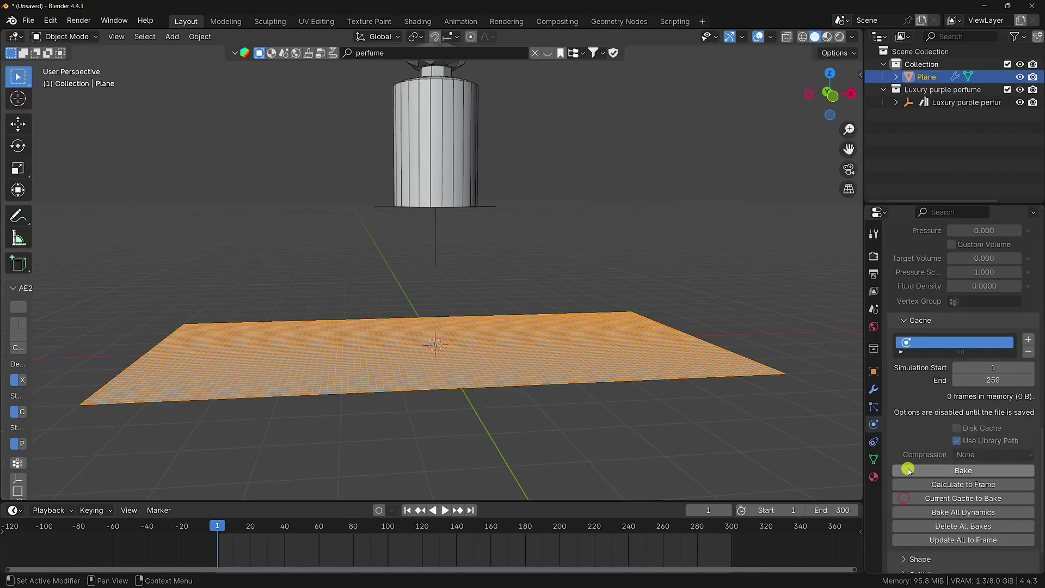
pyautogui.click(996, 382)
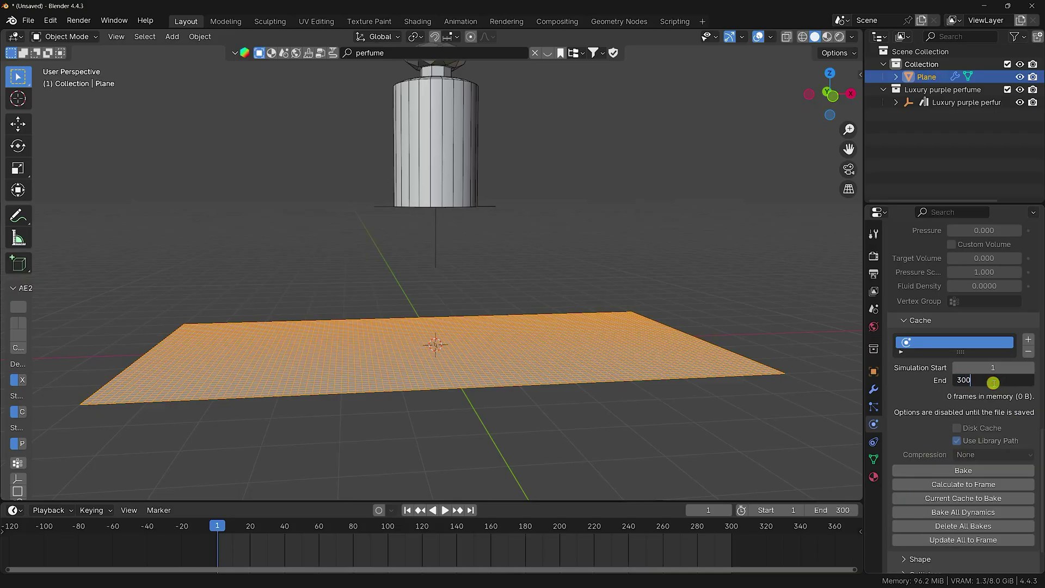
pyautogui.press('Return')
# Set the cloth's collision quality to 6 and enable self collisions with a friction of 1.
pyautogui.scroll(-2, 929, 419)
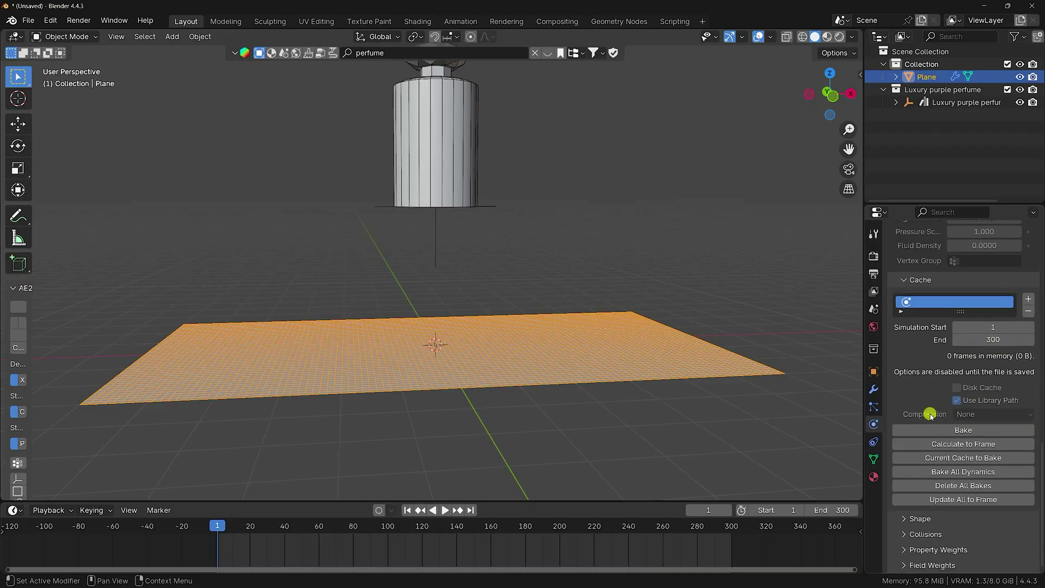
pyautogui.click(909, 534)
pyautogui.scroll(-8, 912, 530)
pyautogui.click(980, 370)
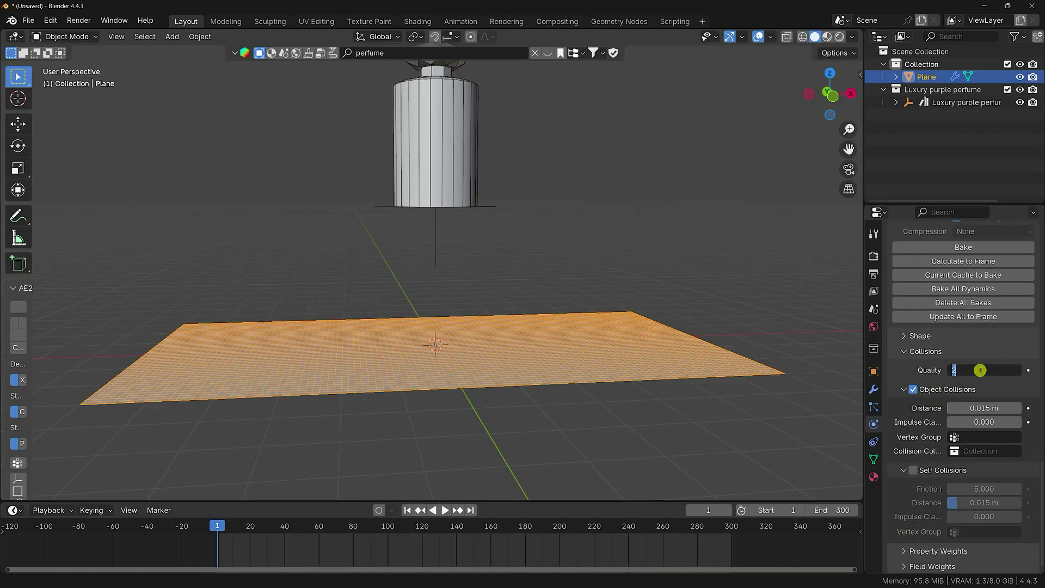
pyautogui.write('6')
pyautogui.press('Return')
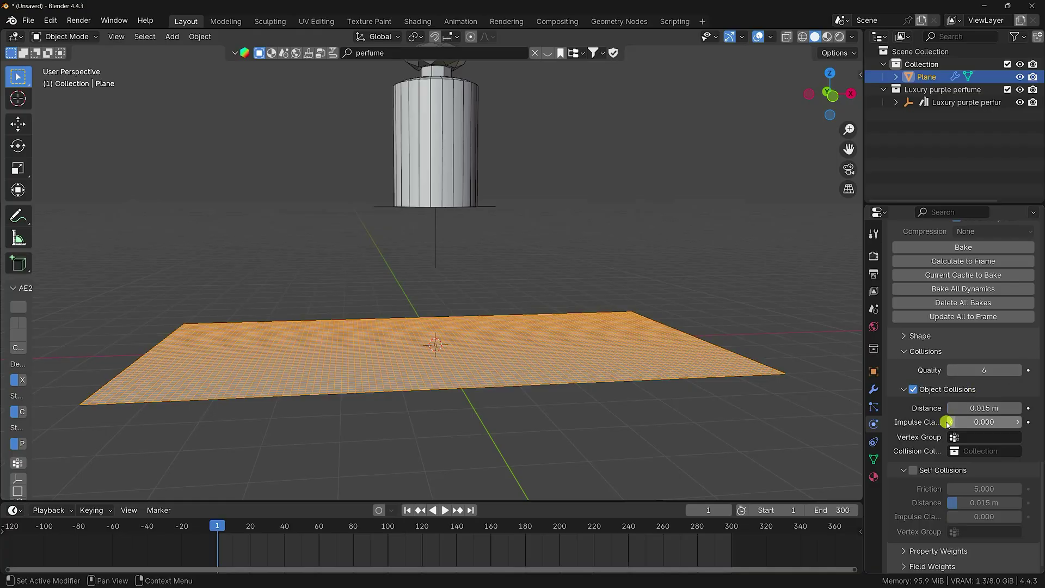
pyautogui.click(912, 470)
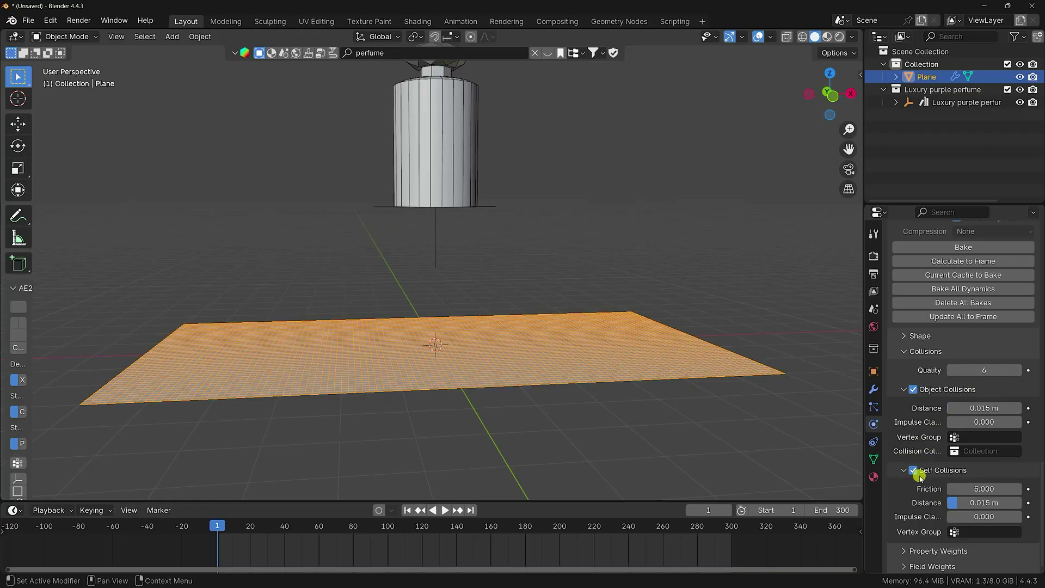
pyautogui.doubleClick(988, 488)
pyautogui.write('1')
pyautogui.press('Return')
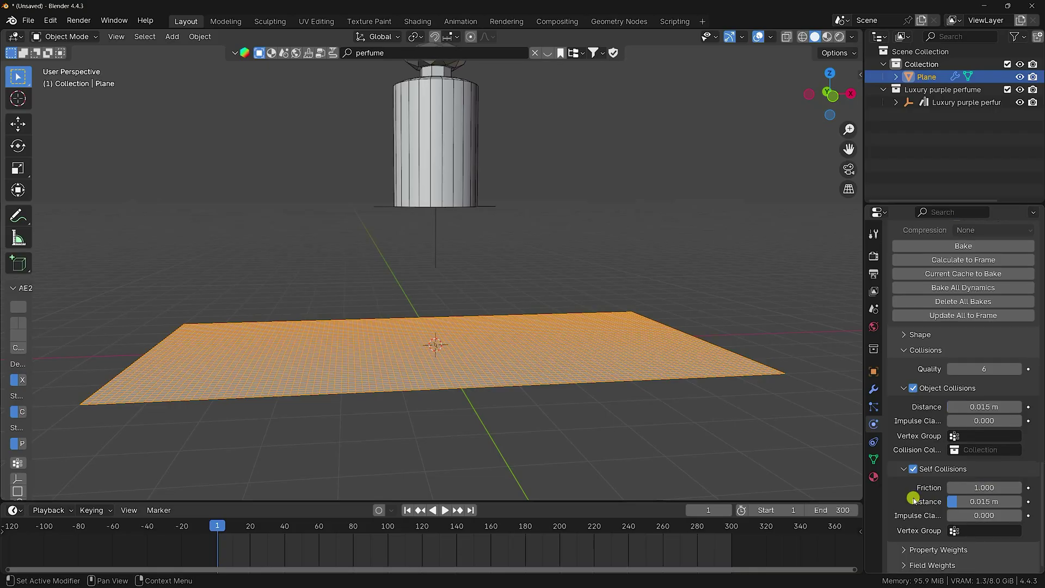
# Set the gravity field weight of the plane's cloth to 0.
pyautogui.scroll(-8, 915, 529)
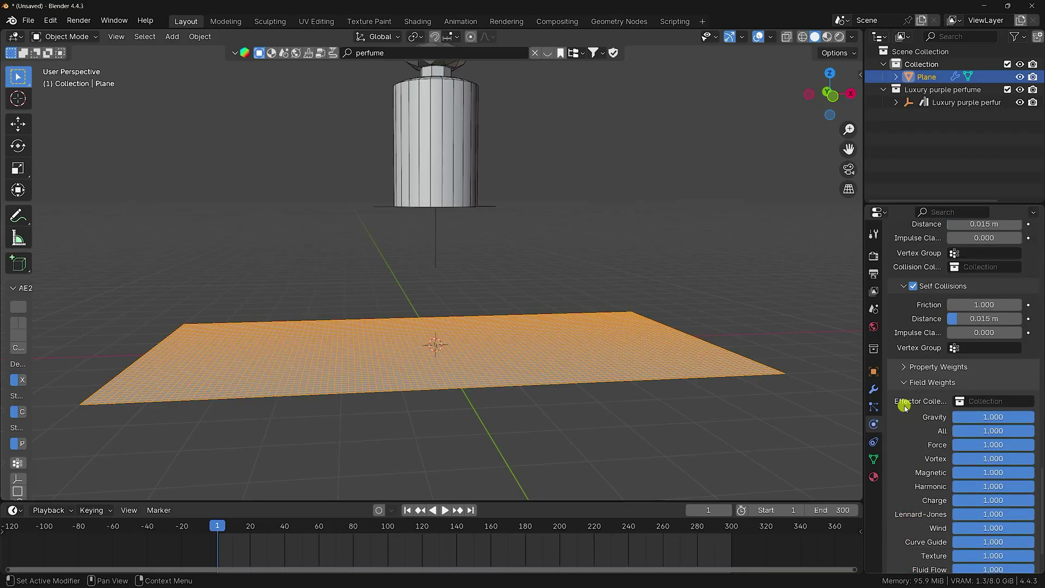
pyautogui.click(988, 414)
pyautogui.write('0')
pyautogui.press('Return')
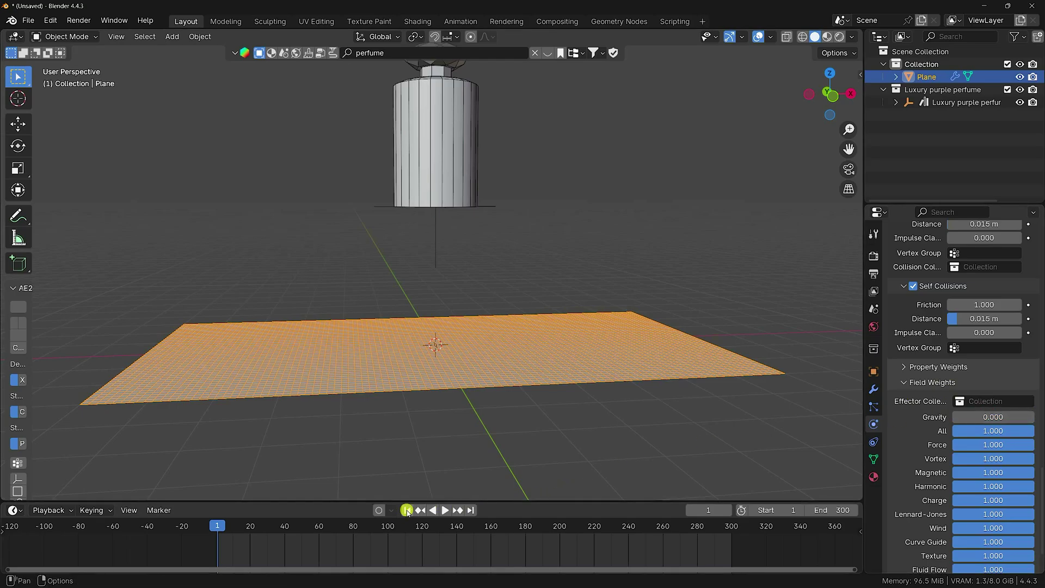
# Add Collision physics to the bottle's glass body and to its cap.
pyautogui.click(466, 170)
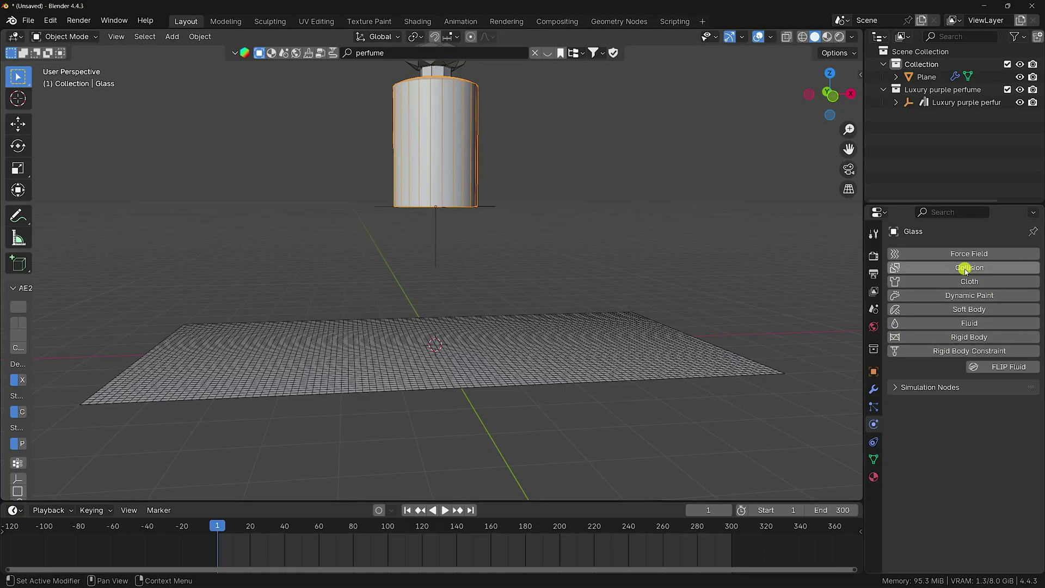
pyautogui.scroll(-4, 421, 242)
pyautogui.press('KP_Decimal')
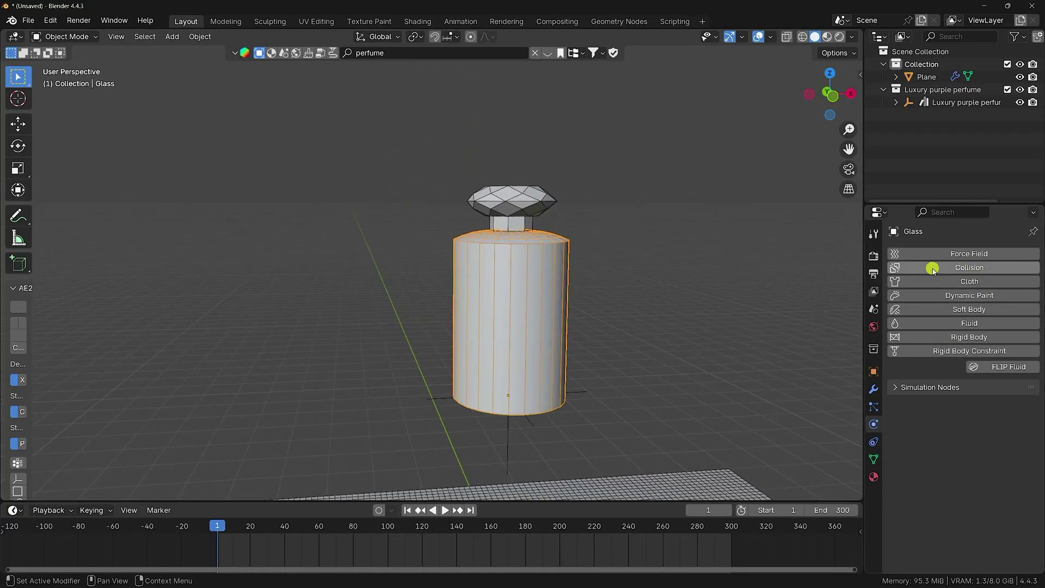
pyautogui.click(941, 267)
pyautogui.click(476, 195)
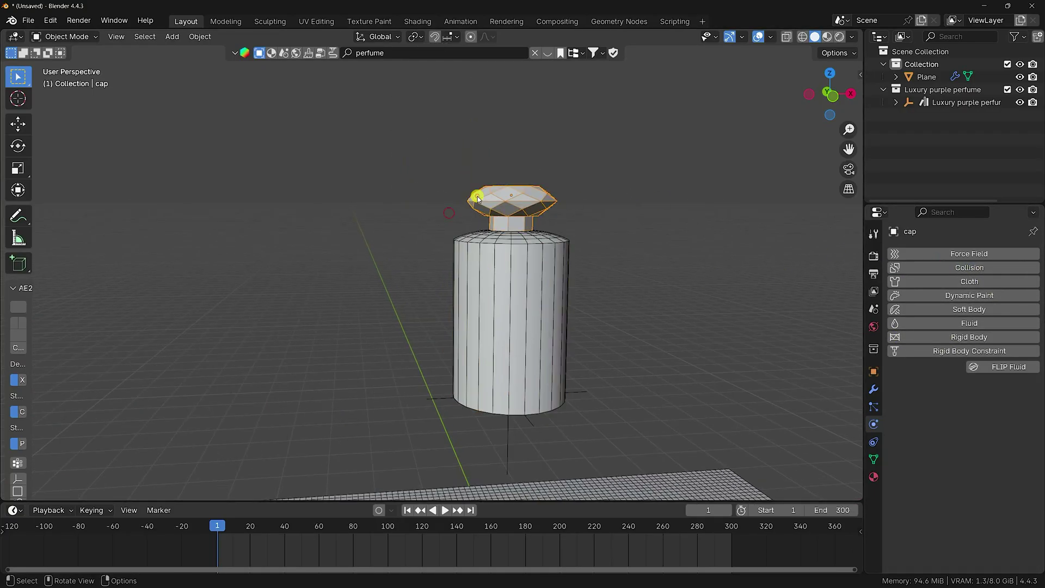
pyautogui.click(935, 268)
# Play the cloth simulation to check how the bottle pushes into the plane, stopping at frame 110.
pyautogui.scroll(-5, 492, 181)
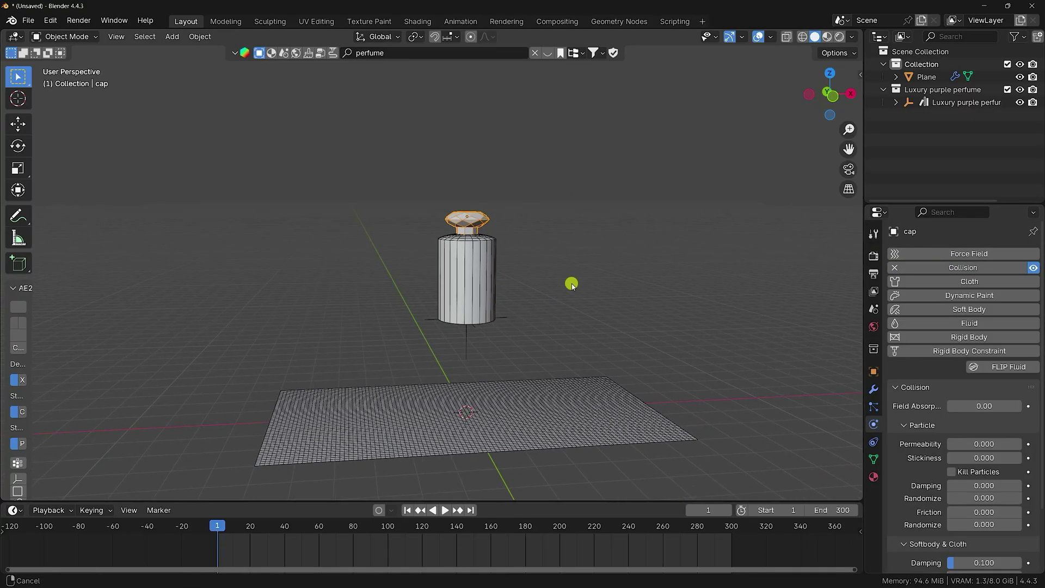
pyautogui.keyDown('ctrl'); pyautogui.moveTo(512, 414); pyautogui.dragTo(496, 369, button='middle'); pyautogui.keyUp('ctrl')
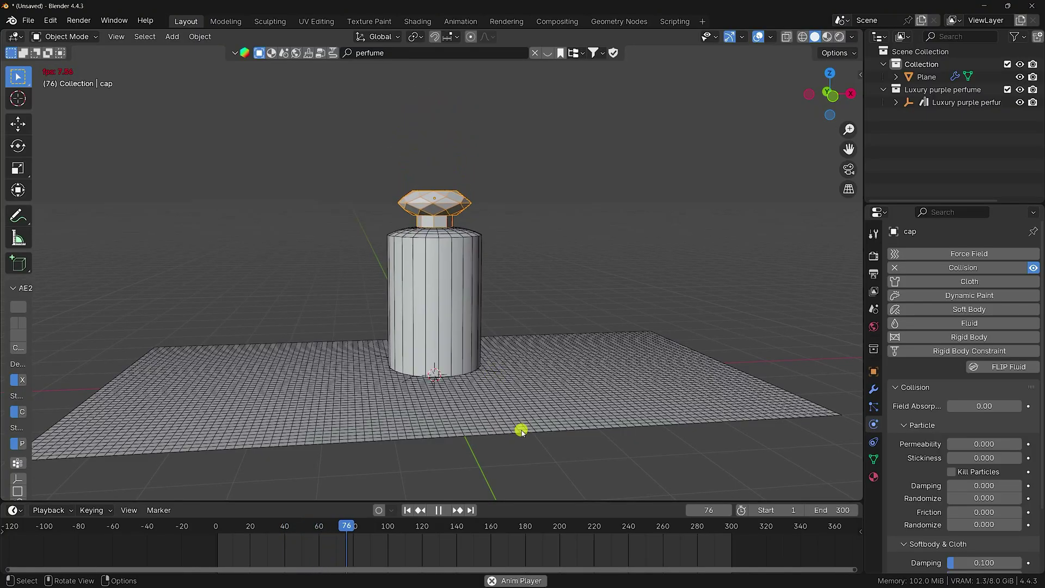
pyautogui.moveTo(468, 372); pyautogui.dragTo(492, 394, button='middle')
pyautogui.click(441, 507)
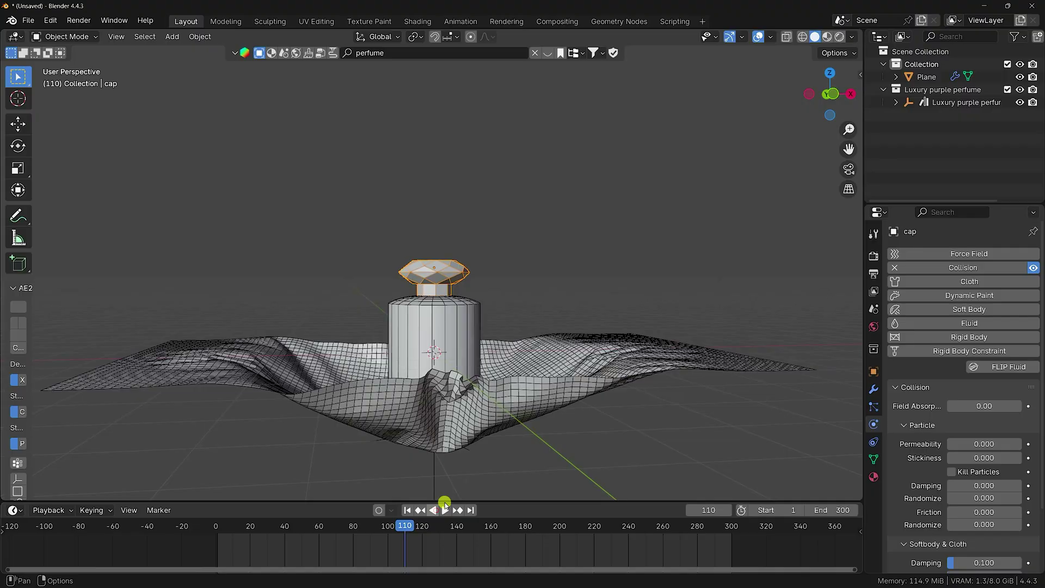
# Apply Shade Auto Smooth to the cloth plane and deselect it.
pyautogui.rightClick(523, 389)
pyautogui.click(611, 352)
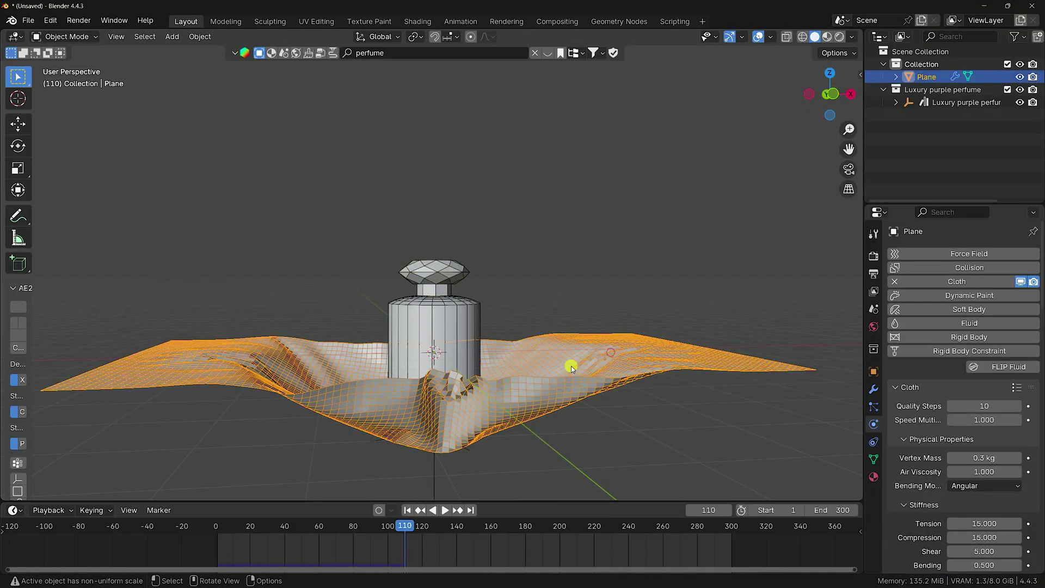
pyautogui.rightClick(577, 359)
pyautogui.click(523, 345)
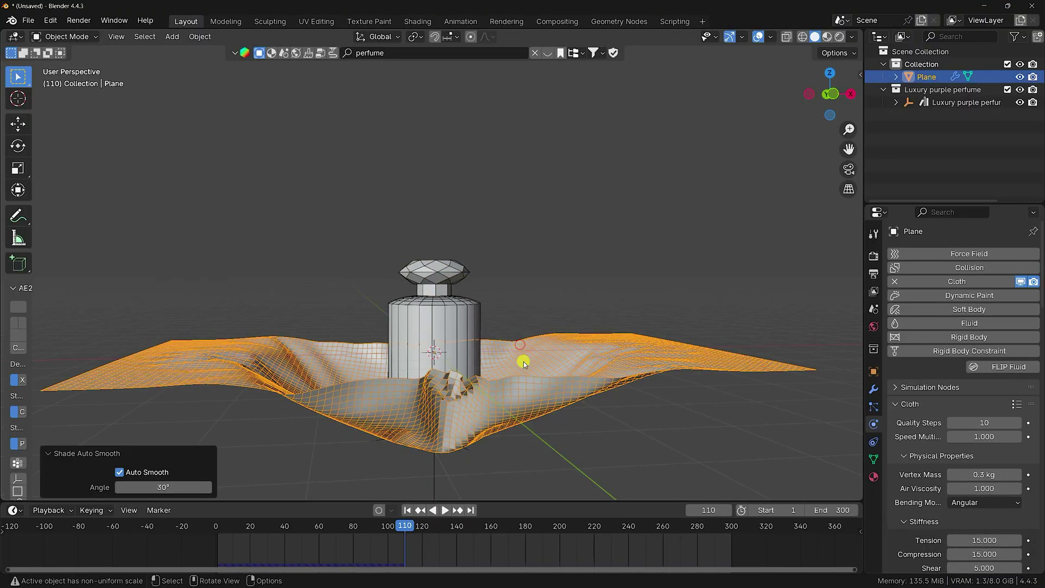
pyautogui.click(590, 447)
# Return to the first frame and move the perfume bottle's parent empty about 0.6 m in the negative Y direction.
pyautogui.moveTo(446, 431)
pyautogui.mouseDown(button='middle')
pyautogui.moveTo(537, 443)
pyautogui.moveTo(484, 440)
pyautogui.moveTo(492, 455)
pyautogui.moveTo(599, 466)
pyautogui.moveTo(450, 420)
pyautogui.mouseUp(button='middle')
pyautogui.click(406, 511)
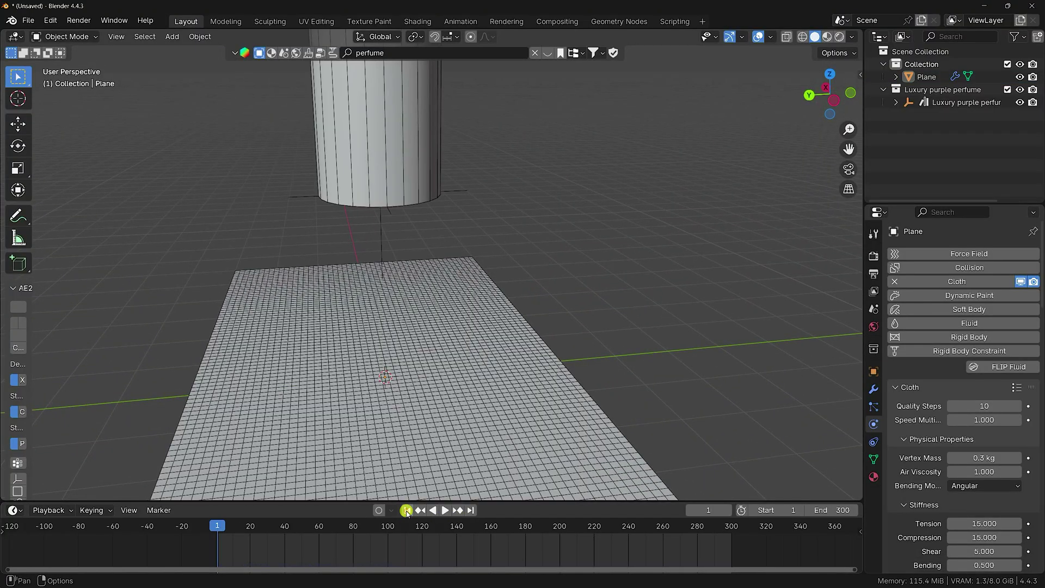
pyautogui.click(949, 102)
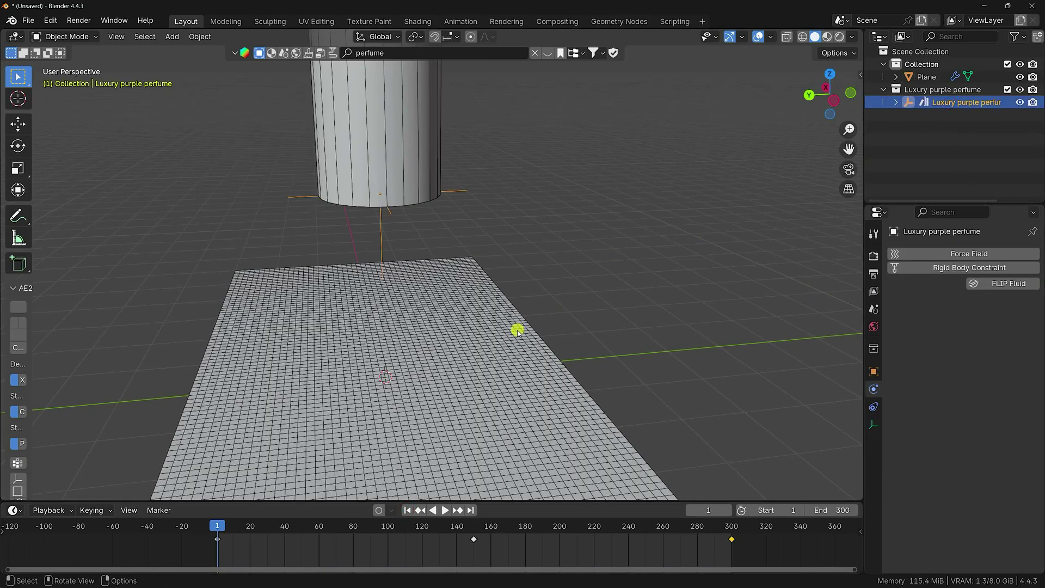
pyautogui.press('KP_7')
pyautogui.scroll(-2, 461, 316)
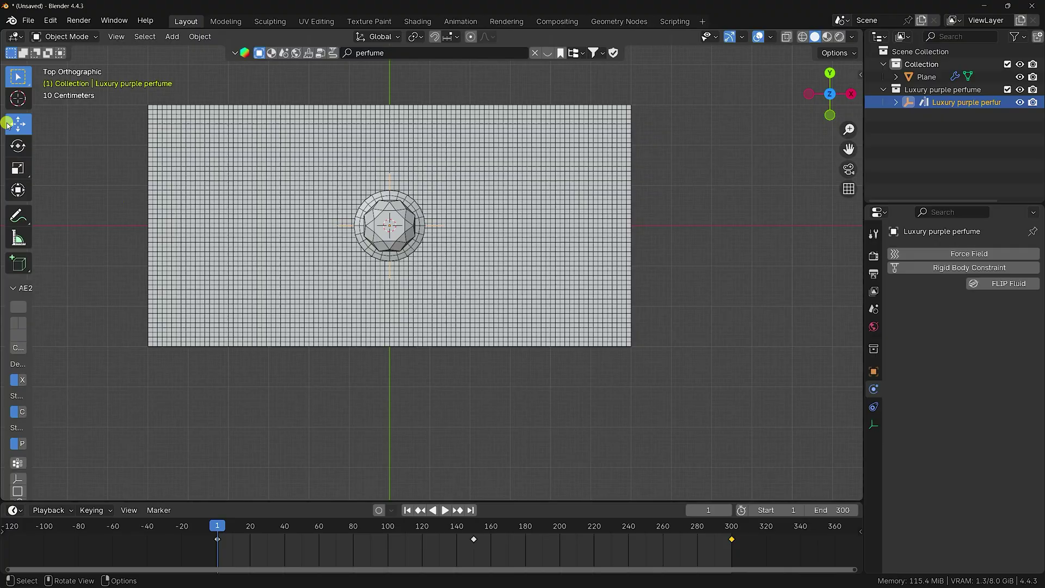
pyautogui.click(8, 124)
pyautogui.click(871, 373)
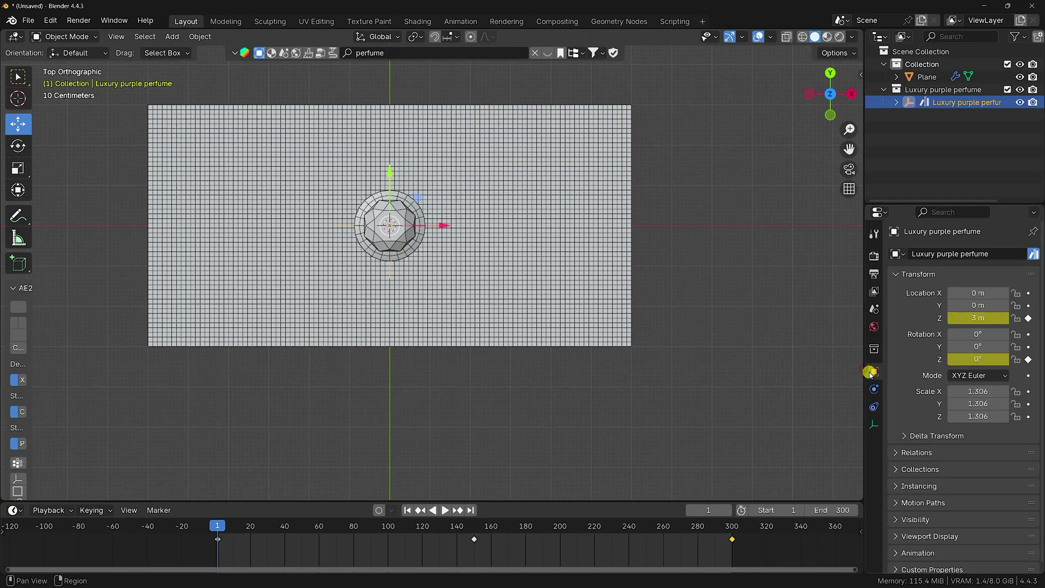
pyautogui.moveTo(389, 177); pyautogui.dragTo(419, 214)
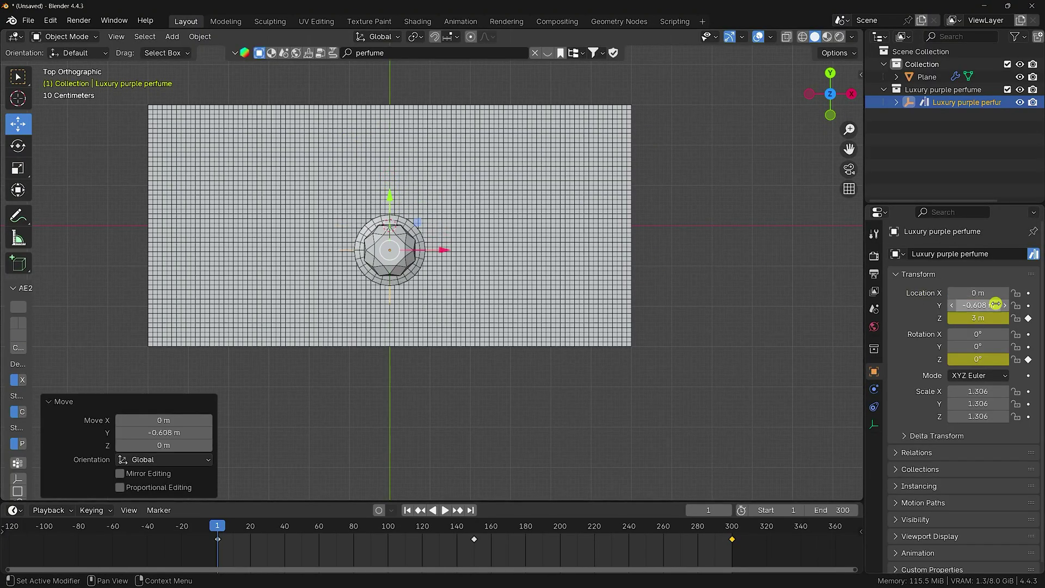
# Set the perfume empty's Y location to -0.4 m.
pyautogui.doubleClick(968, 304)
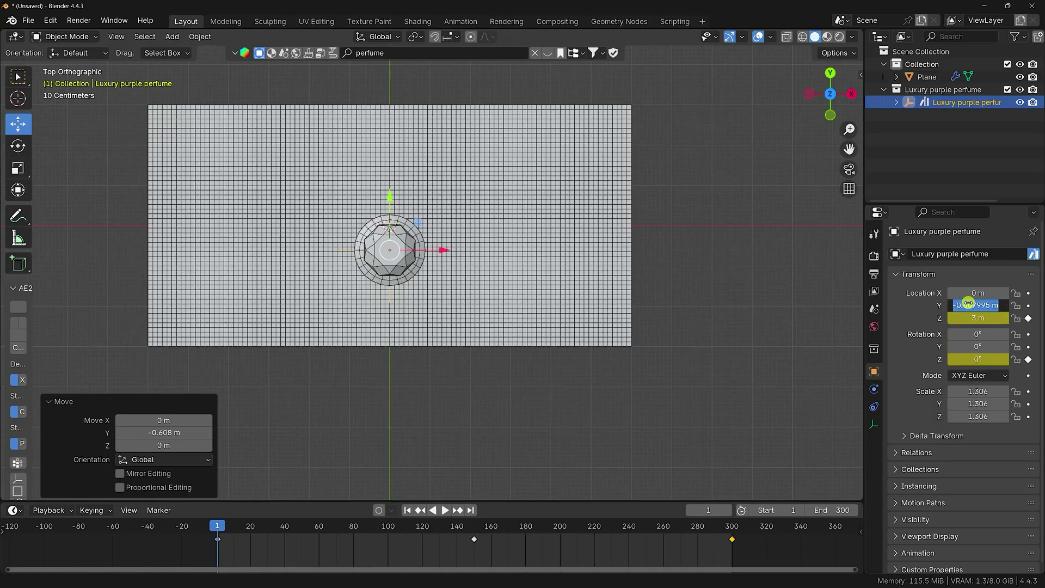
pyautogui.press('Return')
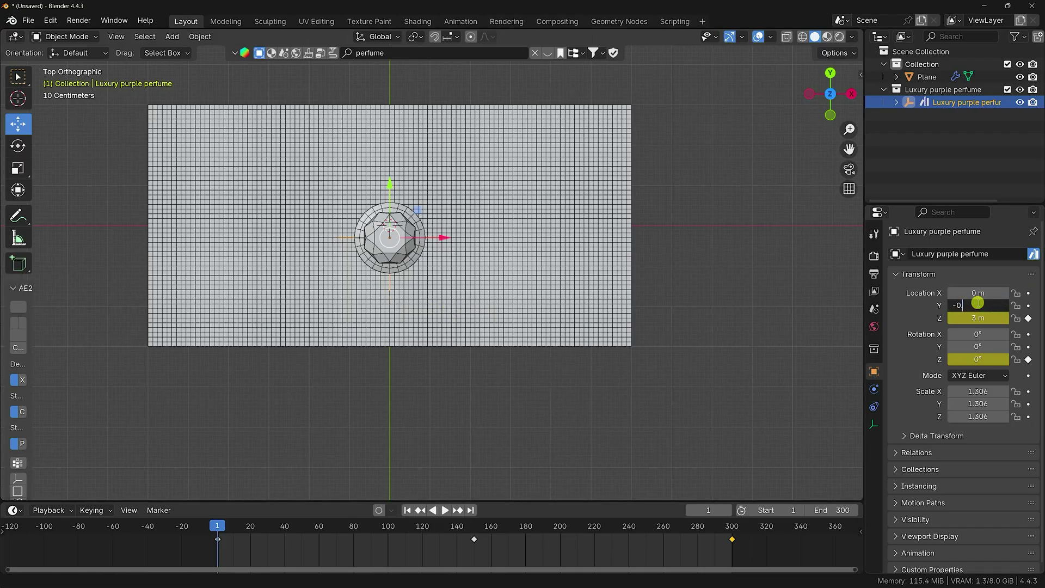
pyautogui.click(977, 303)
pyautogui.write('-0.4')
pyautogui.press('Return')
# Play the cloth simulation to check how the offset bottle pushes into the plane, and return to frame 1.
pyautogui.moveTo(560, 322); pyautogui.dragTo(473, 316, button='middle')
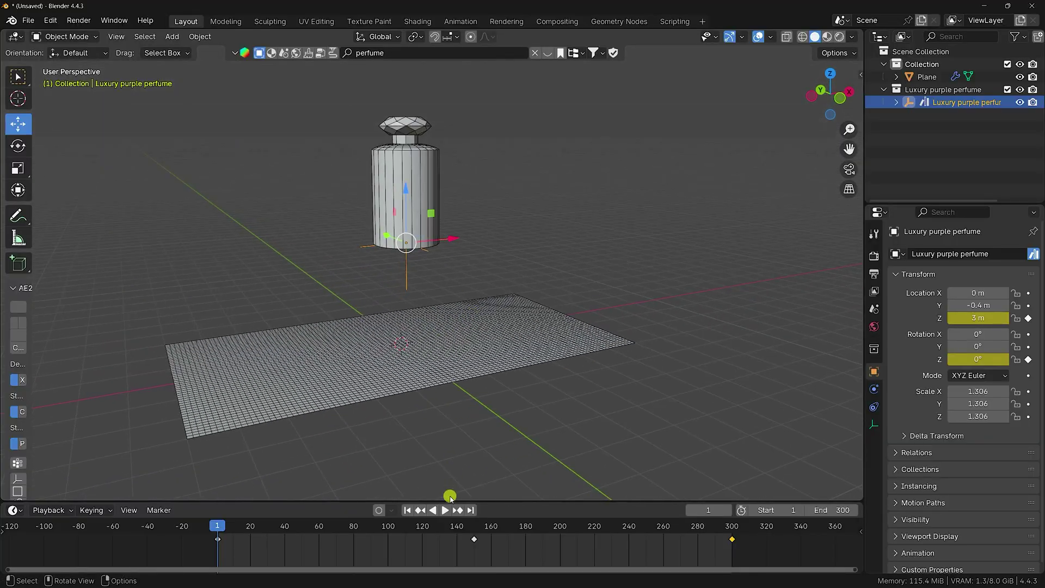
pyautogui.click(445, 510)
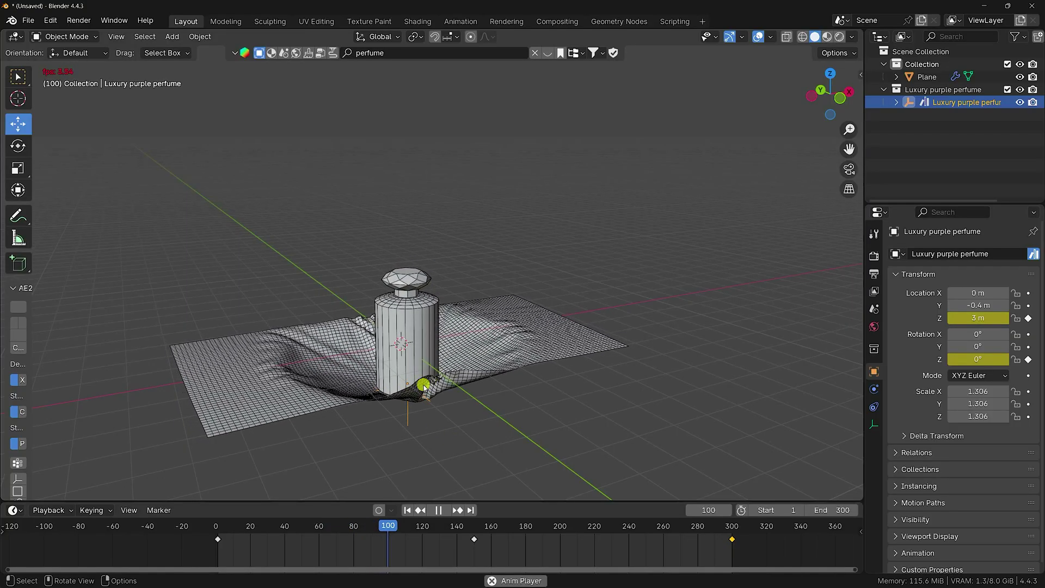
pyautogui.press('Escape')
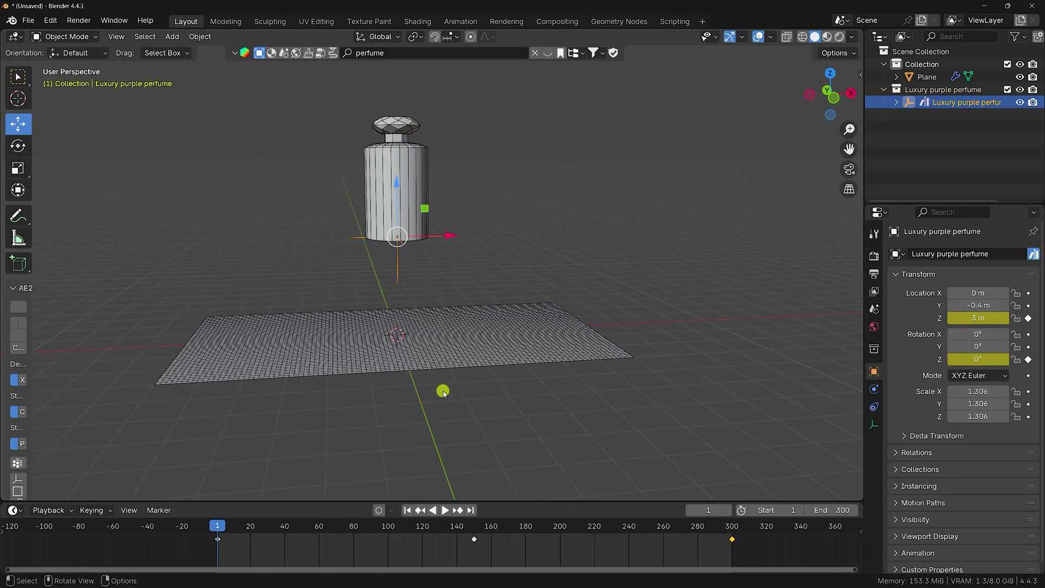
# Duplicate the cloth plane in place and set the copy's Z location to -0.5 m.
pyautogui.click(451, 341)
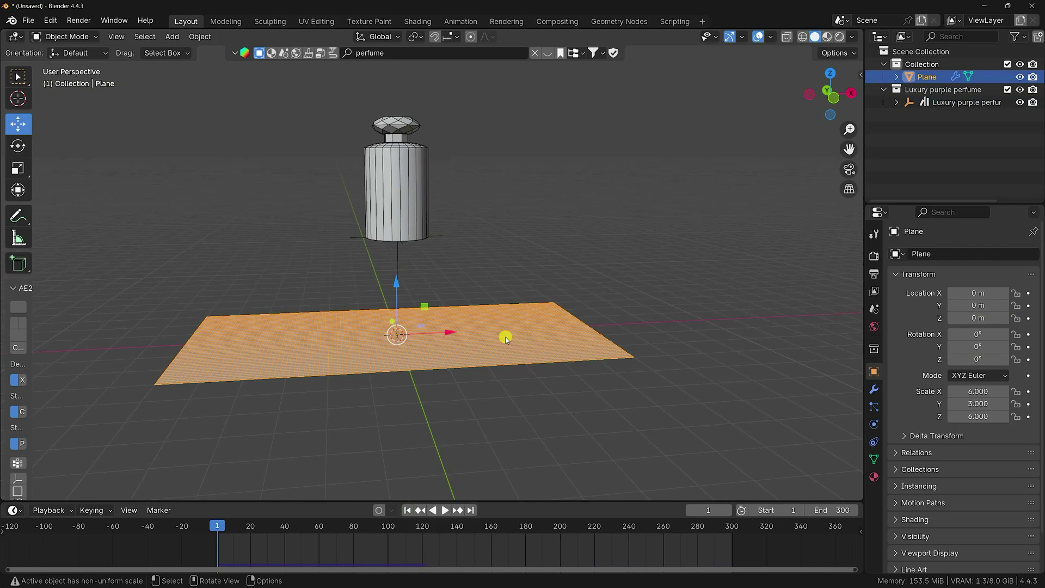
pyautogui.press('KP_1')
pyautogui.scroll(3, 399, 354)
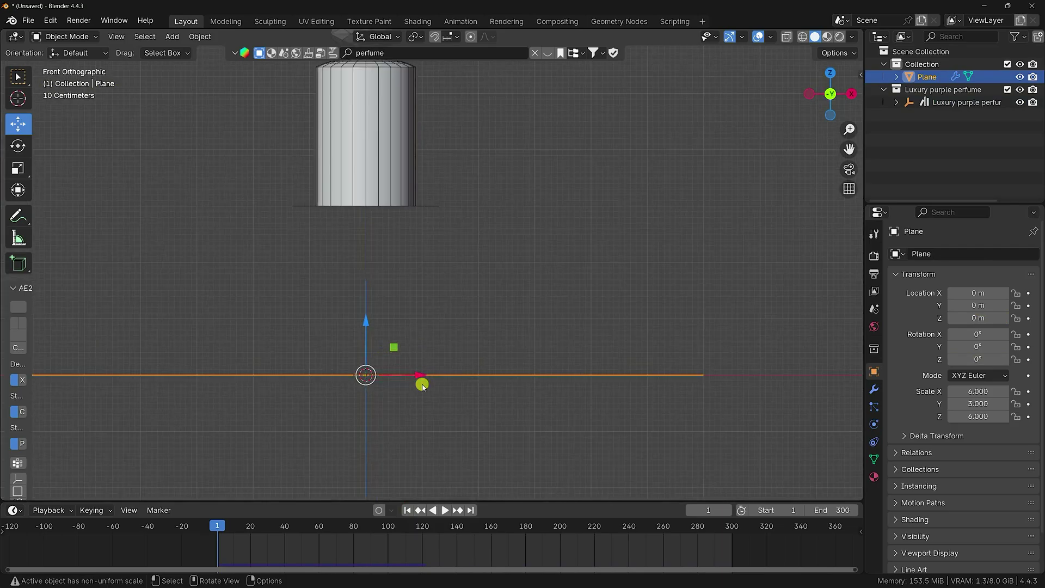
pyautogui.keyDown('shift'); pyautogui.moveTo(485, 391); pyautogui.dragTo(493, 380, button='middle'); pyautogui.keyUp('shift')
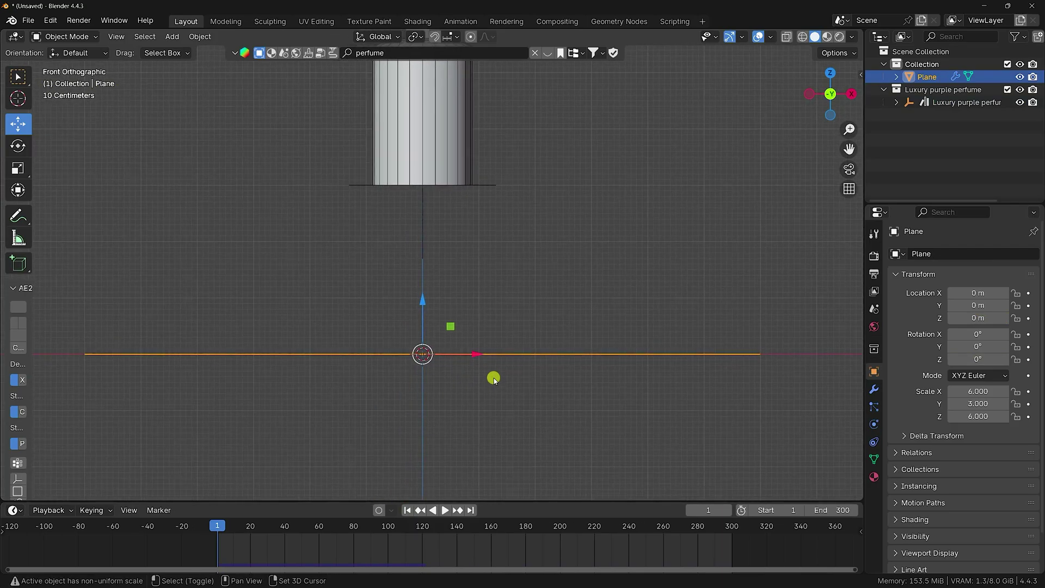
pyautogui.hotkey('shift', 'd')
pyautogui.press('Escape')
pyautogui.moveTo(418, 303); pyautogui.dragTo(425, 329)
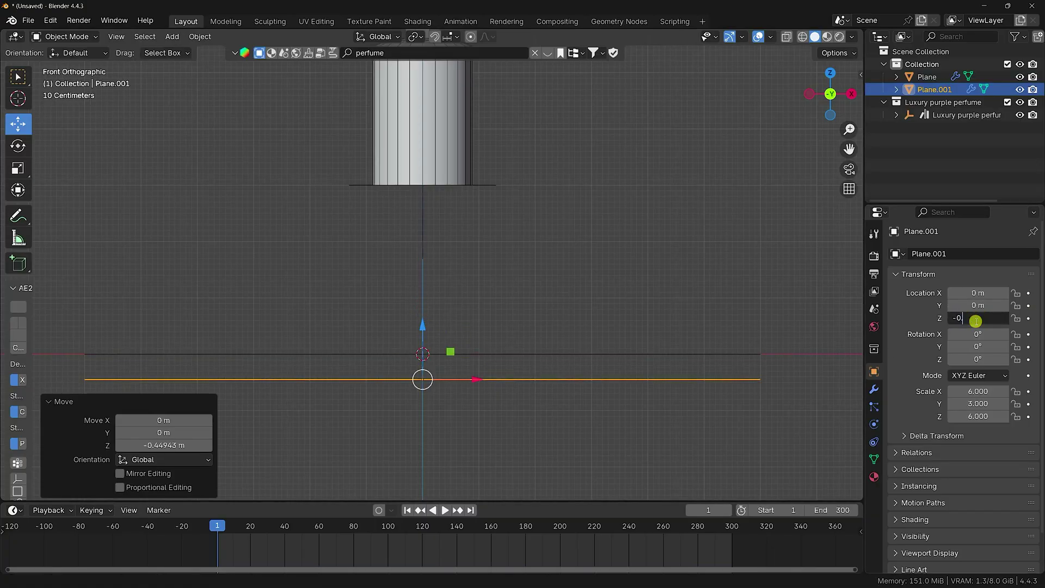
pyautogui.press('Return')
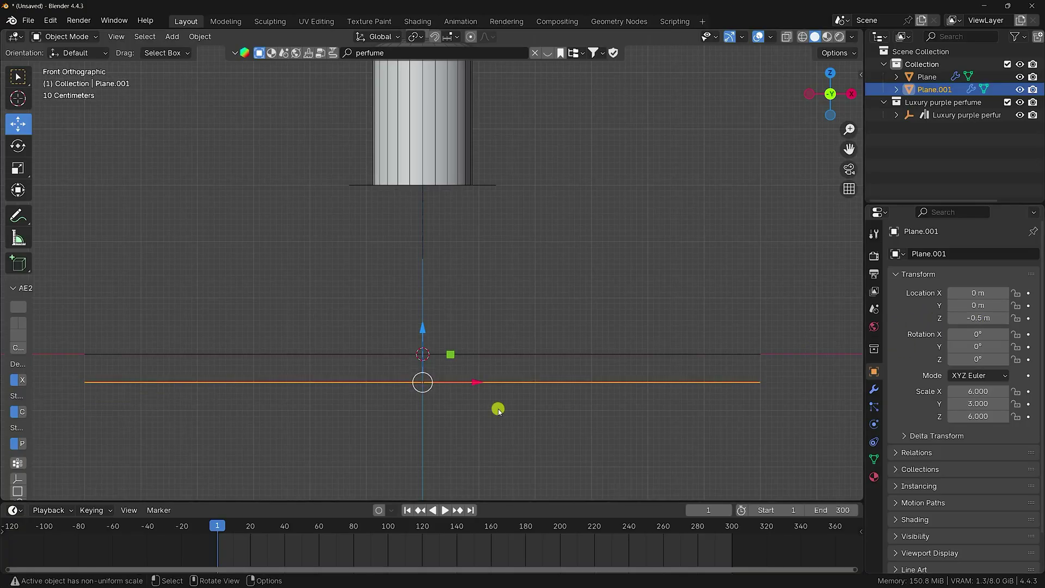
# Duplicate the lower cloth plane and set the new copy's Z location to -1 m.
pyautogui.moveTo(462, 404); pyautogui.dragTo(486, 383, button='middle')
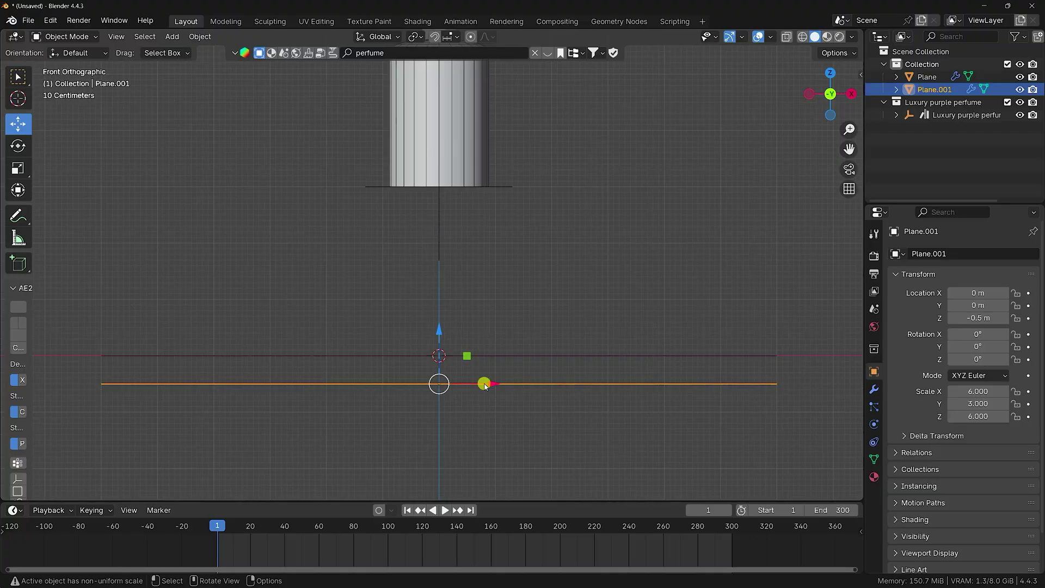
pyautogui.hotkey('shift', 'd')
pyautogui.rightClick(483, 385)
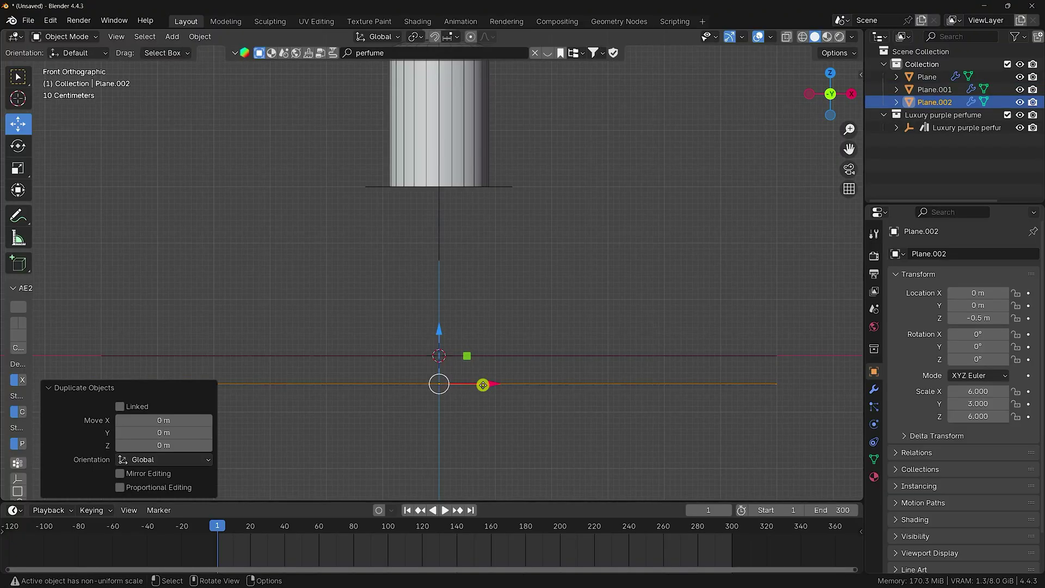
pyautogui.moveTo(438, 338); pyautogui.dragTo(438, 372)
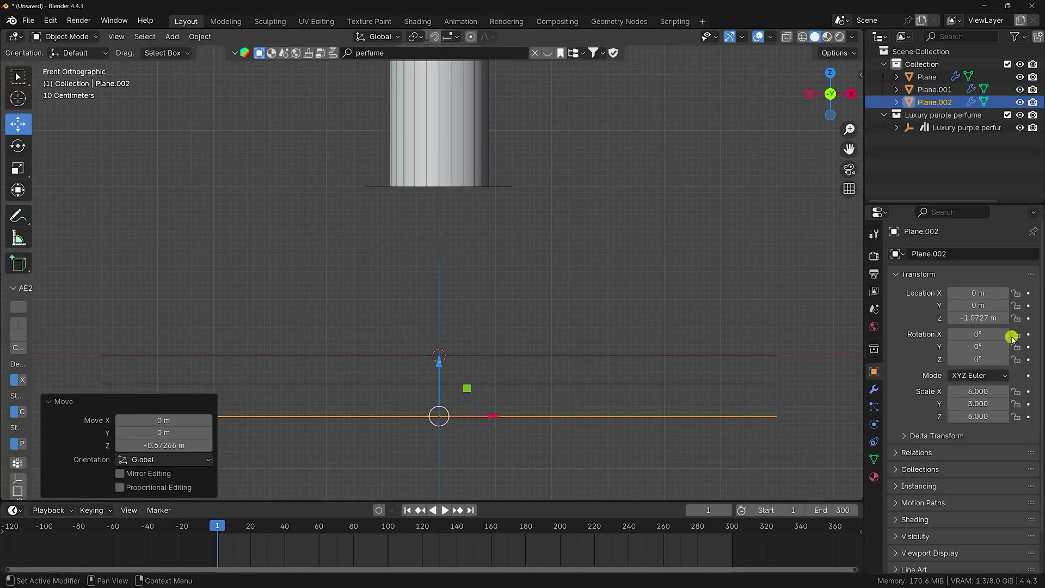
pyautogui.click(975, 321)
pyautogui.write('-1')
pyautogui.press('Return')
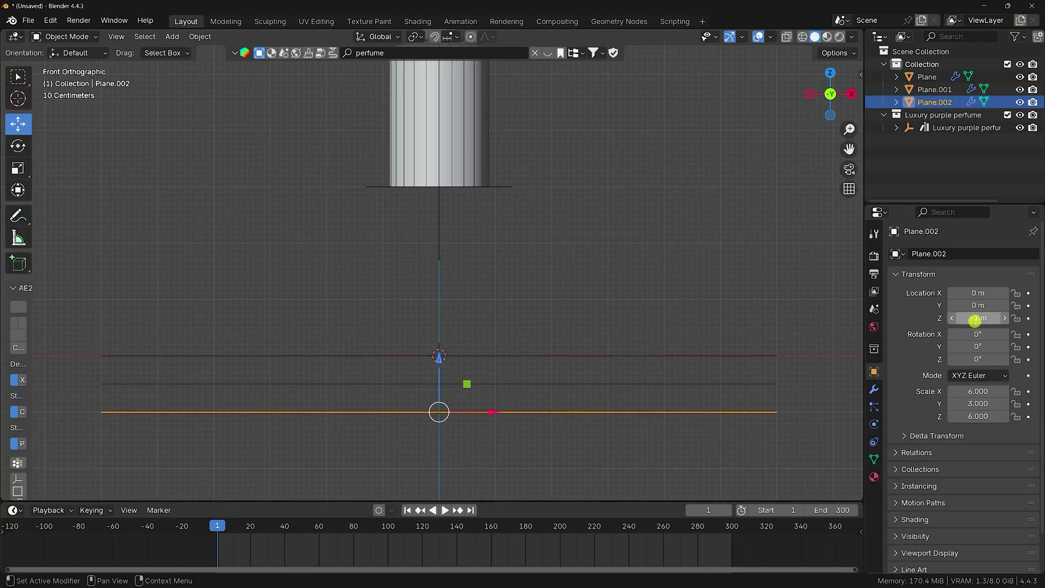
# Duplicate the lowest cloth plane once more and set this copy's Z location to -1.5 m.
pyautogui.hotkey('shift', 'd')
pyautogui.rightClick(498, 362)
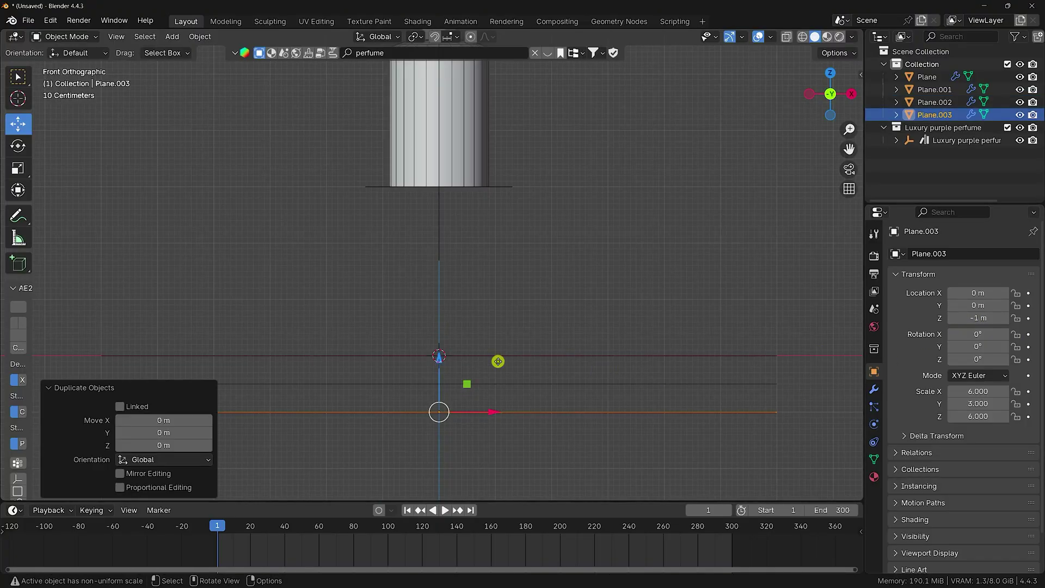
pyautogui.moveTo(445, 372); pyautogui.dragTo(444, 401)
pyautogui.click(959, 317)
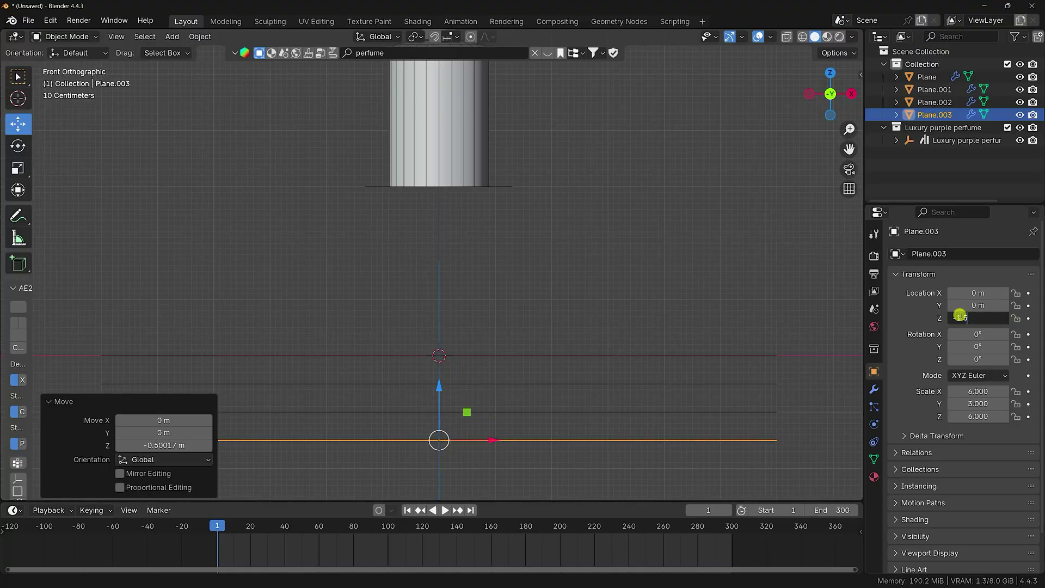
pyautogui.write('-1.5')
pyautogui.press('Return')
# Bake all dynamics so the four stacked cloth planes are cached through frame 300.
pyautogui.moveTo(572, 343); pyautogui.dragTo(504, 324, button='middle')
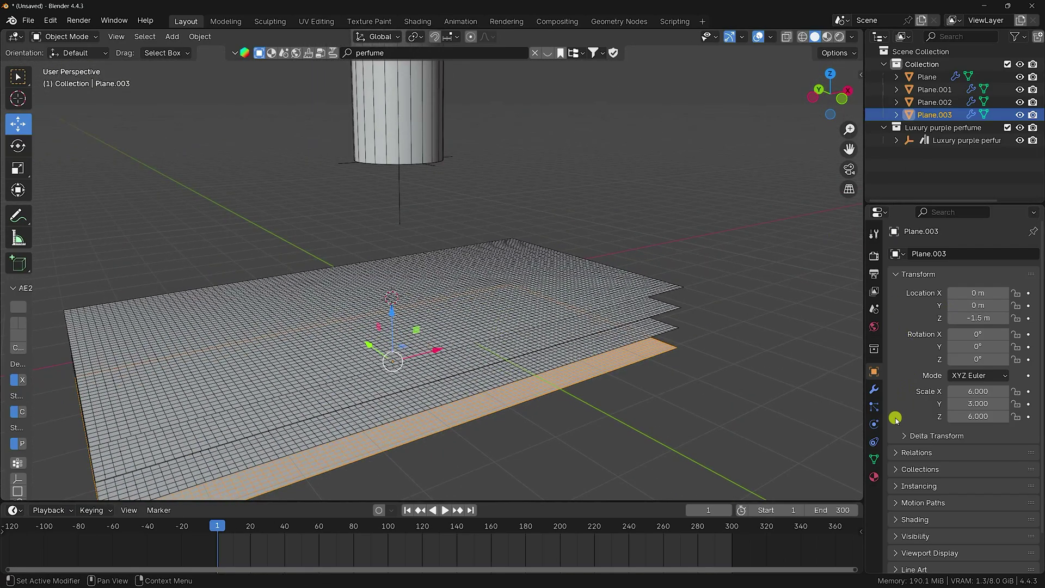
pyautogui.click(874, 424)
pyautogui.scroll(-15, 932, 408)
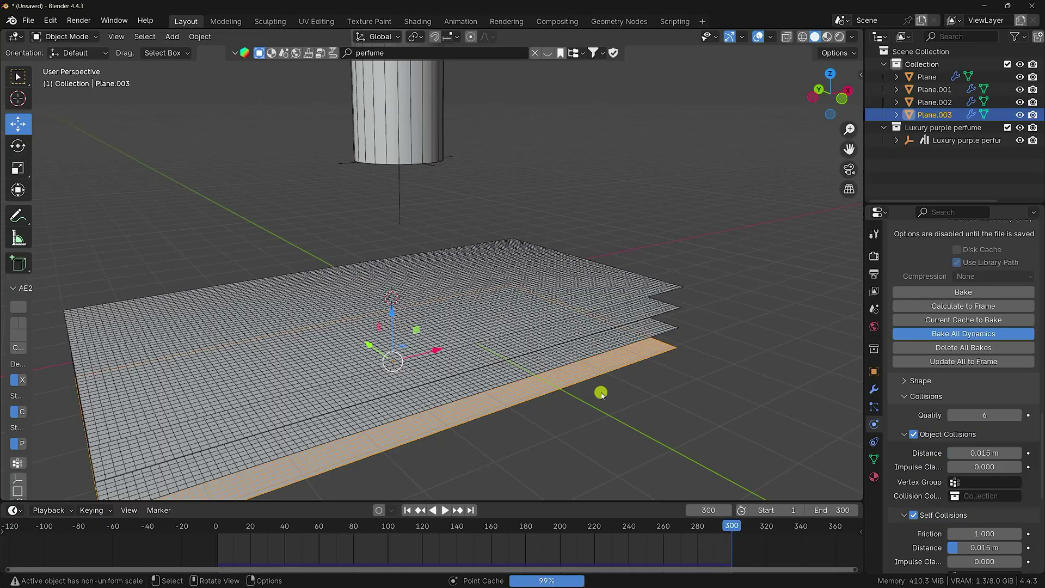
# Play the baked simulation to frame 194 and examine how the cloth layers fold and overlap around the bottle.
pyautogui.moveTo(477, 428)
pyautogui.mouseDown(button='middle')
pyautogui.moveTo(501, 422)
pyautogui.moveTo(495, 436)
pyautogui.mouseUp(button='middle')
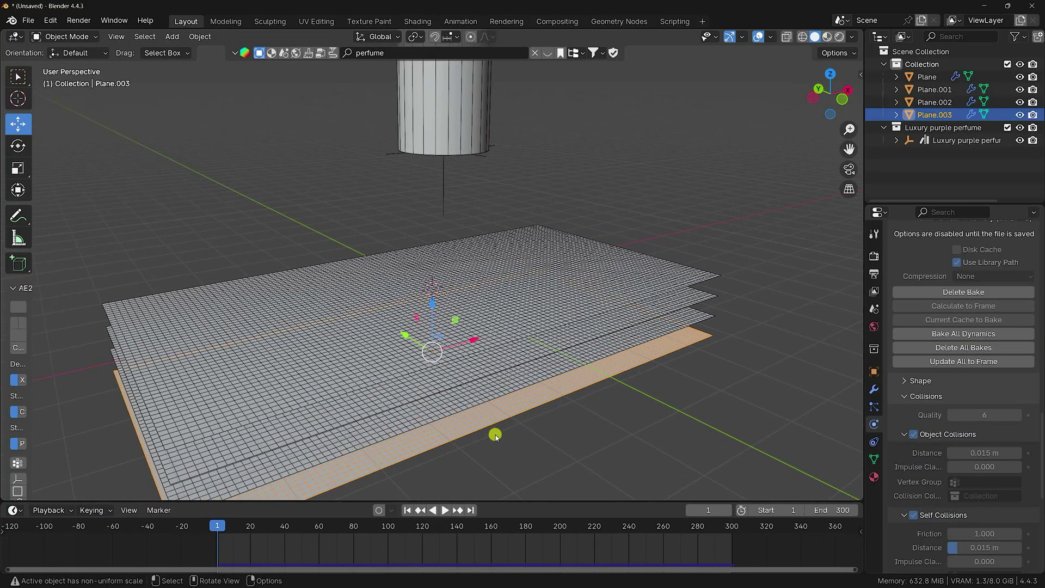
pyautogui.click(444, 510)
pyautogui.scroll(3, 503, 436)
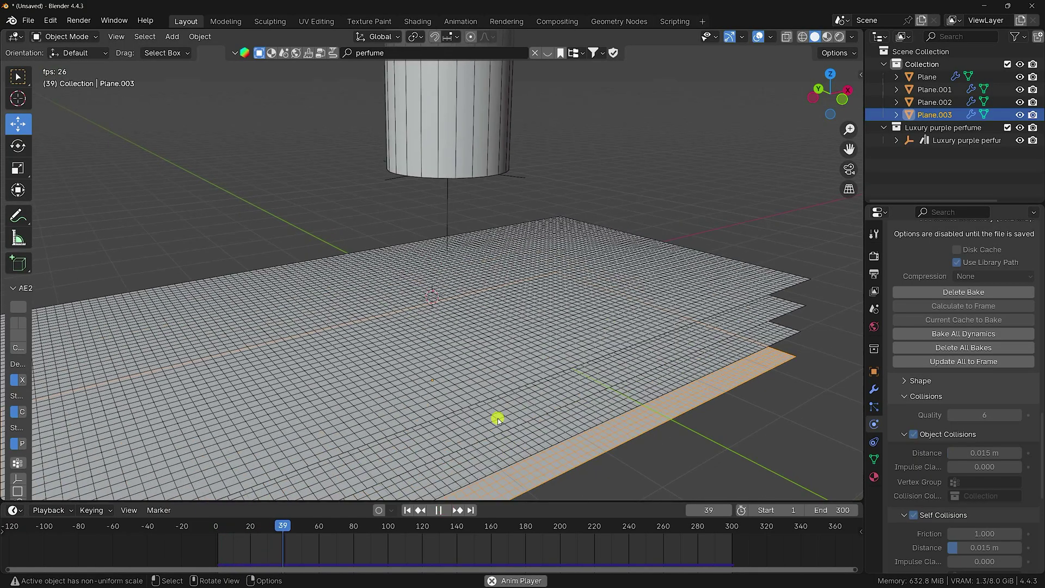
pyautogui.scroll(-2, 544, 384)
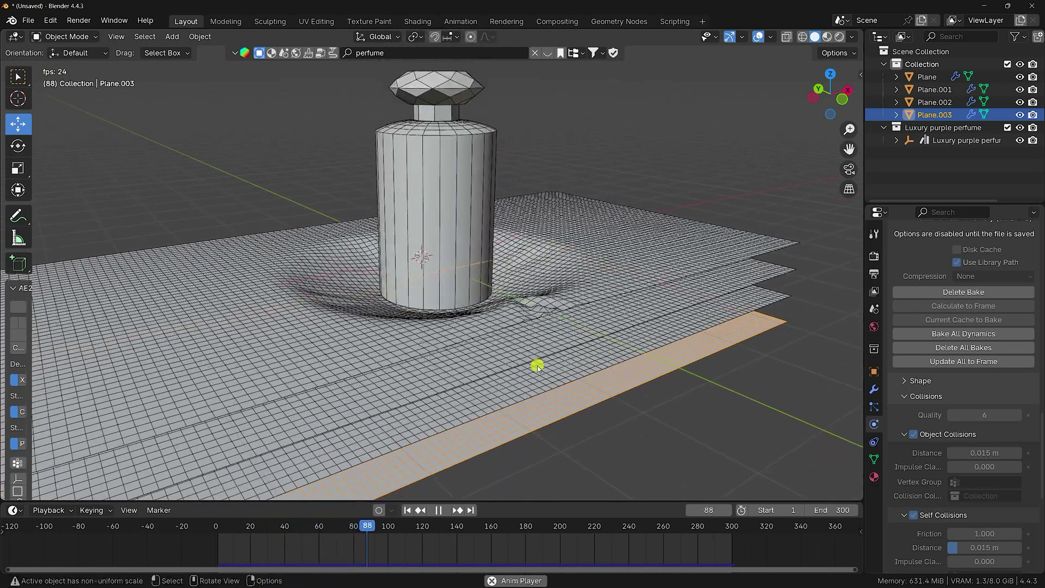
pyautogui.scroll(-2, 538, 366)
pyautogui.moveTo(538, 366); pyautogui.dragTo(490, 354, button='middle')
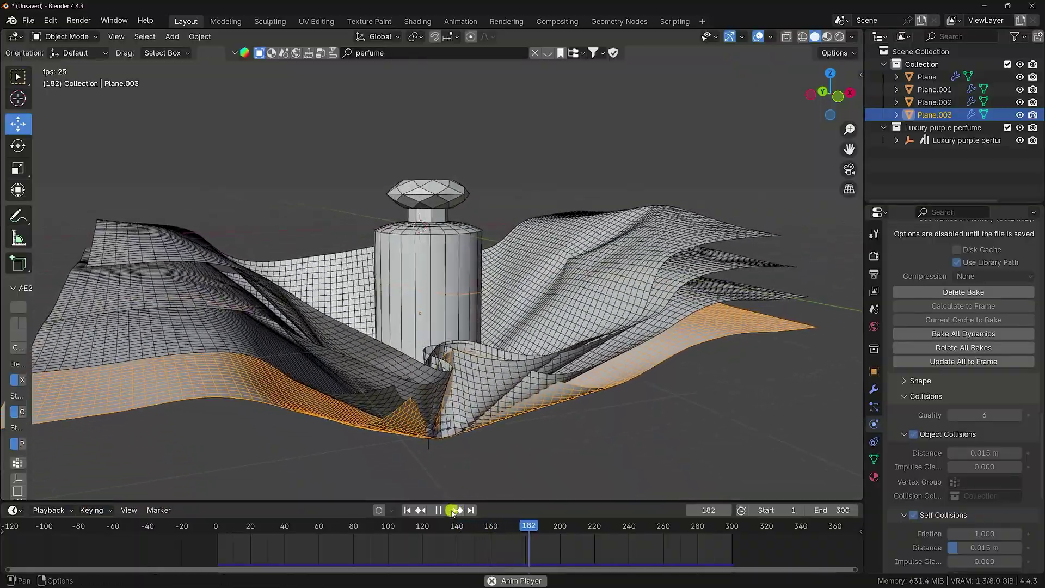
pyautogui.click(439, 510)
pyautogui.scroll(4, 450, 432)
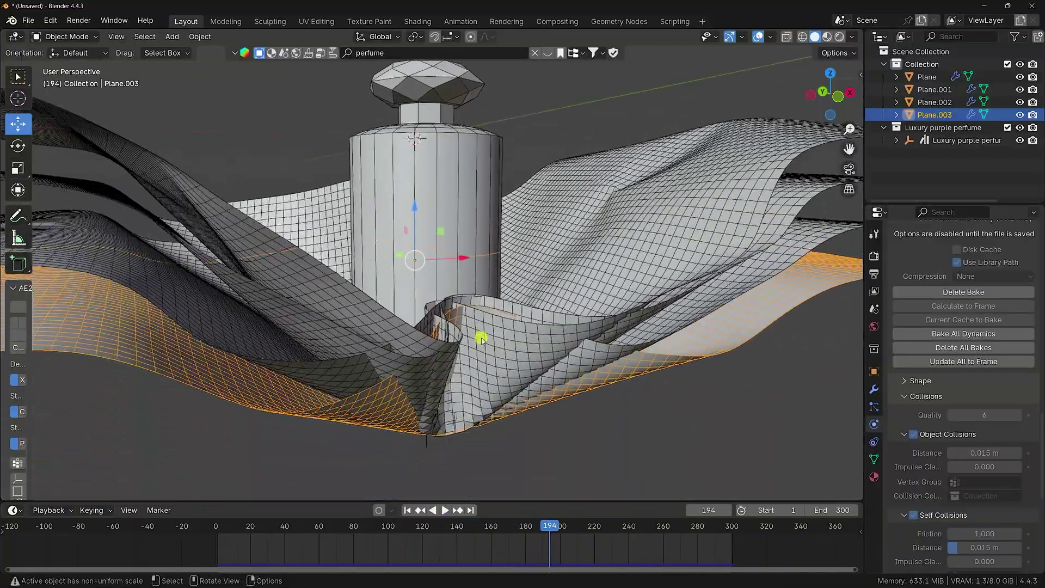
pyautogui.moveTo(481, 338); pyautogui.dragTo(445, 340, button='middle')
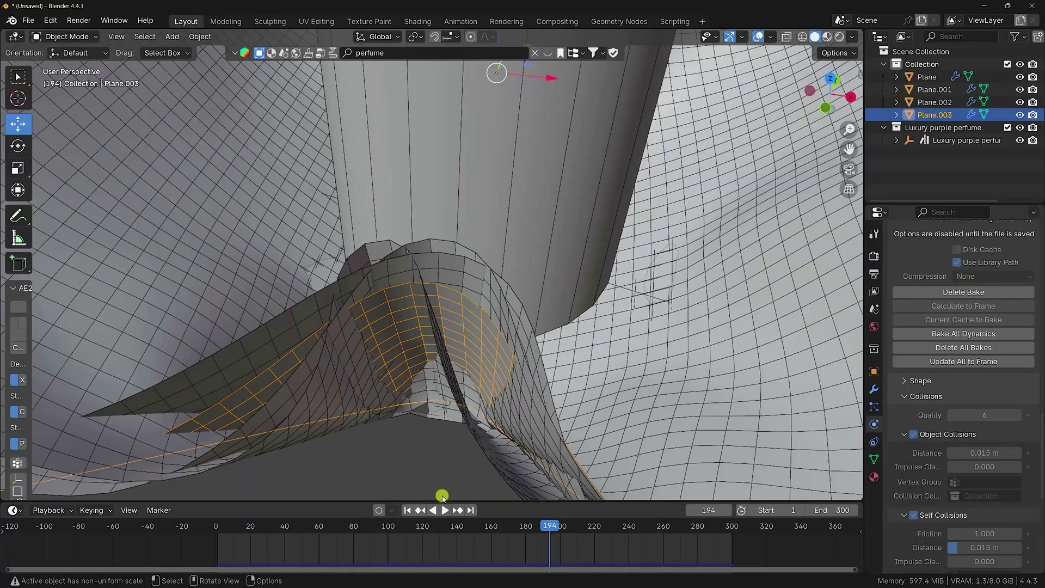
# Replay the baked simulation from the first frame with nothing selected and examine the folds in front of the bottle up close.
pyautogui.click(407, 510)
pyautogui.scroll(-5, 403, 355)
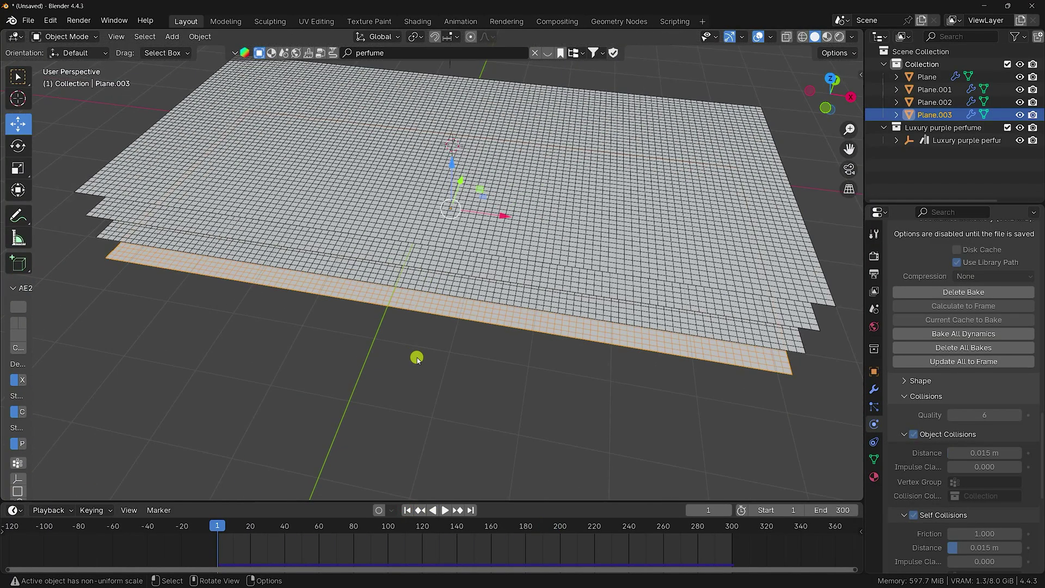
pyautogui.moveTo(417, 359); pyautogui.dragTo(500, 408, button='middle')
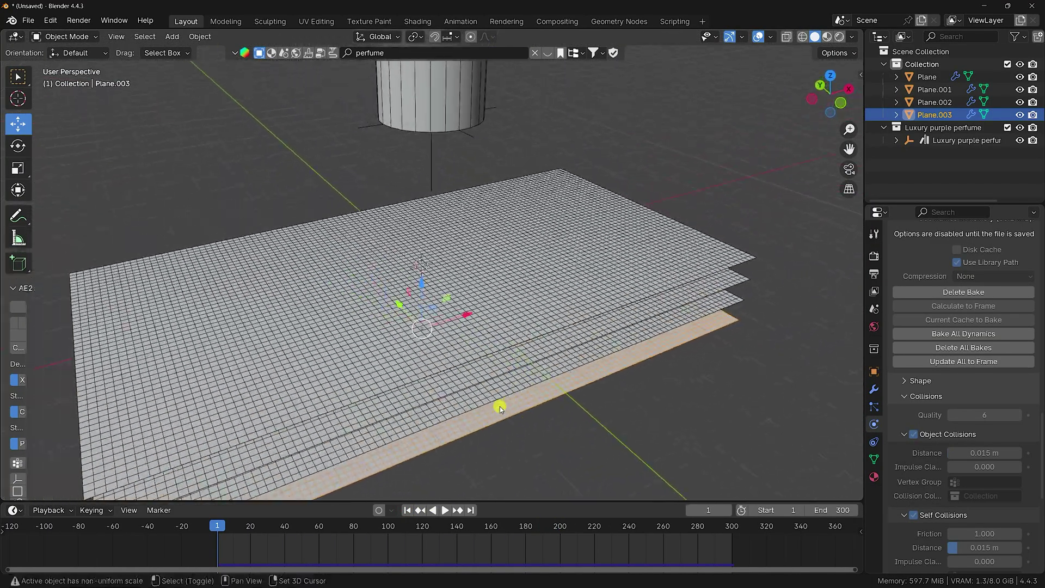
pyautogui.click(444, 510)
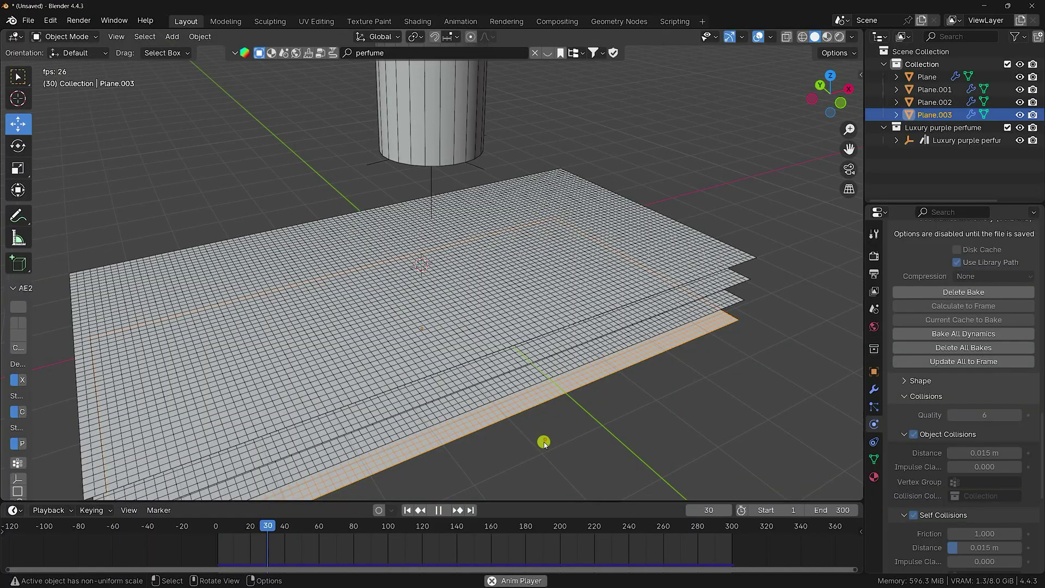
pyautogui.click(526, 434)
pyautogui.scroll(4, 526, 434)
pyautogui.moveTo(489, 374); pyautogui.dragTo(445, 375, button='middle')
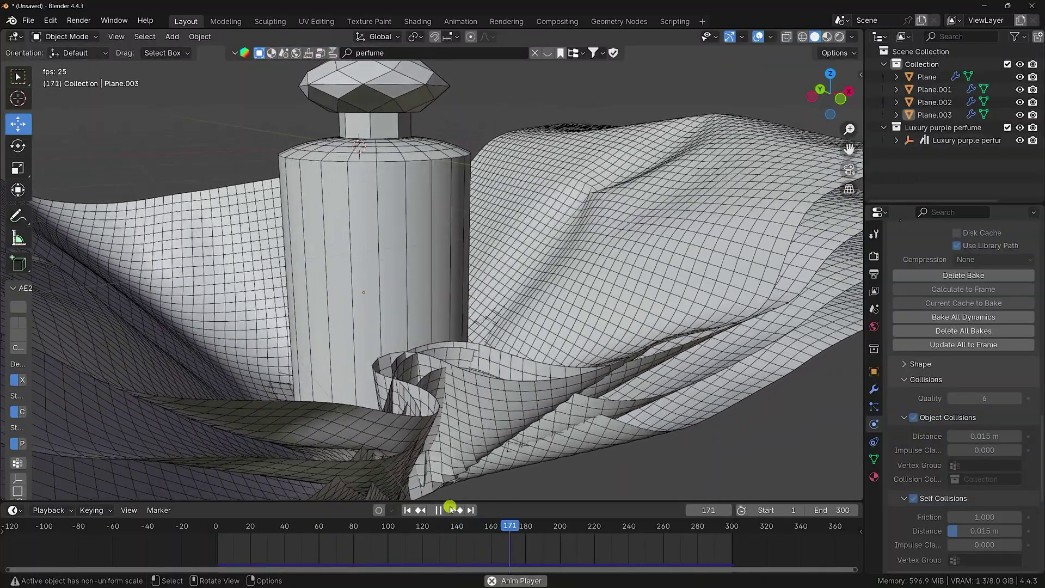
pyautogui.click(438, 510)
# Return to frame 1 and delete all cloth bakes.
pyautogui.click(406, 510)
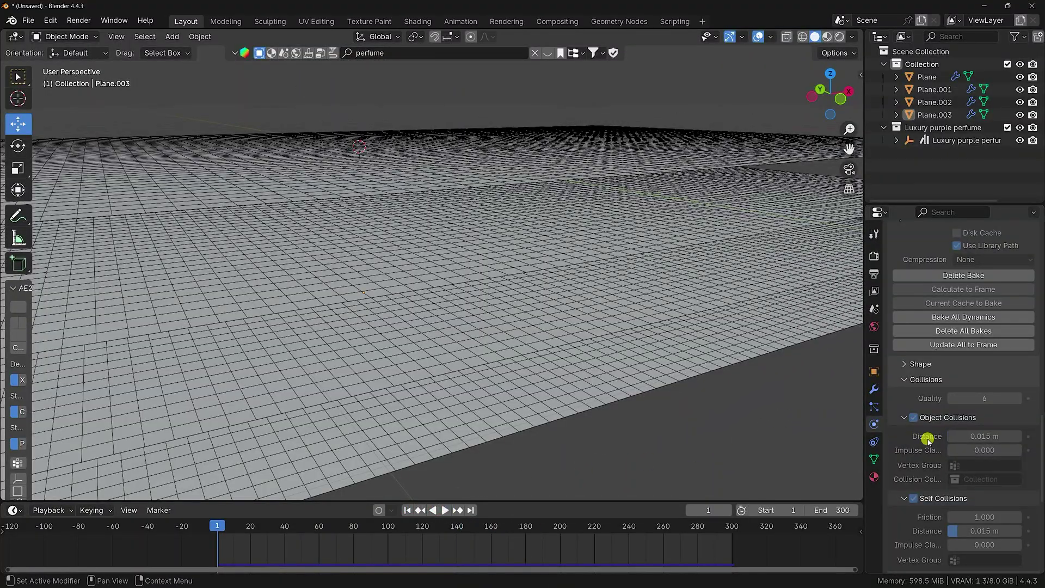
pyautogui.scroll(2, 928, 430)
pyautogui.click(947, 357)
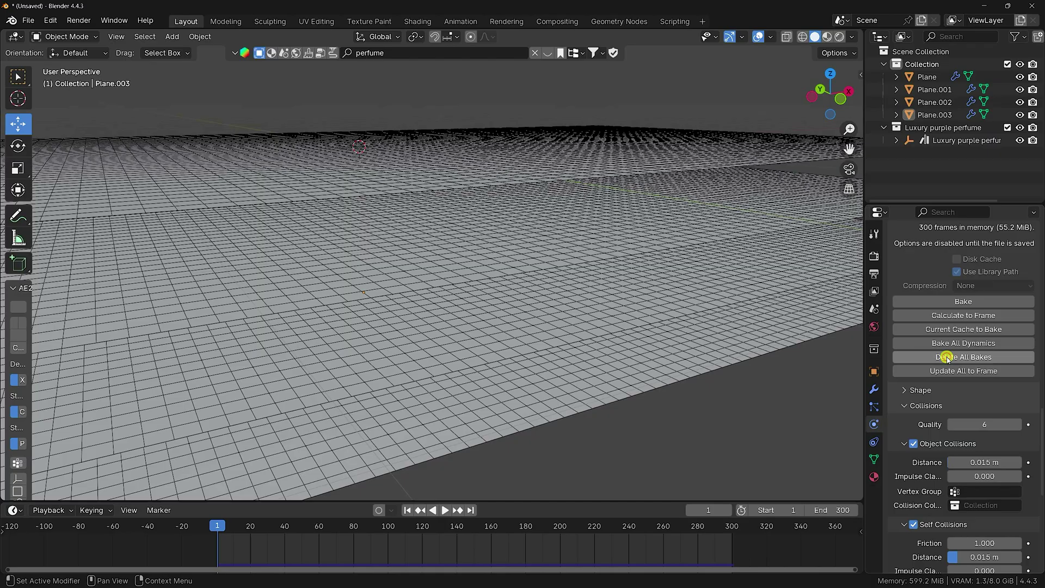
# Select all four stacked cloth planes, with the lowest one active, and join them into a single object.
pyautogui.scroll(-5, 602, 367)
pyautogui.moveTo(602, 367); pyautogui.dragTo(494, 298, button='middle')
pyautogui.click(495, 298)
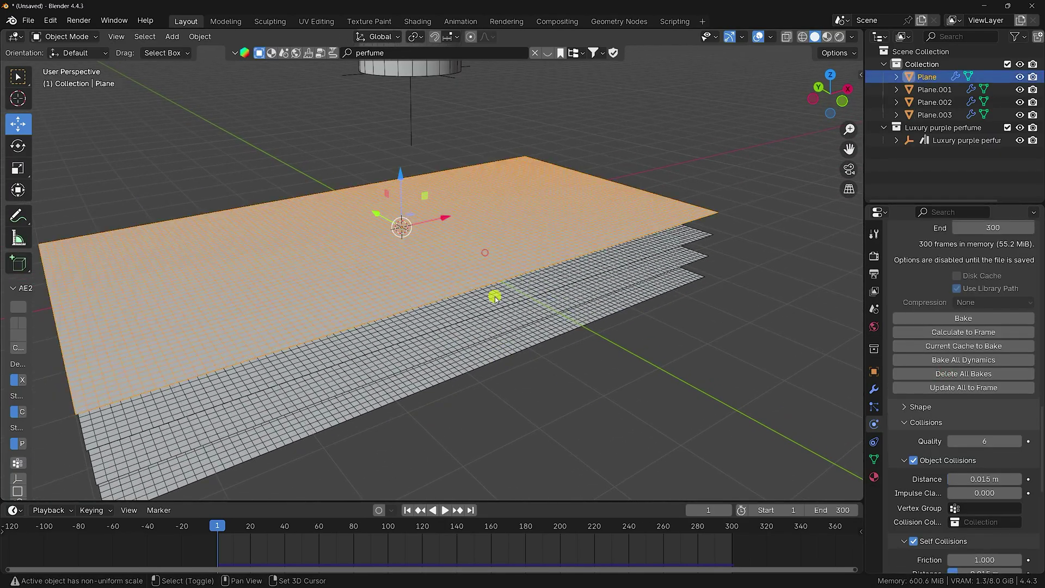
pyautogui.keyDown('shift'); pyautogui.click(497, 315); pyautogui.keyUp('shift')
pyautogui.keyDown('shift'); pyautogui.click(497, 345); pyautogui.keyUp('shift')
pyautogui.keyDown('shift'); pyautogui.click(497, 373); pyautogui.keyUp('shift')
pyautogui.moveTo(497, 373); pyautogui.dragTo(491, 325, button='middle')
pyautogui.hotkey('ctrl', 'j')
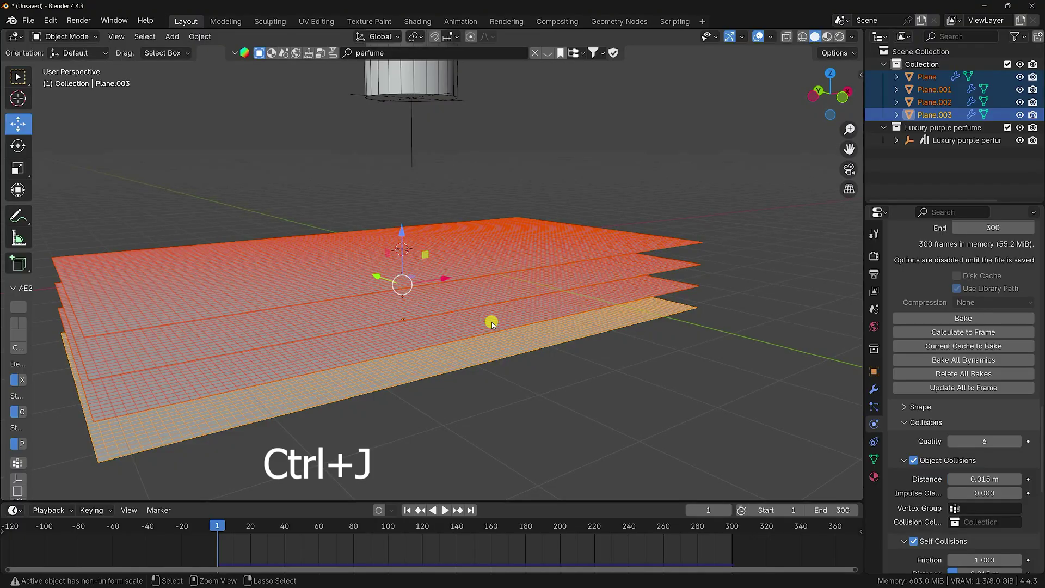
pyautogui.hotkey('ctrl', 'j')
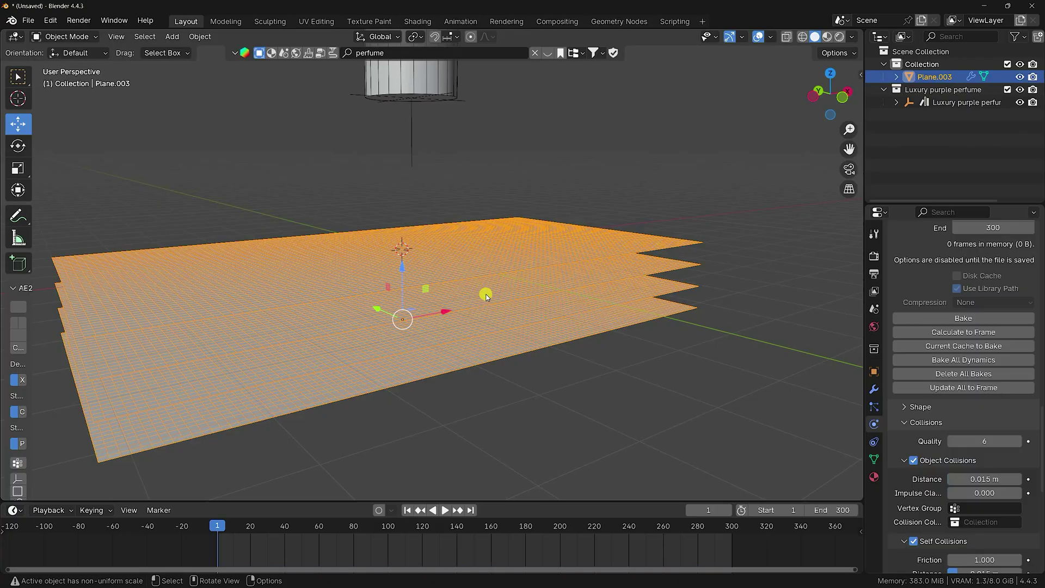
# Clear the old bakes and bake all dynamics for the joined cloth, leaving nothing selected.
pyautogui.click(939, 372)
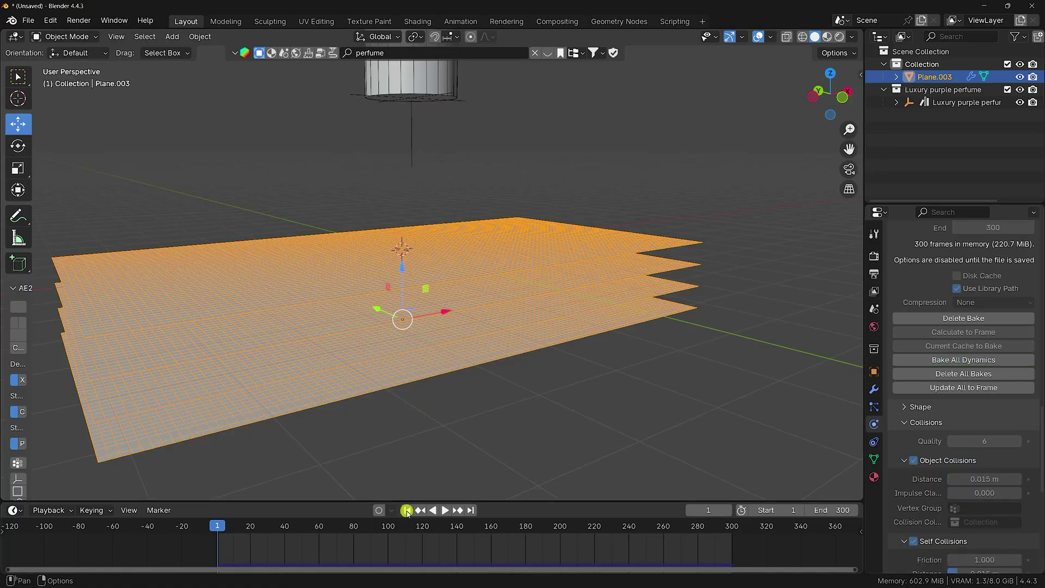
pyautogui.click(457, 415)
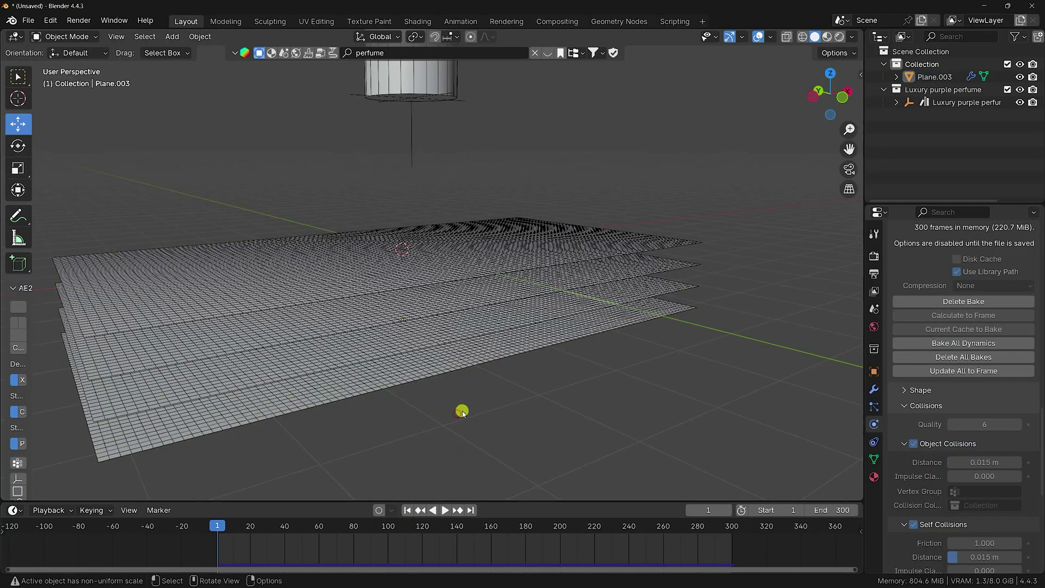
# Play the new bake to frame 221, examine the folds around the bottle for overlapping layers, and return to frame 1.
pyautogui.moveTo(462, 414); pyautogui.dragTo(462, 469, button='middle')
pyautogui.click(447, 510)
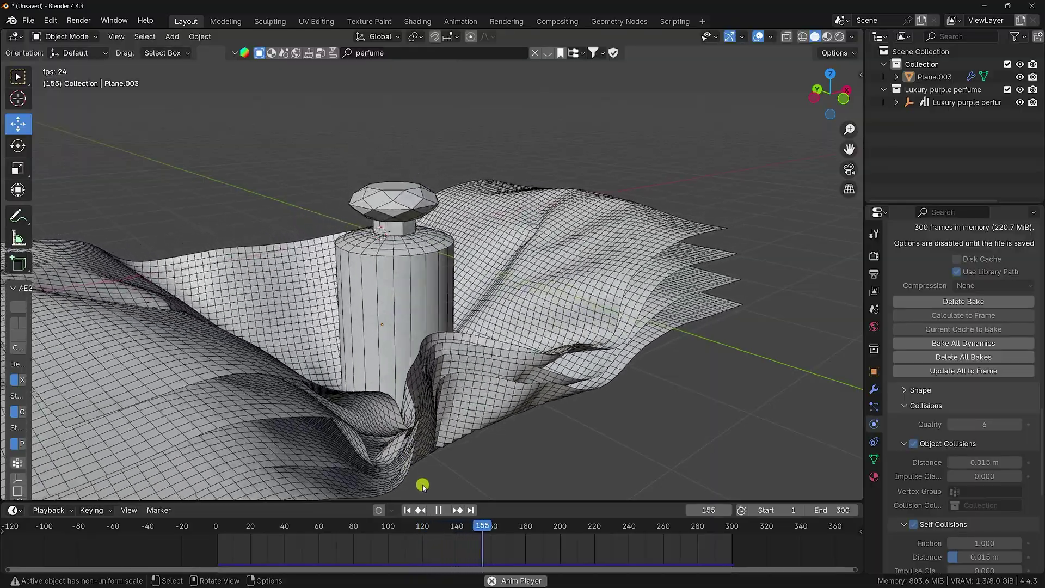
pyautogui.click(439, 511)
pyautogui.moveTo(497, 450); pyautogui.dragTo(415, 432, button='middle')
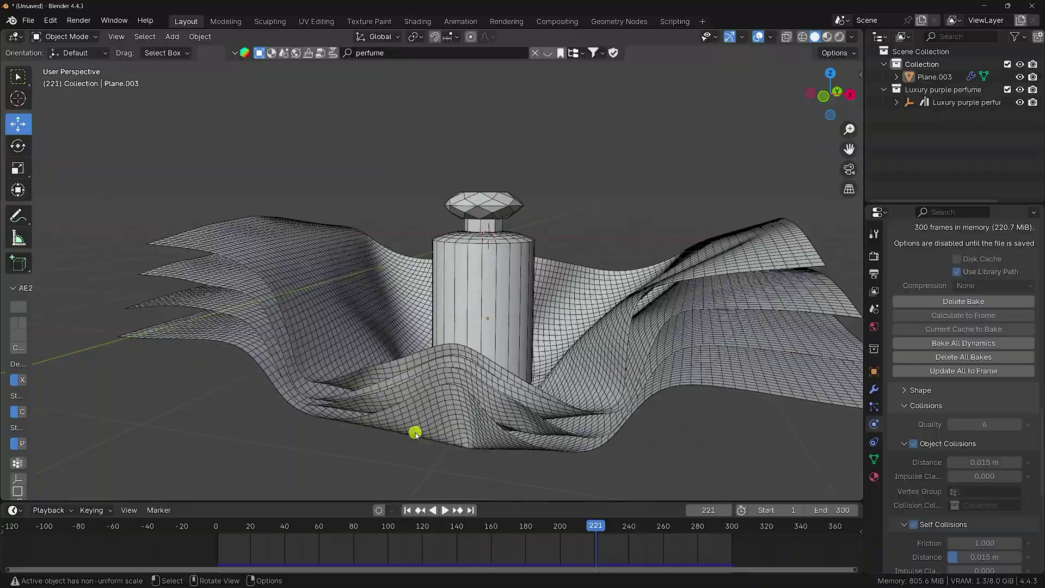
pyautogui.scroll(3, 455, 427)
pyautogui.moveTo(476, 416); pyautogui.dragTo(403, 364, button='middle')
pyautogui.click(407, 511)
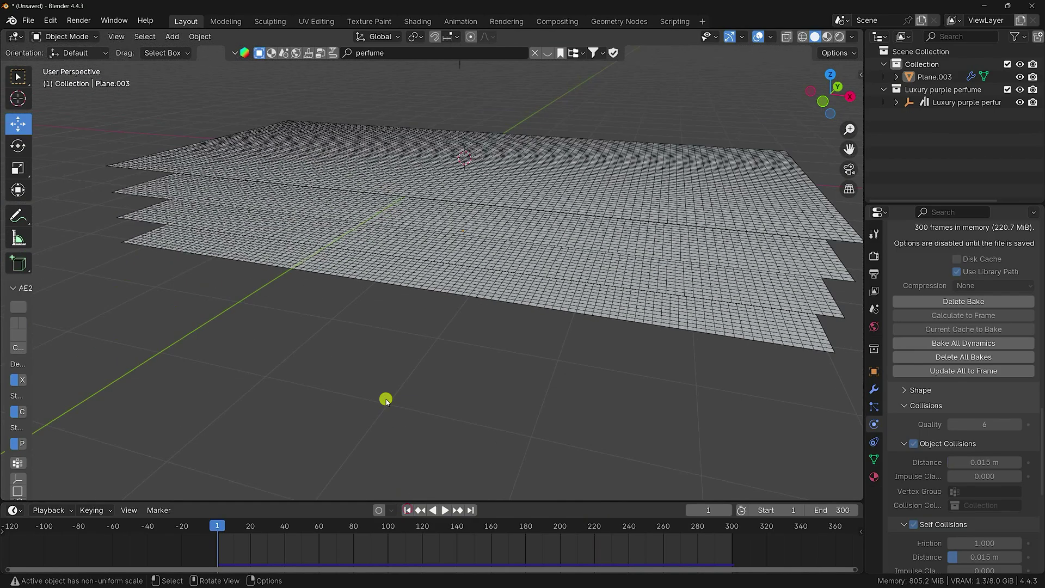
# Add a Subdivision Surface modifier to the joined cloth and set its viewport levels to 2.
pyautogui.moveTo(385, 399); pyautogui.dragTo(469, 299, button='middle')
pyautogui.click(616, 340)
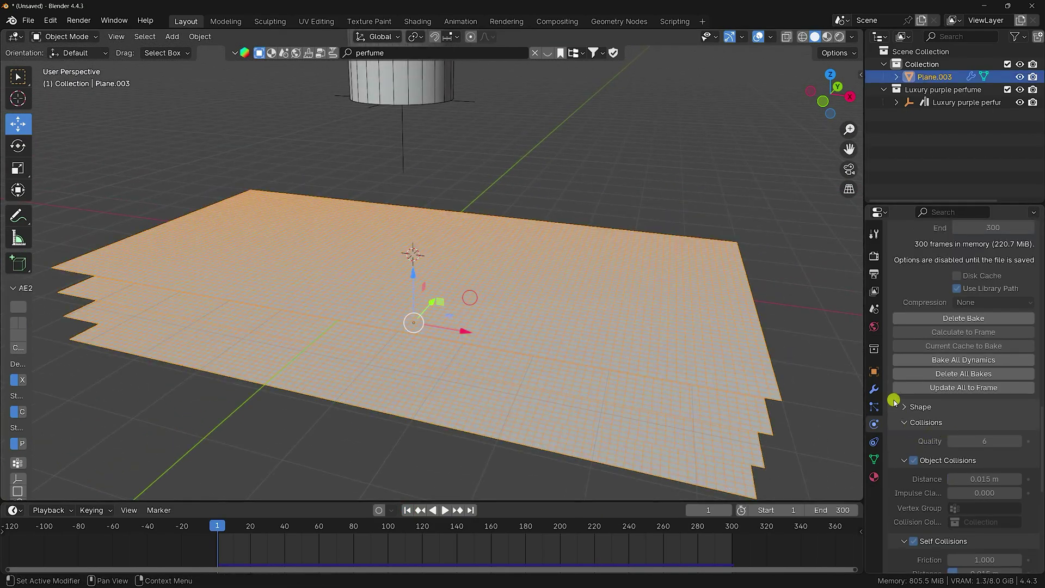
pyautogui.click(874, 389)
pyautogui.click(936, 254)
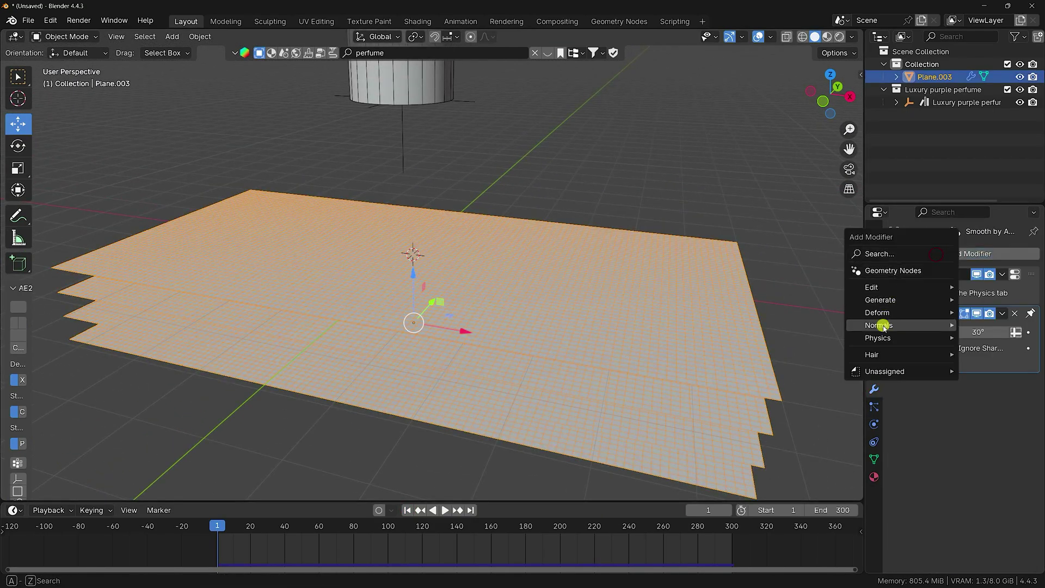
pyautogui.moveTo(883, 304)
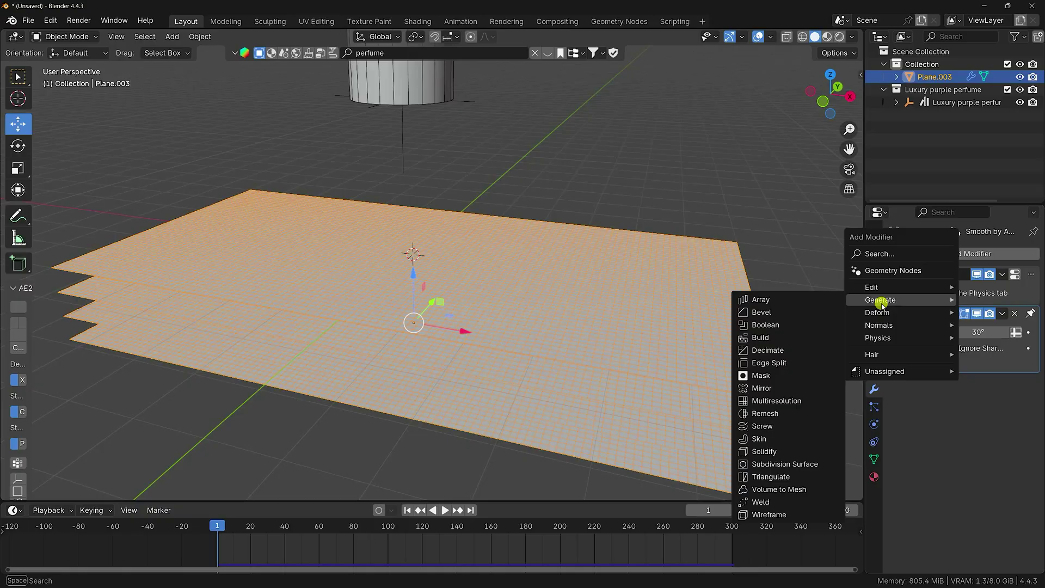
pyautogui.click(782, 464)
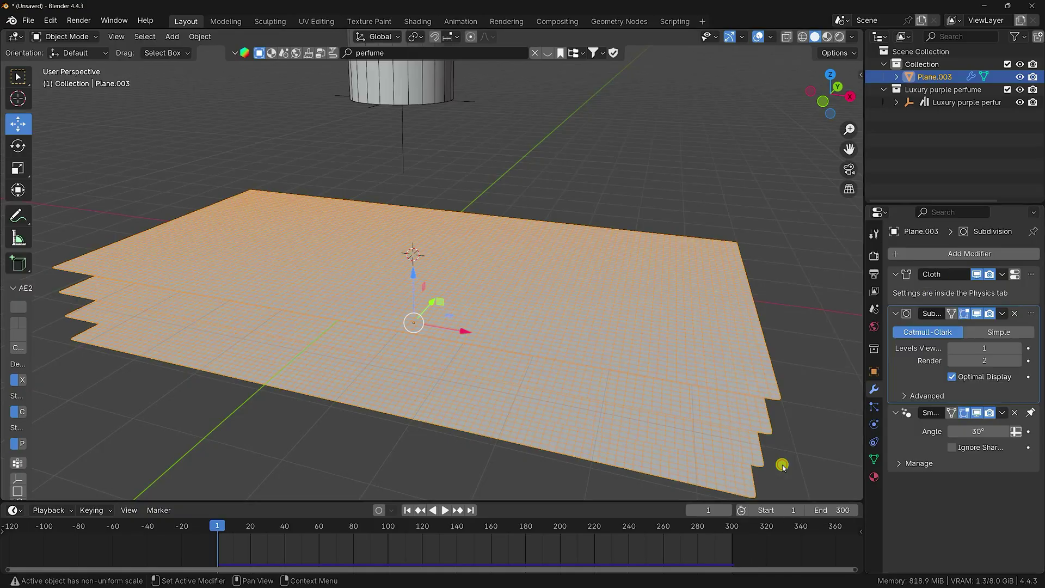
pyautogui.click(1018, 348)
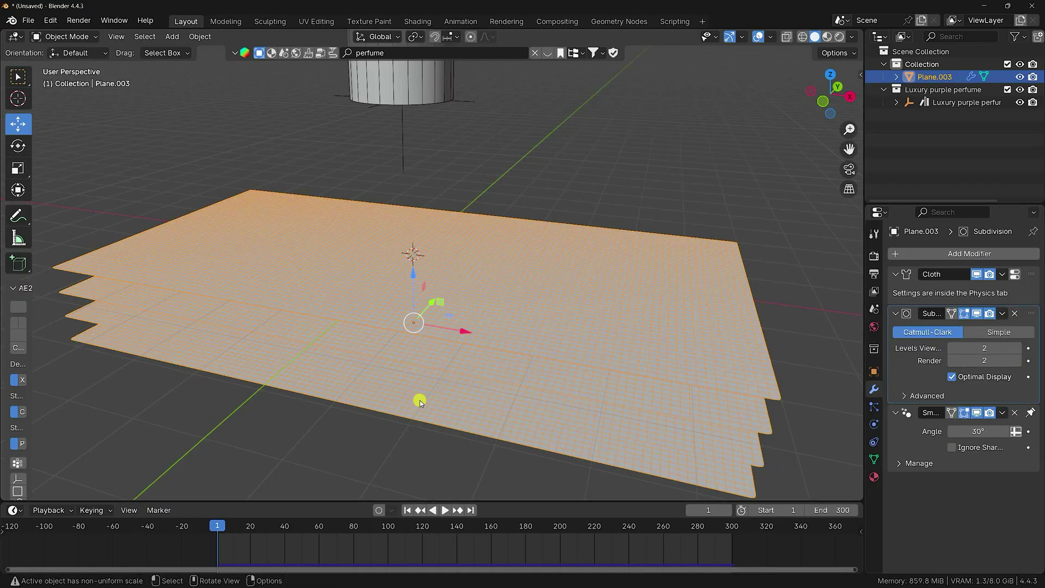
# Play the subdivided cloth simulation to frame 200 with nothing selected and examine how smoothly it folds around the bottle.
pyautogui.moveTo(419, 402); pyautogui.dragTo(490, 401, button='middle')
pyautogui.press('space')
pyautogui.scroll(-2, 532, 415)
pyautogui.click(460, 442)
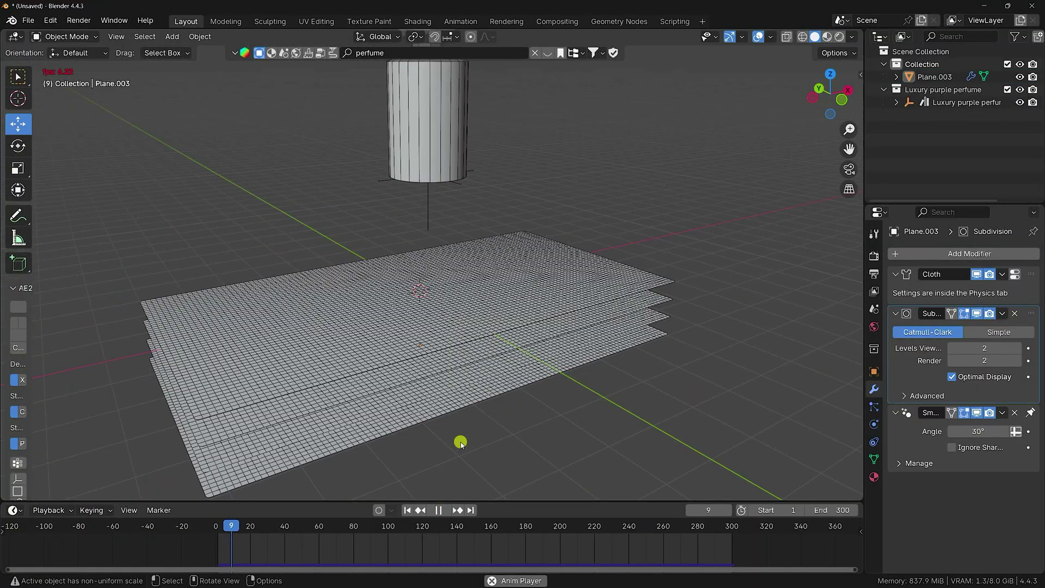
pyautogui.scroll(2, 456, 408)
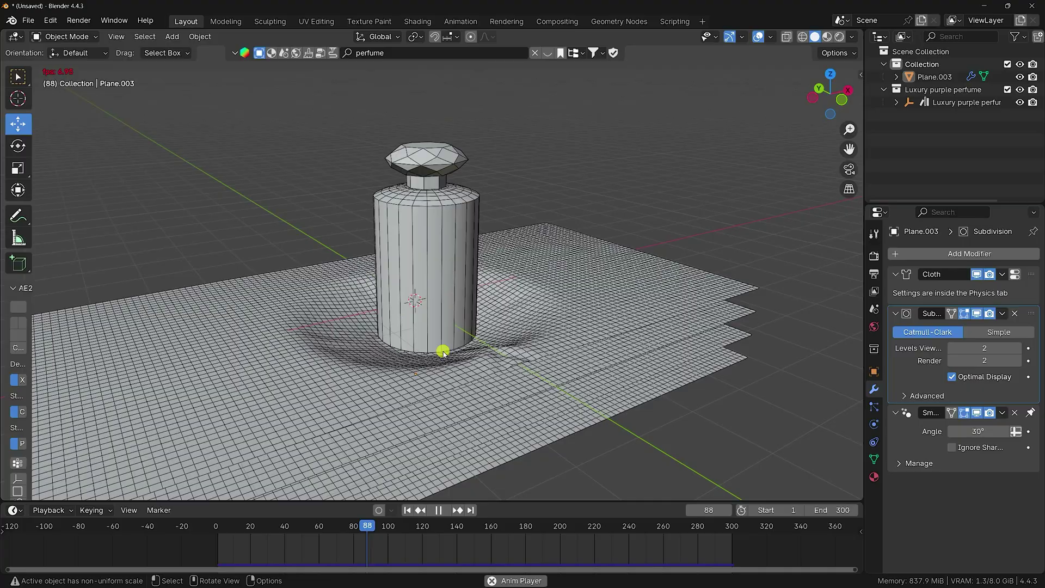
pyautogui.scroll(2, 457, 347)
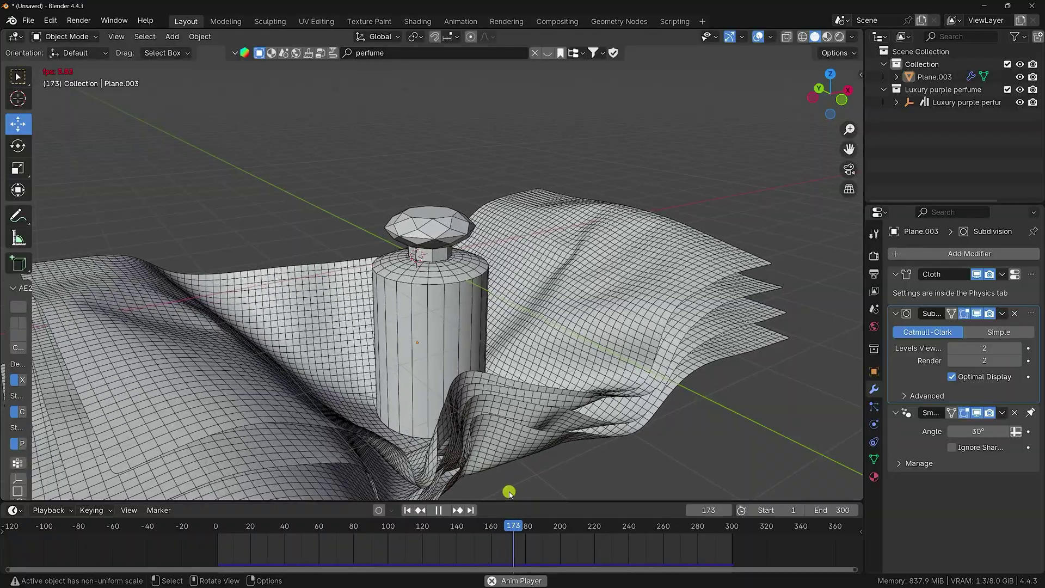
pyautogui.click(438, 510)
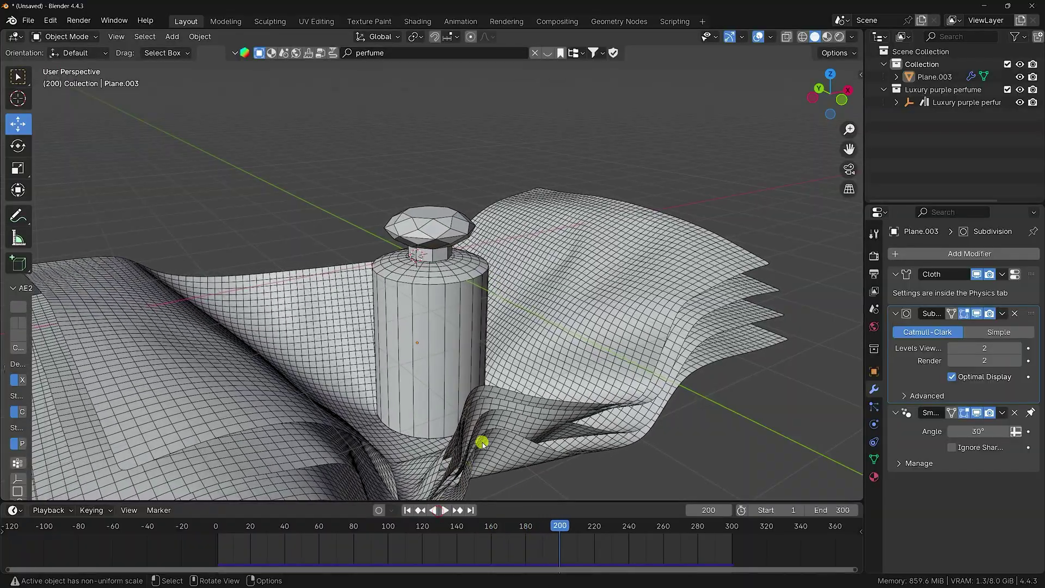
# Add a 2 m plane at the world origin inside the main Collection.
pyautogui.moveTo(482, 442); pyautogui.dragTo(450, 372, button='middle')
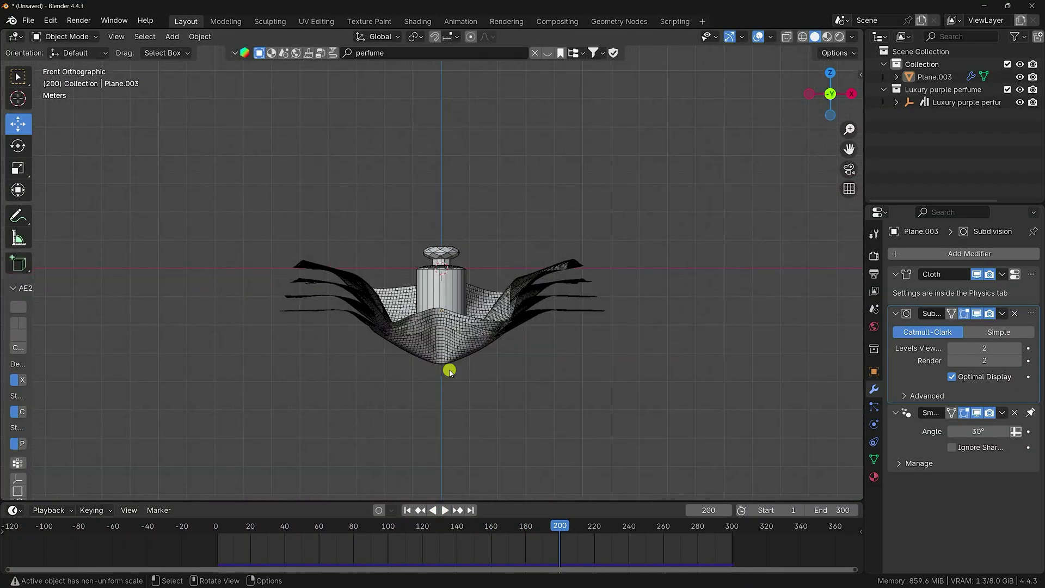
pyautogui.rightClick(917, 135)
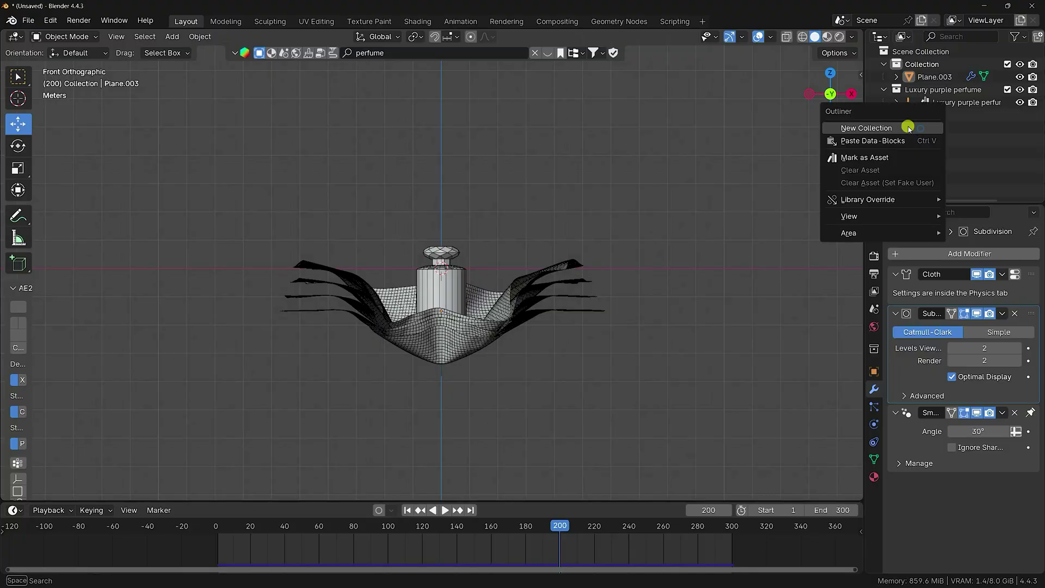
pyautogui.click(925, 65)
pyautogui.click(172, 36)
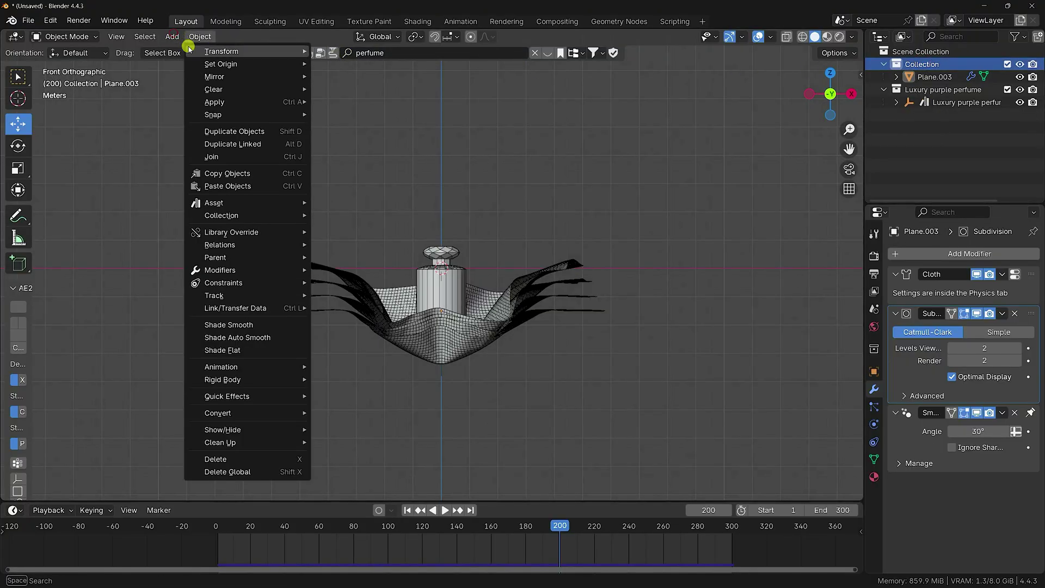
pyautogui.moveTo(203, 56)
pyautogui.click(312, 53)
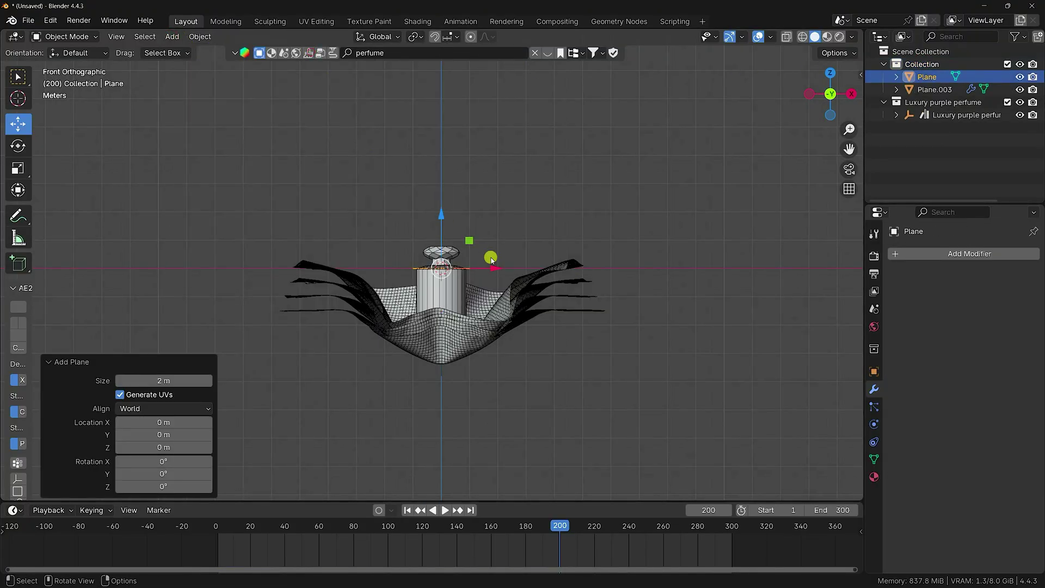
# Lower the new plane beneath the cloth to about Z -3.95 m and scale it up to about 28.6 as a floor.
pyautogui.moveTo(431, 206); pyautogui.dragTo(441, 326)
pyautogui.press('s')
pyautogui.click(658, 228)
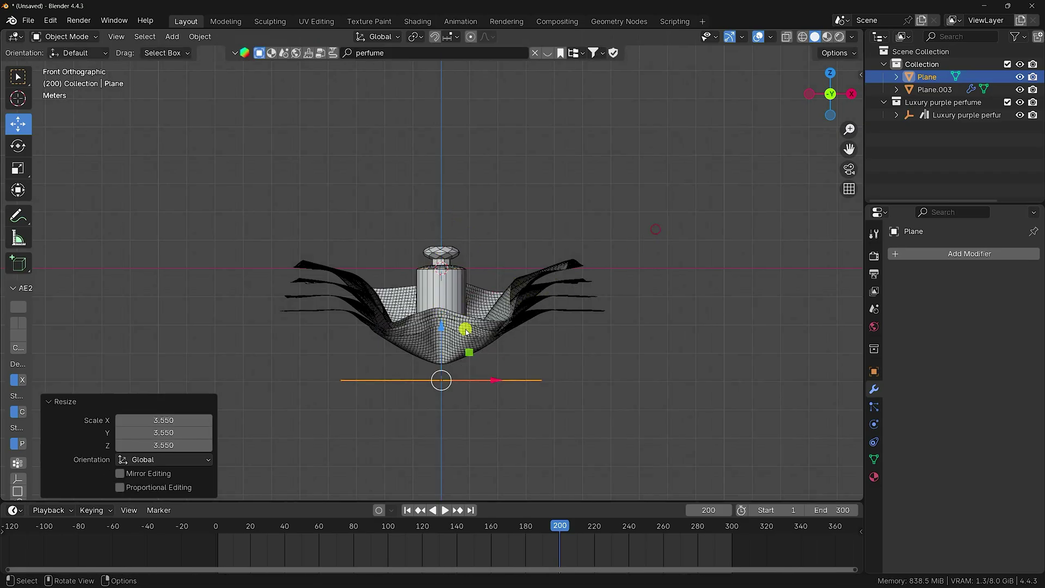
pyautogui.press('s')
pyautogui.click(665, 235)
pyautogui.moveTo(508, 308); pyautogui.dragTo(490, 345, button='middle')
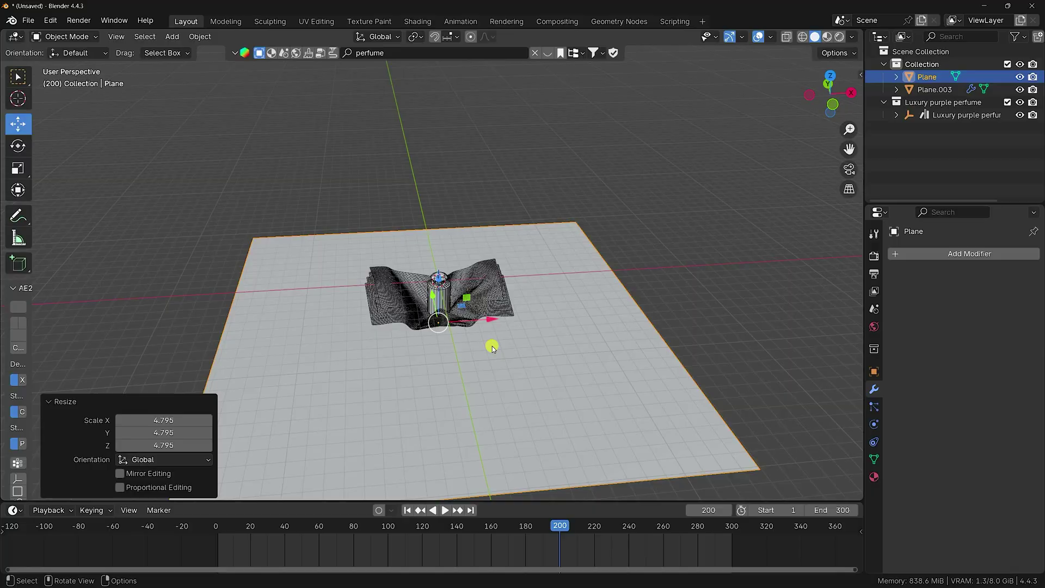
pyautogui.press('s')
pyautogui.click(581, 292)
pyautogui.moveTo(582, 292); pyautogui.dragTo(504, 346, button='middle')
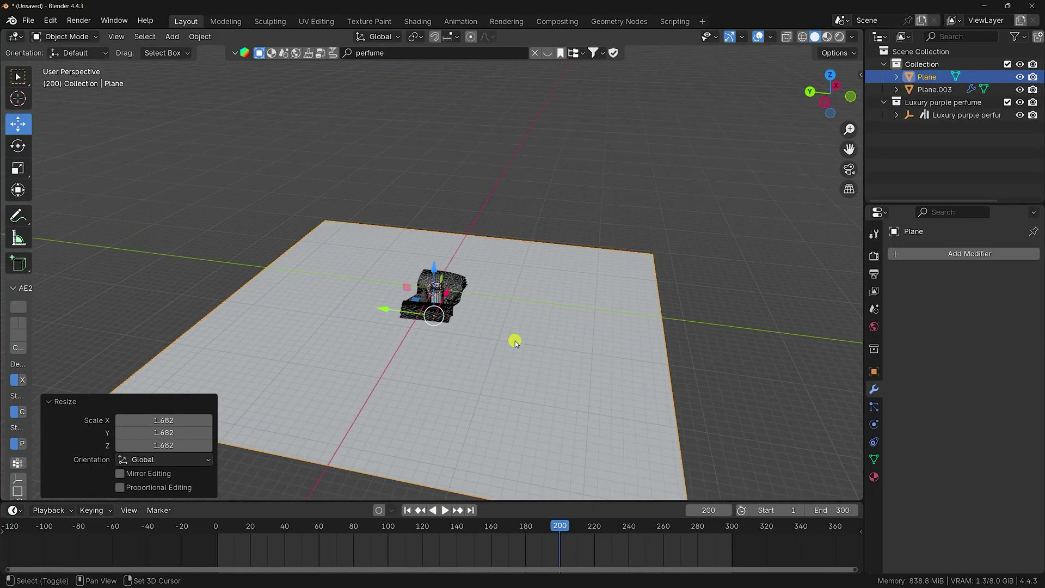
# Duplicate the floor plane in place and set the copy's X rotation to 90° to make an upright backdrop.
pyautogui.hotkey('shift', 'd')
pyautogui.rightClick(515, 341)
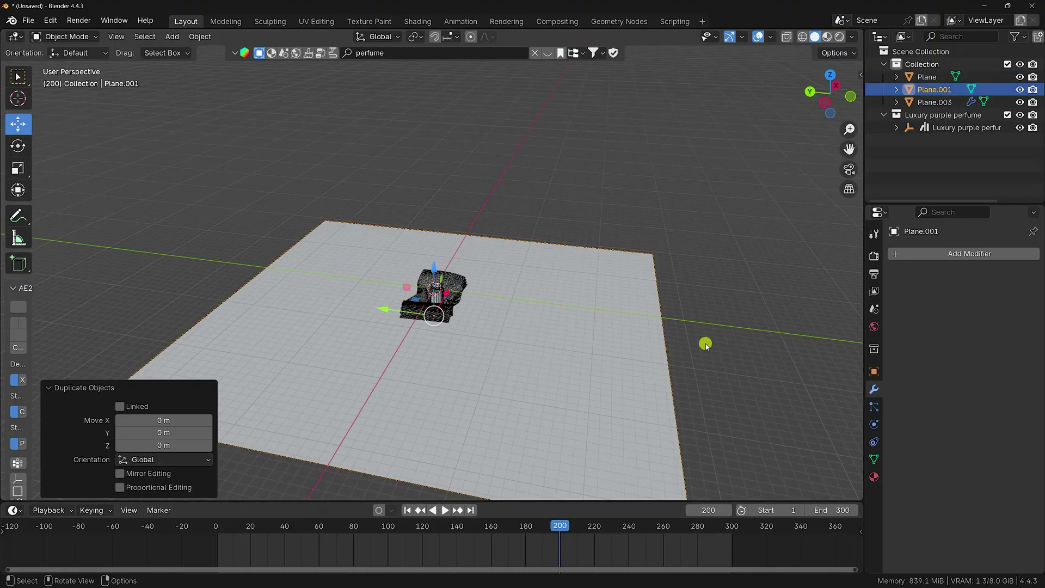
pyautogui.click(873, 371)
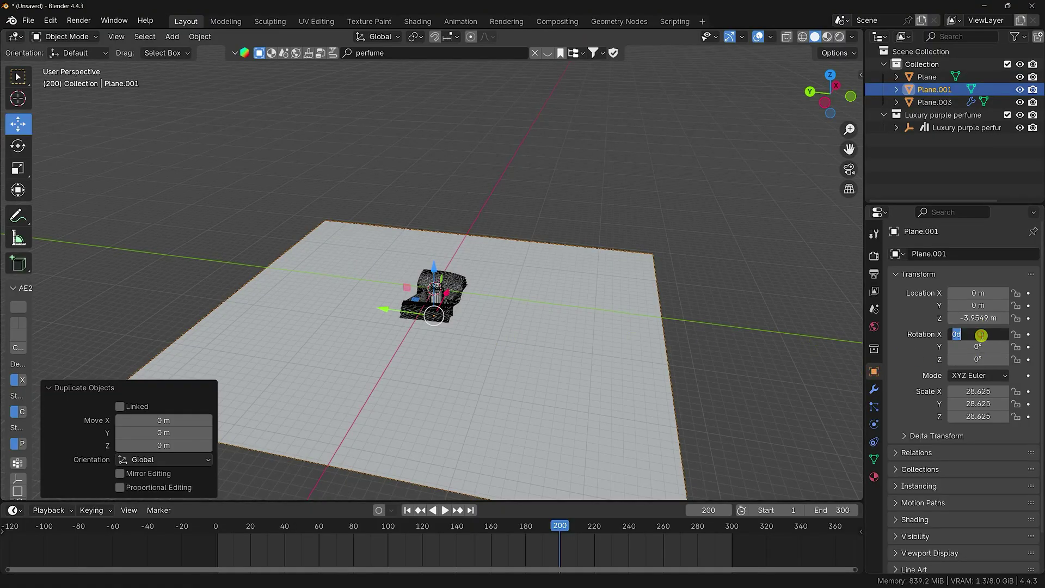
pyautogui.click(942, 336)
pyautogui.write('90')
pyautogui.press('Return')
# Move the upright backdrop plane behind the bottle to about Y 10.04 m and raise it to about Z 2.66 m.
pyautogui.moveTo(381, 306); pyautogui.dragTo(313, 302)
pyautogui.moveTo(426, 281); pyautogui.dragTo(350, 239, button='middle')
pyautogui.moveTo(350, 239); pyautogui.dragTo(345, 190)
pyautogui.moveTo(381, 234); pyautogui.dragTo(393, 278, button='middle')
pyautogui.moveTo(414, 322); pyautogui.dragTo(371, 230, button='middle')
pyautogui.scroll(4, 402, 332)
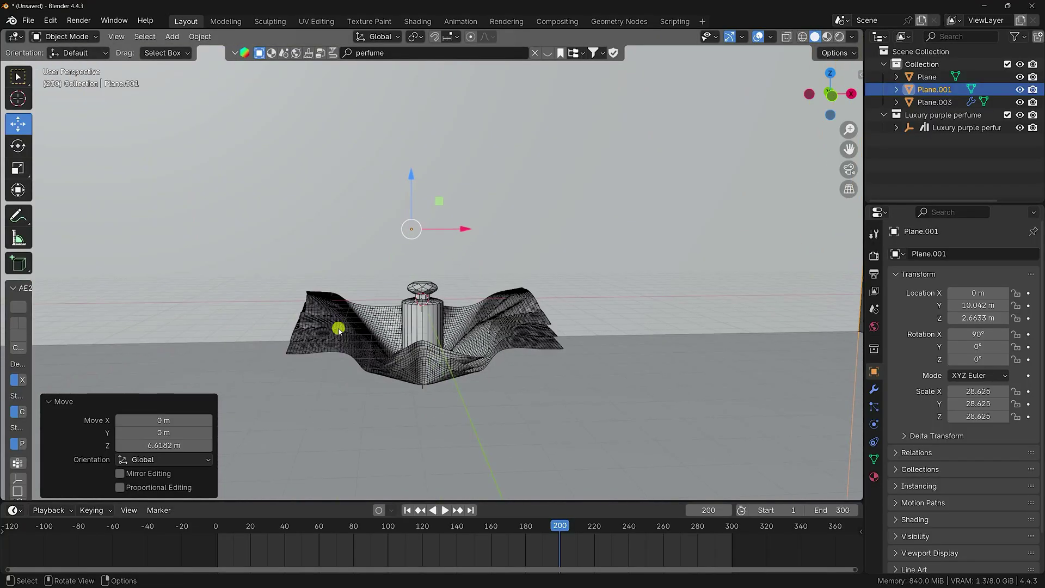
# Return the animation to frame 1 and add a camera to the main Collection.
pyautogui.moveTo(416, 505); pyautogui.dragTo(407, 507)
pyautogui.click(408, 513)
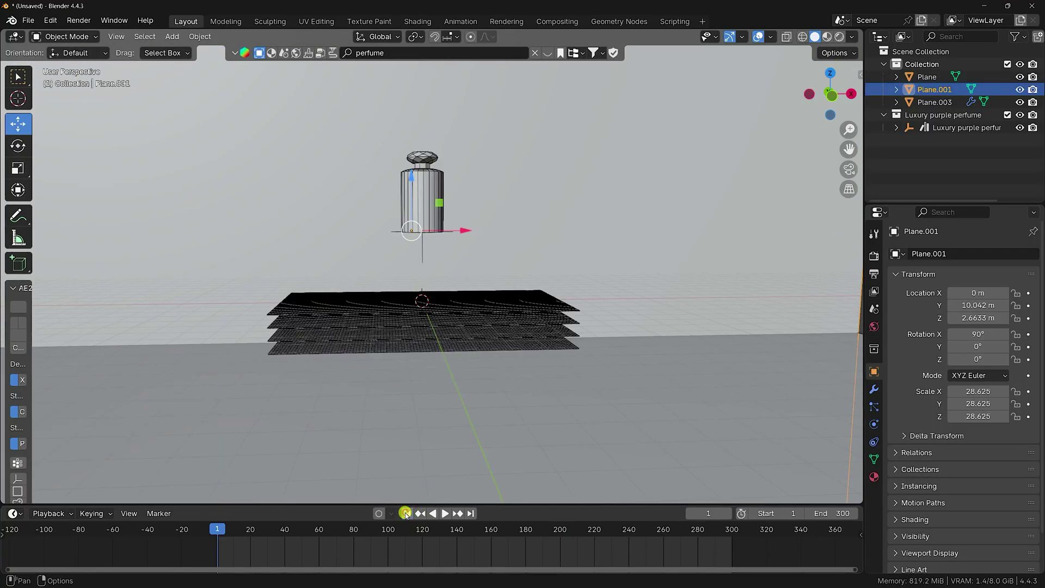
pyautogui.click(923, 63)
pyautogui.click(173, 37)
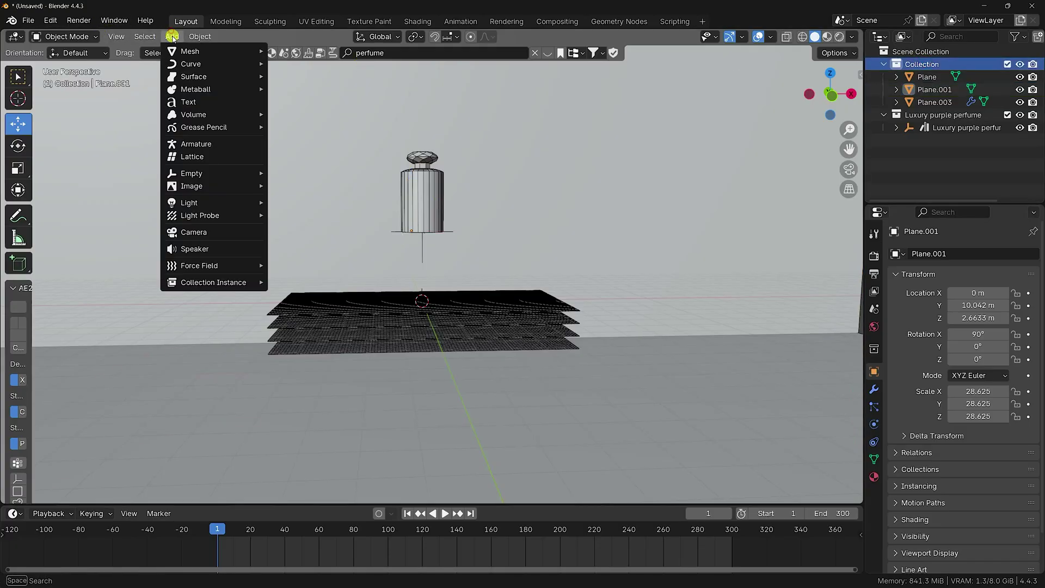
pyautogui.click(204, 232)
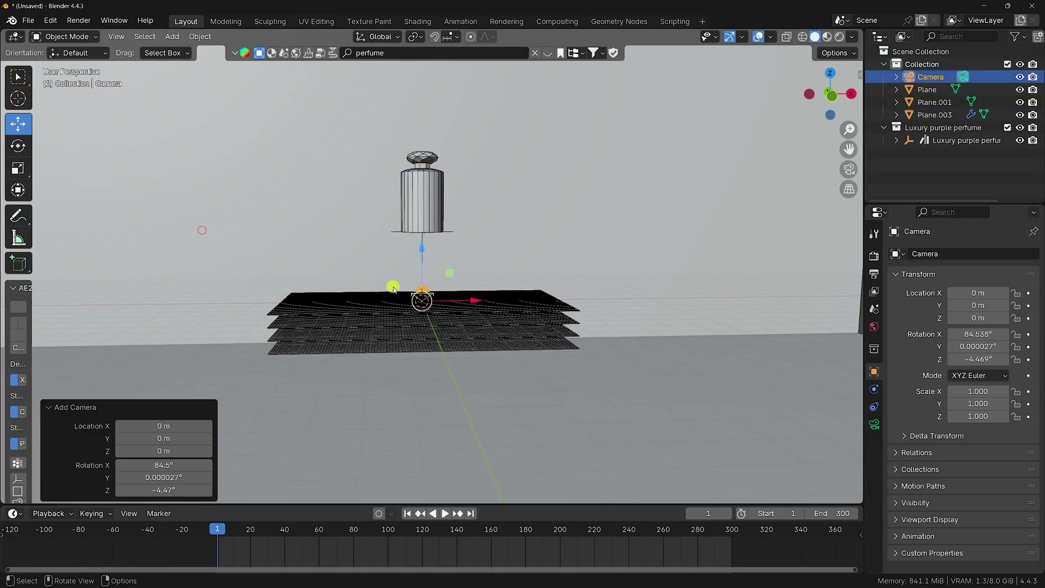
# Set the camera's rotation to 90° on X, 0° on Y and 0° on Z.
pyautogui.moveTo(410, 290); pyautogui.dragTo(488, 315, button='middle')
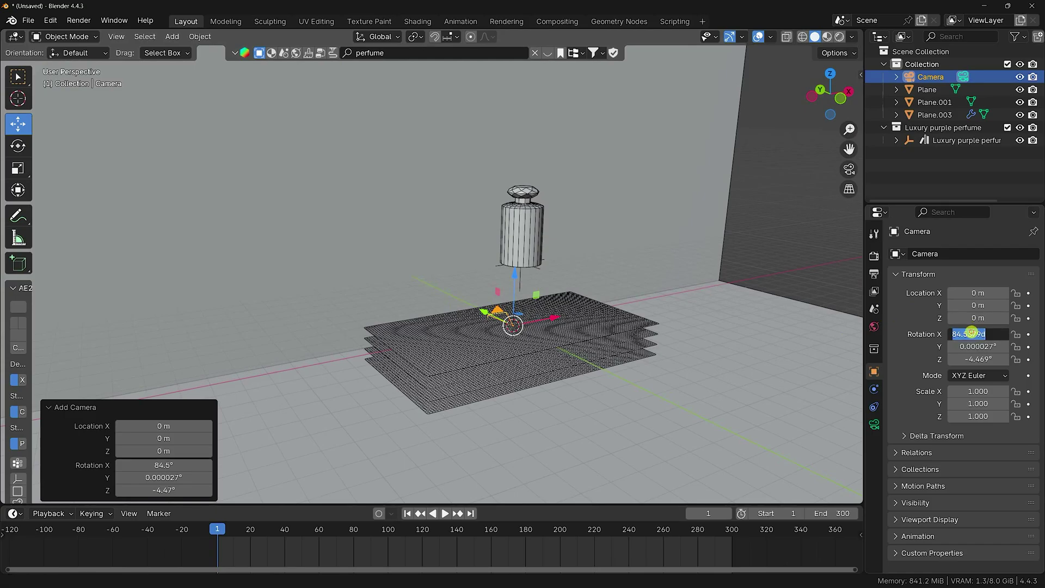
pyautogui.press('Tab')
pyautogui.write('0')
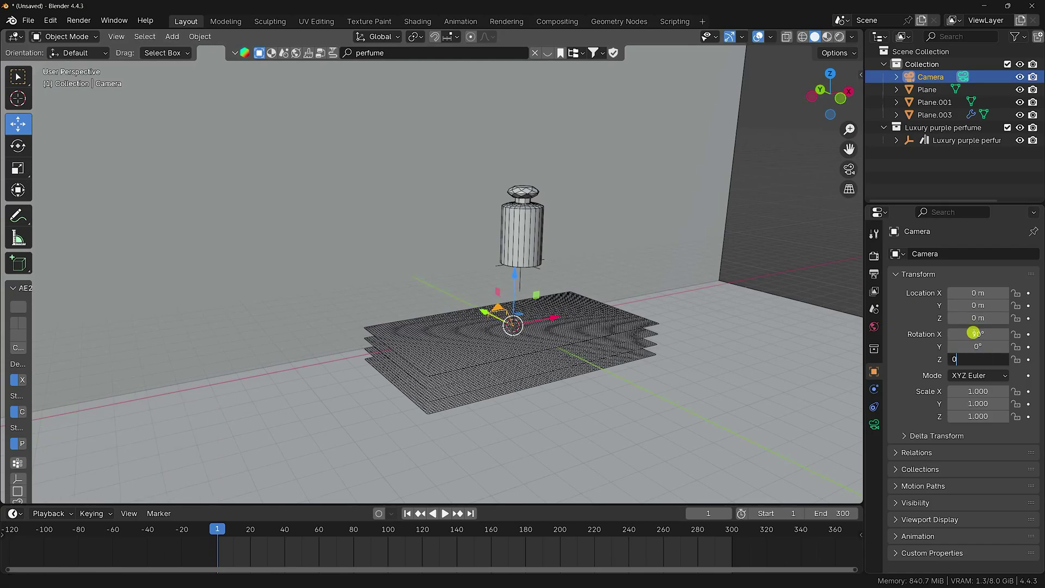
pyautogui.press('Return')
# Position the camera at Y -15 m and Z 4.5 m to frame the bottle, and keyframe both values at frame 1.
pyautogui.moveTo(974, 305); pyautogui.dragTo(882, 311)
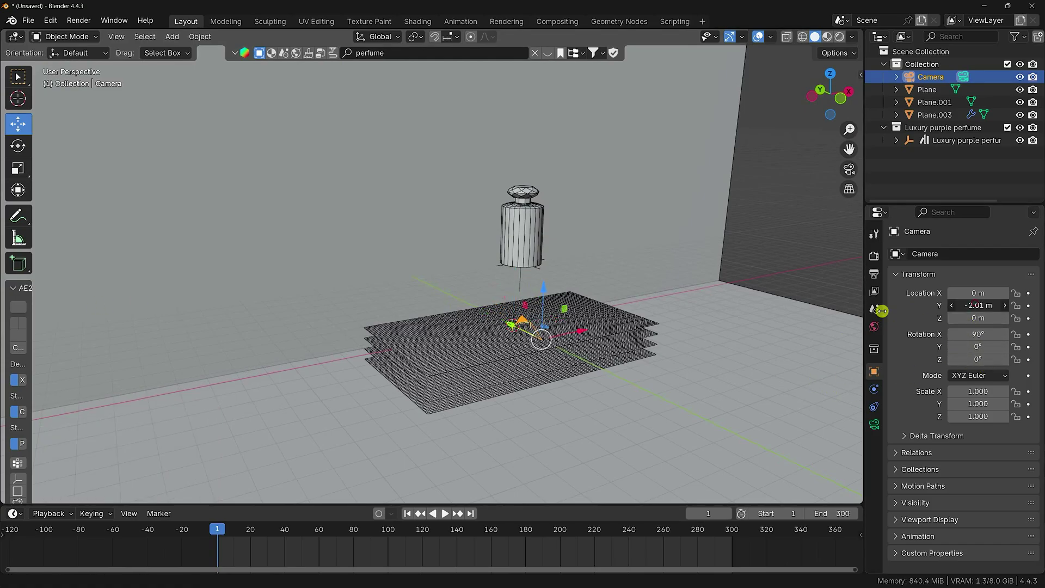
pyautogui.press('KP_0')
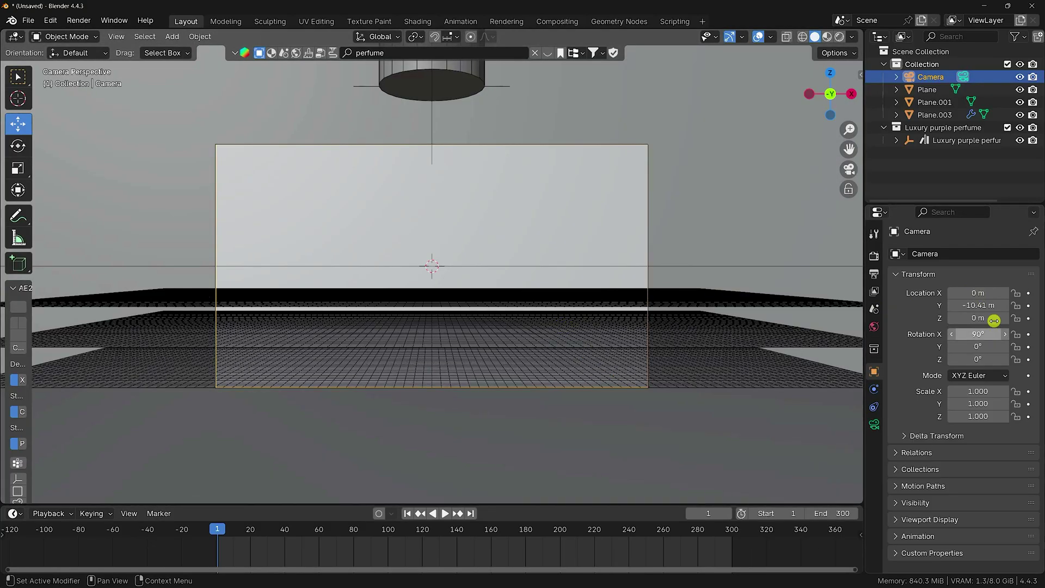
pyautogui.moveTo(972, 307); pyautogui.dragTo(742, 368)
pyautogui.moveTo(970, 319); pyautogui.dragTo(320, 327)
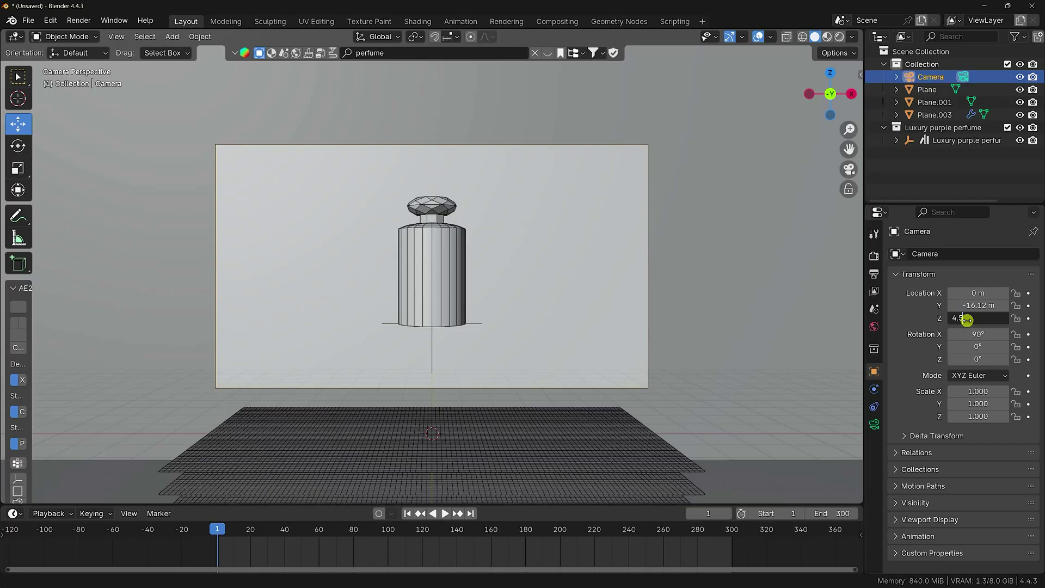
pyautogui.moveTo(978, 311); pyautogui.dragTo(219, 309)
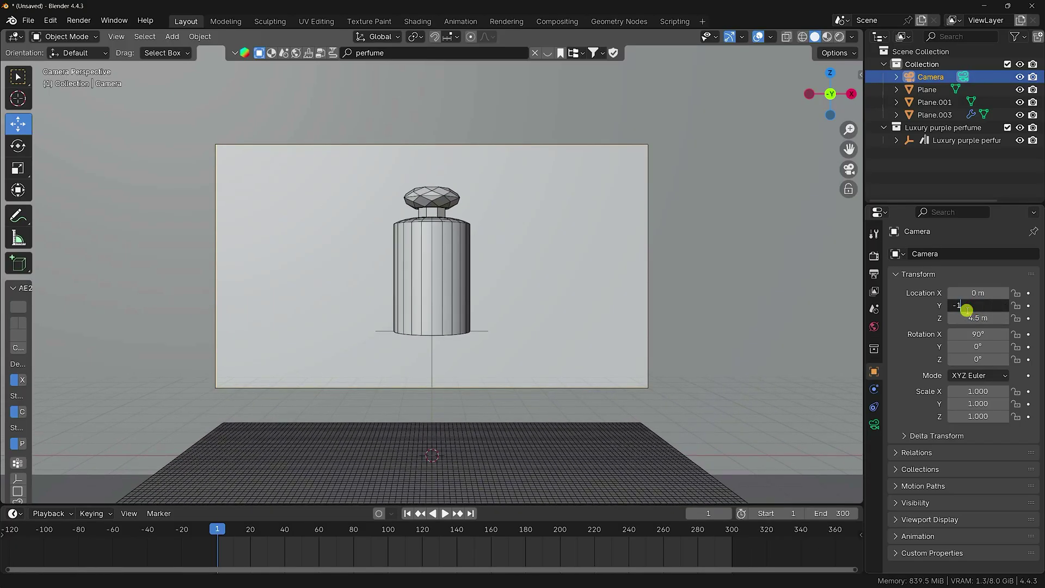
pyautogui.press('Return')
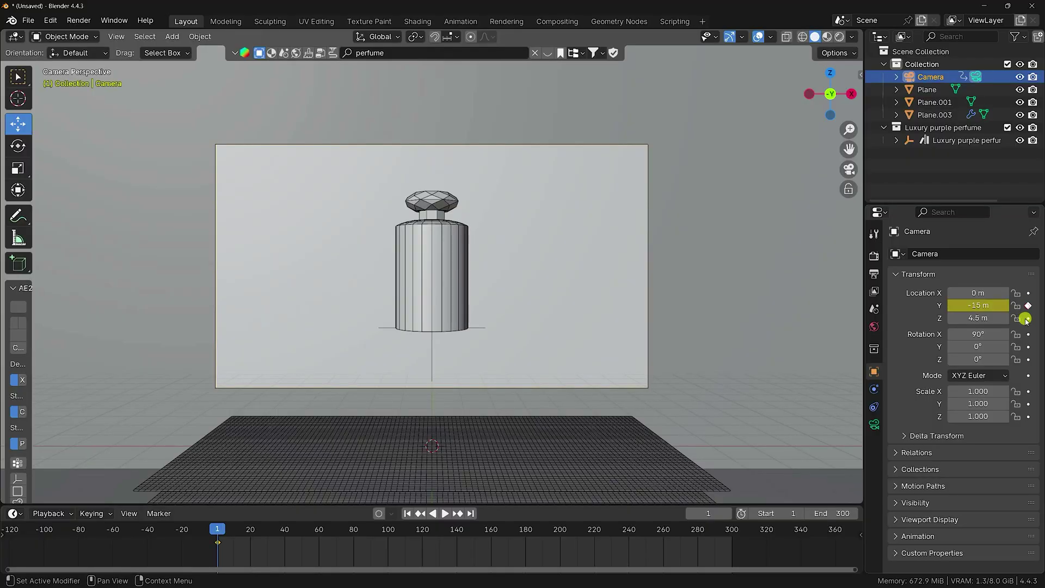
# At frame 150, lower the camera to Z -0.85 m to frame the landed bottle and keyframe its Y and Z location.
pyautogui.click(476, 532)
pyautogui.press('space')
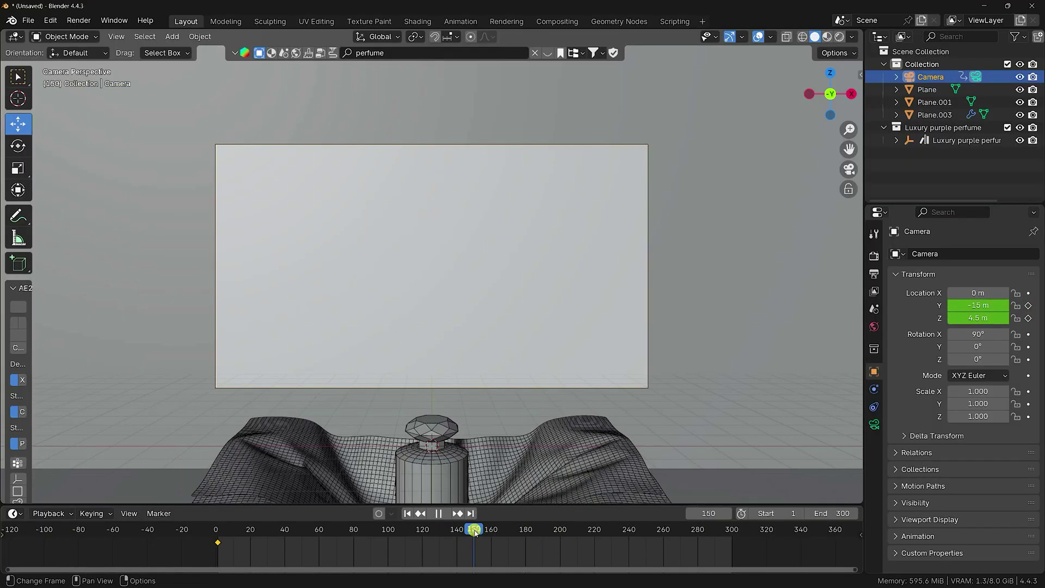
pyautogui.press('space')
pyautogui.moveTo(978, 318); pyautogui.dragTo(757, 348)
pyautogui.scroll(3, 527, 295)
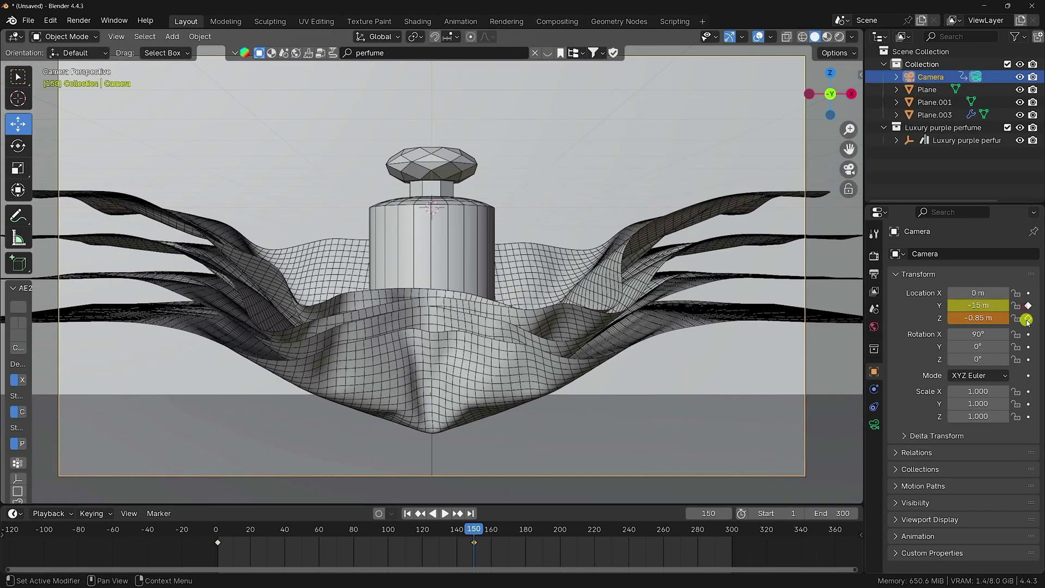
# Play the animation from frame 1 through the camera to review the camera move, and stop it after the bottle lands.
pyautogui.click(421, 513)
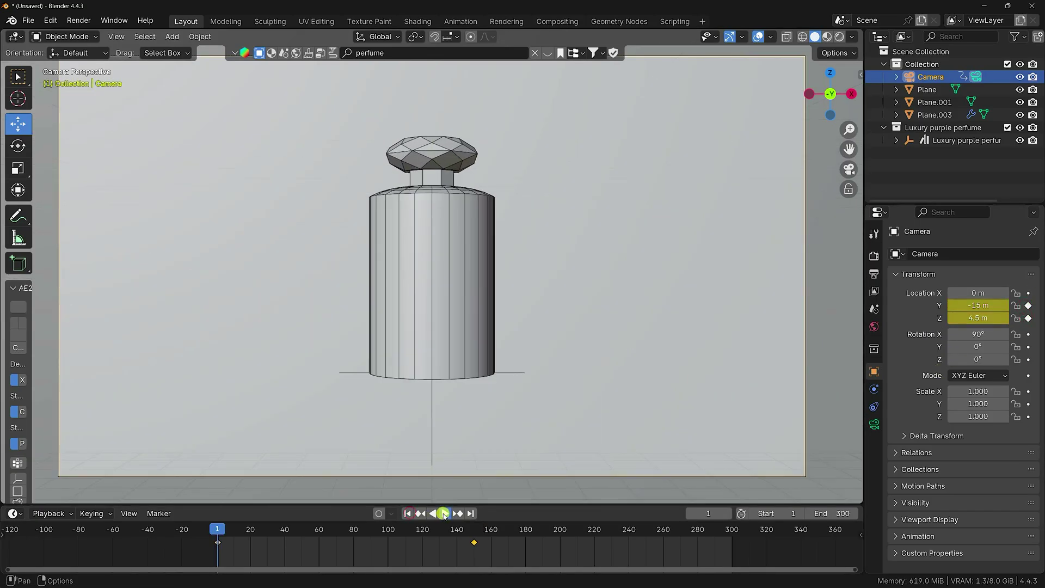
pyautogui.click(441, 513)
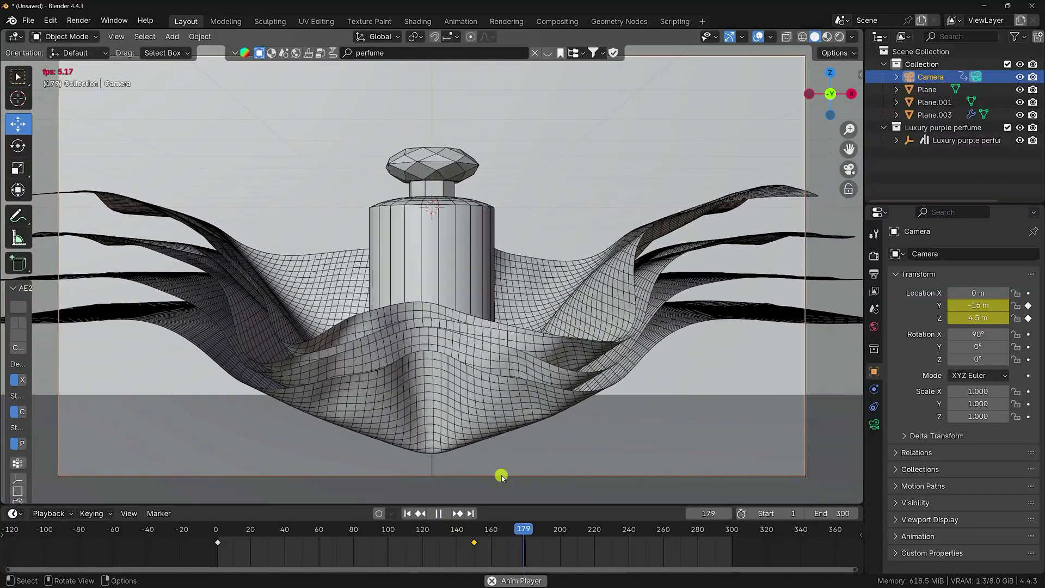
pyautogui.click(433, 513)
# Add a new collection to the scene for the plant model.
pyautogui.moveTo(387, 345); pyautogui.dragTo(459, 394, button='middle')
pyautogui.scroll(-5, 413, 367)
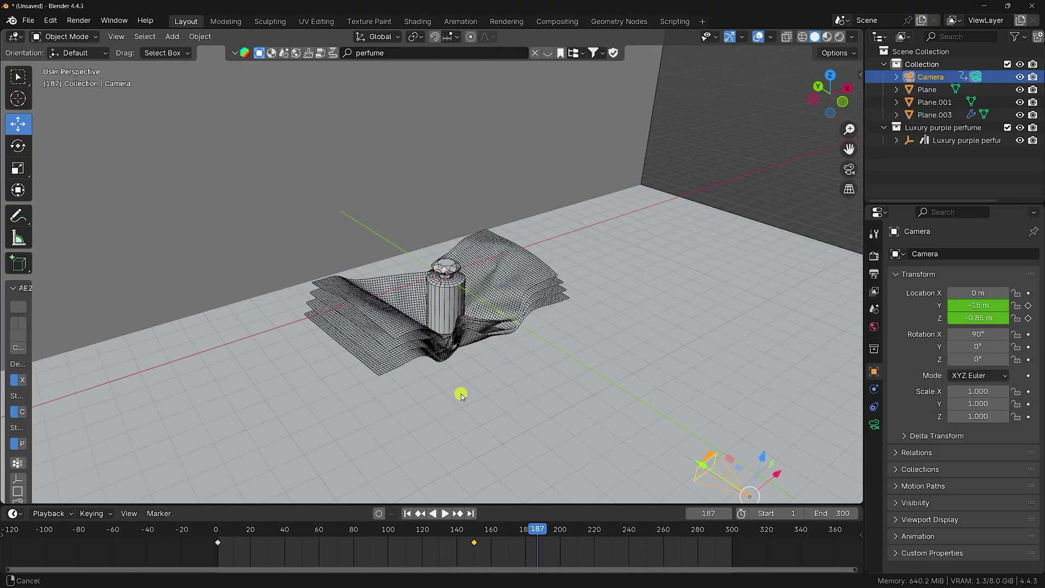
pyautogui.rightClick(929, 178)
pyautogui.click(924, 165)
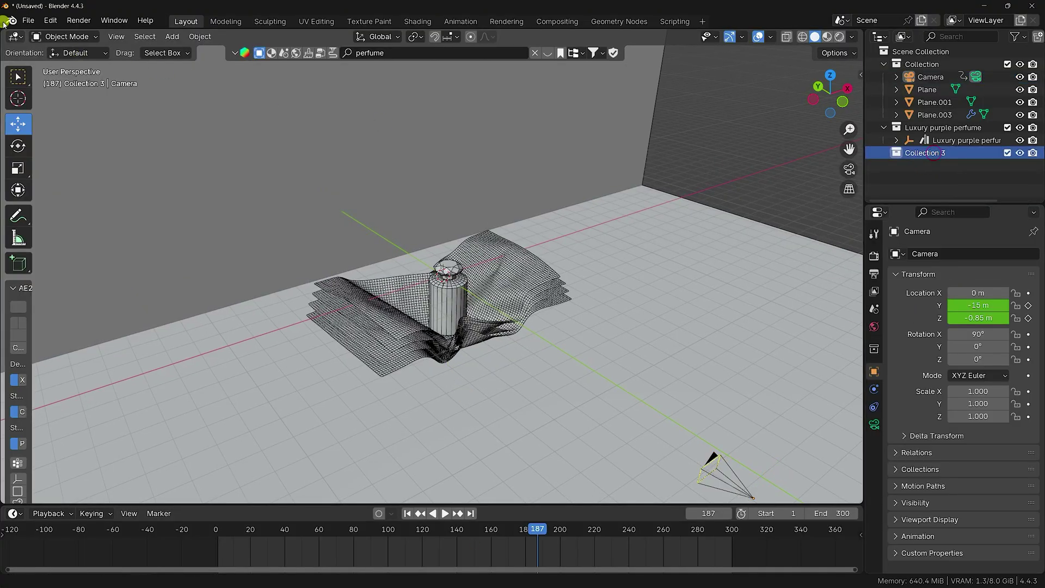
# Import the palm FBX from the Palm Plant 3D Model folder inside the blender cloth product folder on the Desktop.
pyautogui.click(29, 21)
pyautogui.moveTo(61, 200)
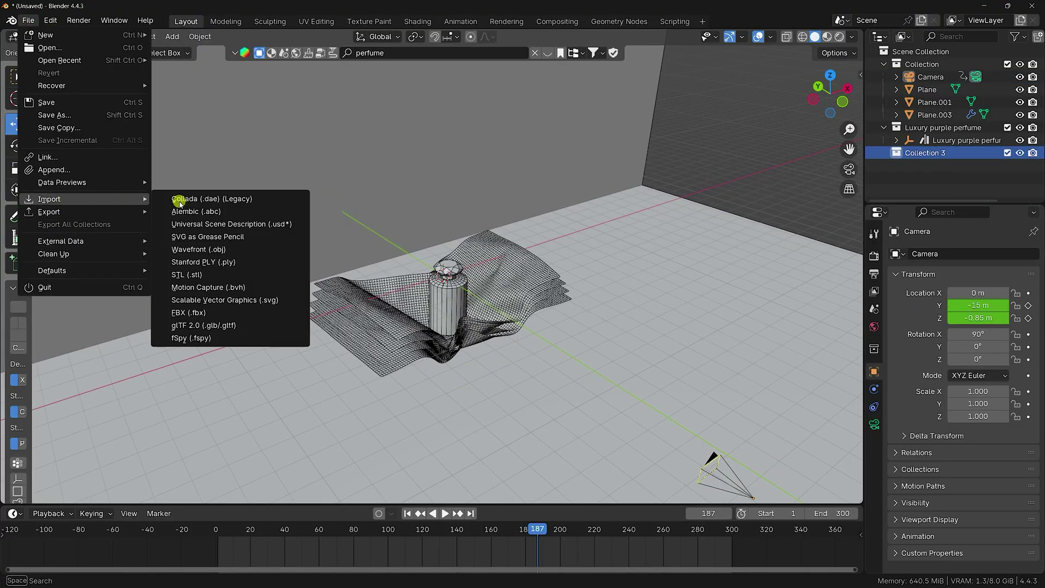
pyautogui.click(202, 314)
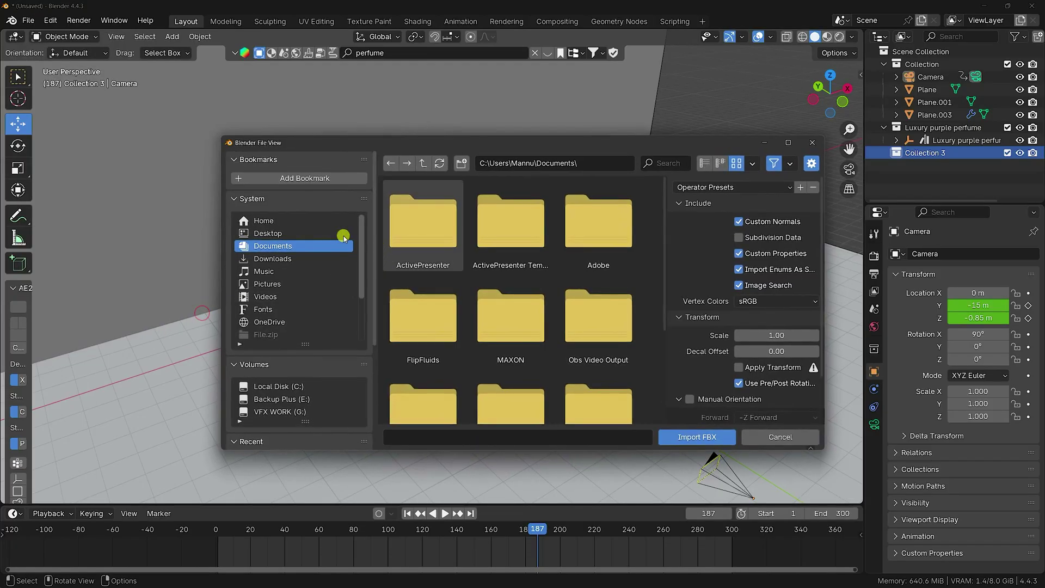
pyautogui.click(272, 233)
pyautogui.doubleClick(598, 248)
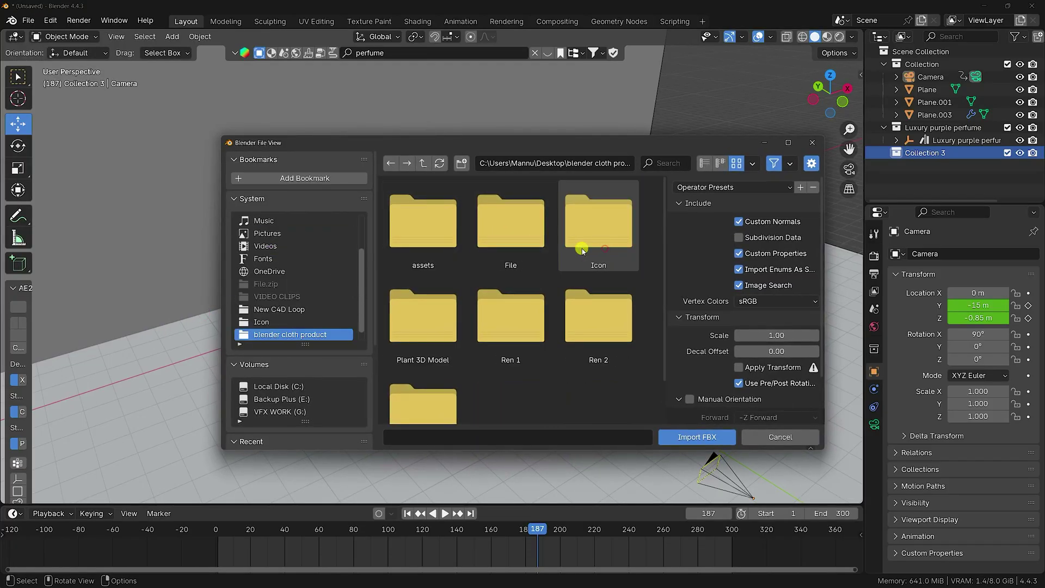
pyautogui.doubleClick(430, 324)
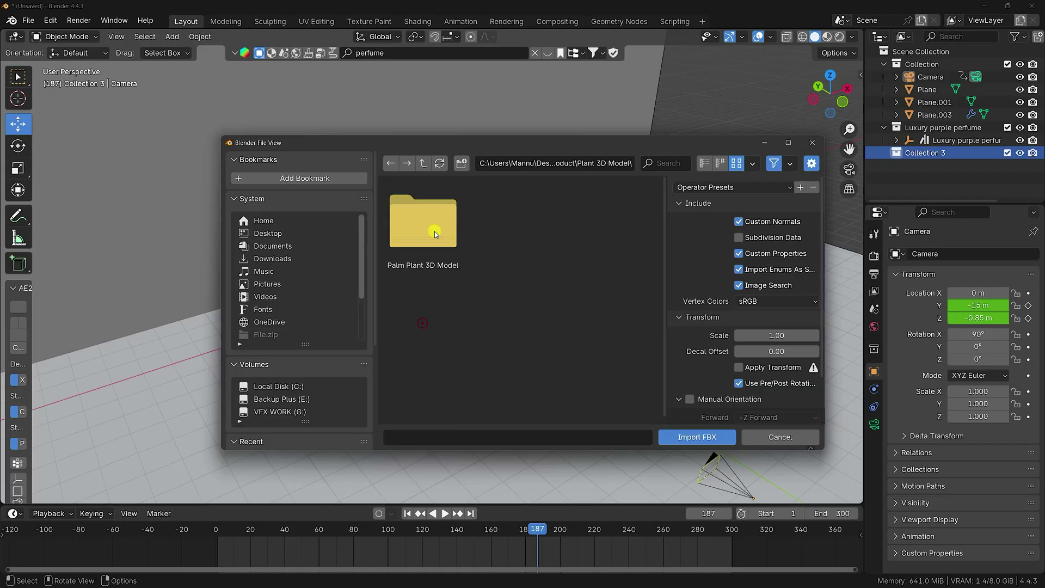
pyautogui.doubleClick(433, 223)
pyautogui.click(502, 231)
pyautogui.click(684, 437)
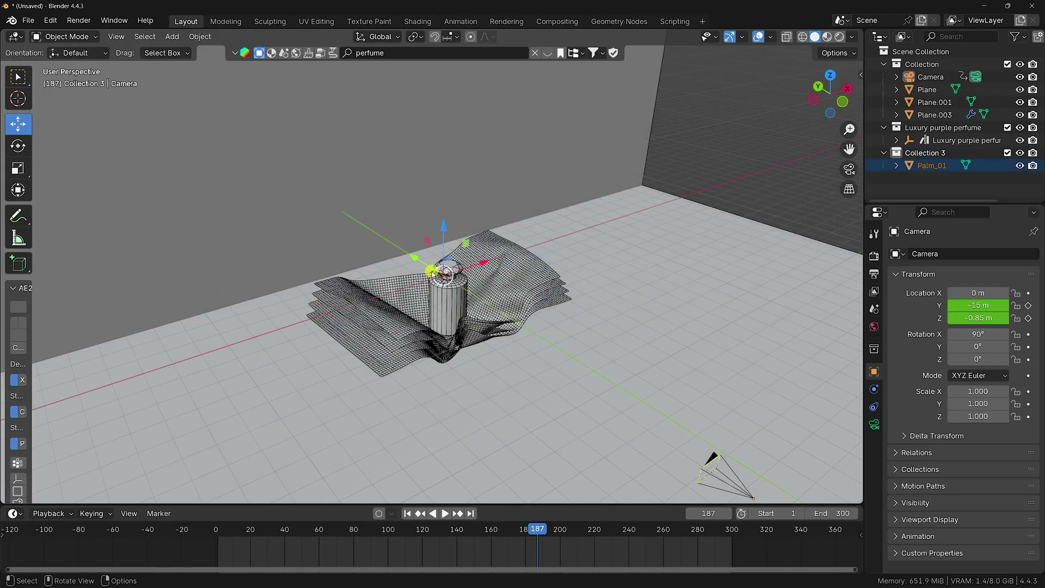
# Move the palm behind the cloth to about Y 5.41 m and scale it up uniformly to about 0.335.
pyautogui.press('KP_7')
pyautogui.moveTo(448, 201); pyautogui.dragTo(459, 128)
pyautogui.keyDown('shift'); pyautogui.scroll(2, 459, 129); pyautogui.keyUp('shift')
pyautogui.press('s')
pyautogui.click(631, 172)
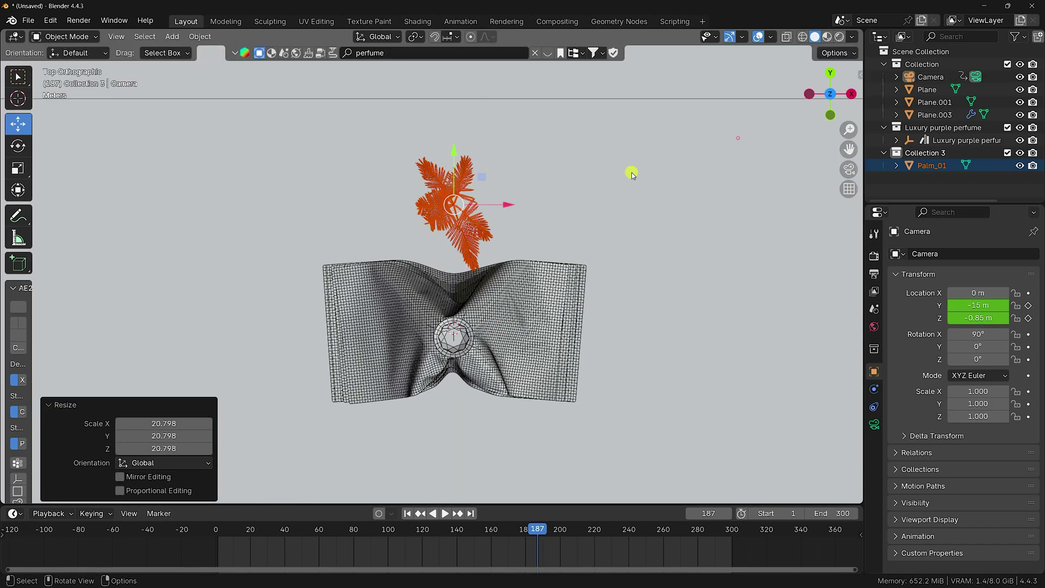
pyautogui.press('s')
pyautogui.click(573, 200)
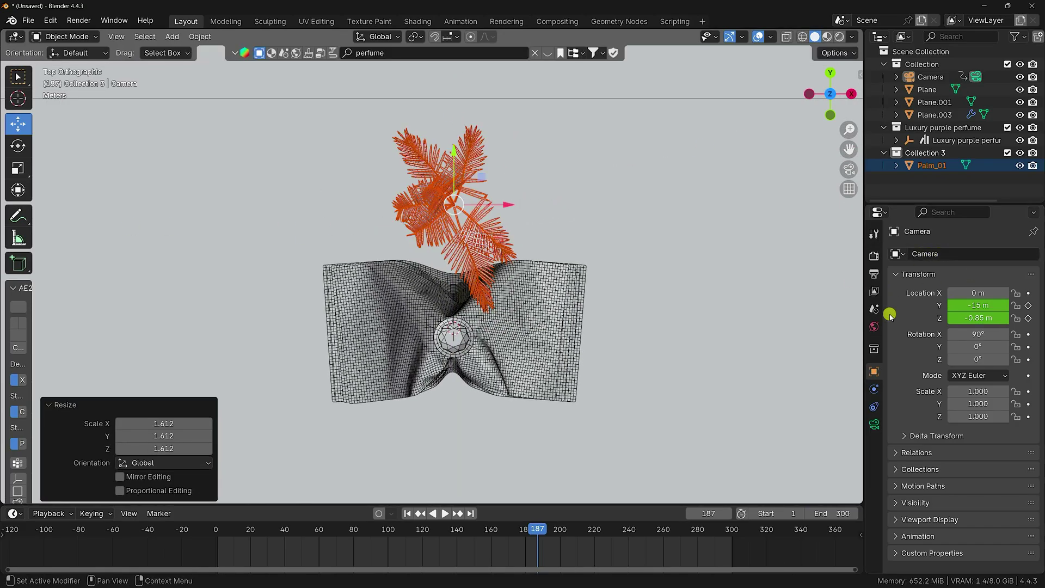
# Set the palm's Z rotation to 70° and move it to about X -4.09 m, Y 6.60 m.
pyautogui.click(932, 166)
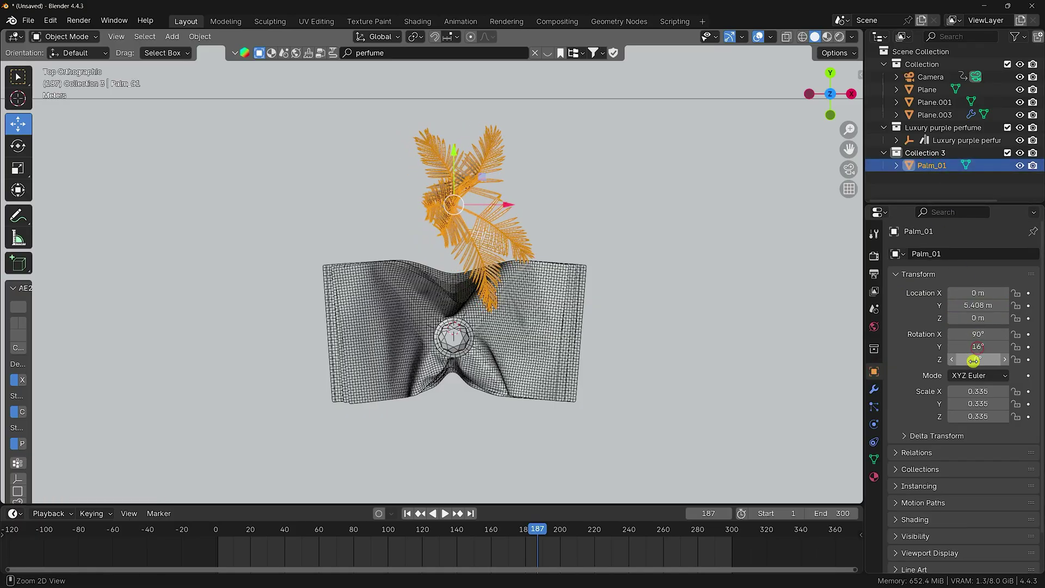
pyautogui.moveTo(977, 359); pyautogui.dragTo(170, 359)
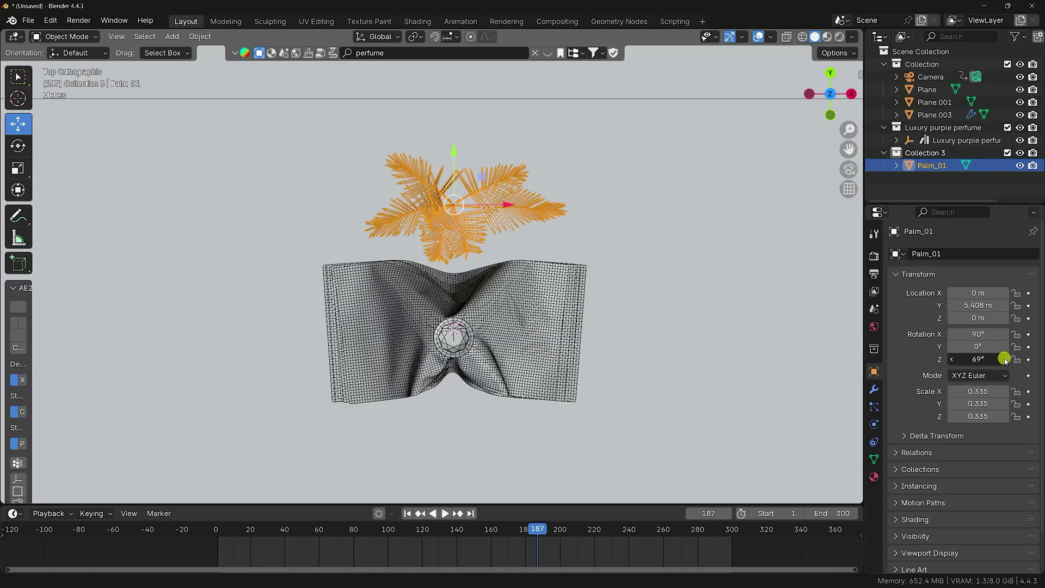
pyautogui.moveTo(1004, 359); pyautogui.dragTo(1004, 358)
pyautogui.moveTo(496, 206); pyautogui.dragTo(402, 204)
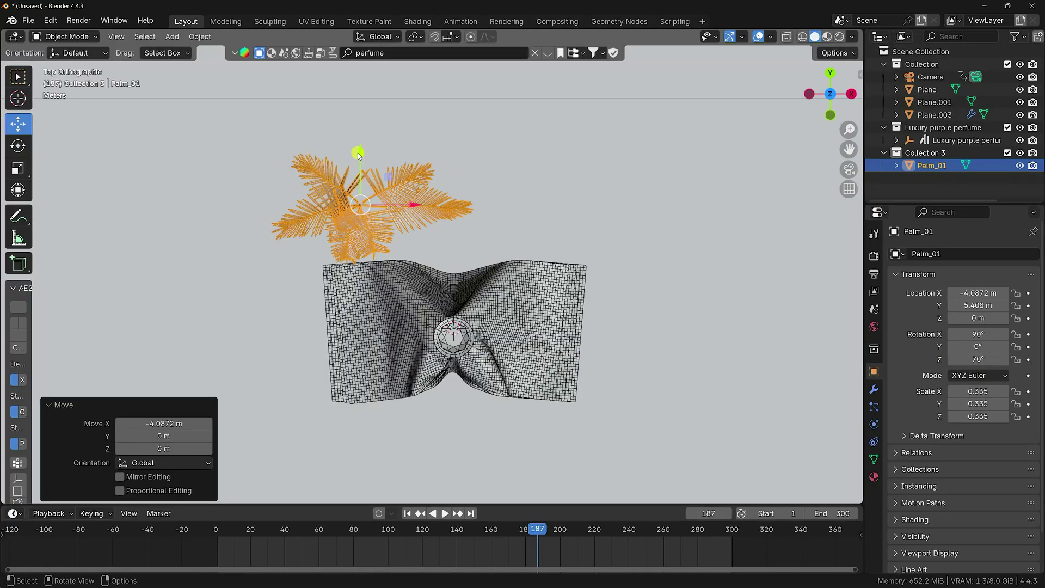
pyautogui.moveTo(359, 156); pyautogui.dragTo(451, 158)
pyautogui.keyDown('shift'); pyautogui.moveTo(450, 159); pyautogui.dragTo(424, 178, button='middle'); pyautogui.keyUp('shift')
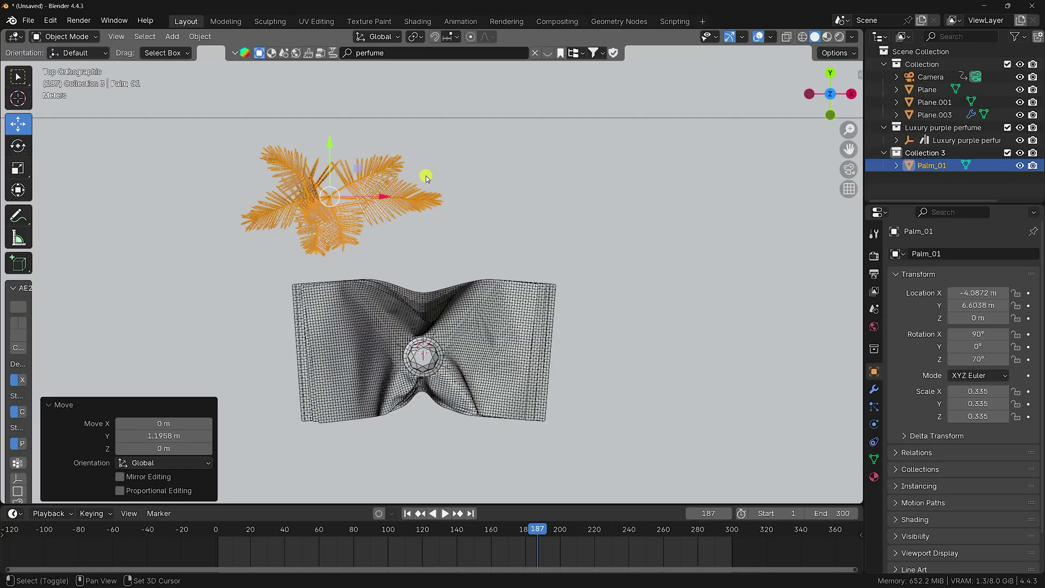
# Duplicate the palm, move the copy to about X 4.37 m and set its Z rotation to 230°.
pyautogui.hotkey('shift', 'd')
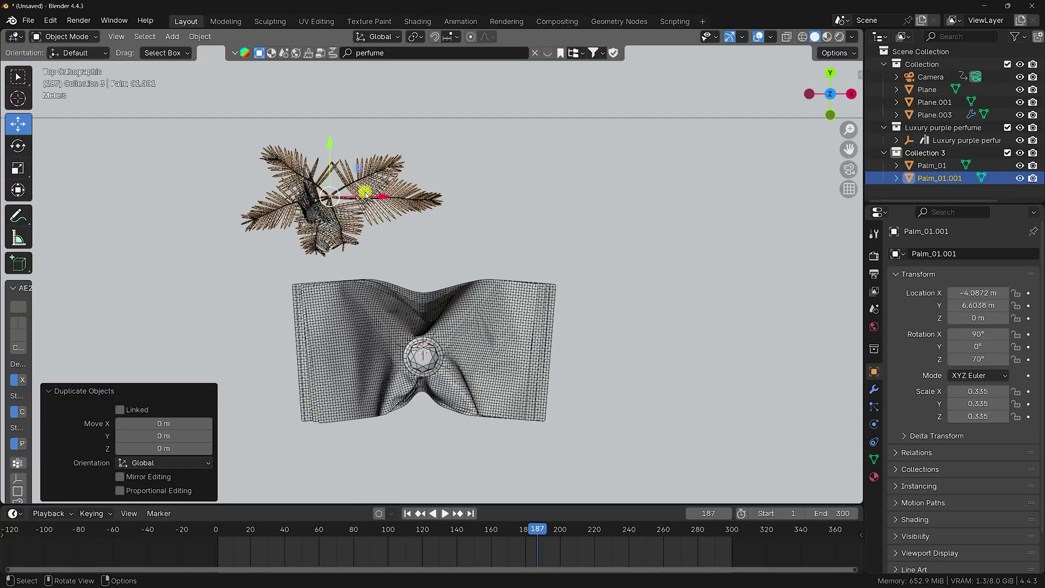
pyautogui.moveTo(365, 194); pyautogui.dragTo(570, 202)
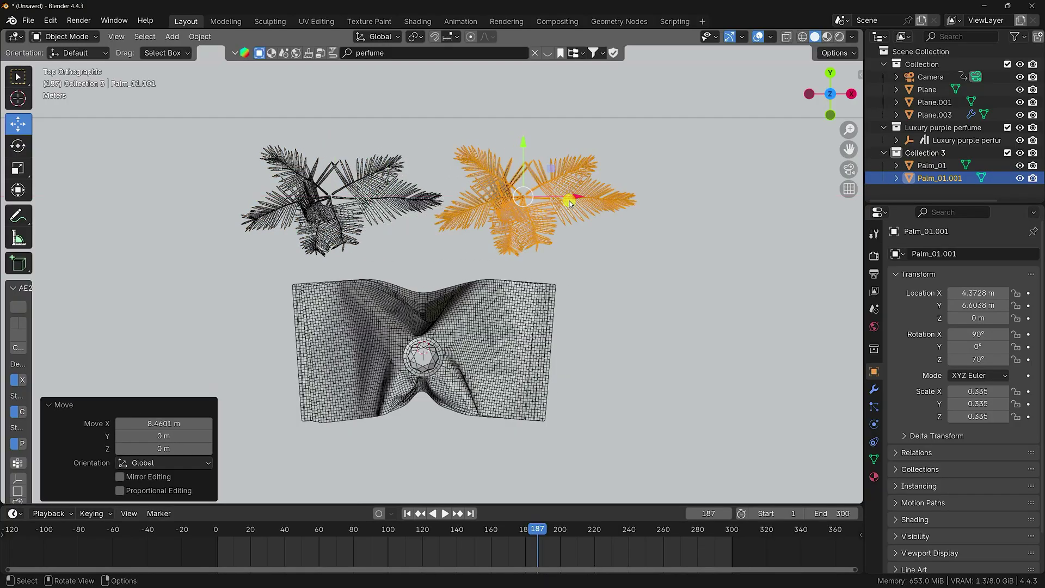
pyautogui.moveTo(986, 359); pyautogui.dragTo(219, 359)
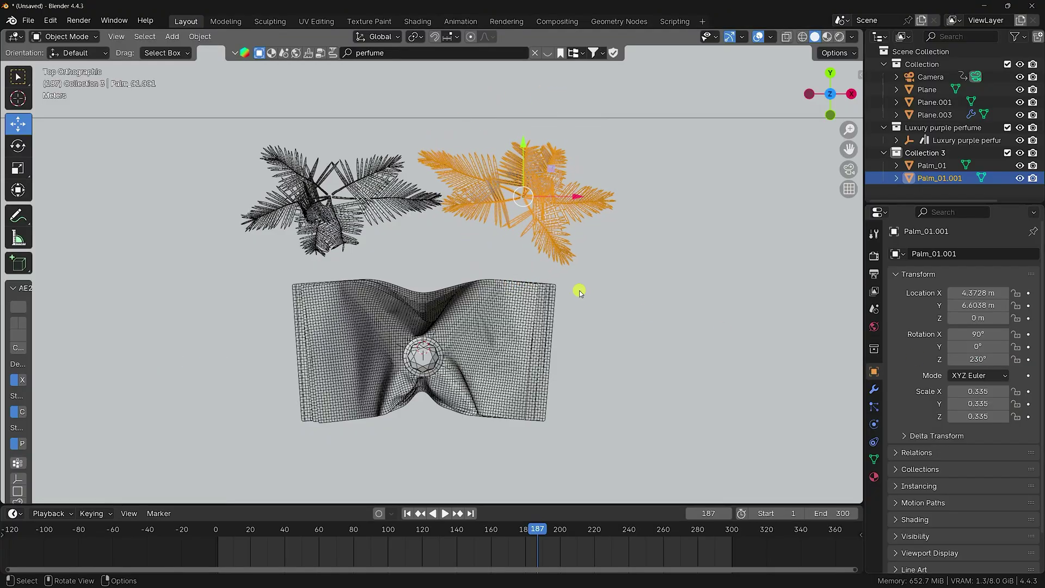
# Select both palms and lower them together to the floor, to about Z -3.71 m.
pyautogui.press('KP_0')
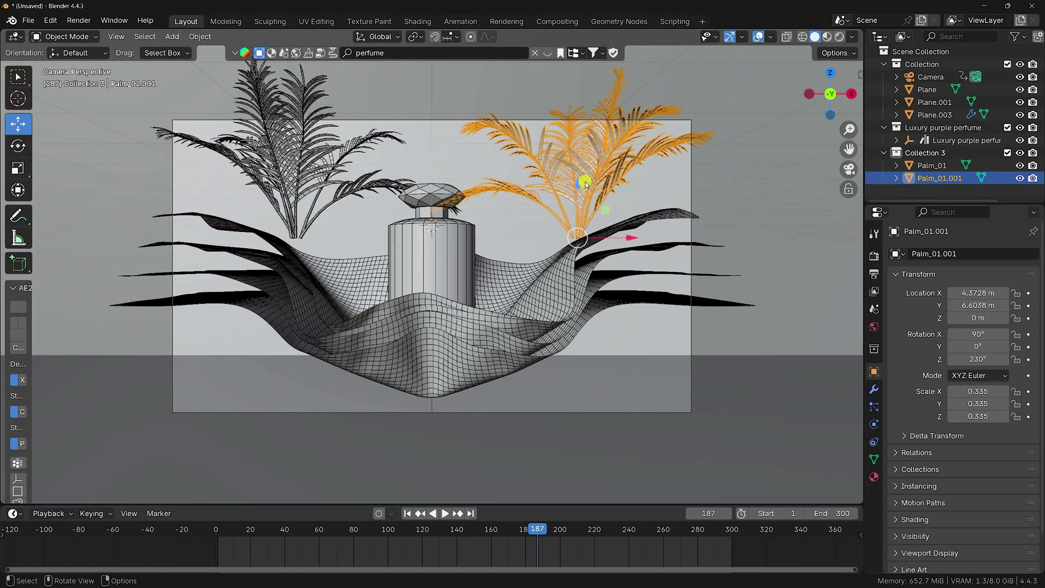
pyautogui.moveTo(585, 184); pyautogui.dragTo(582, 241)
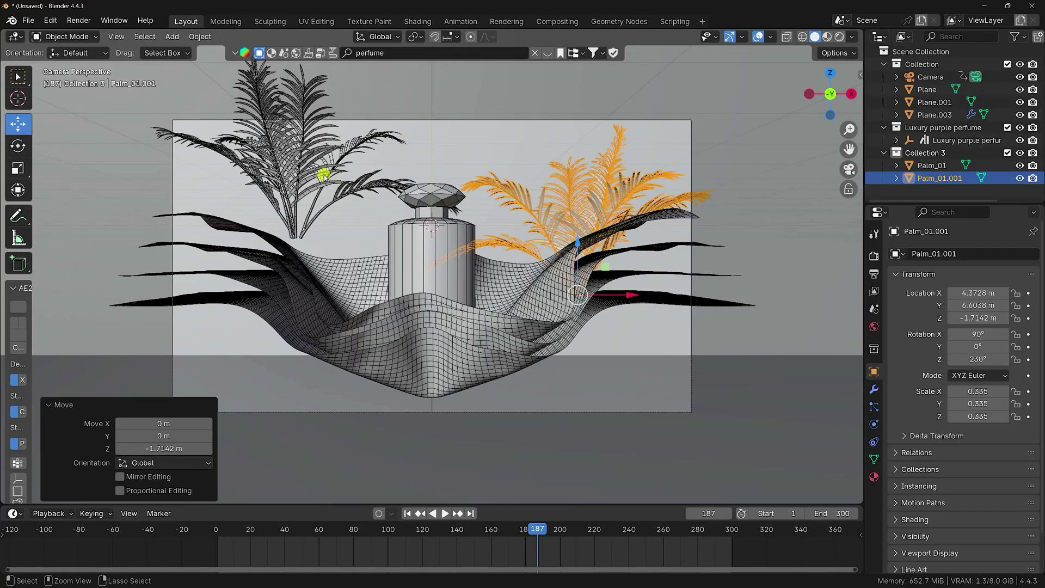
pyautogui.hotkey('ctrl', 'z')
pyautogui.keyDown('shift'); pyautogui.click(379, 166); pyautogui.keyUp('shift')
pyautogui.moveTo(434, 187); pyautogui.dragTo(462, 299)
pyautogui.press('KP_1')
pyautogui.scroll(4, 430, 249)
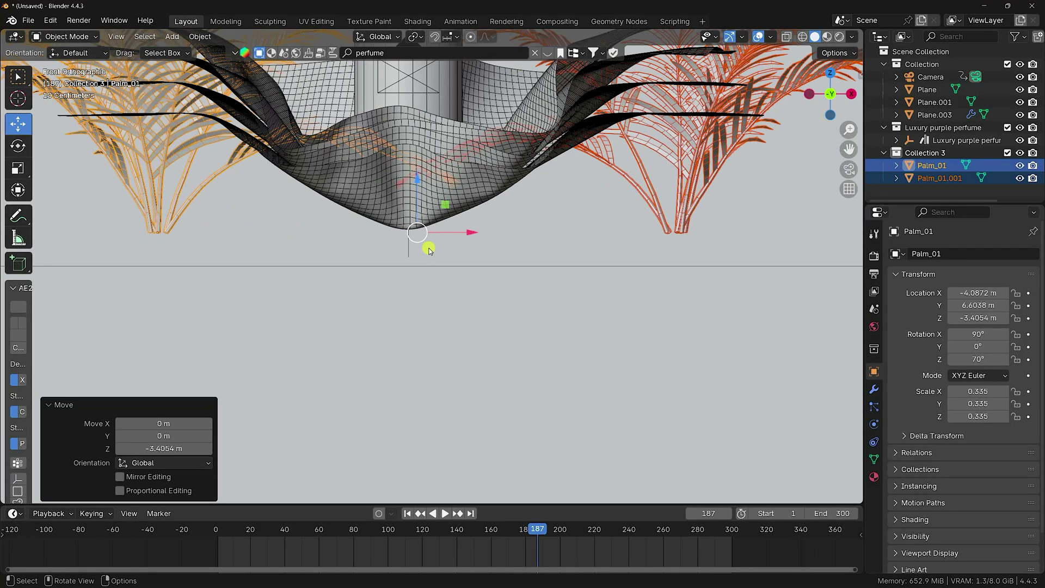
pyautogui.moveTo(413, 184); pyautogui.dragTo(415, 203)
pyautogui.scroll(-5, 430, 223)
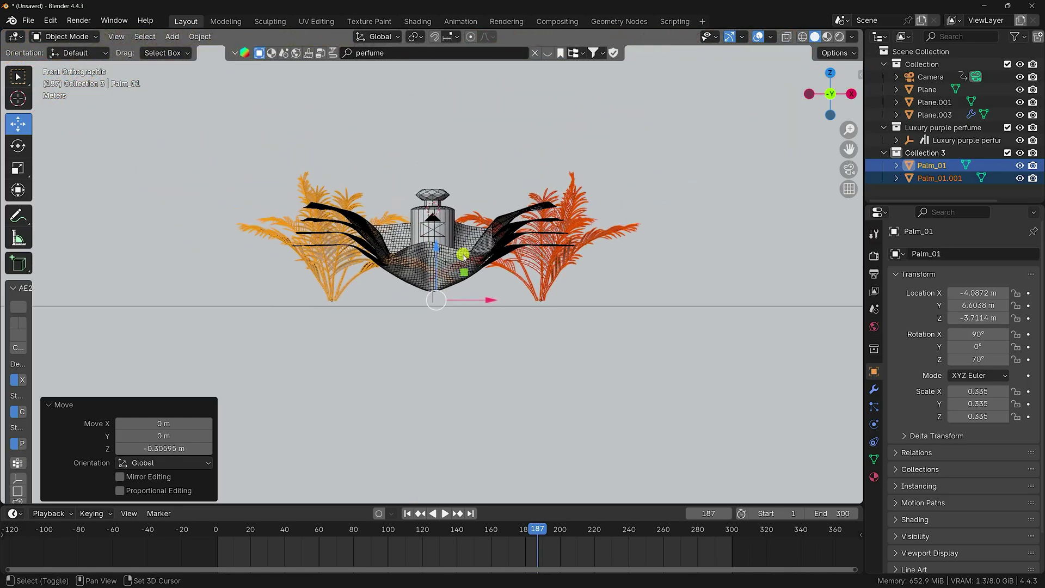
# Scale both palms up together by about 1.29 and lower them to about Z -4.01 m, then deselect them.
pyautogui.press('s')
pyautogui.click(498, 227)
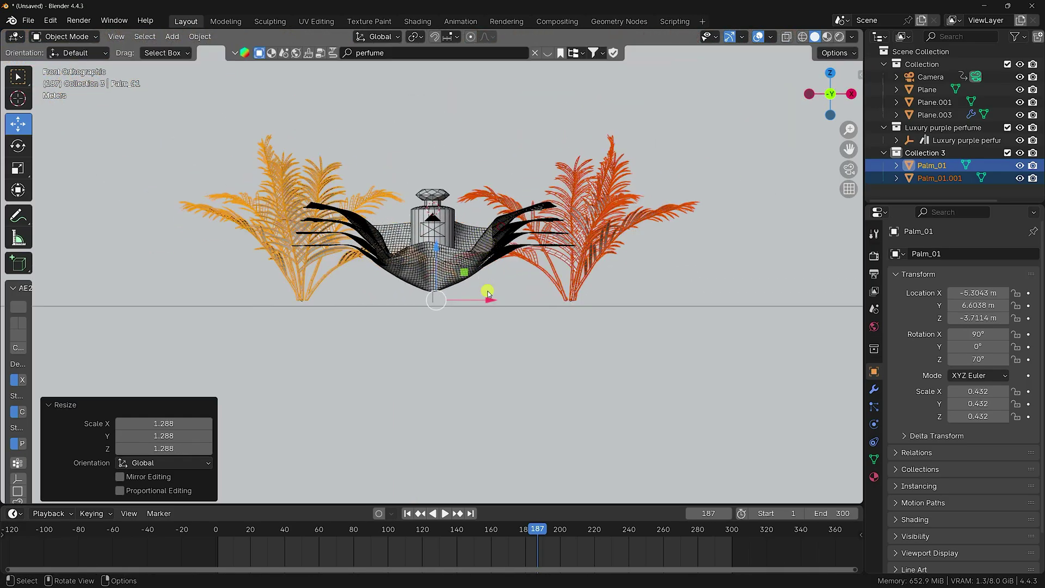
pyautogui.moveTo(437, 251); pyautogui.dragTo(437, 259)
pyautogui.press('KP_0')
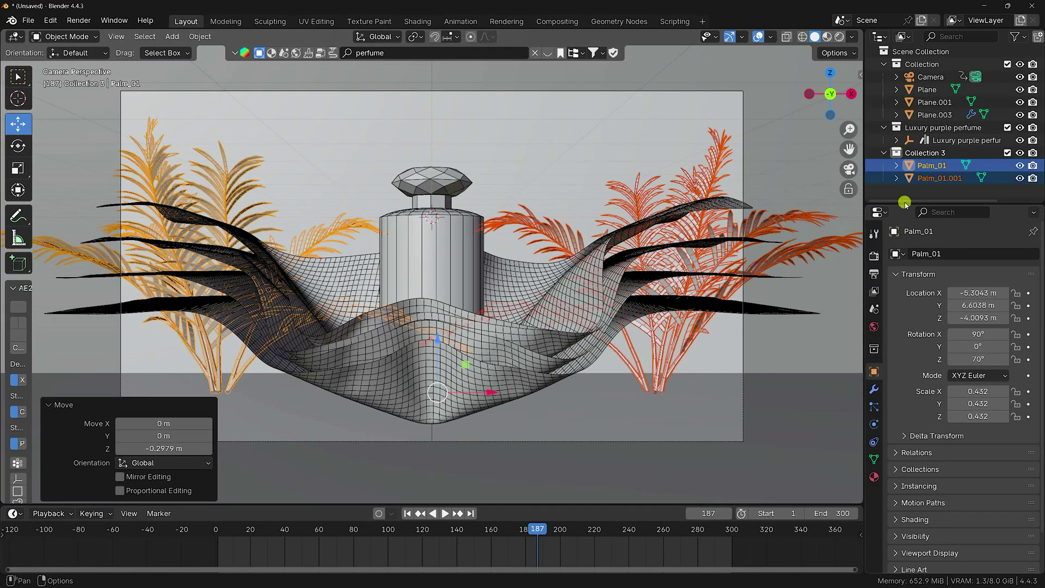
pyautogui.click(952, 193)
# Switch the asset library search to materials and search for gold.
pyautogui.moveTo(446, 275); pyautogui.dragTo(509, 316, button='middle')
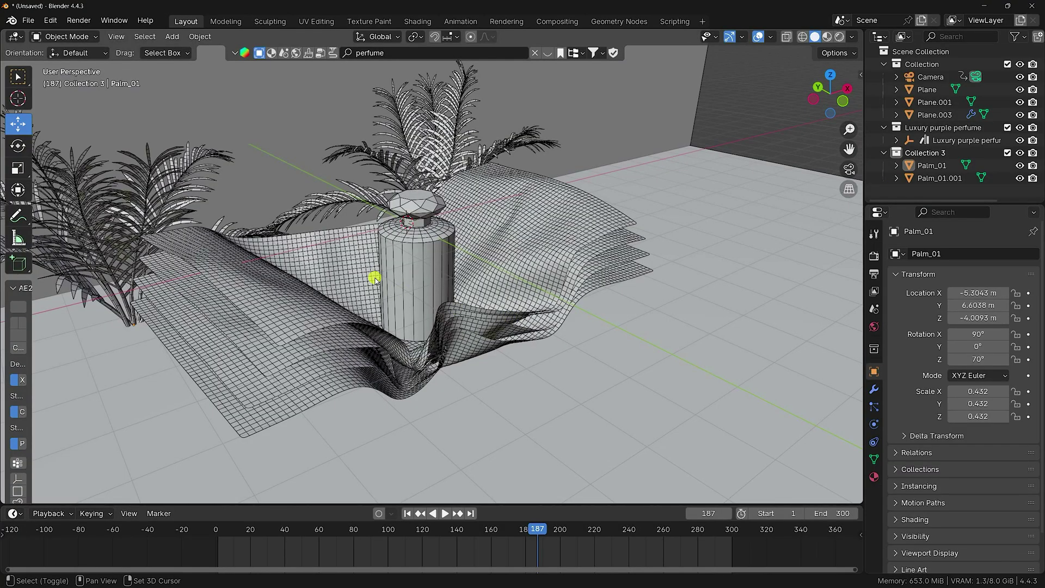
pyautogui.moveTo(373, 277); pyautogui.dragTo(555, 354, button='middle')
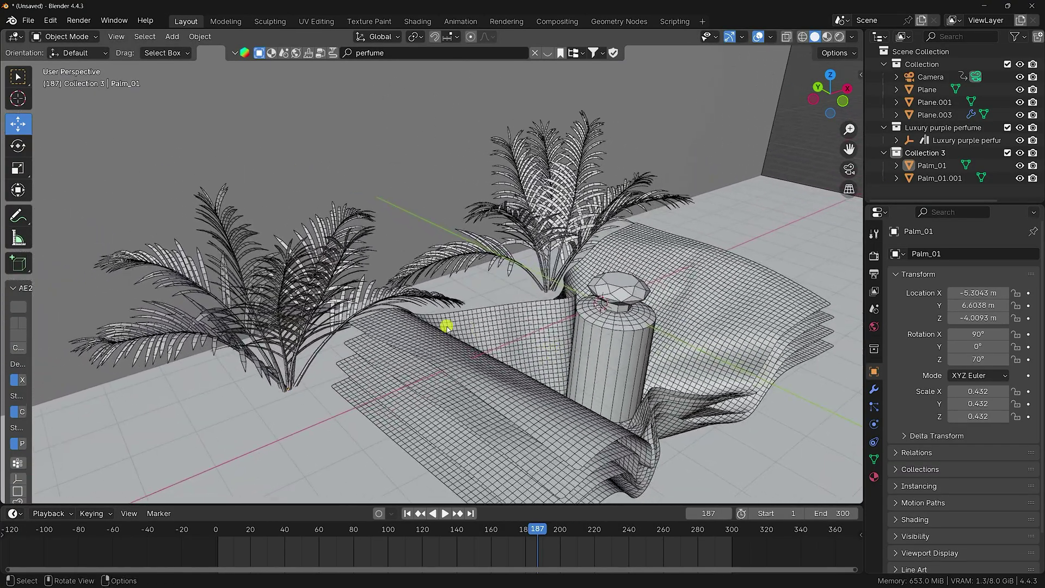
pyautogui.scroll(-4, 443, 325)
pyautogui.click(271, 55)
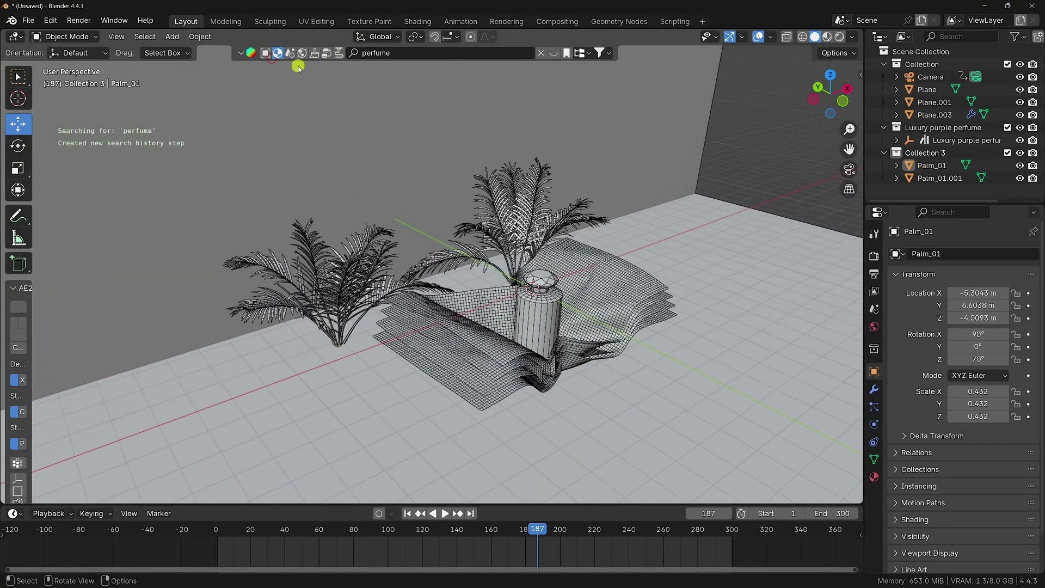
pyautogui.click(400, 52)
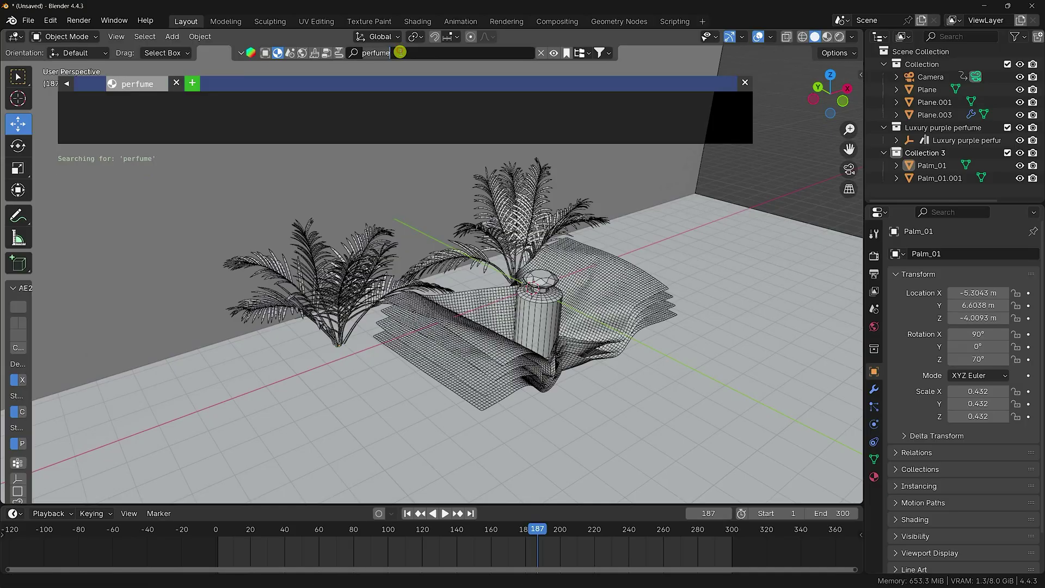
pyautogui.write('gold')
pyautogui.press('Return')
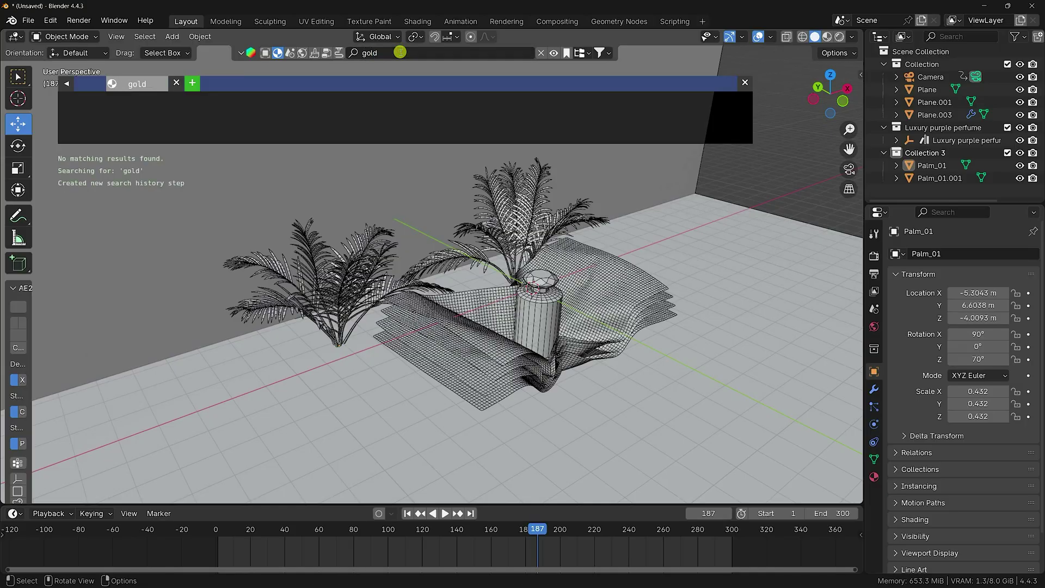
# Apply the library's Gold material to the first palm and assign Shiny Gold clean (gold) to its lambert3SG1 slot.
pyautogui.scroll(5, 305, 229)
pyautogui.moveTo(321, 229); pyautogui.dragTo(361, 310, button='middle')
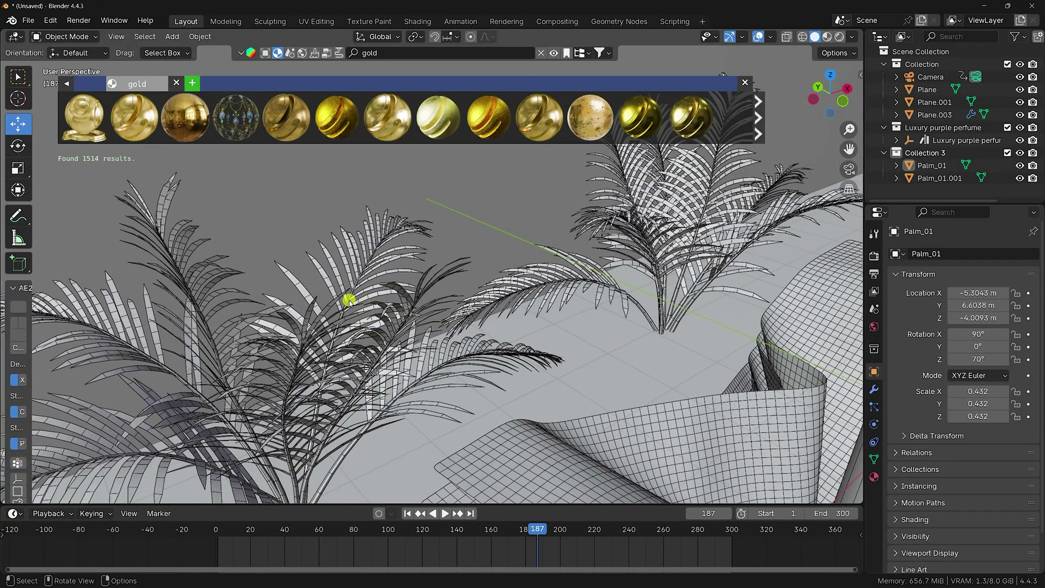
pyautogui.click(349, 300)
pyautogui.moveTo(105, 134)
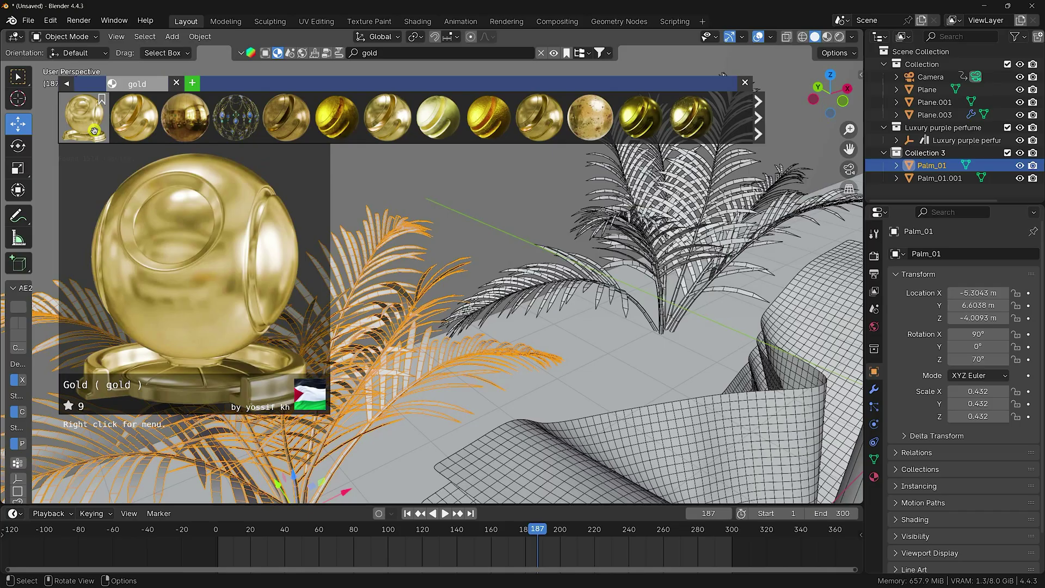
pyautogui.moveTo(90, 129); pyautogui.dragTo(411, 261)
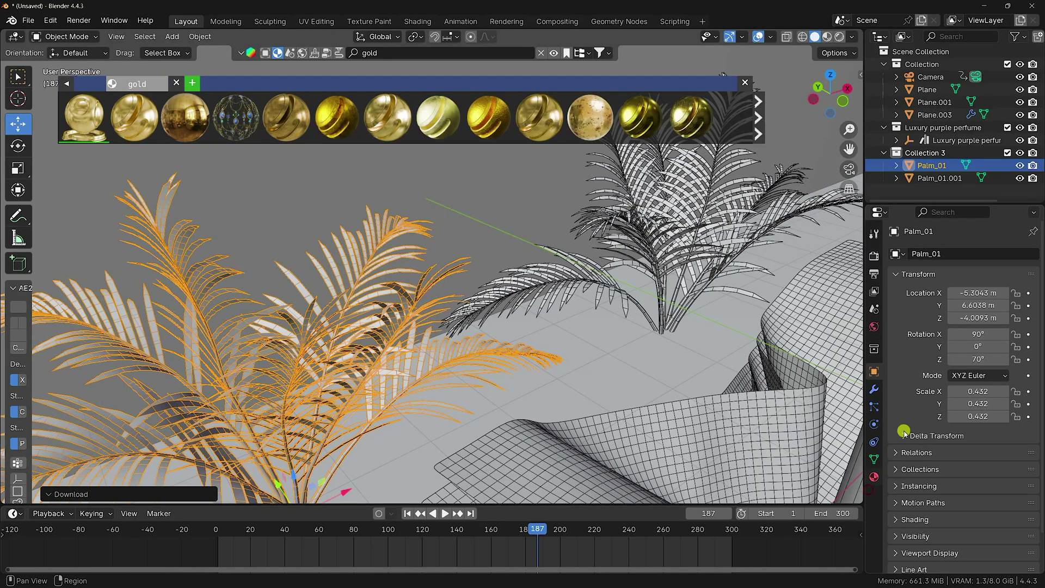
pyautogui.click(874, 477)
pyautogui.click(920, 270)
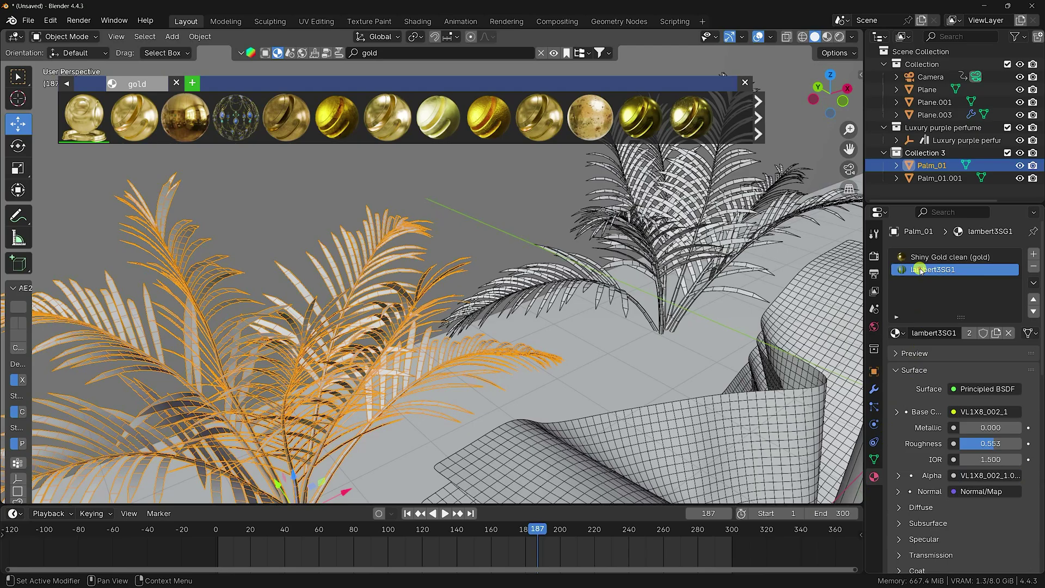
pyautogui.click(904, 336)
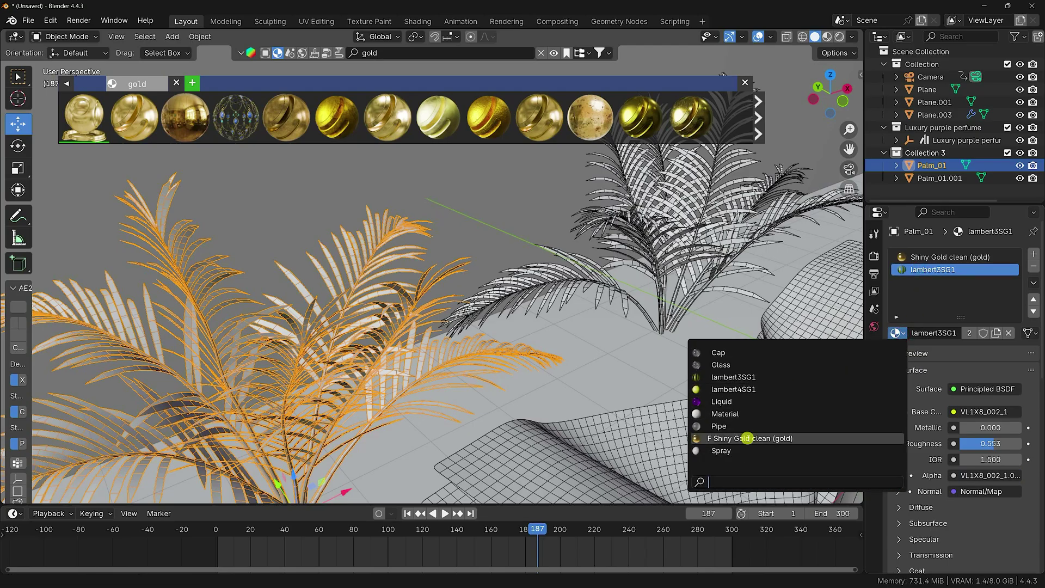
pyautogui.click(747, 436)
# Assign the Shiny Gold clean (gold) material to both material slots of the duplicated palm.
pyautogui.click(674, 265)
pyautogui.scroll(6, 686, 253)
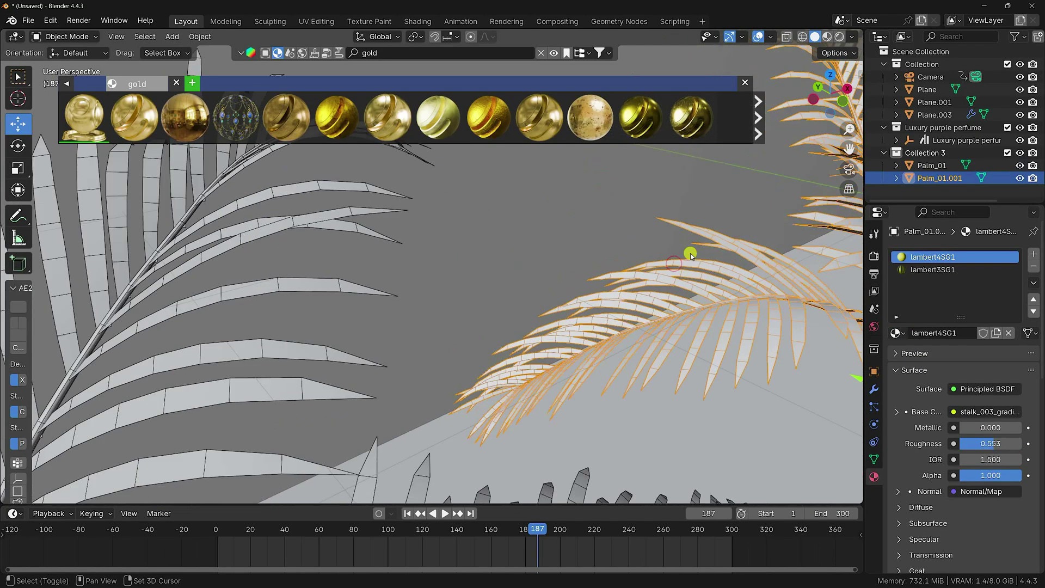
pyautogui.click(896, 334)
pyautogui.click(746, 438)
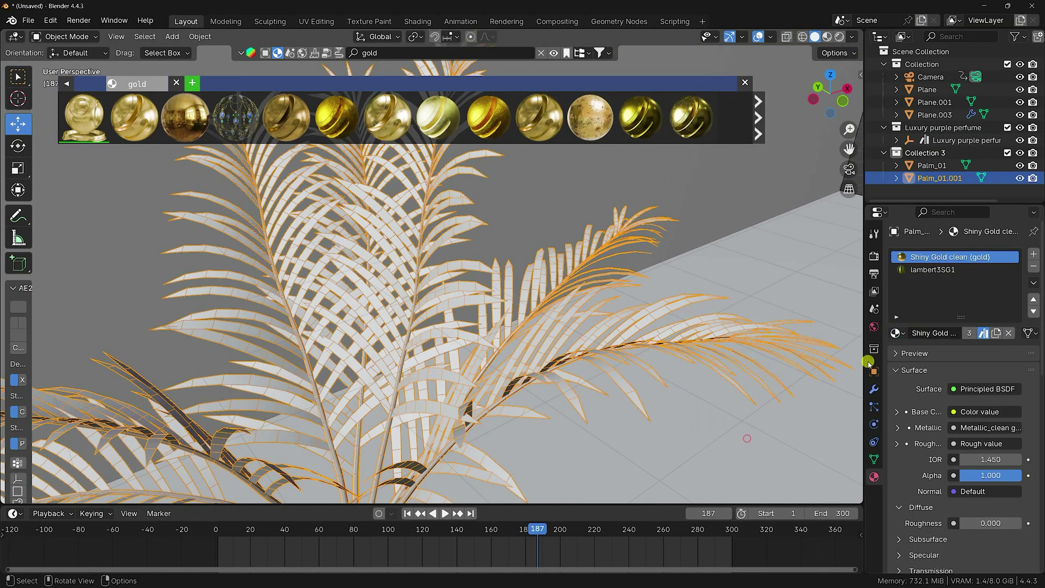
pyautogui.click(925, 269)
pyautogui.click(903, 336)
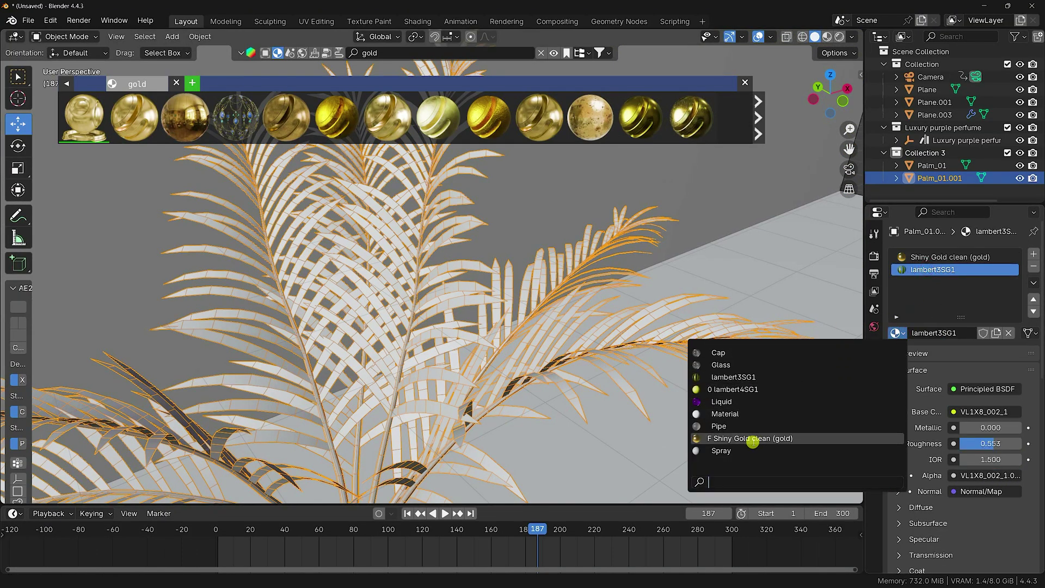
pyautogui.click(750, 438)
# Apply the Midnight Gold Marble material from the gold results to the floor plane and show the scene in Material Preview.
pyautogui.scroll(-6, 553, 320)
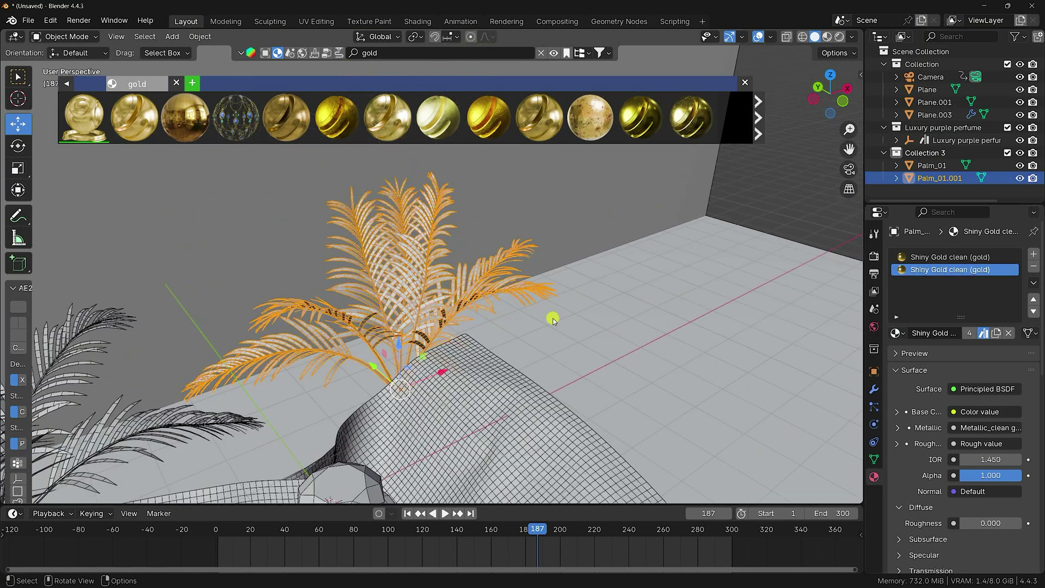
pyautogui.click(765, 127)
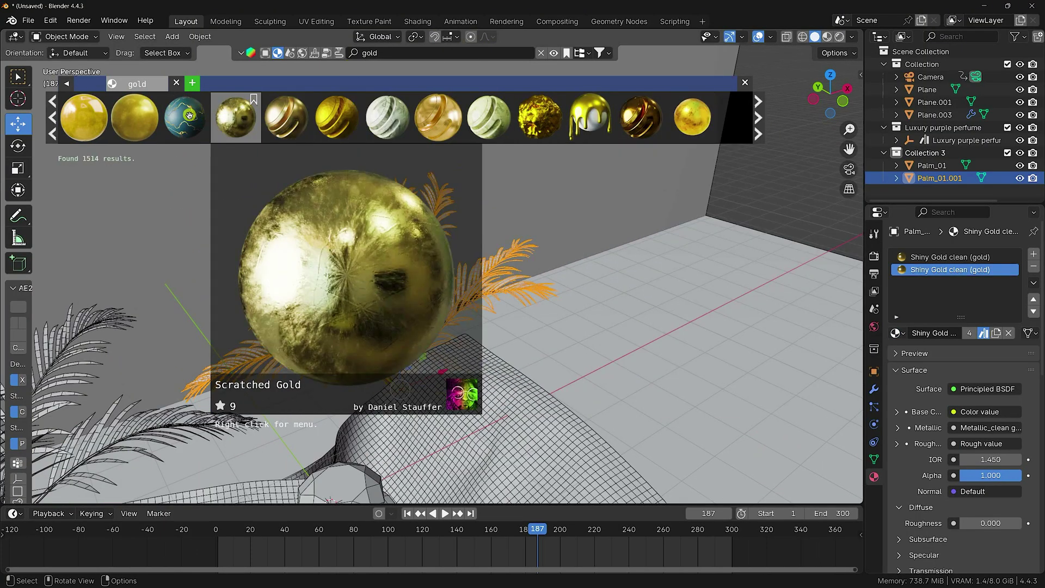
pyautogui.scroll(-5, 549, 311)
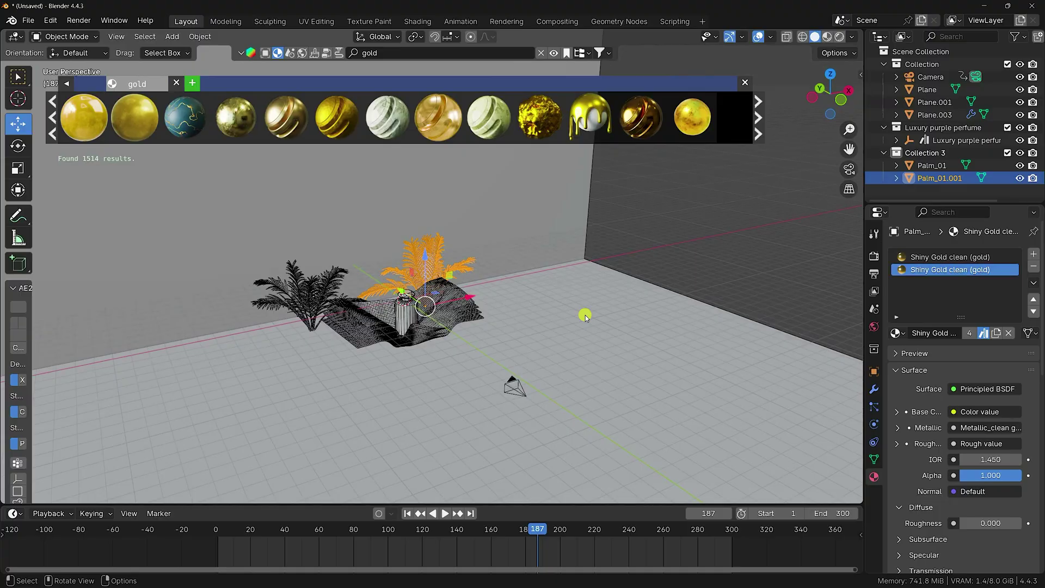
pyautogui.click(585, 315)
pyautogui.click(189, 132)
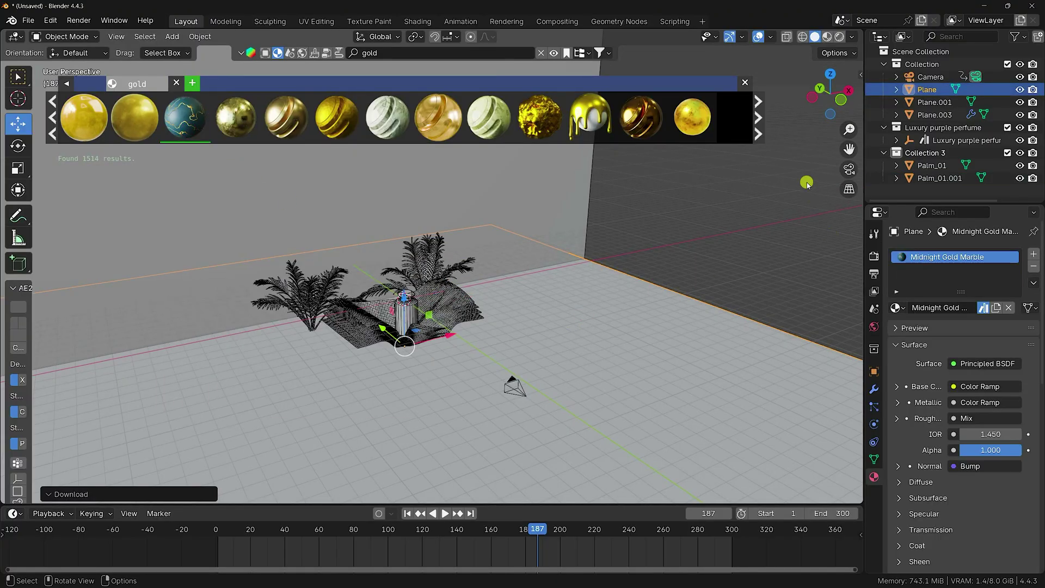
pyautogui.click(827, 37)
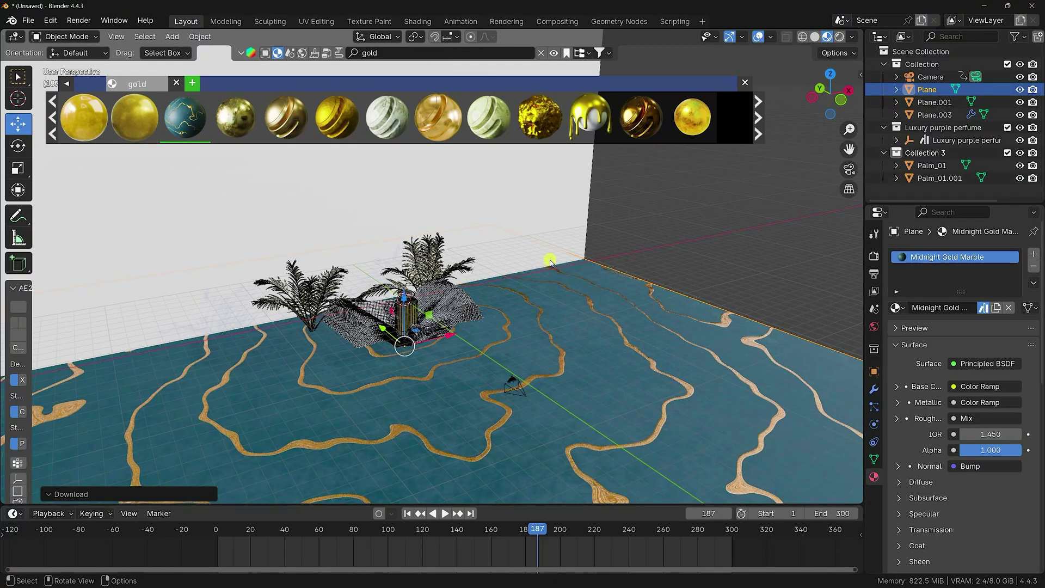
# Save the file and close the gold material search results.
pyautogui.hotkey('ctrl', 's')
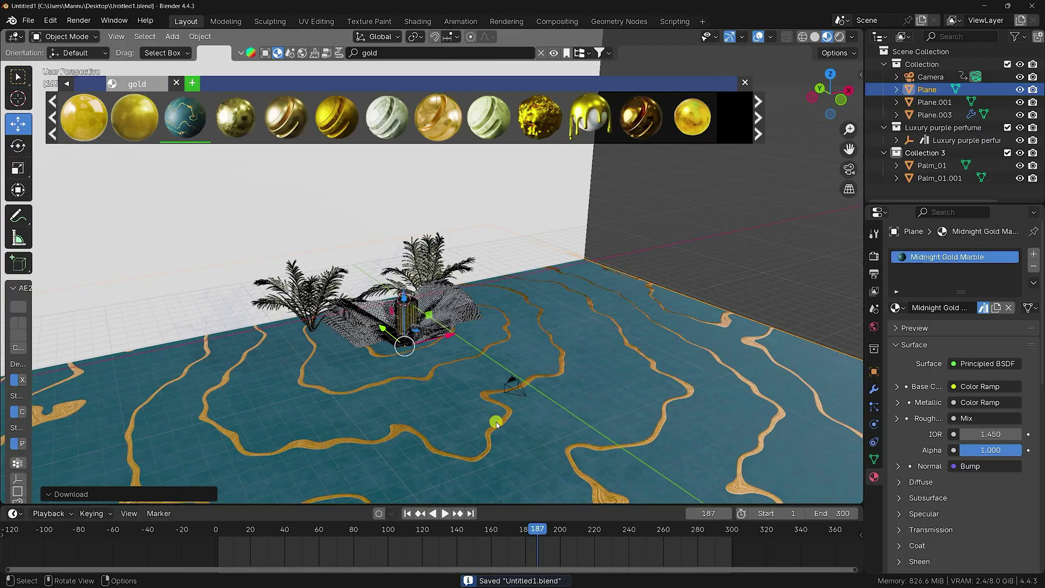
pyautogui.scroll(4, 506, 419)
pyautogui.moveTo(539, 415); pyautogui.dragTo(399, 360, button='middle')
pyautogui.click(745, 82)
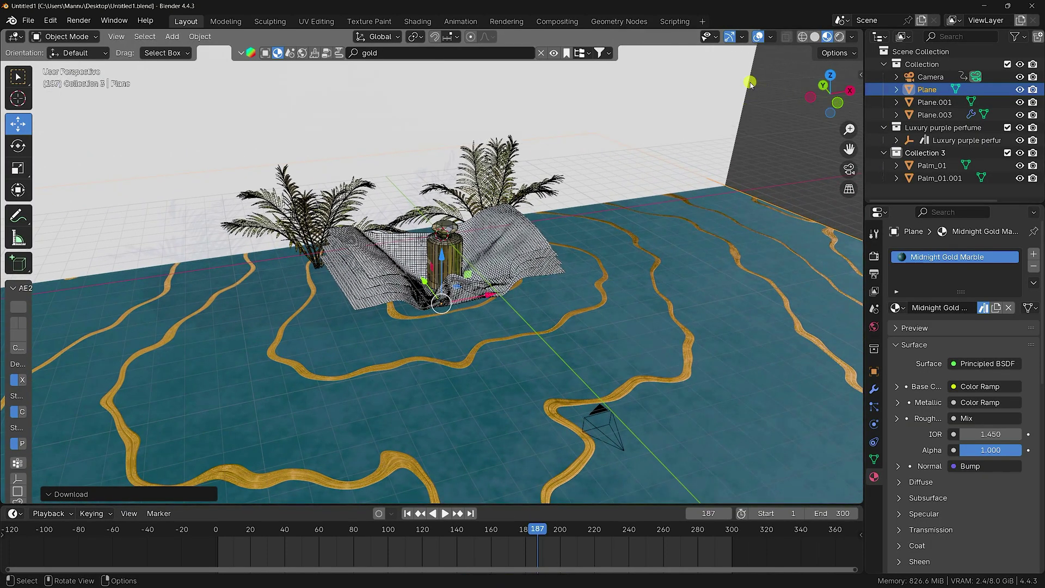
# Open the Shading workspace and set the scale in the floor marble's mapping node to 4 on X, Y and Z.
pyautogui.click(418, 21)
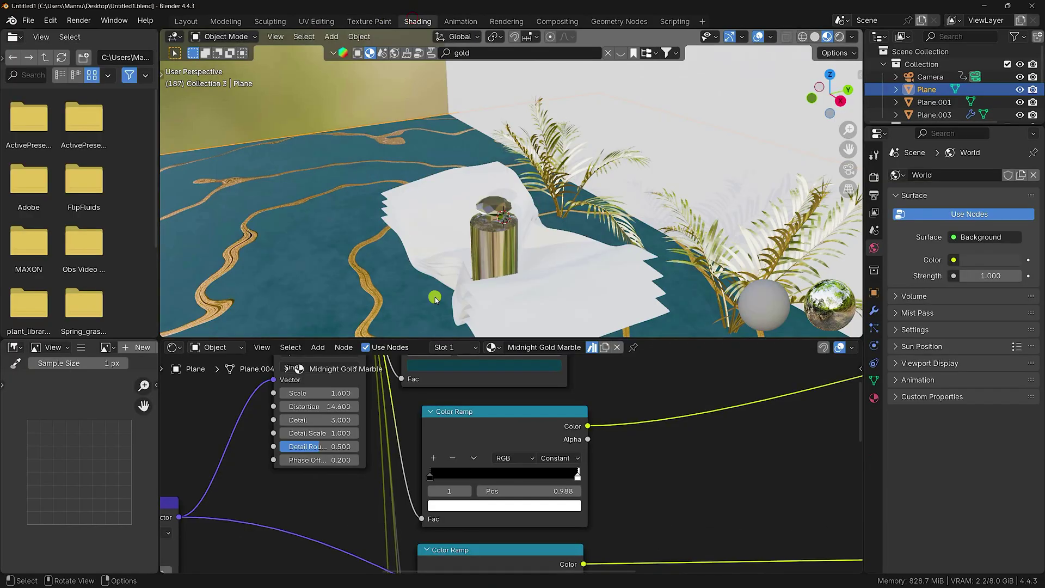
pyautogui.scroll(-5, 415, 478)
pyautogui.scroll(5, 379, 476)
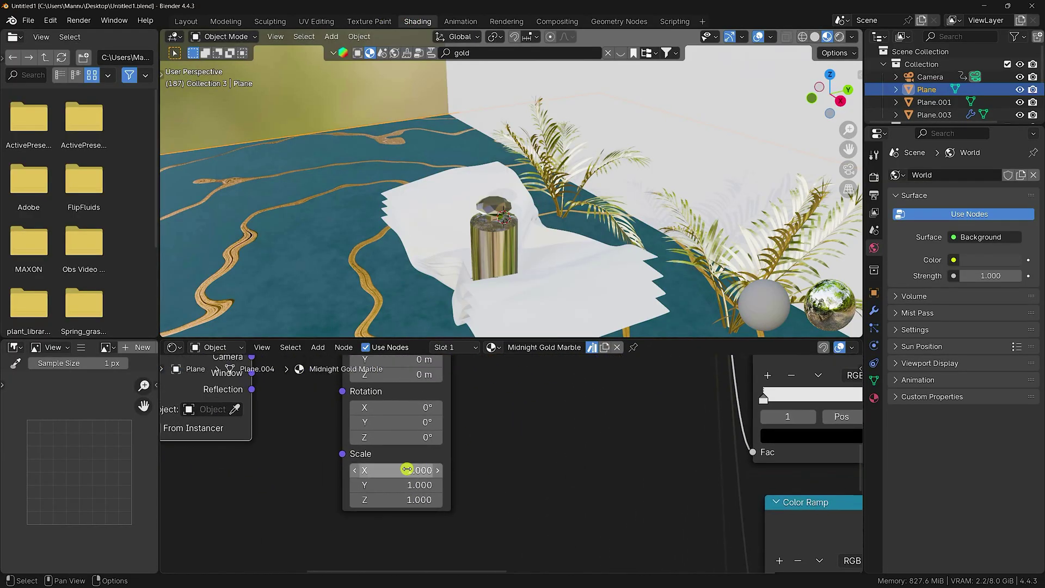
pyautogui.click(409, 468)
pyautogui.write('4')
pyautogui.press('Return')
pyautogui.doubleClick(408, 484)
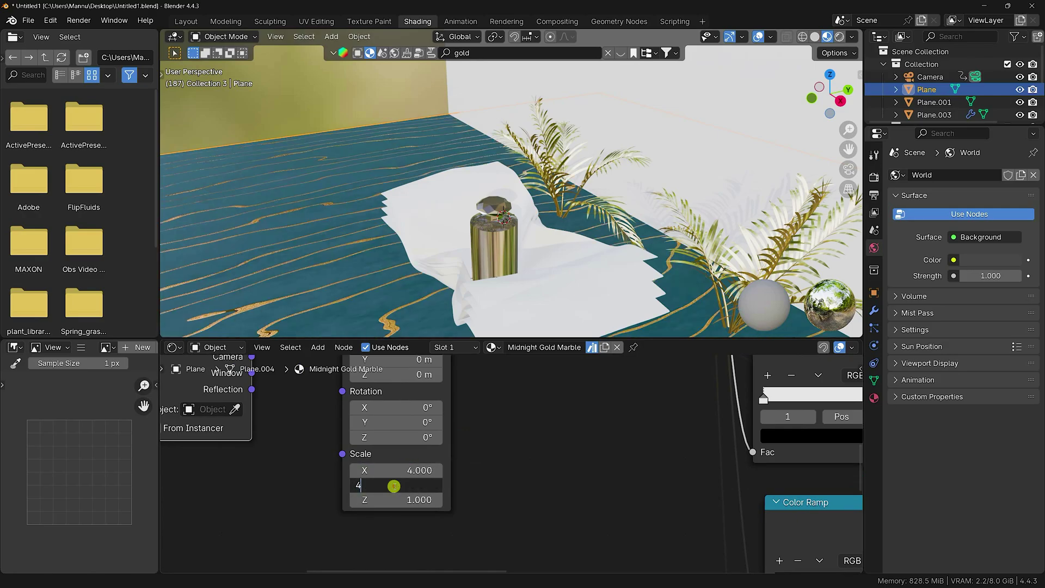
pyautogui.write('4')
pyautogui.press('Return')
pyautogui.press('KP_0')
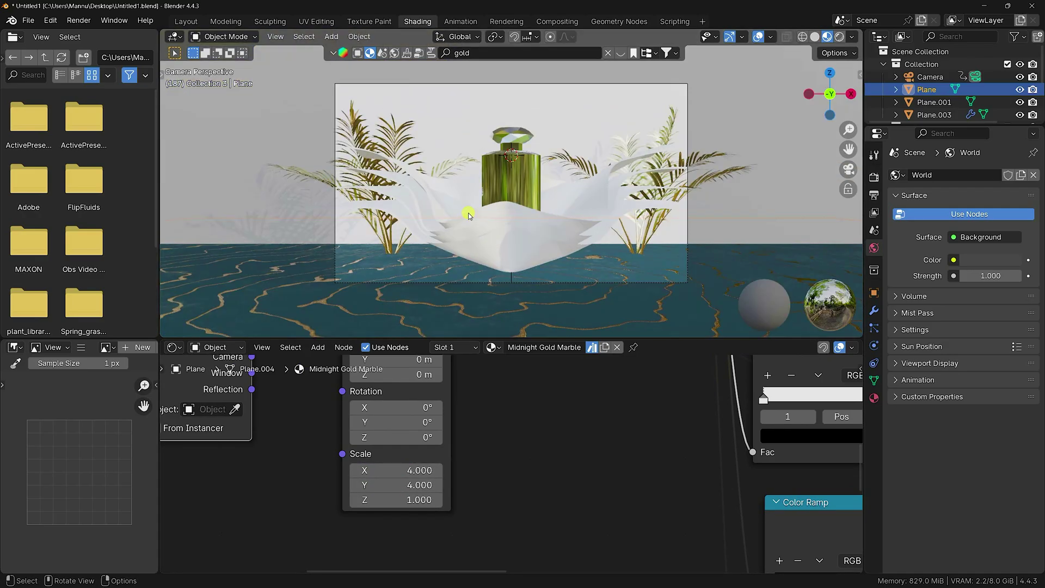
pyautogui.doubleClick(401, 499)
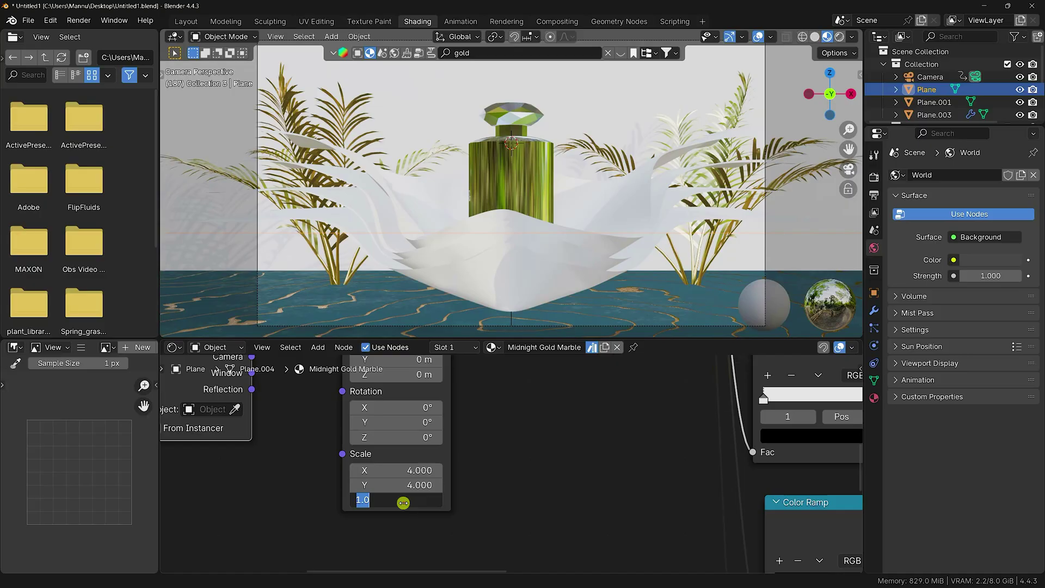
pyautogui.write('4')
pyautogui.press('Return')
# Assign the existing Midnight Gold Marble material to the backdrop wall plane.
pyautogui.scroll(-3, 403, 233)
pyautogui.scroll(-2, 403, 233)
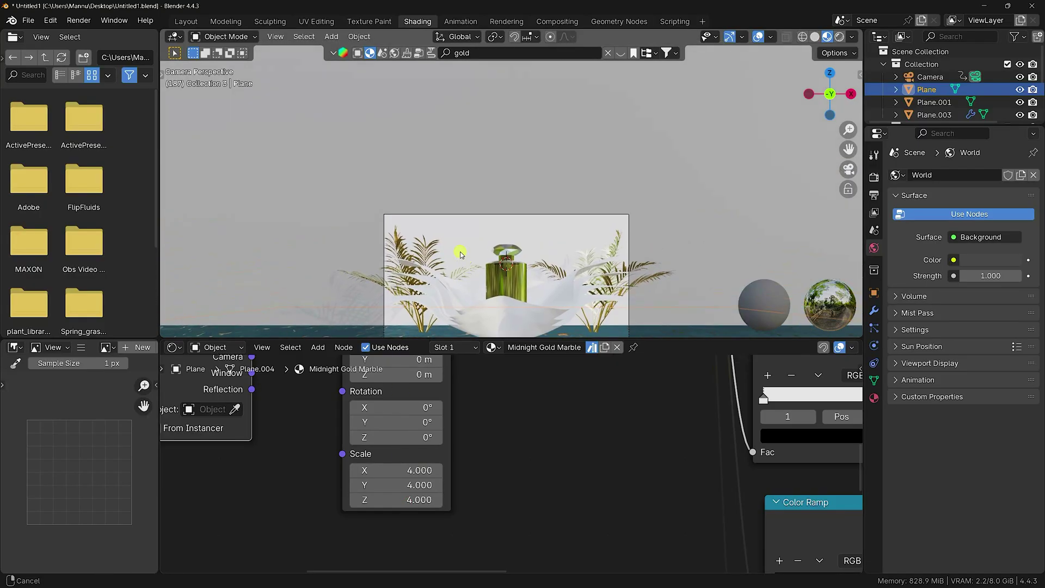
pyautogui.click(469, 144)
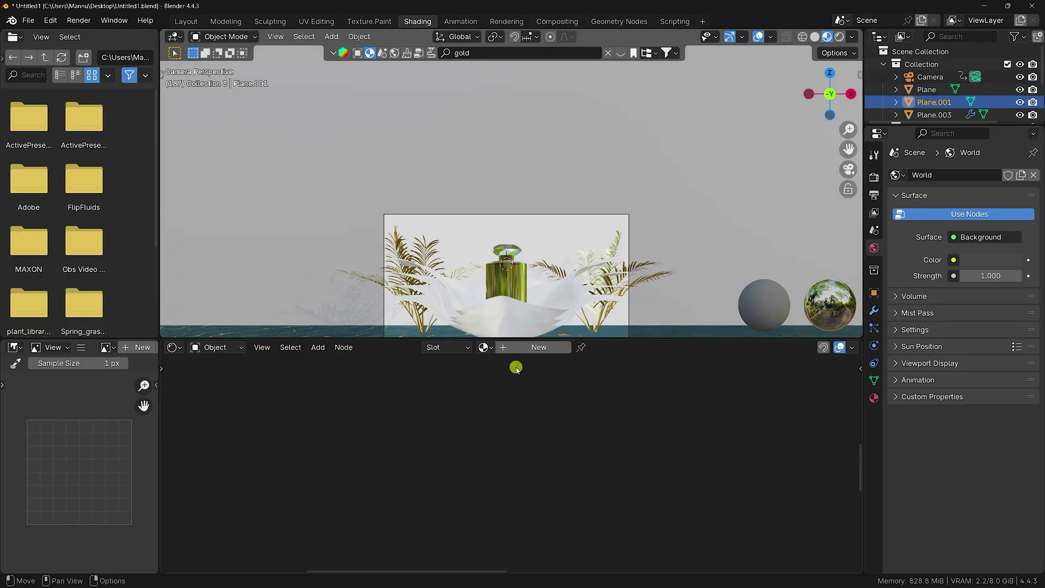
pyautogui.click(484, 348)
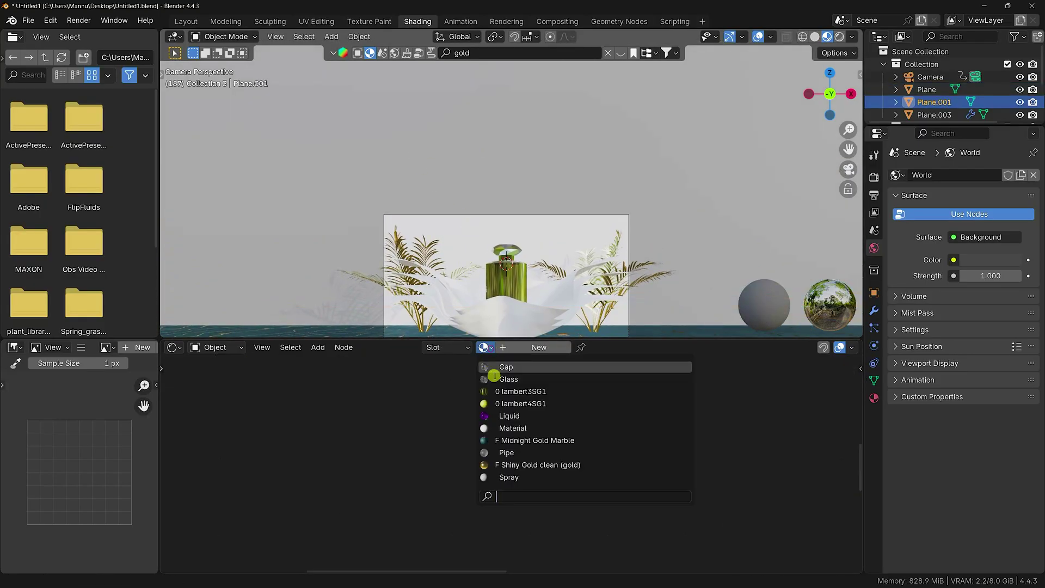
pyautogui.click(528, 439)
pyautogui.scroll(4, 509, 272)
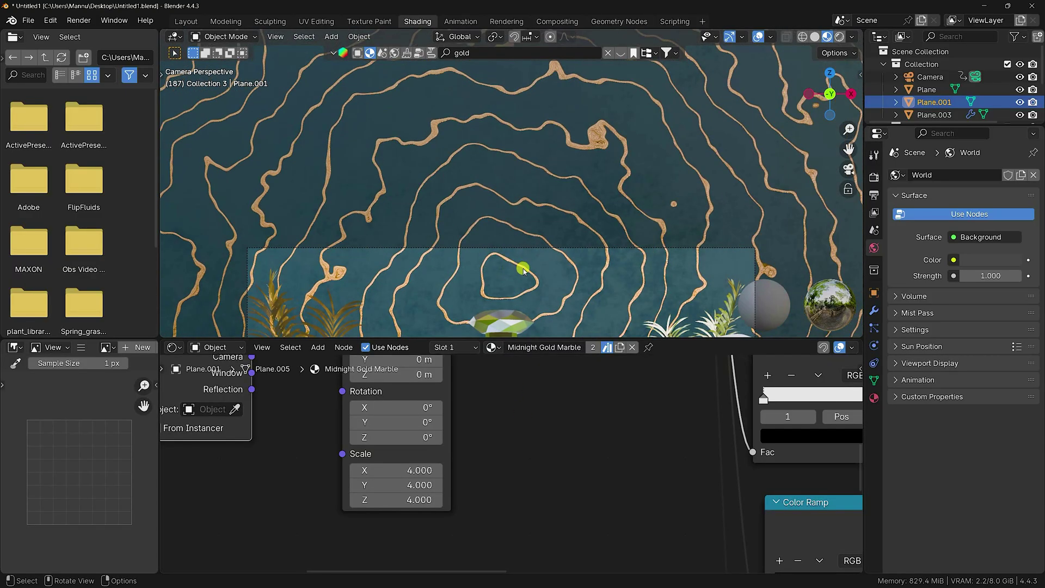
# Disconnect the link feeding the Roughness input of the marble's Principled BSDF node.
pyautogui.scroll(-4, 517, 229)
pyautogui.scroll(-4, 609, 397)
pyautogui.scroll(2, 322, 478)
pyautogui.moveTo(618, 401); pyautogui.dragTo(286, 504, button='middle')
pyautogui.moveTo(612, 409); pyautogui.dragTo(186, 548, button='middle')
pyautogui.scroll(3, 513, 449)
pyautogui.scroll(6, 518, 210)
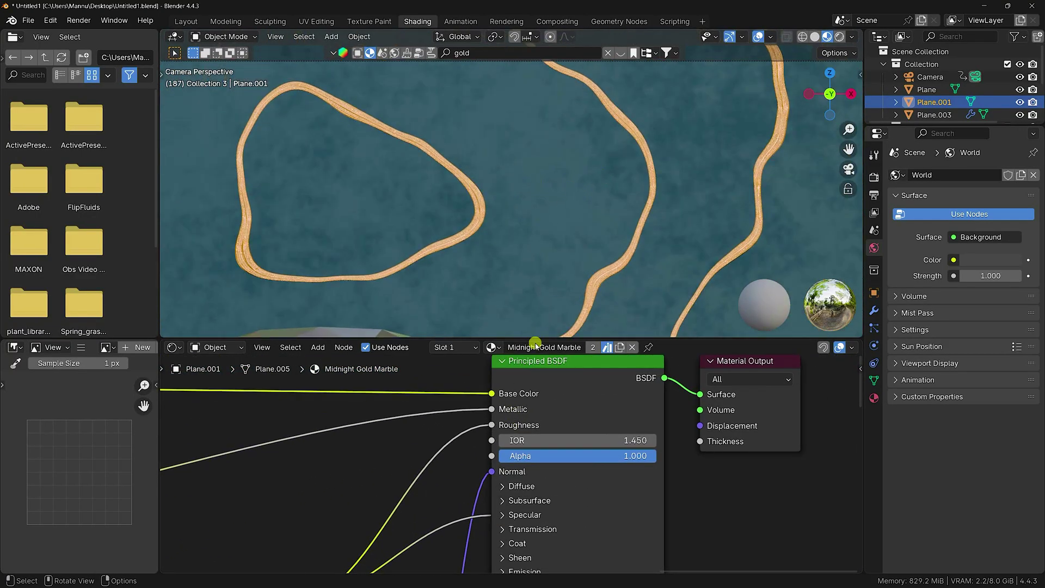
pyautogui.moveTo(491, 425); pyautogui.dragTo(423, 457)
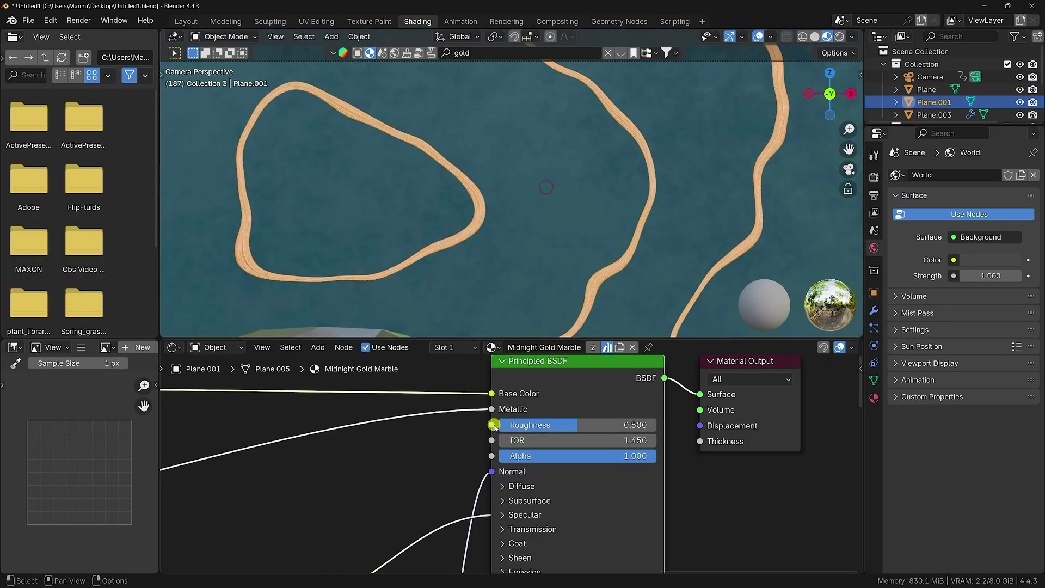
pyautogui.scroll(-5, 531, 164)
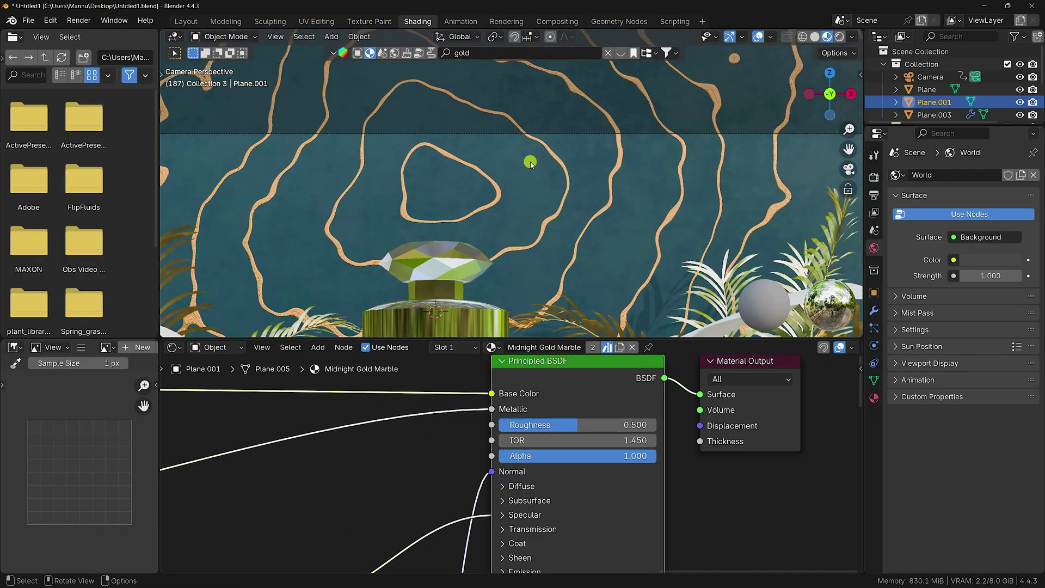
# Return to the Layout workspace, select the layered cloth, and search the material library for silk.
pyautogui.click(185, 21)
pyautogui.click(486, 394)
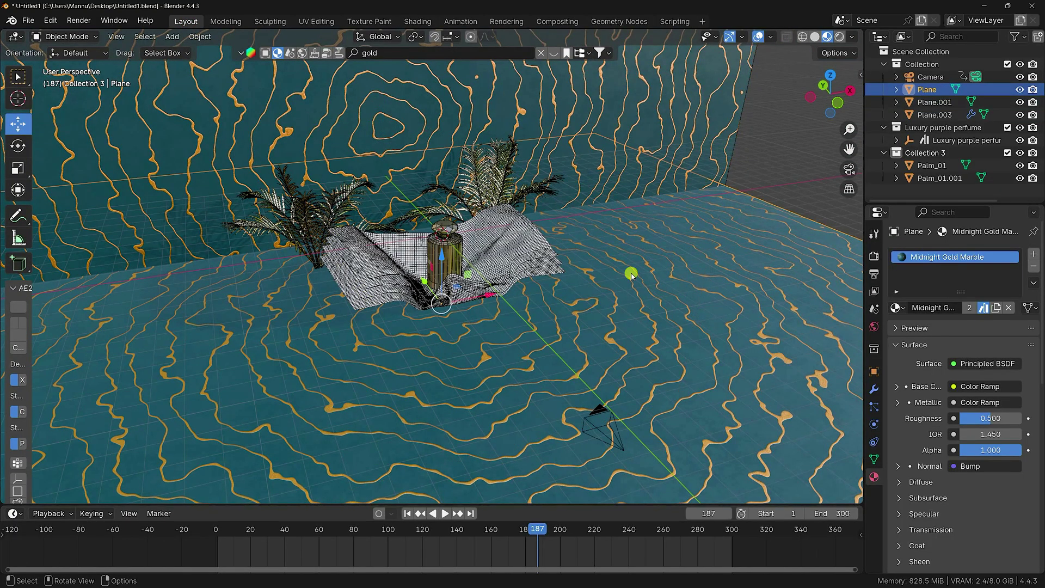
pyautogui.click(758, 171)
pyautogui.scroll(5, 370, 261)
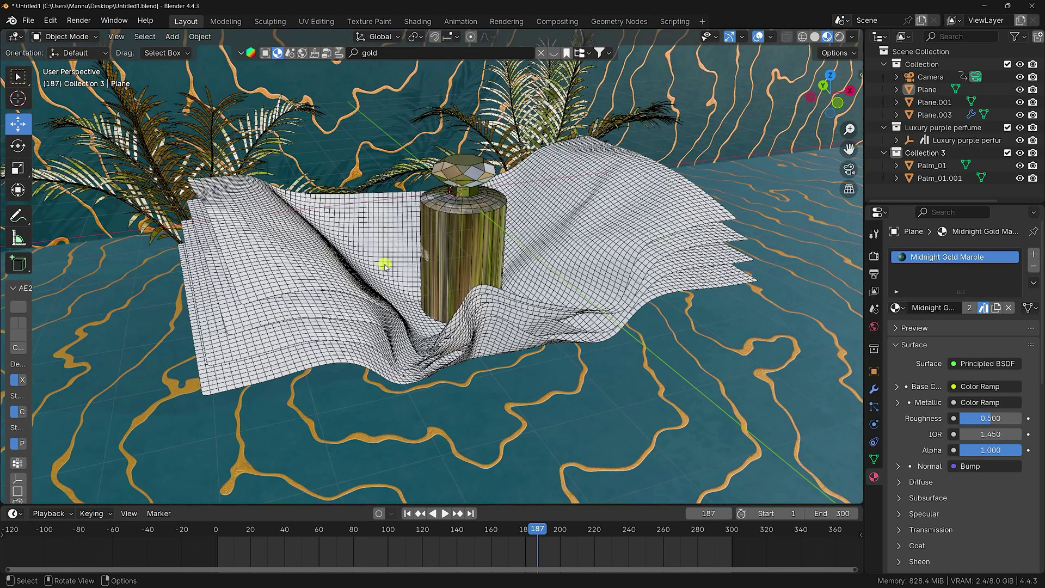
pyautogui.click(301, 269)
pyautogui.click(382, 54)
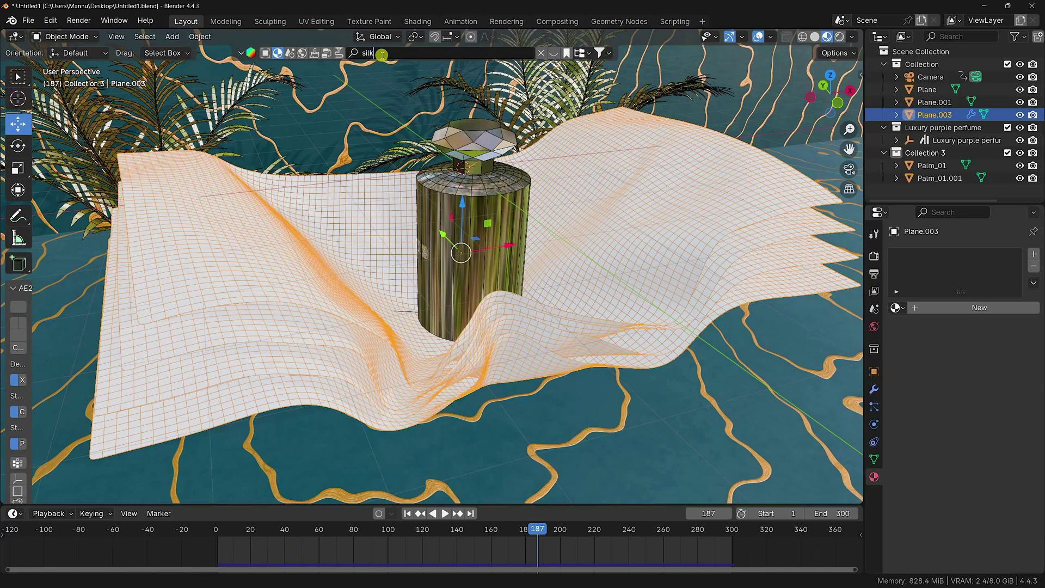
pyautogui.write('silk')
pyautogui.press('Return')
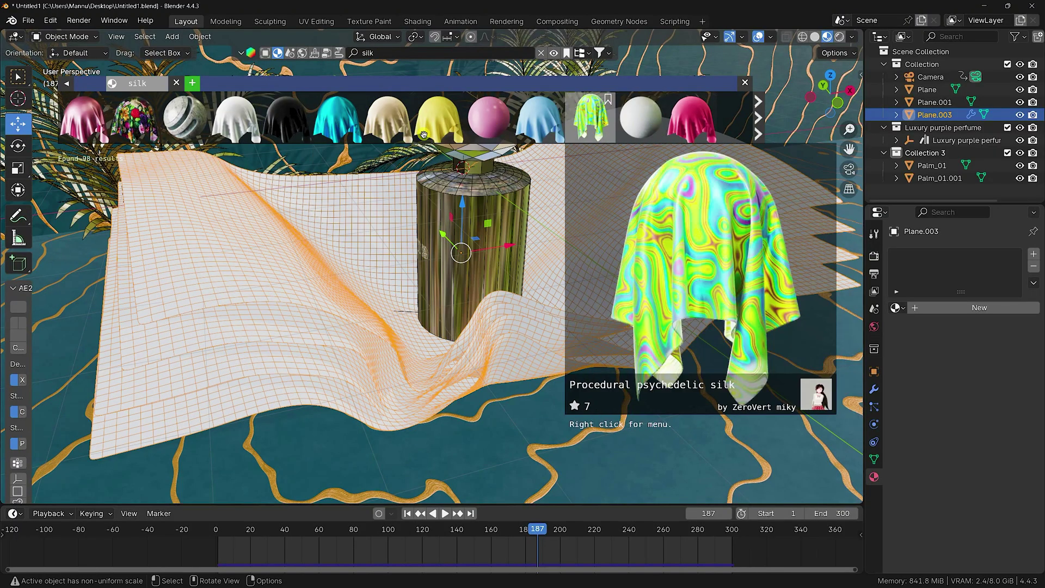
# Apply the turquoise Silk material by Jonathan Ramos to the cloth and close the search results.
pyautogui.moveTo(325, 119)
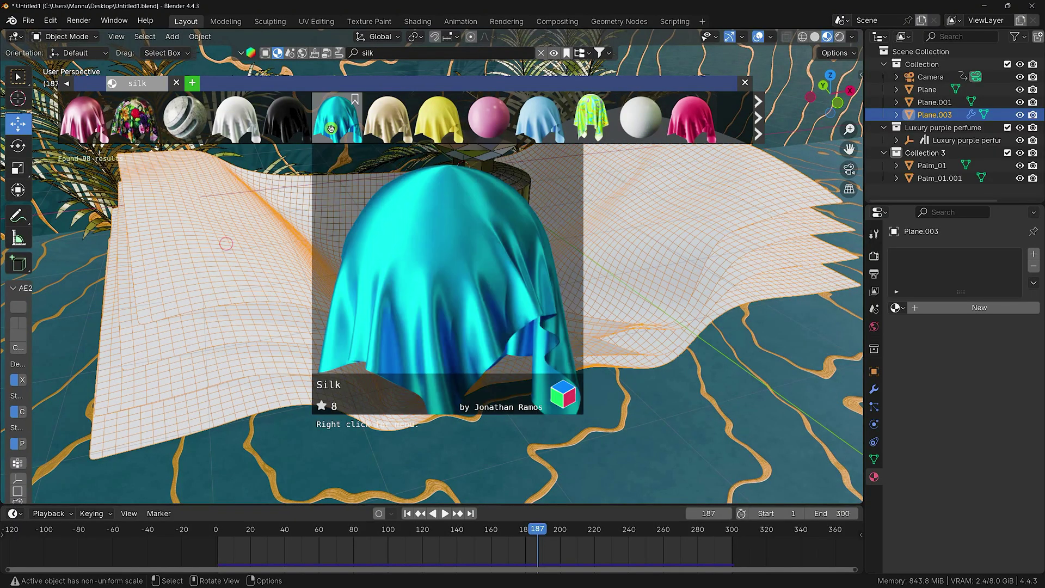
pyautogui.moveTo(325, 120); pyautogui.dragTo(457, 360)
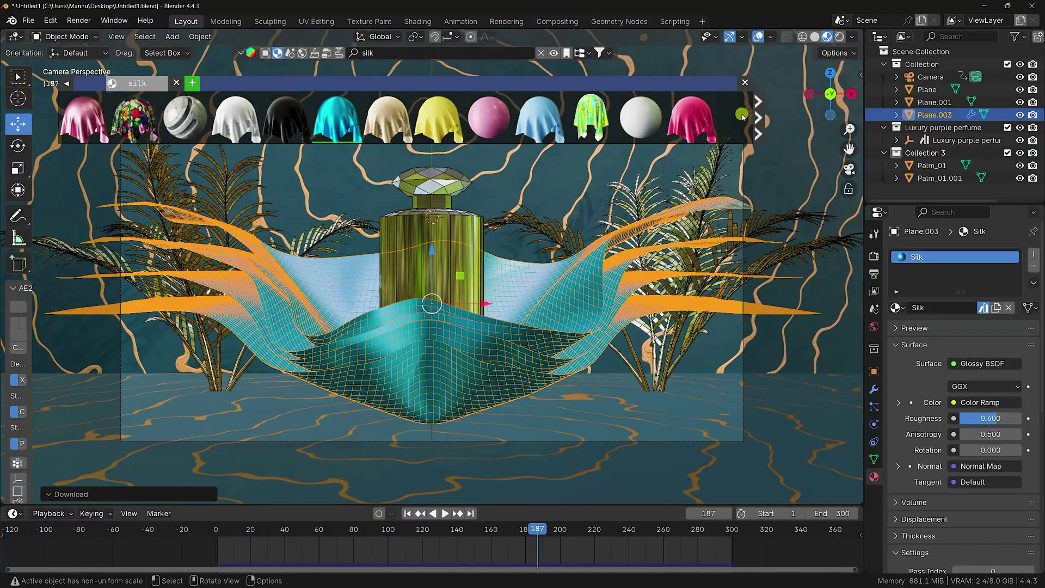
pyautogui.click(745, 82)
pyautogui.scroll(2, 317, 245)
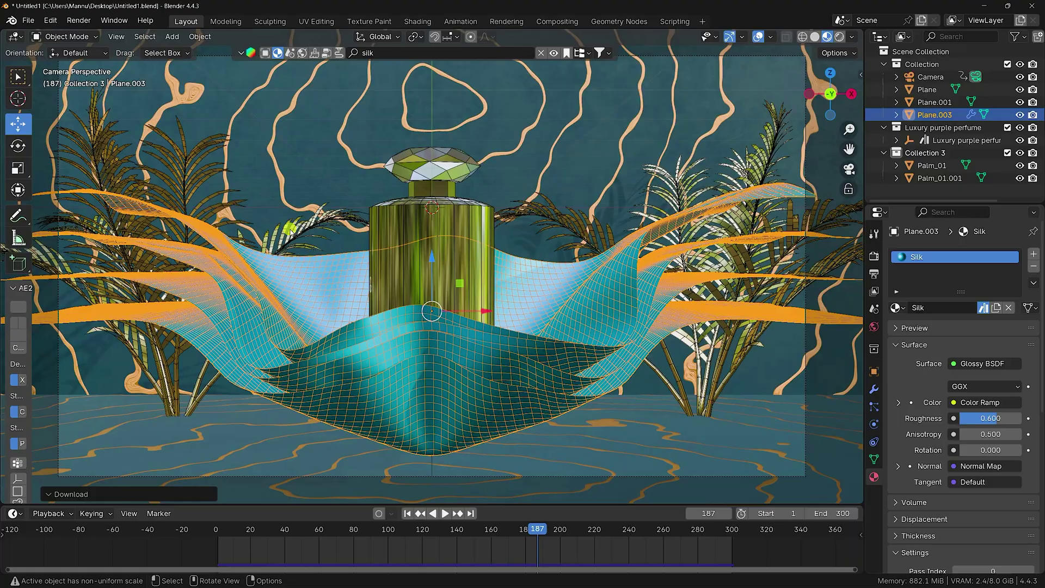
# Give the world background an Environment Texture as its color and load HDRI_8K_003.exr into it.
pyautogui.click(875, 327)
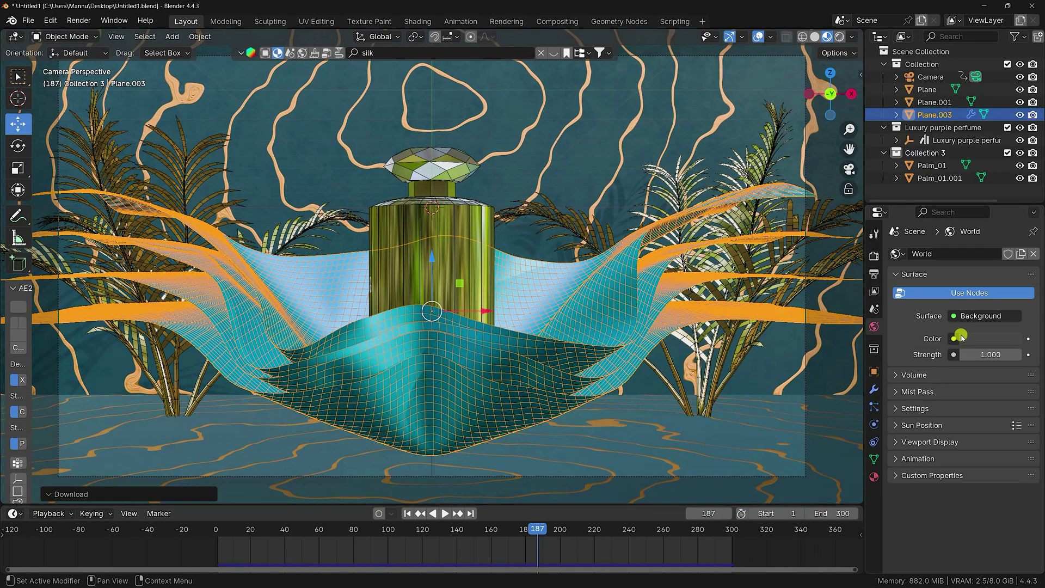
pyautogui.click(953, 339)
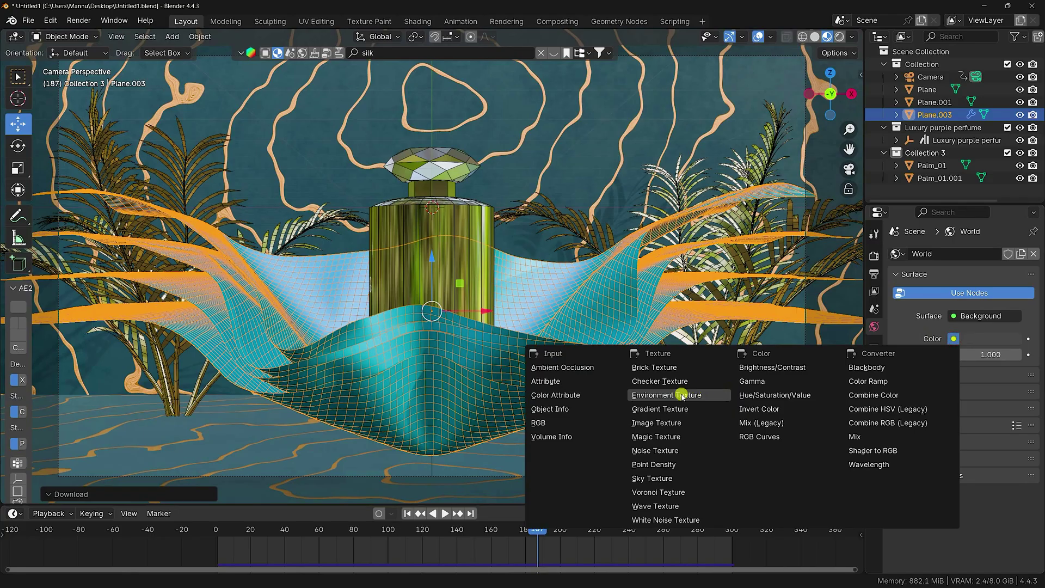
pyautogui.click(682, 395)
pyautogui.click(1005, 354)
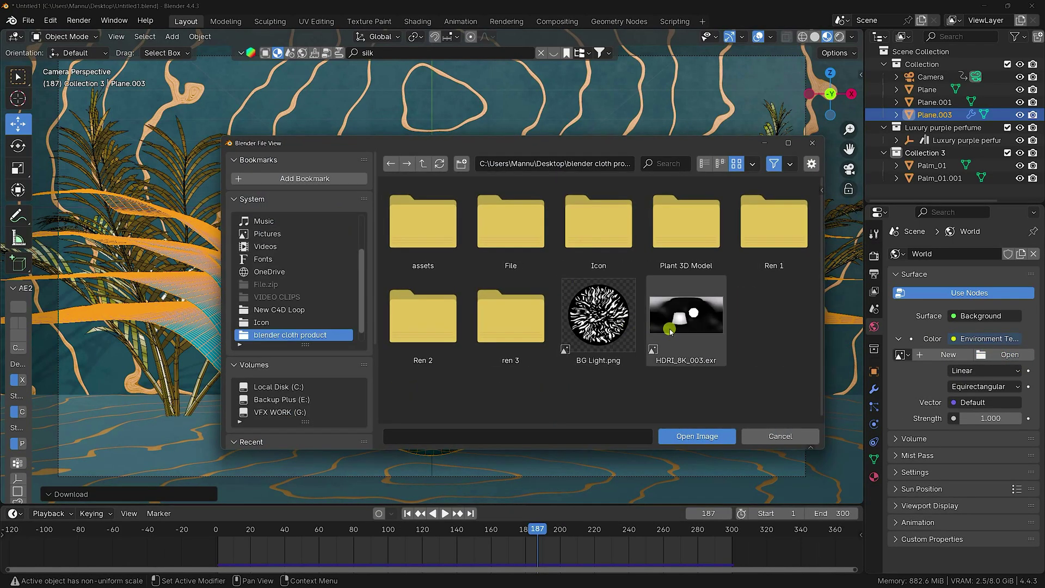
pyautogui.click(699, 322)
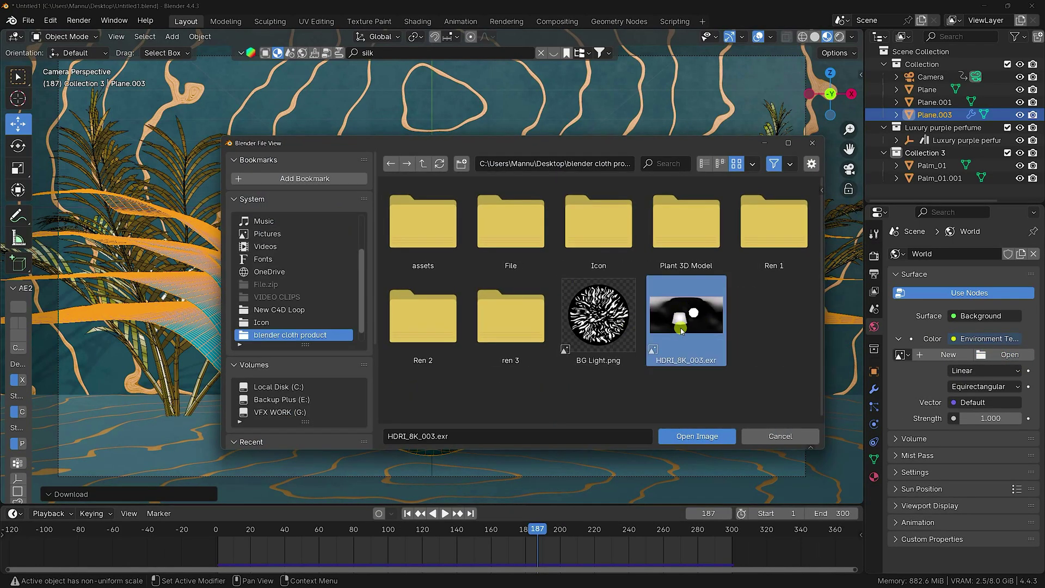
pyautogui.click(699, 435)
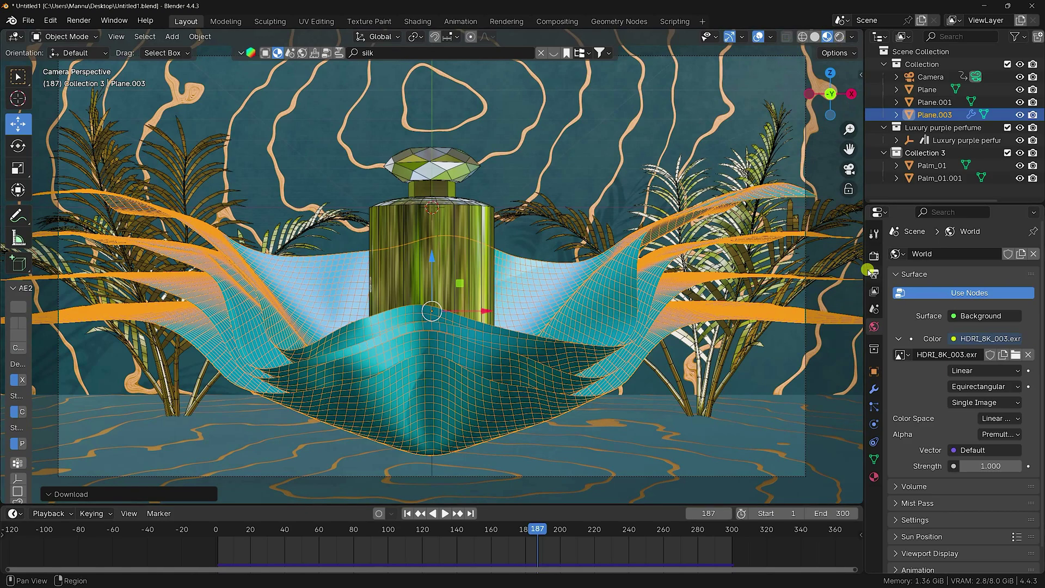
# Set the render engine to Cycles and the render max samples to 256.
pyautogui.click(874, 255)
pyautogui.click(995, 254)
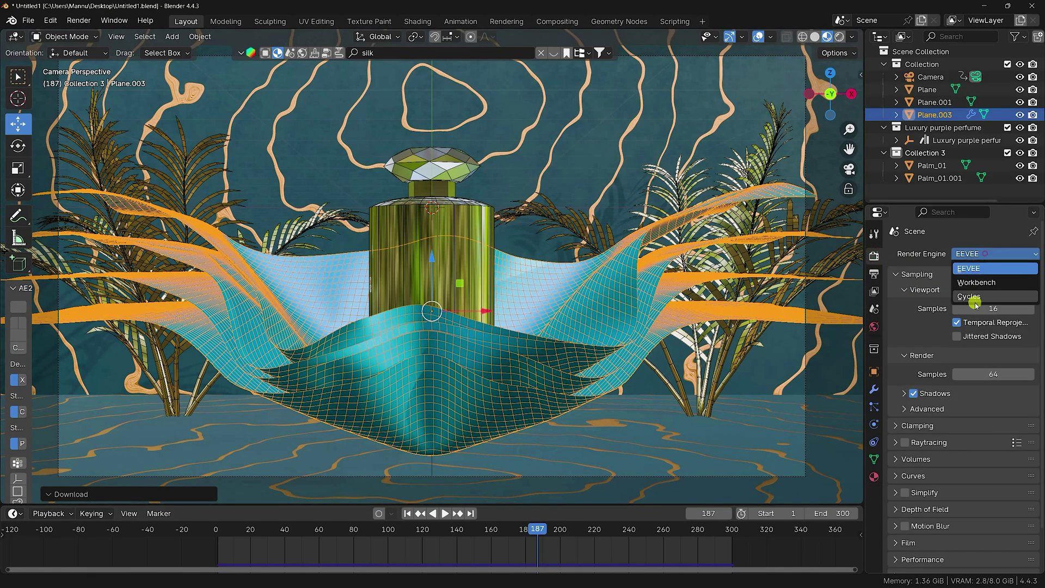
pyautogui.click(968, 297)
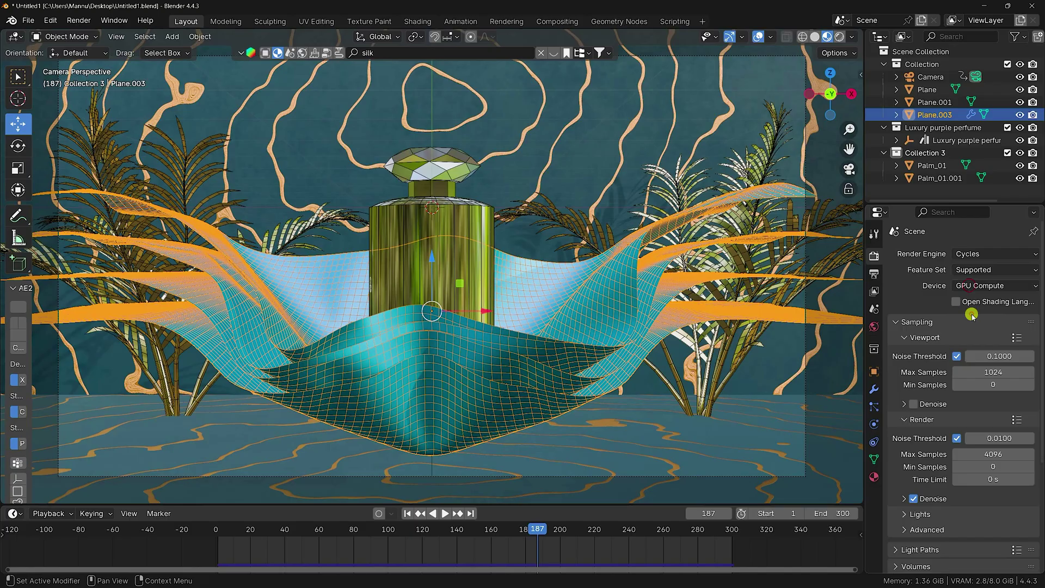
pyautogui.click(986, 453)
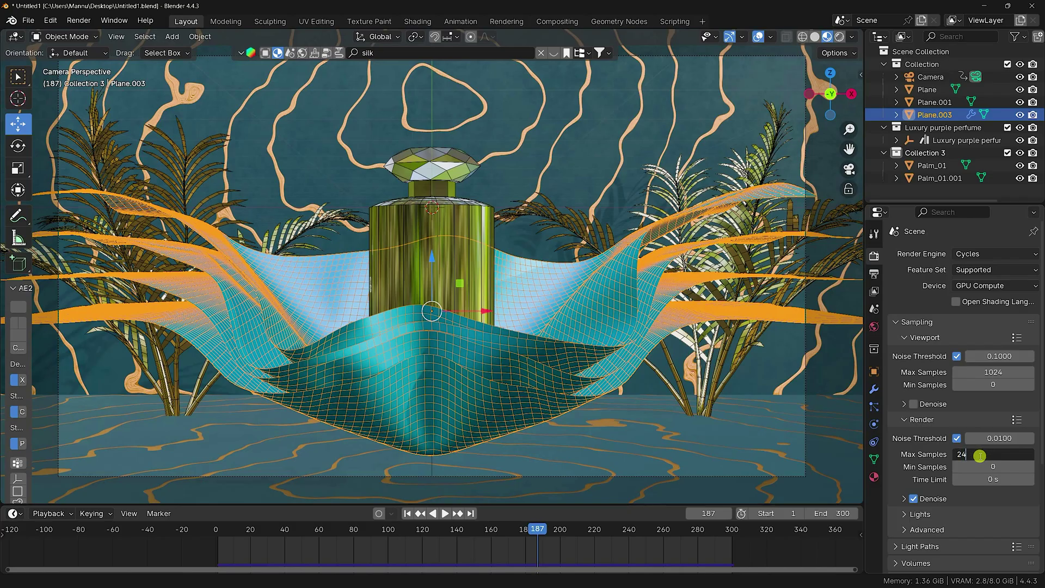
pyautogui.write('256')
pyautogui.press('Return')
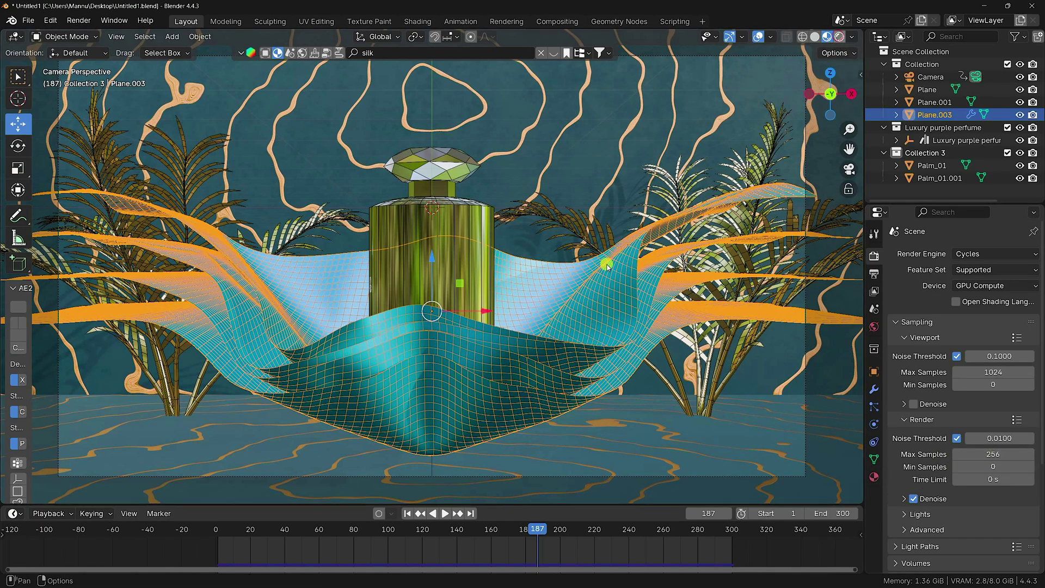
# Preview the camera view in rendered shading, turn off the wireframe overlay, and deselect the cloth.
pyautogui.press('z')
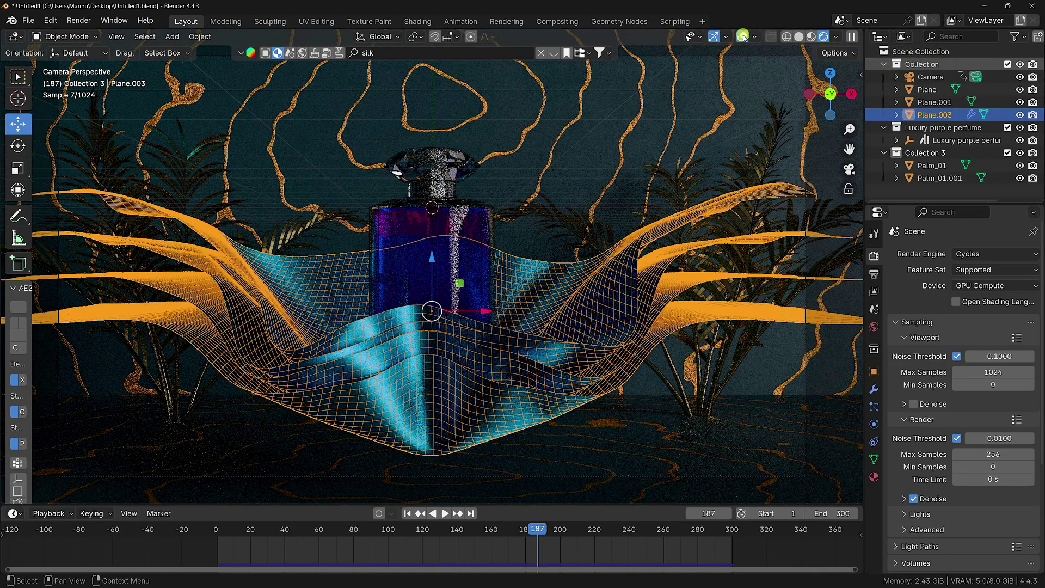
pyautogui.click(753, 38)
pyautogui.click(679, 264)
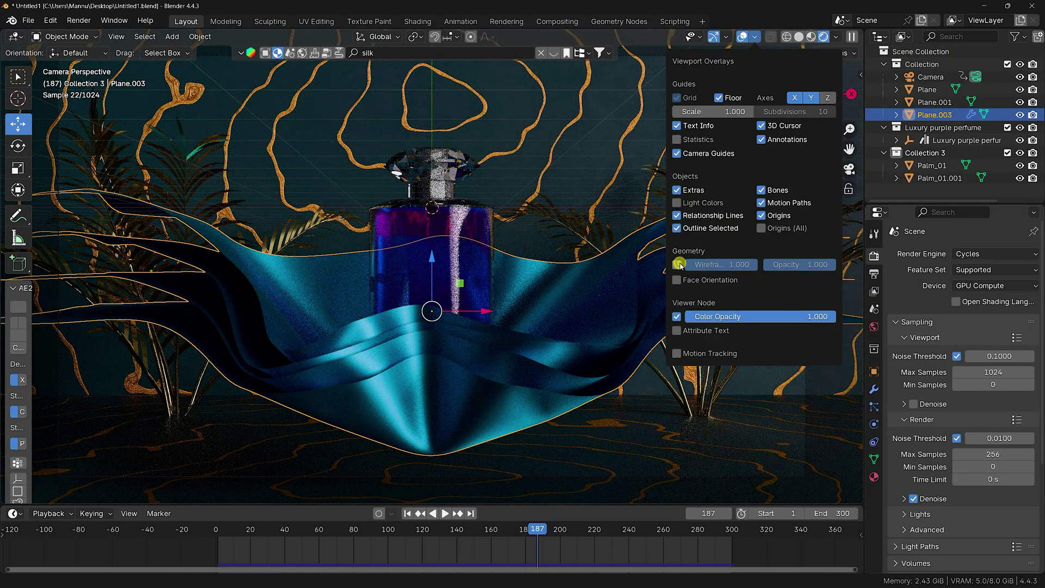
pyautogui.click(384, 80)
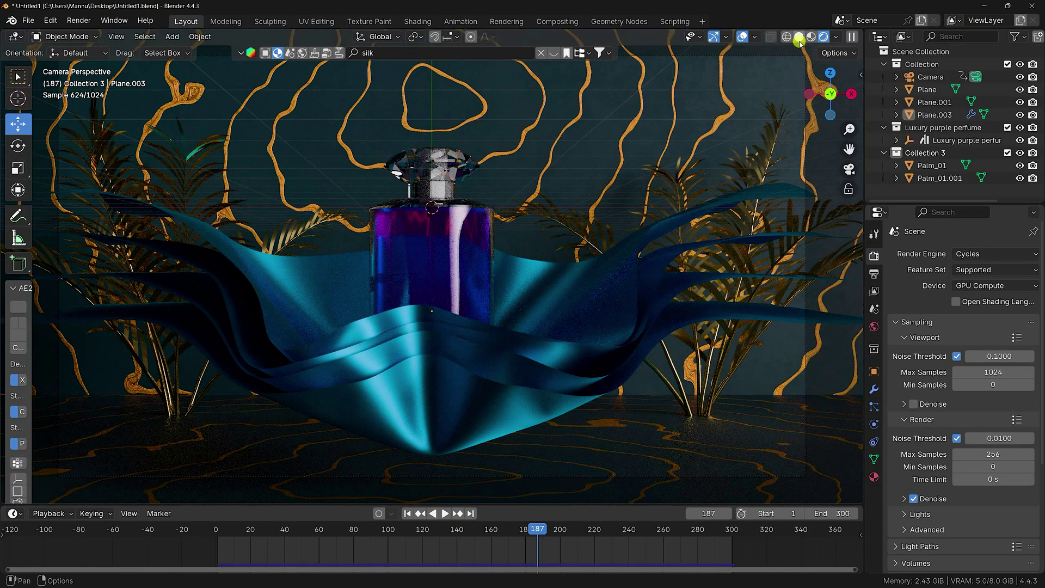
# Switch the viewport to solid shading and collapse all three collections in the outliner.
pyautogui.press('z')
pyautogui.moveTo(612, 233); pyautogui.dragTo(483, 280, button='middle')
pyautogui.scroll(-5, 495, 279)
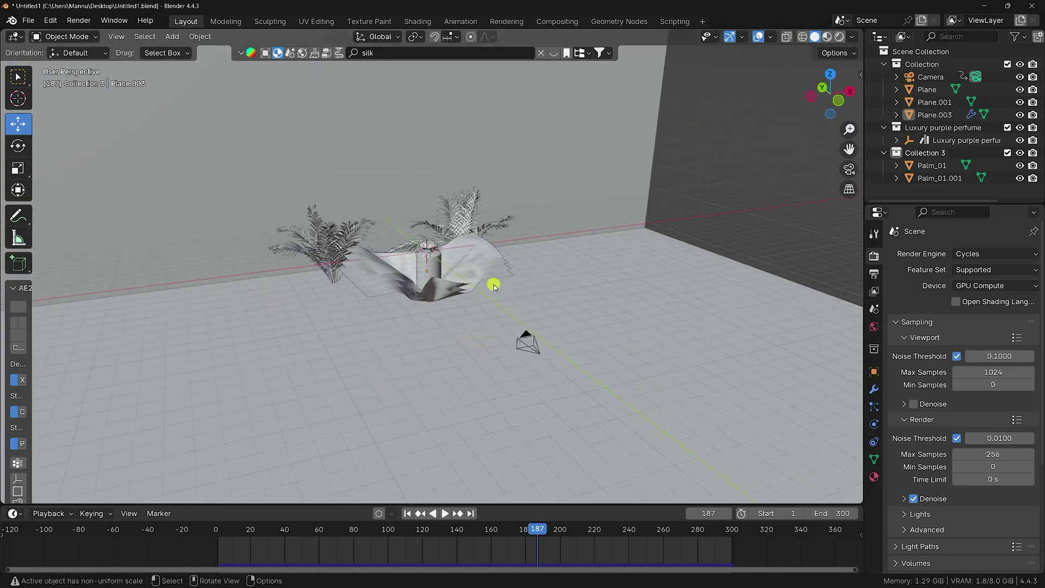
pyautogui.click(884, 127)
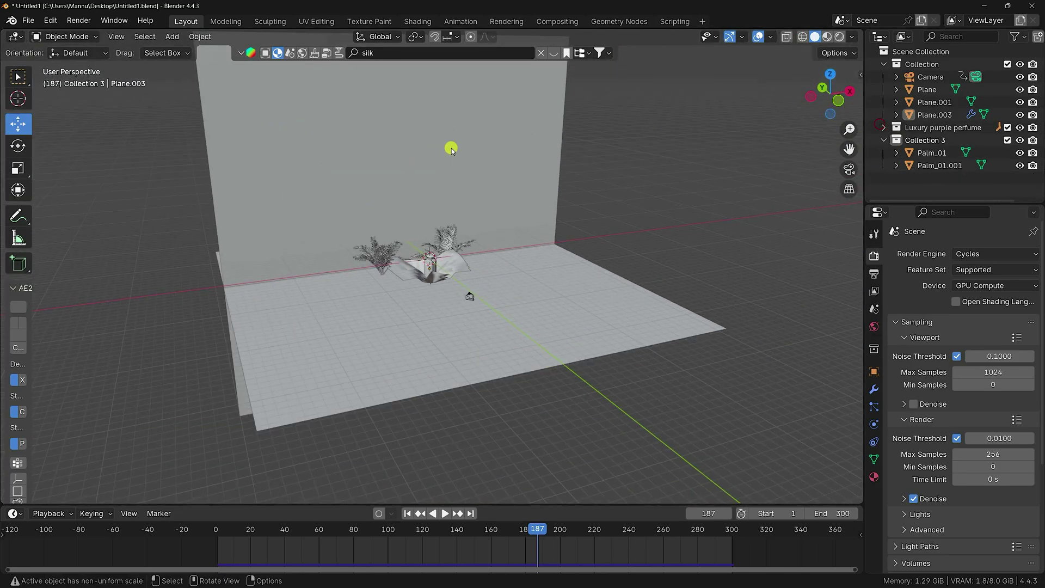
pyautogui.click(921, 64)
pyautogui.click(884, 64)
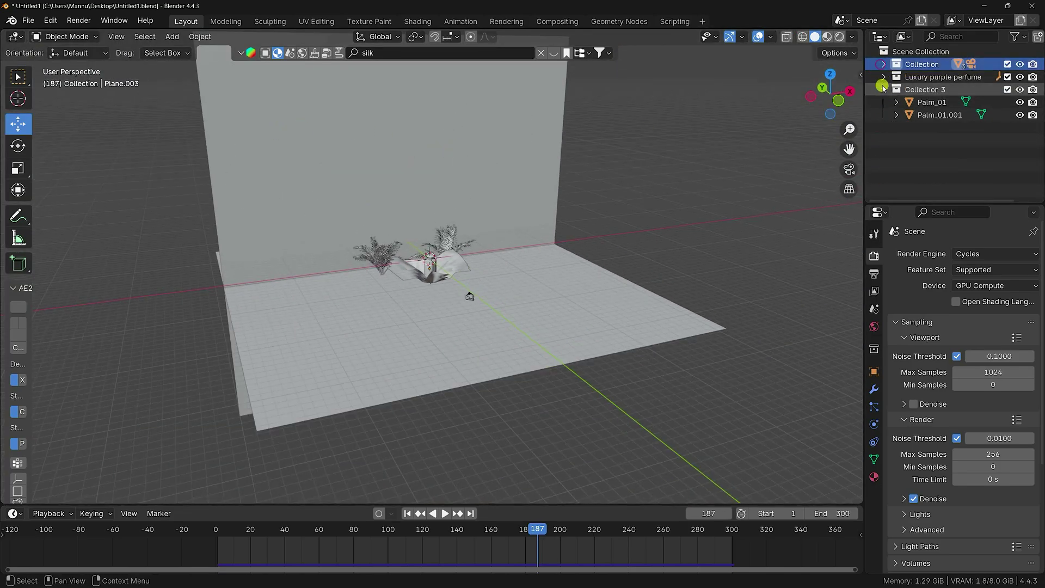
pyautogui.click(884, 89)
pyautogui.rightClick(929, 140)
pyautogui.click(922, 138)
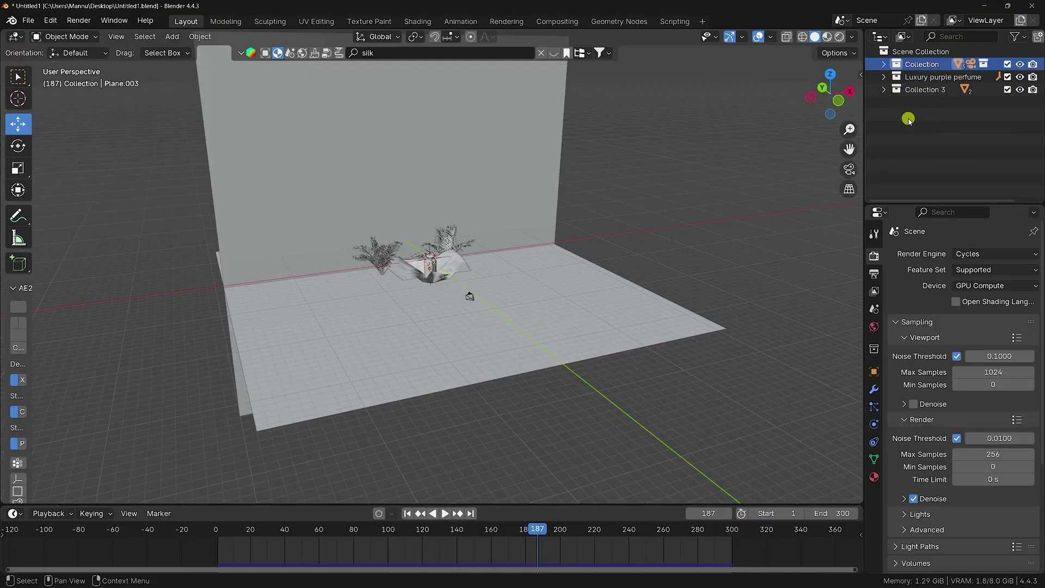
pyautogui.click(908, 122)
pyautogui.click(884, 64)
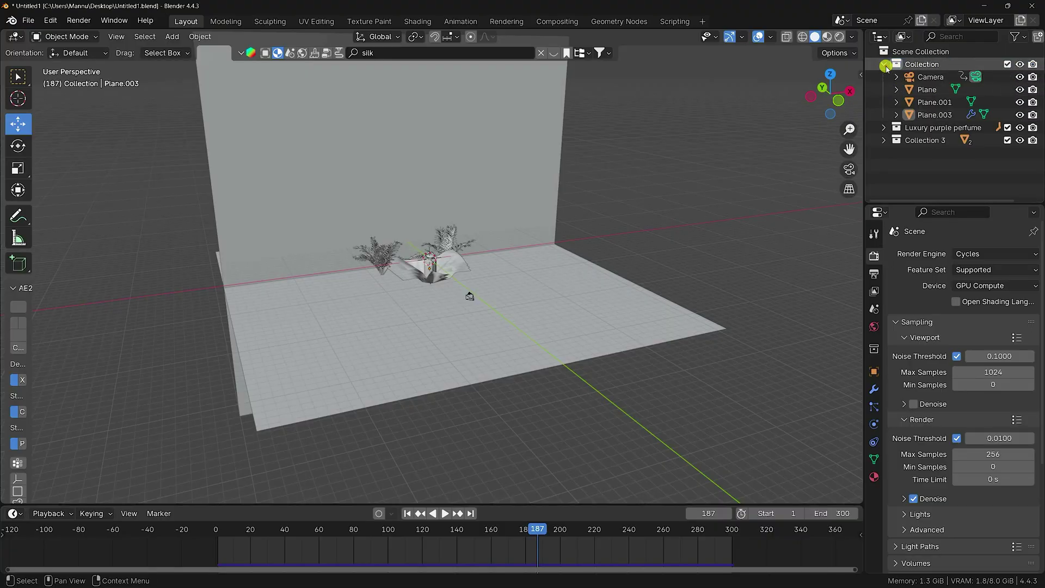
pyautogui.click(884, 64)
# Create a new collection at the top level of the scene and make it active.
pyautogui.rightClick(918, 145)
pyautogui.click(915, 134)
pyautogui.click(920, 102)
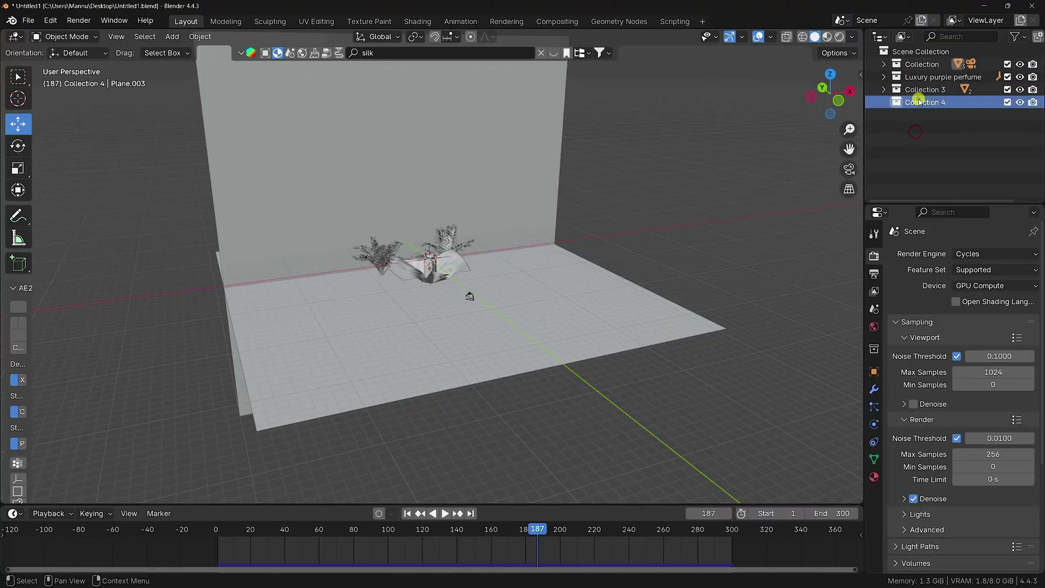
# Add an area light and raise it about 4.32 m along Z above the perfume bottle.
pyautogui.click(172, 37)
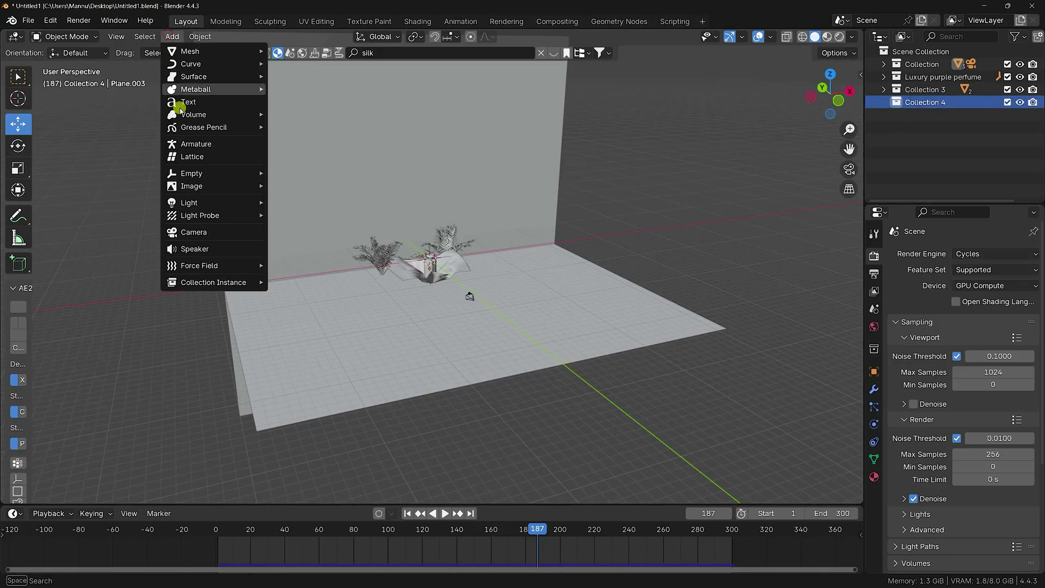
pyautogui.moveTo(198, 203)
pyautogui.click(305, 238)
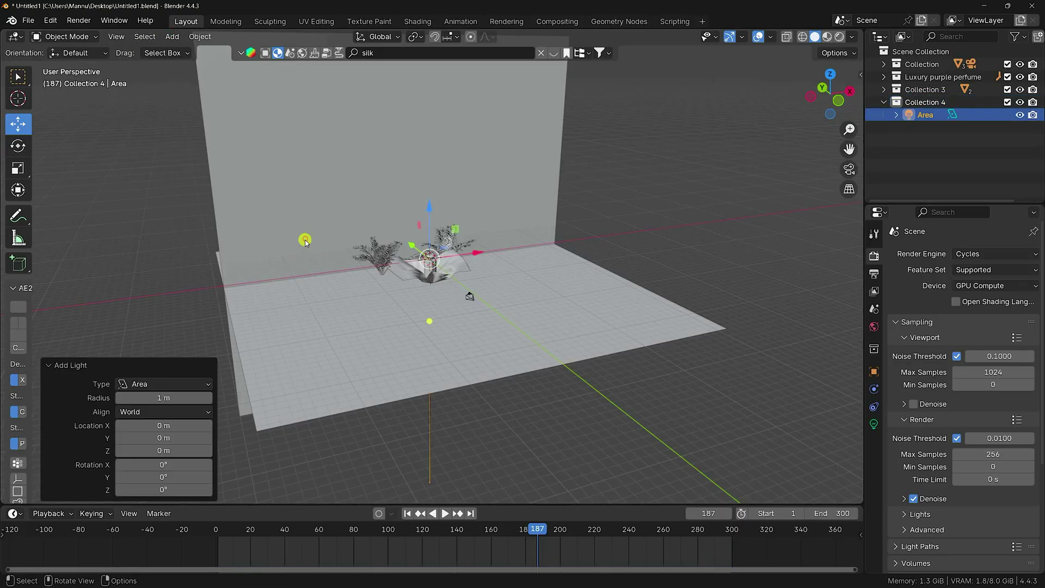
pyautogui.moveTo(432, 207); pyautogui.dragTo(507, 239)
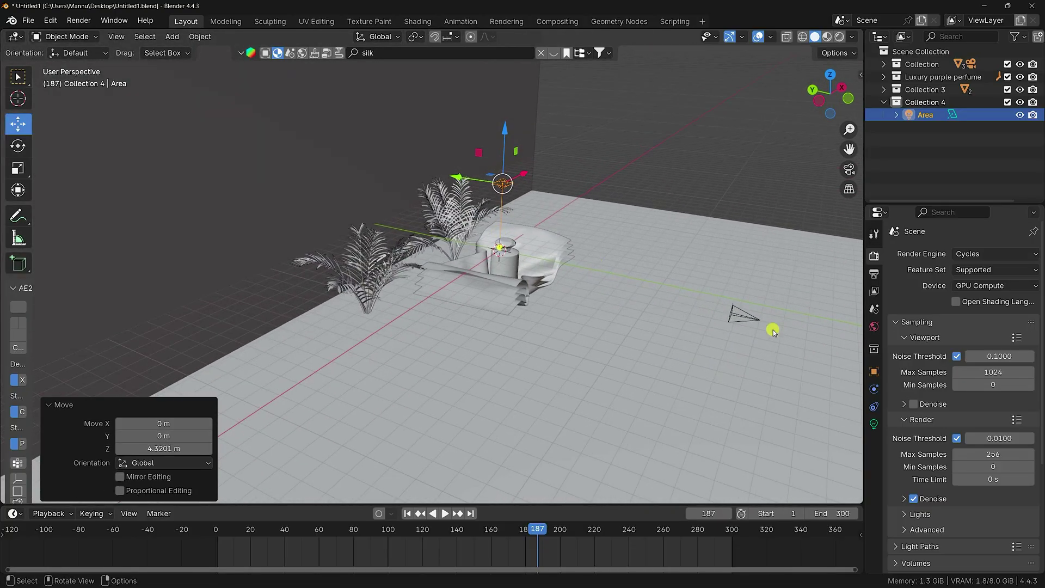
# Set the area light's power to 600 W and color it saturated light blue with hue 0.6.
pyautogui.click(871, 422)
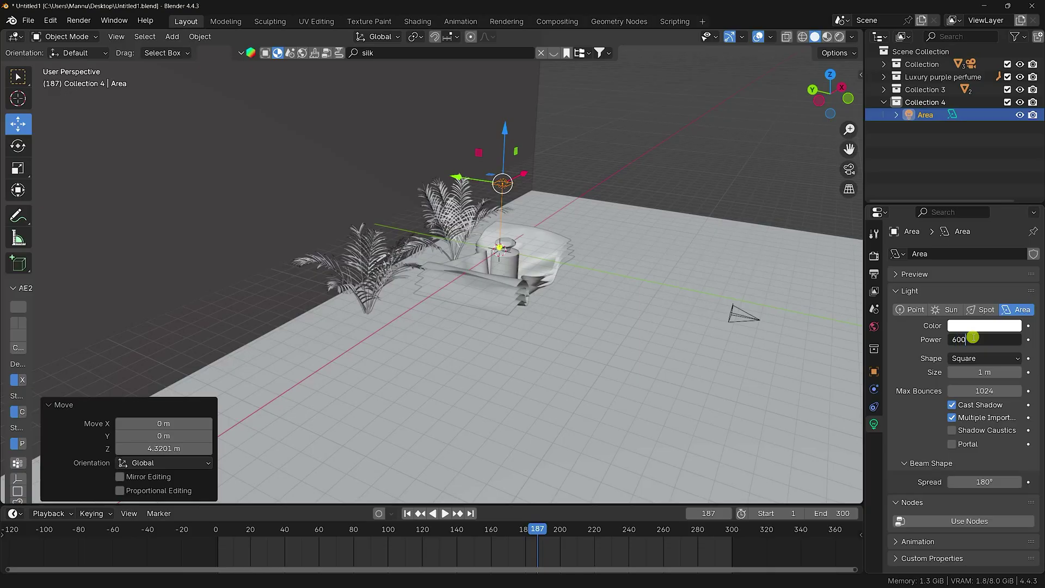
pyautogui.press('Return')
pyautogui.click(973, 325)
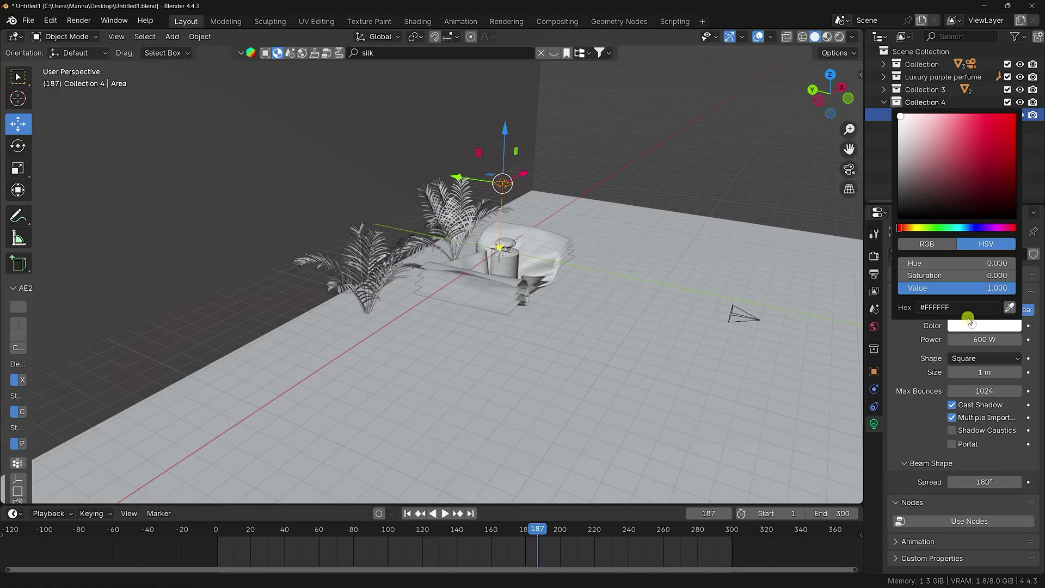
pyautogui.click(943, 264)
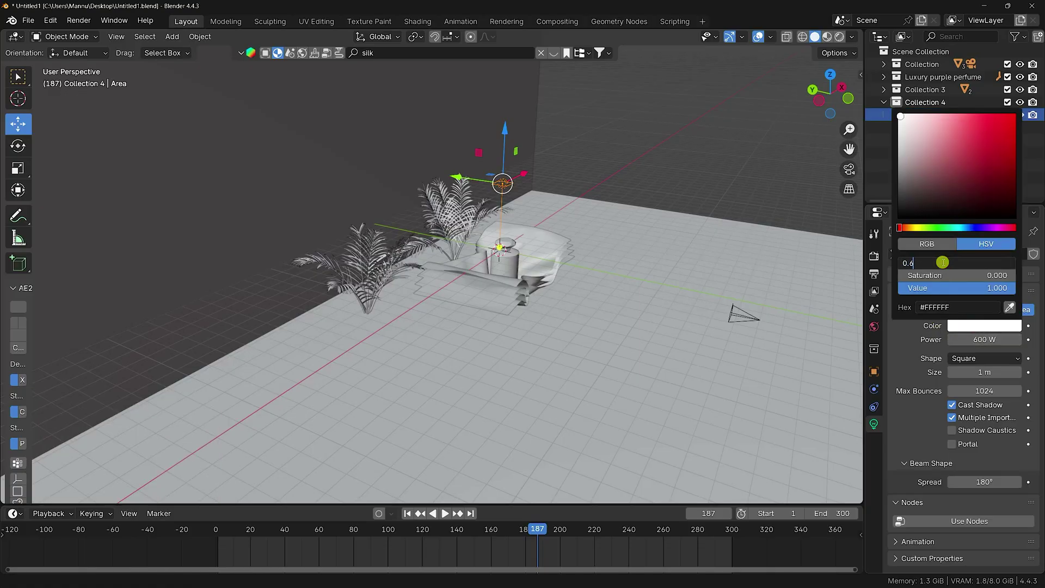
pyautogui.write('0.6')
pyautogui.press('Return')
pyautogui.click(939, 277)
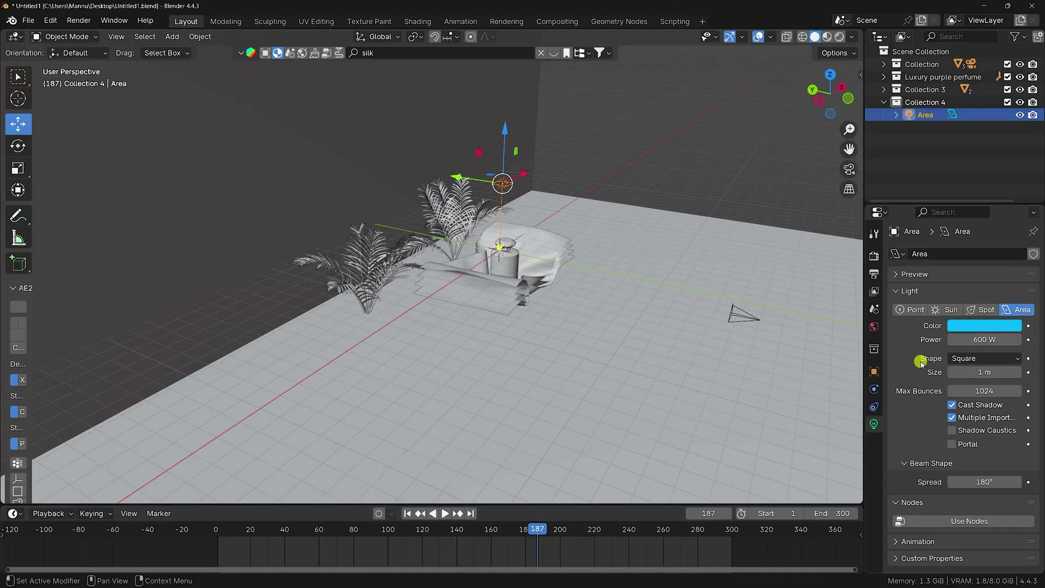
# Enlarge the area light to a size of about 18.1 m and change its shape to Disk.
pyautogui.moveTo(968, 371); pyautogui.dragTo(912, 366)
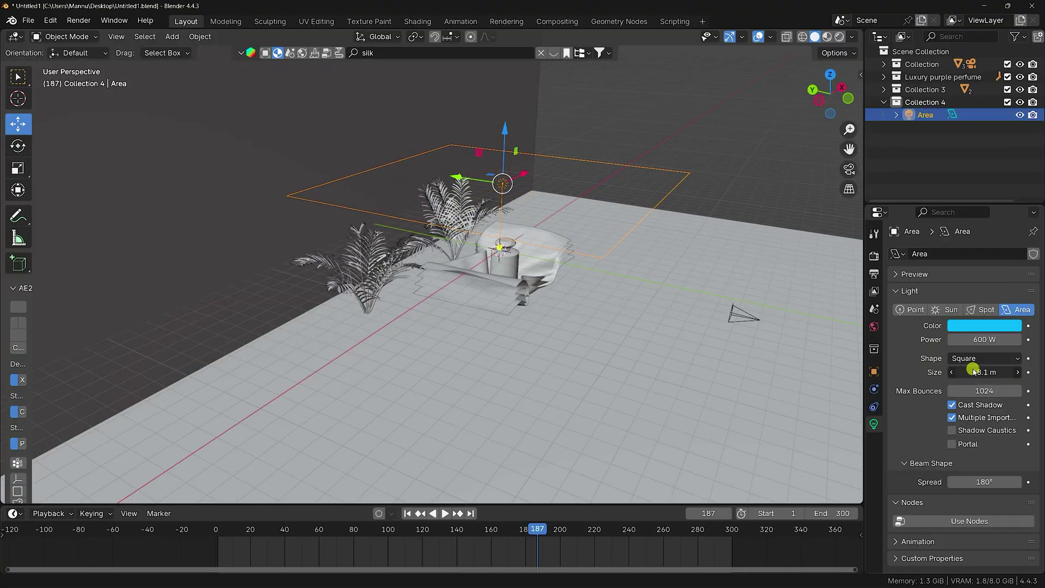
pyautogui.click(972, 358)
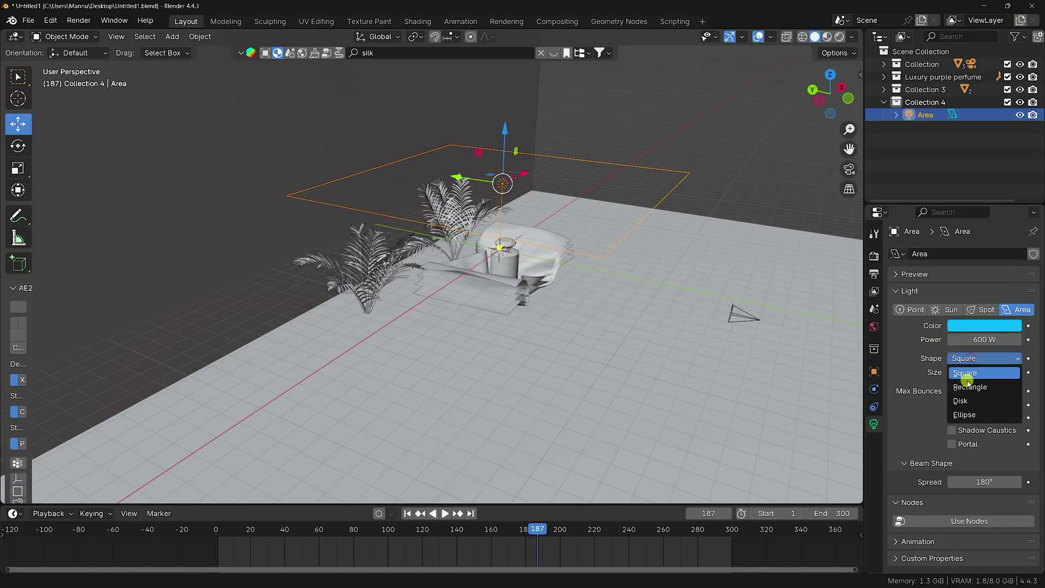
pyautogui.click(959, 397)
pyautogui.moveTo(702, 376); pyautogui.dragTo(463, 299, button='middle')
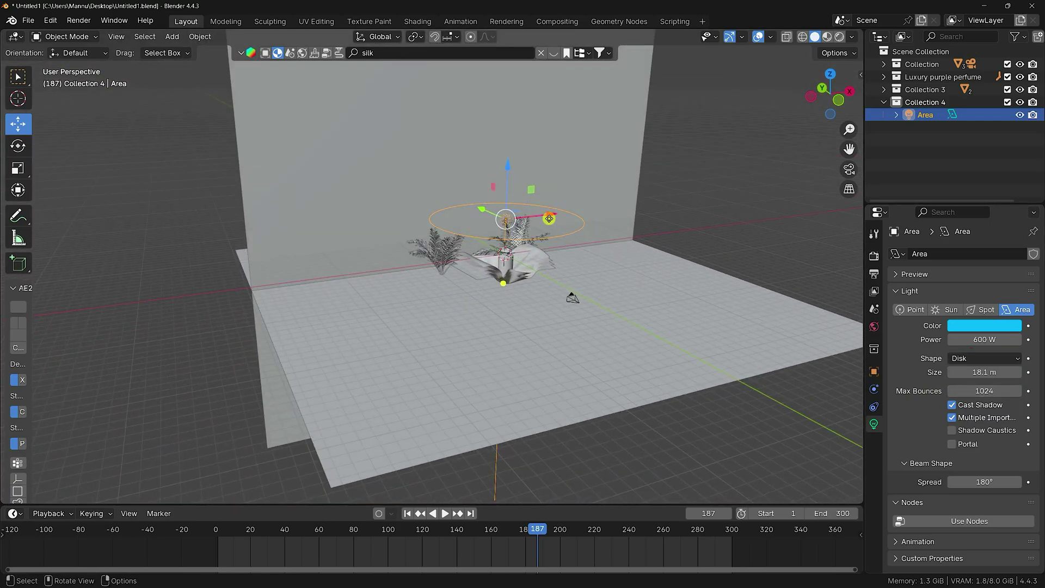
# Move the area light about -20.4 m along X and about 6.71 m along Y, beside the palms.
pyautogui.moveTo(549, 218); pyautogui.dragTo(376, 234)
pyautogui.moveTo(376, 234); pyautogui.dragTo(414, 233, button='middle')
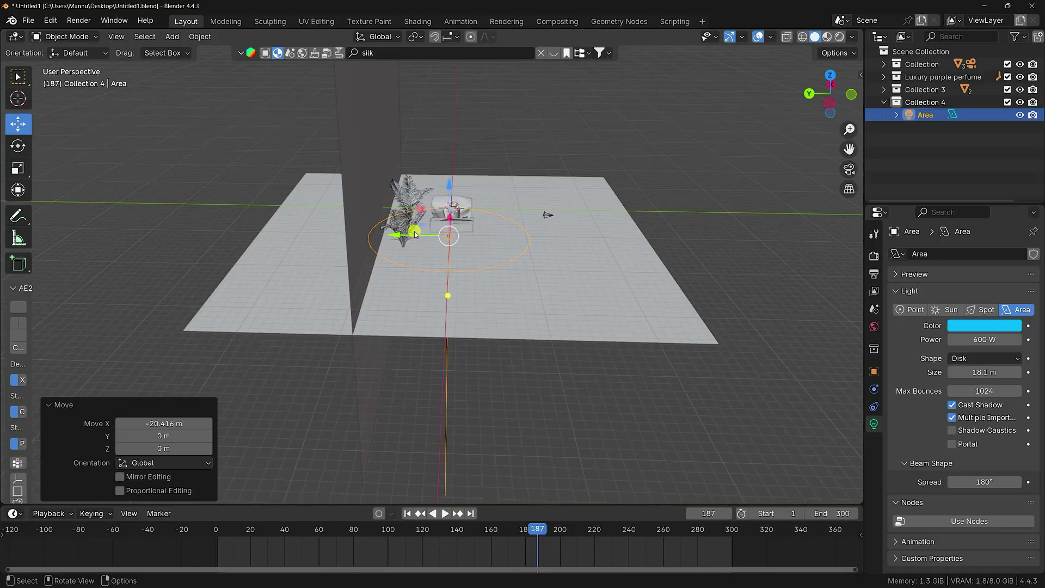
pyautogui.moveTo(414, 233); pyautogui.dragTo(338, 230)
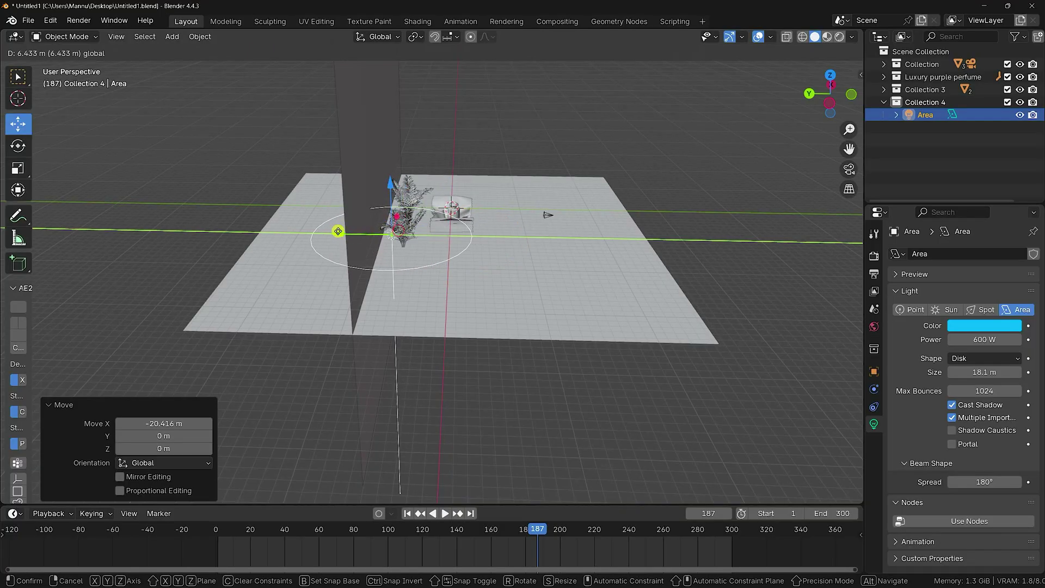
# Rotate the area light to -87° on Y and 11° on X so it faces across the scene.
pyautogui.click(873, 372)
pyautogui.moveTo(977, 333); pyautogui.dragTo(106, 349)
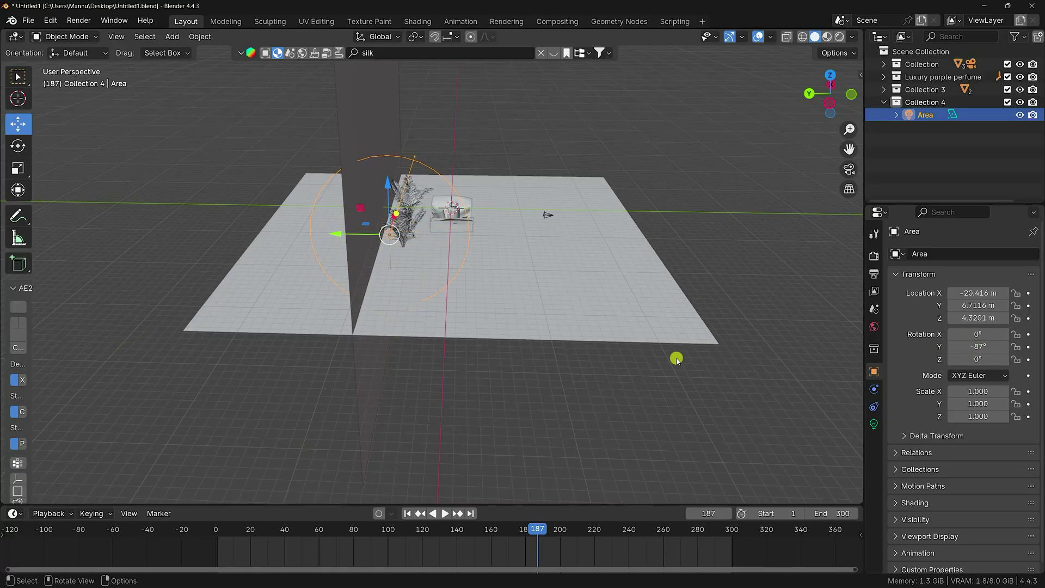
pyautogui.moveTo(674, 357); pyautogui.dragTo(413, 373, button='middle')
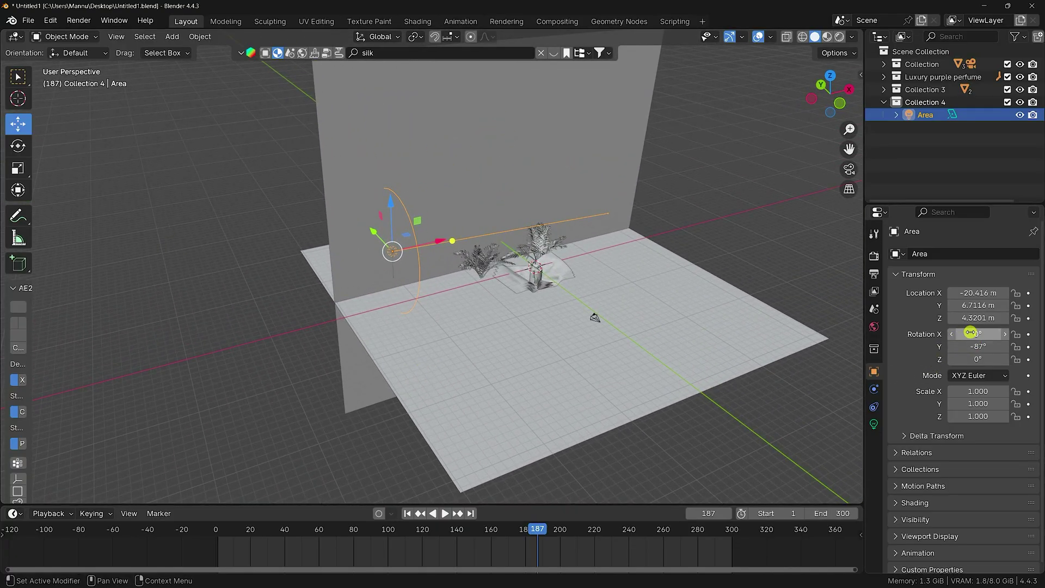
pyautogui.moveTo(977, 334); pyautogui.dragTo(648, 326)
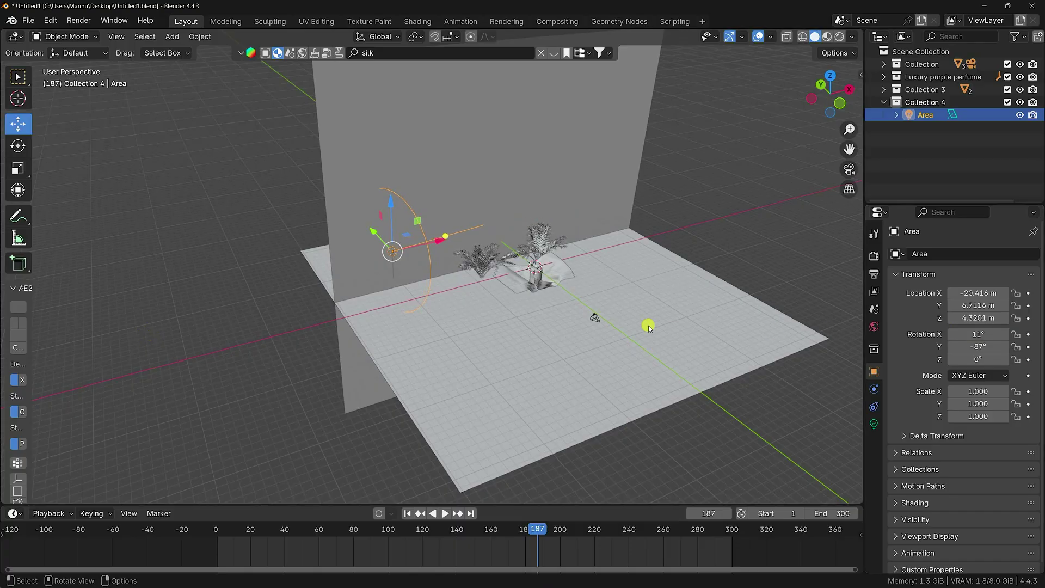
# Raise the area light to a Z location of about 8.37 m and tilt its Y rotation to -64°.
pyautogui.moveTo(394, 207); pyautogui.dragTo(391, 160)
pyautogui.moveTo(391, 161); pyautogui.dragTo(377, 211, button='middle')
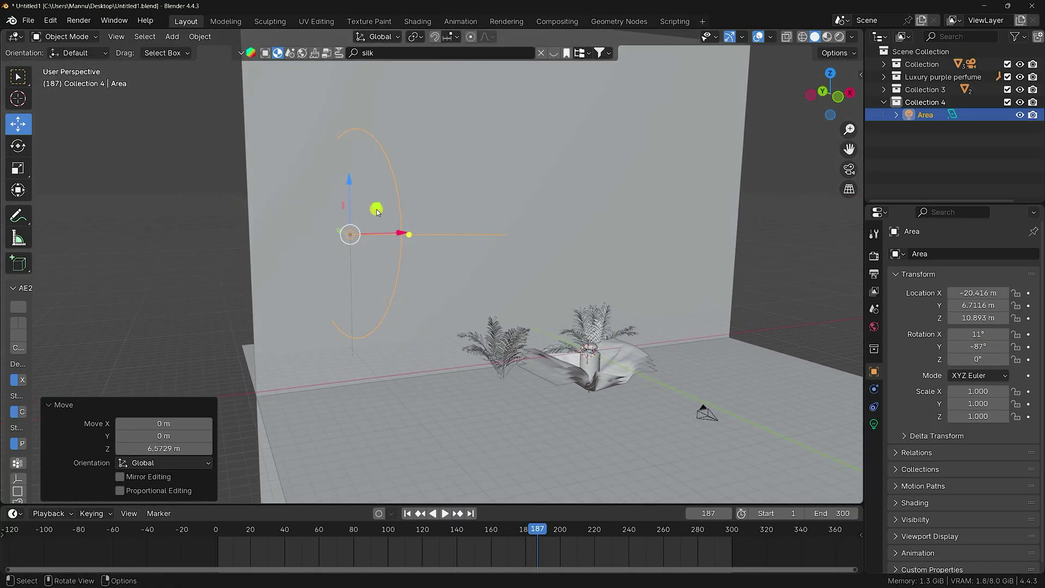
pyautogui.moveTo(350, 183); pyautogui.dragTo(351, 210)
pyautogui.moveTo(978, 359); pyautogui.dragTo(149, 347)
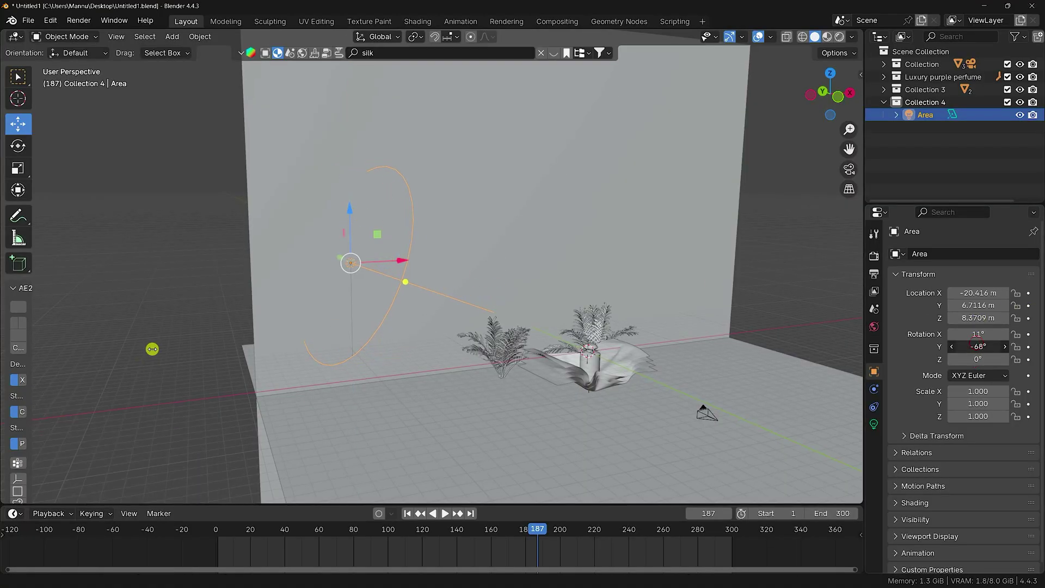
pyautogui.moveTo(593, 341); pyautogui.dragTo(522, 335, button='middle')
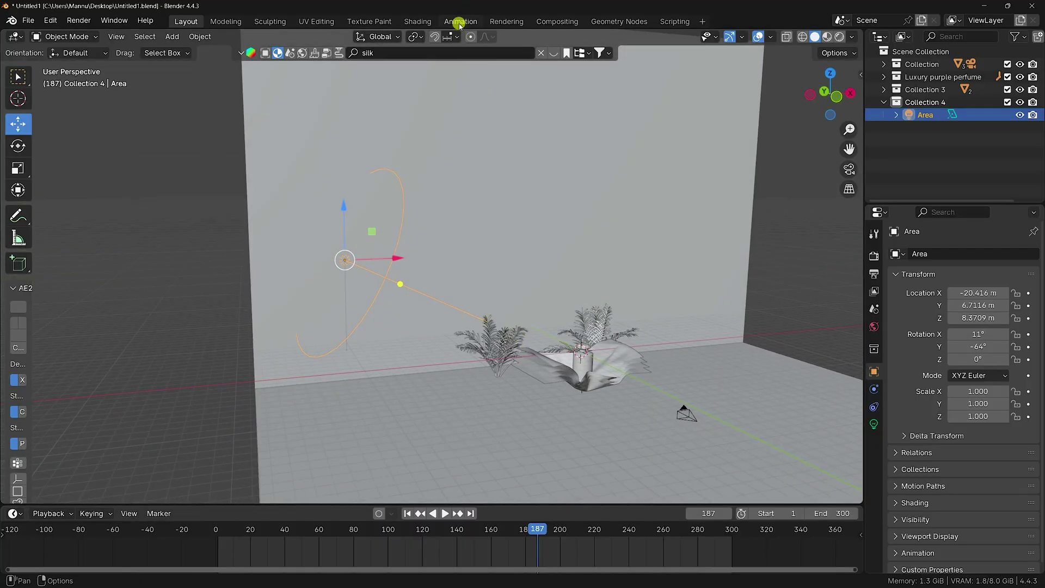
# Enable shader nodes for the area light and connect an image texture with mapping nodes to the emission color.
pyautogui.click(417, 21)
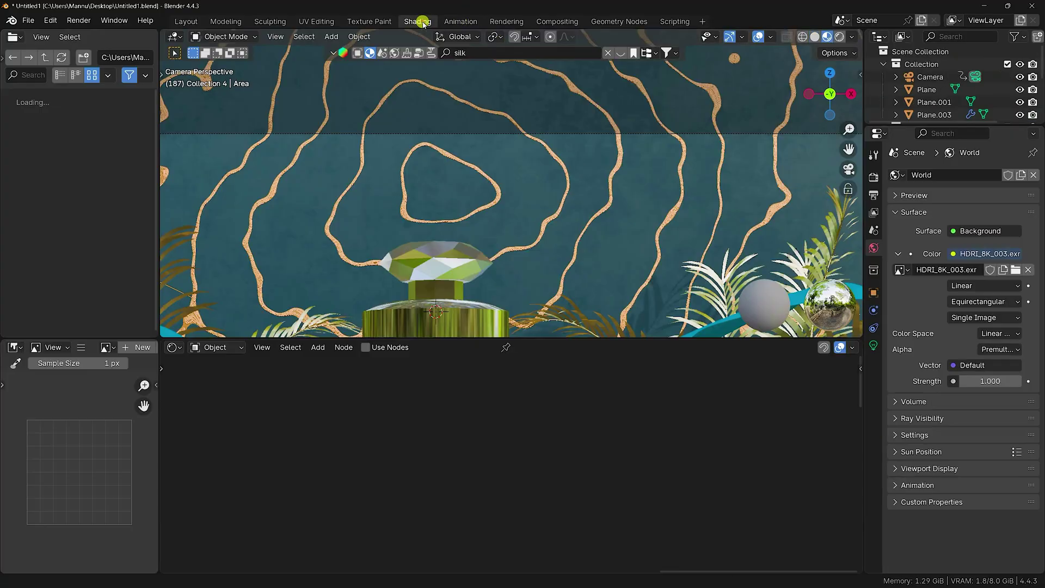
pyautogui.click(370, 348)
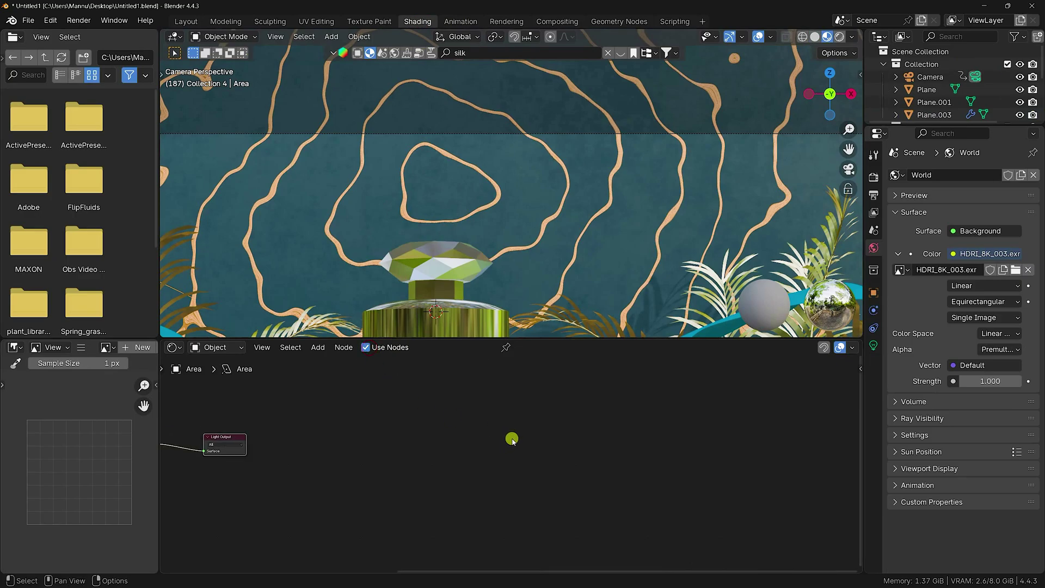
pyautogui.scroll(5, 536, 428)
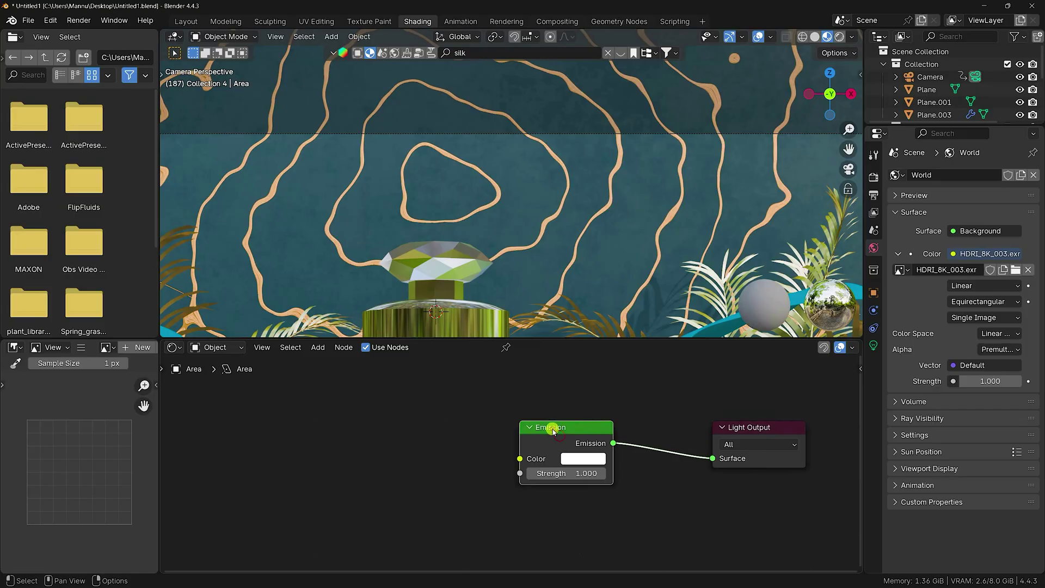
pyautogui.hotkey('ctrl', 't')
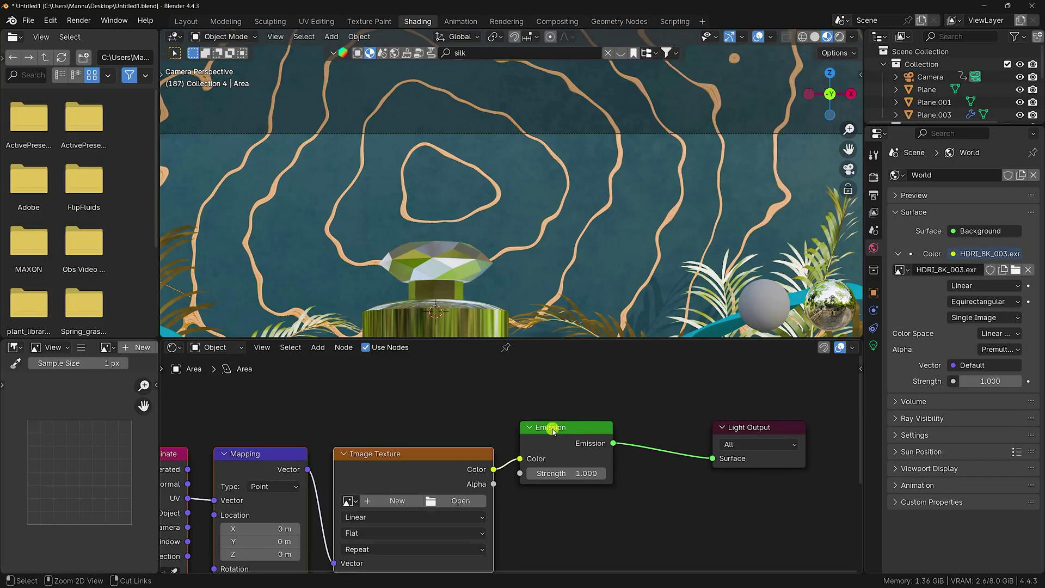
# Load BG Light.png from the blender cloth product folder into the image texture and set the emission strength to 40.
pyautogui.click(460, 501)
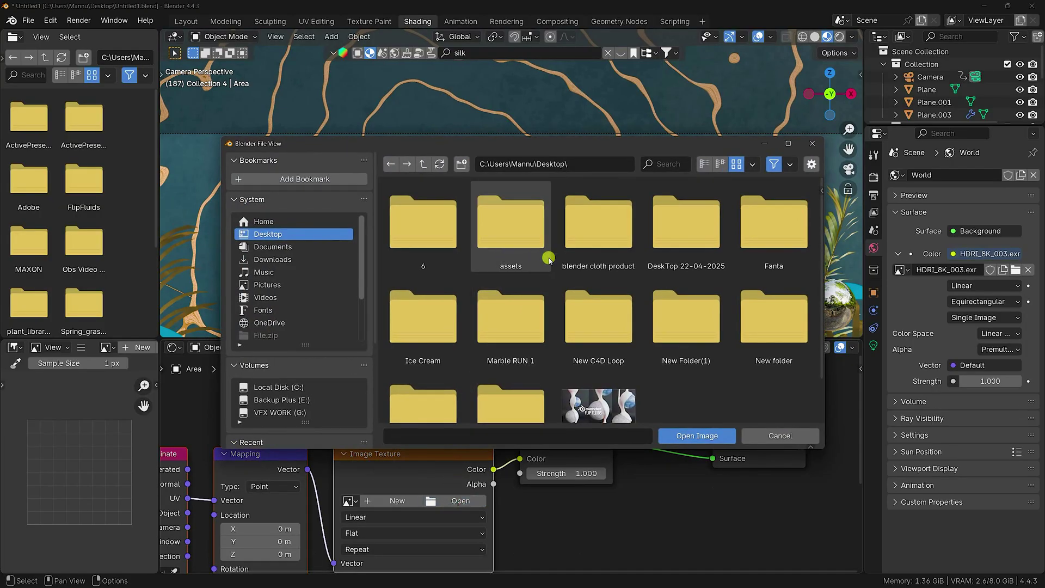
pyautogui.doubleClick(599, 242)
pyautogui.click(615, 328)
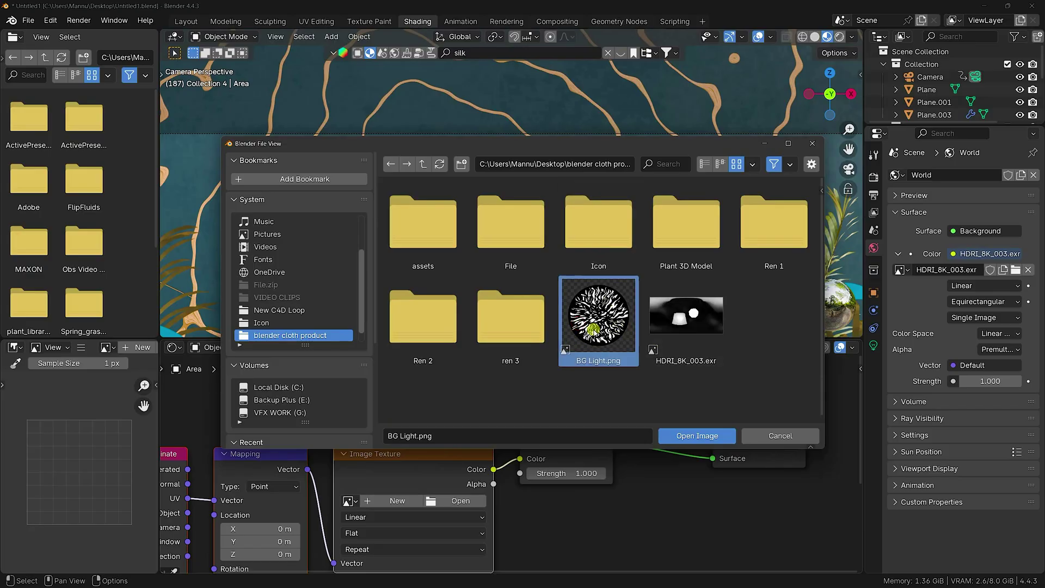
pyautogui.click(694, 436)
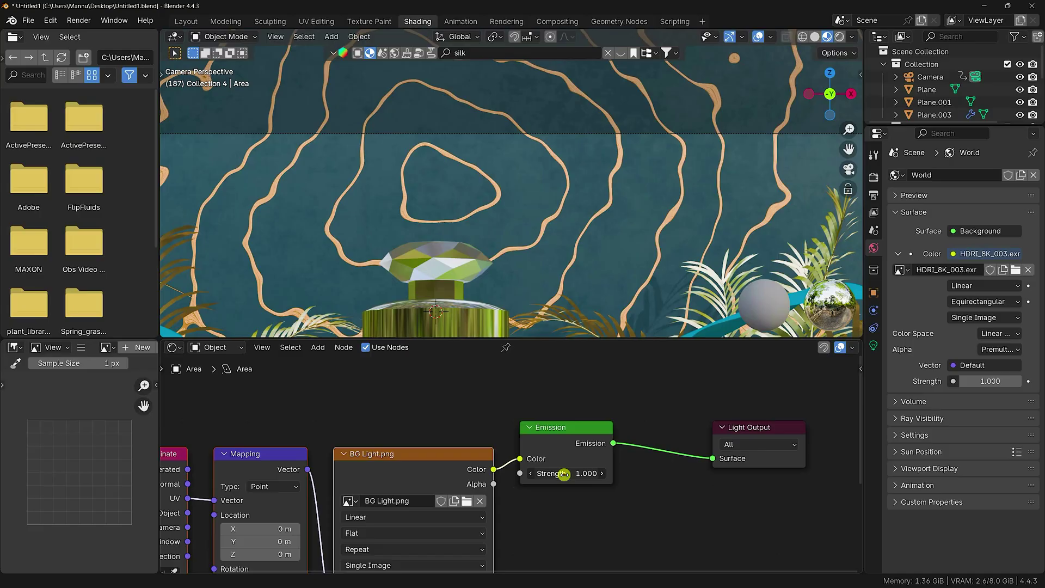
pyautogui.press('Return')
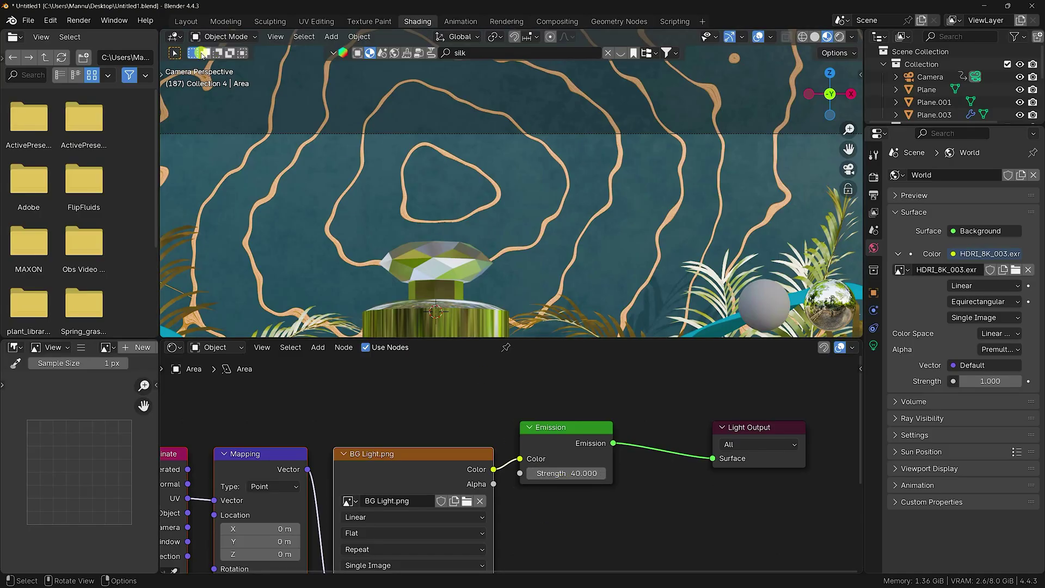
# Return to the Layout workspace and preview the lighting through the camera in rendered shading.
pyautogui.click(185, 22)
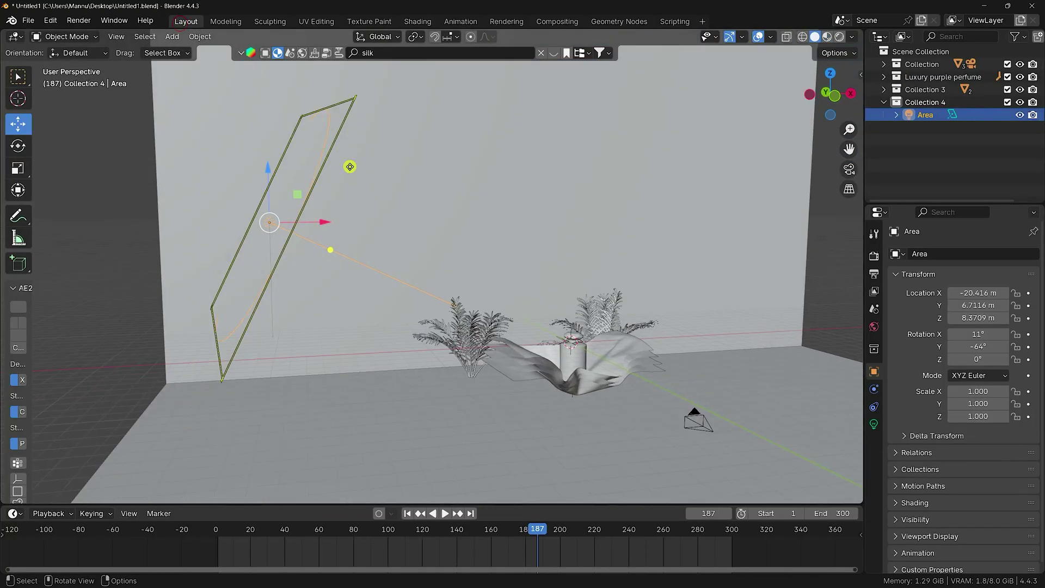
pyautogui.press('KP_0')
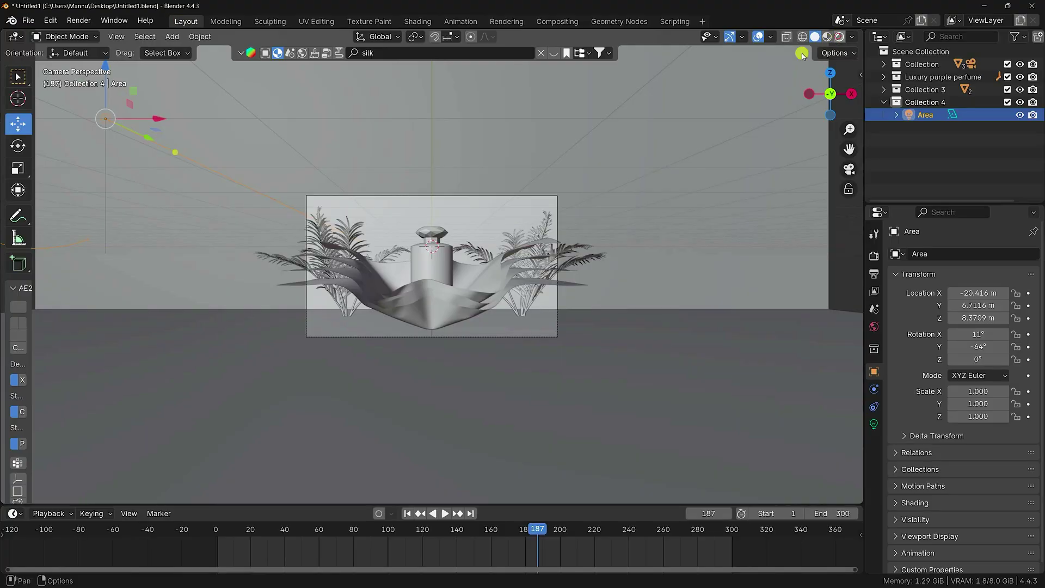
pyautogui.press('z')
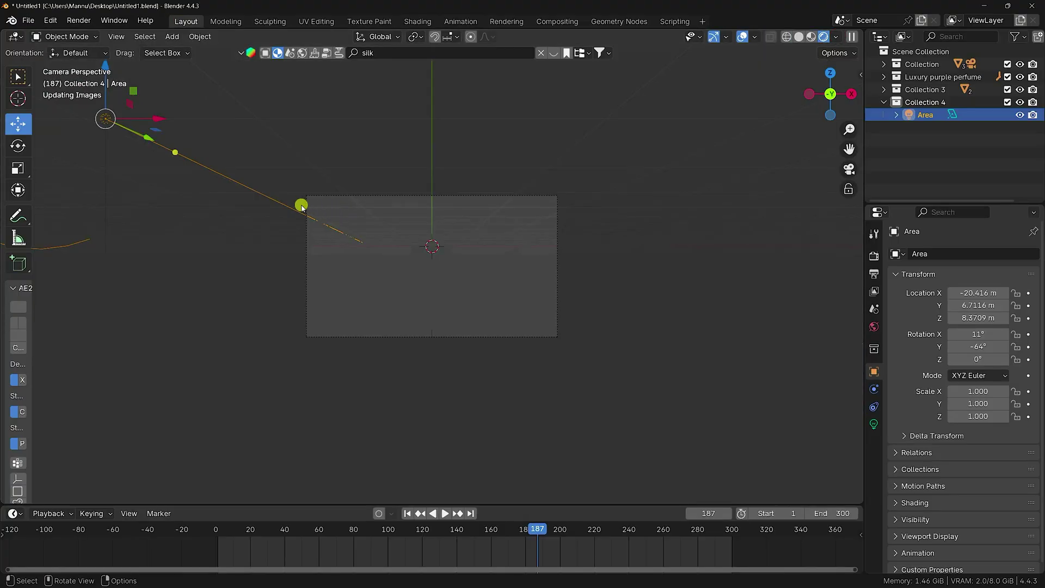
pyautogui.moveTo(302, 206); pyautogui.dragTo(360, 175)
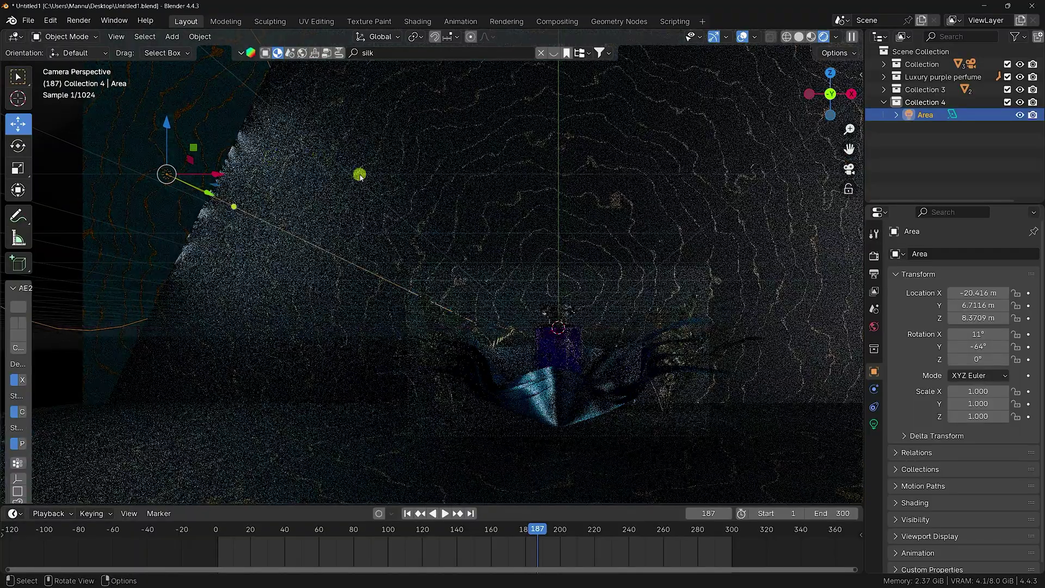
# Set the area light's size to 20 m and its beam spread to 0.5°.
pyautogui.click(870, 423)
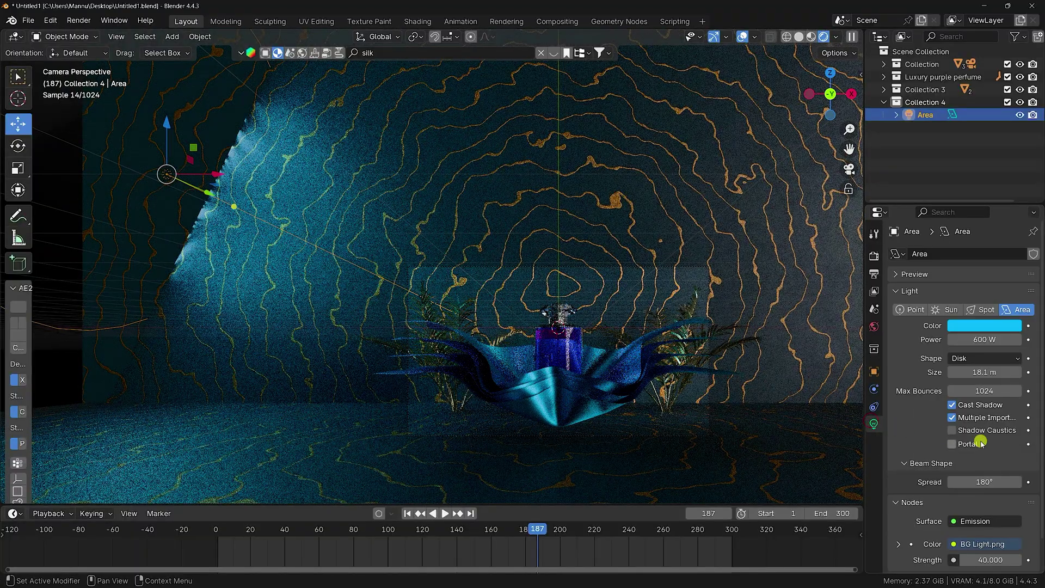
pyautogui.click(978, 371)
pyautogui.write('20')
pyautogui.press('Return')
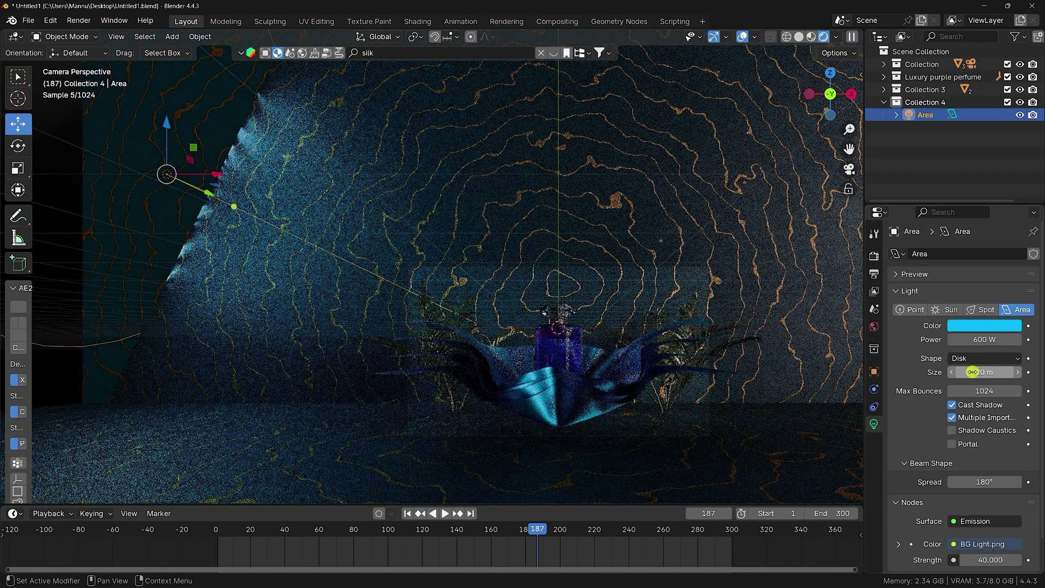
pyautogui.scroll(-2, 926, 444)
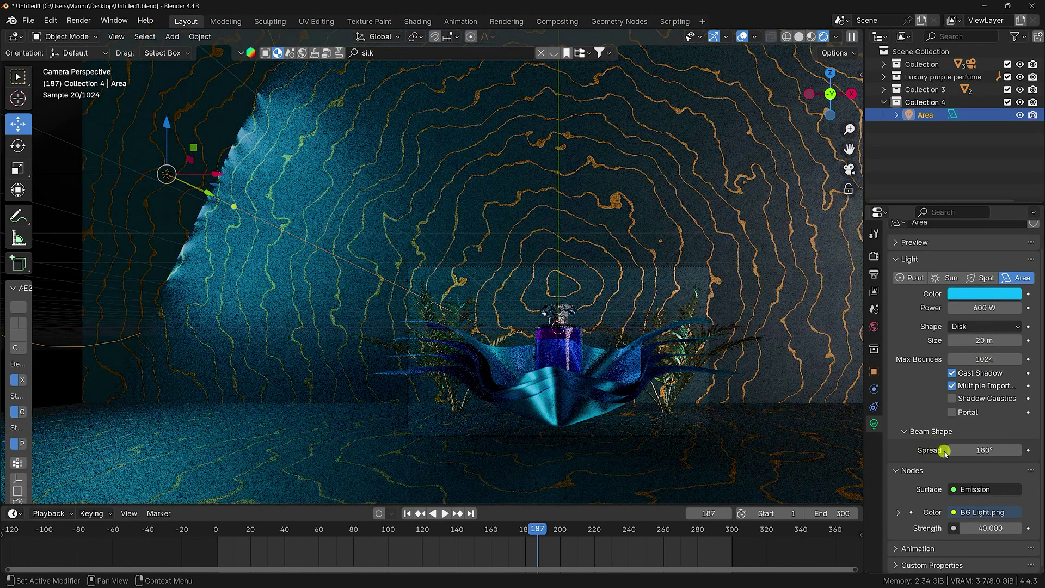
pyautogui.click(987, 452)
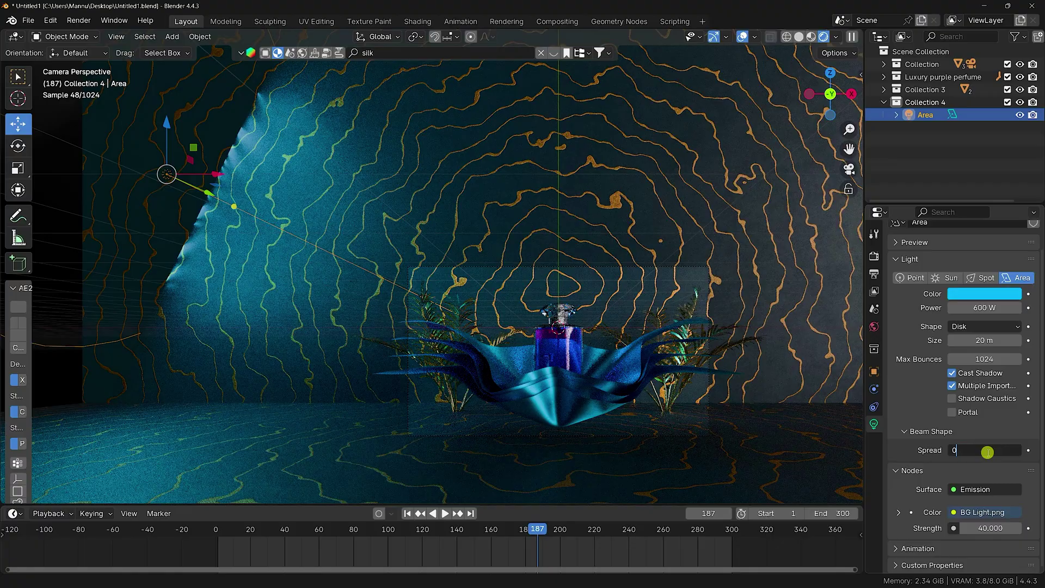
pyautogui.press('Return')
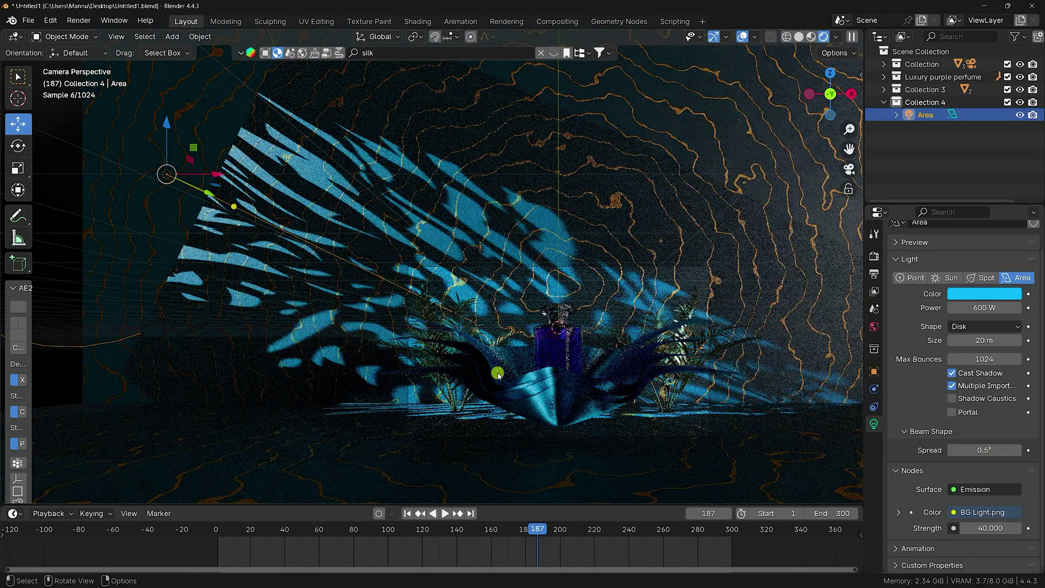
# Expand the light's BG Light.png texture settings and move the area light about 3.53 m along X toward the bottle.
pyautogui.scroll(2, 473, 363)
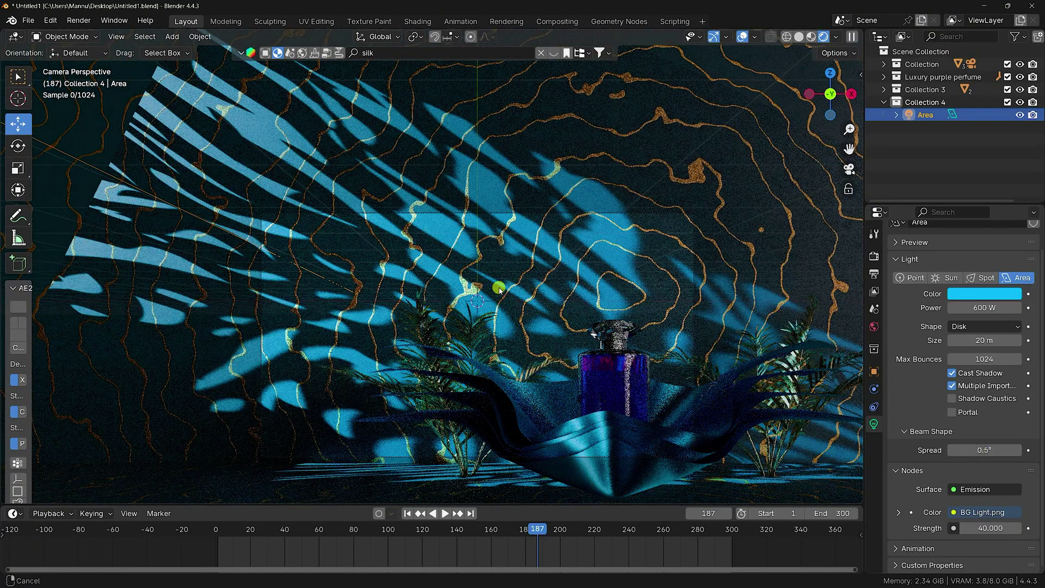
pyautogui.keyDown('shift'); pyautogui.moveTo(497, 289); pyautogui.dragTo(469, 278, button='middle'); pyautogui.keyUp('shift')
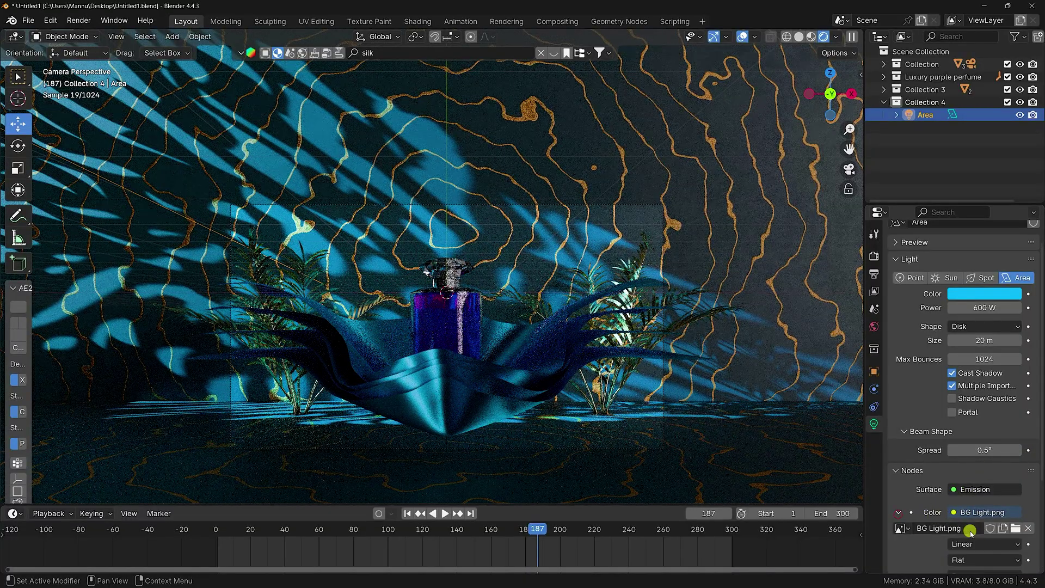
pyautogui.click(898, 512)
pyautogui.scroll(-5, 920, 531)
pyautogui.moveTo(366, 284); pyautogui.dragTo(161, 173)
pyautogui.press('g')
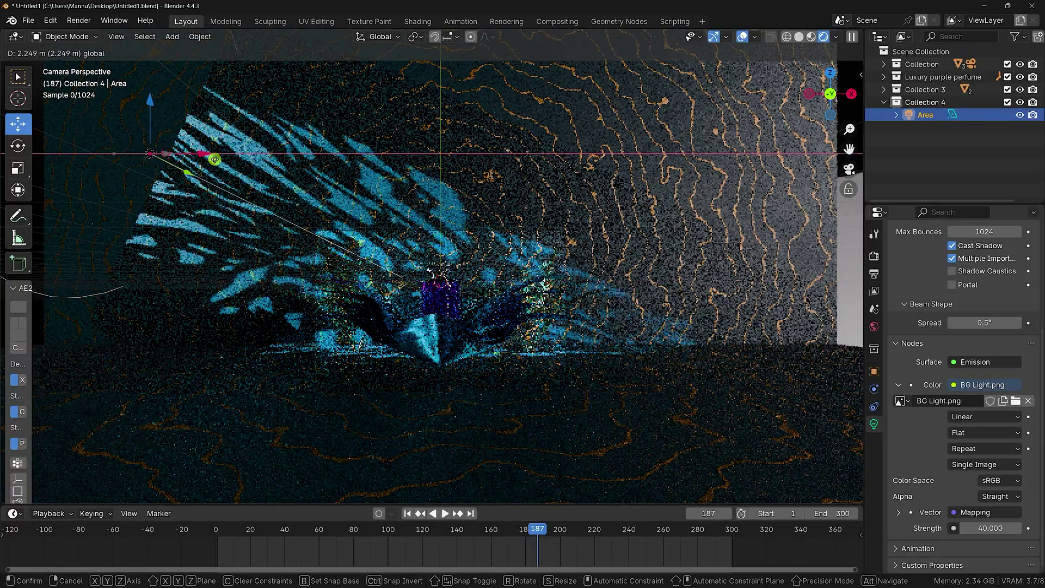
pyautogui.press('x')
pyautogui.click(227, 163)
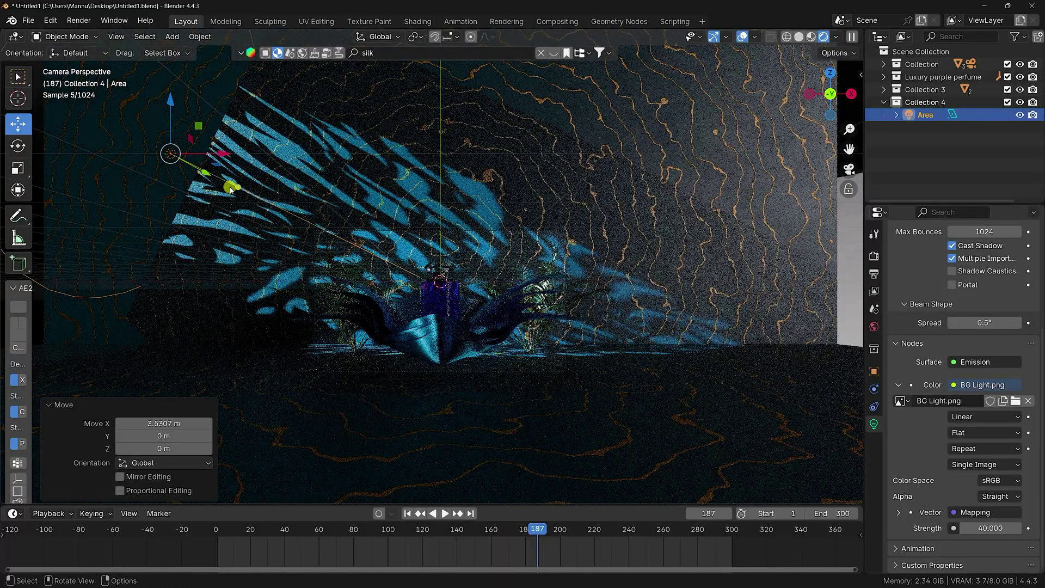
# Examine the patterned light on the bottle and backdrop at frames 1 and 183, and return to solid shading.
pyautogui.click(407, 514)
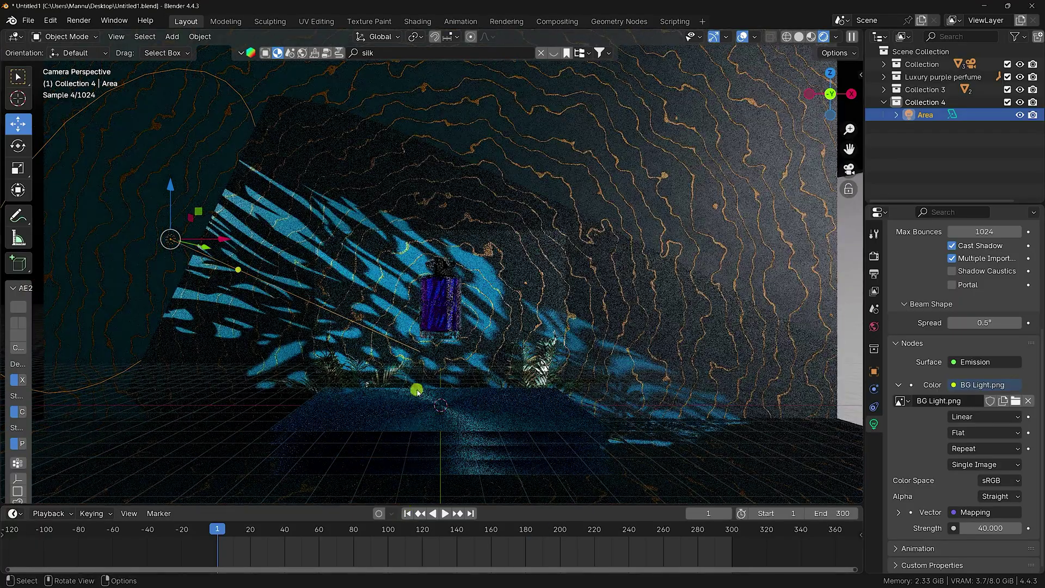
pyautogui.moveTo(417, 380); pyautogui.dragTo(417, 373, button='middle')
pyautogui.press('KP_0')
pyautogui.scroll(5, 454, 345)
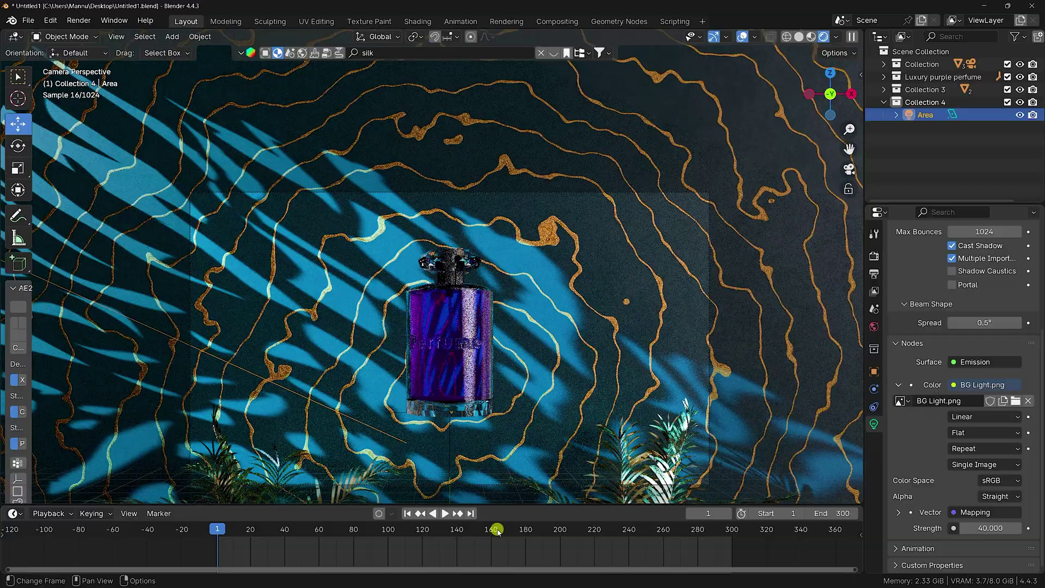
pyautogui.click(531, 530)
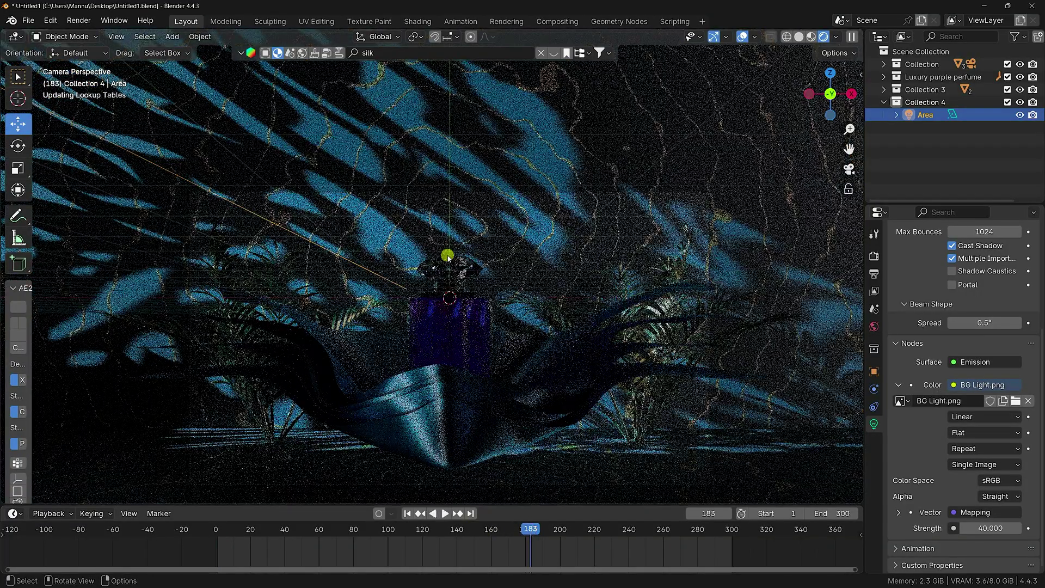
pyautogui.scroll(2, 391, 323)
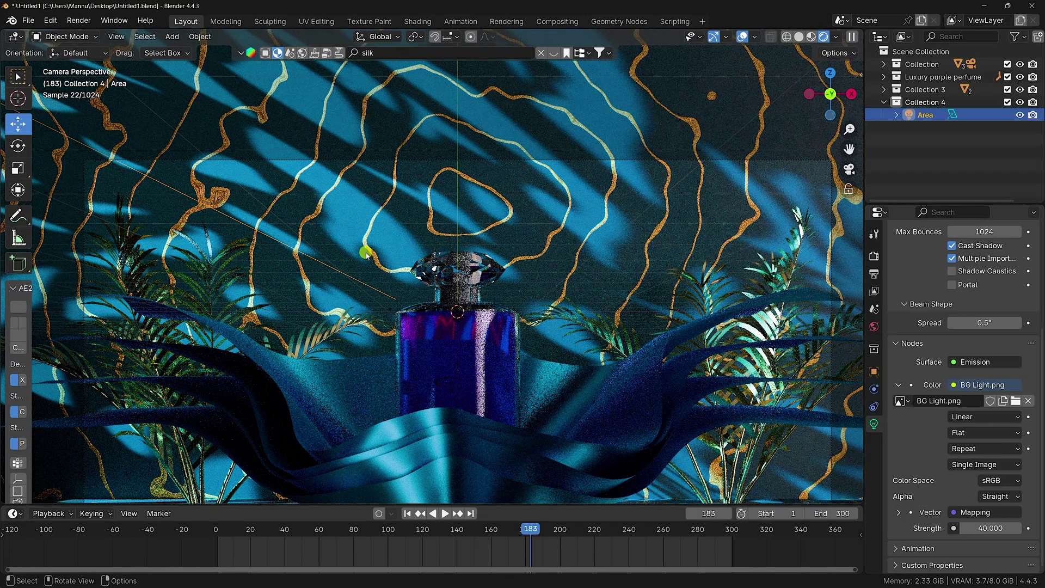
pyautogui.scroll(-3, 364, 256)
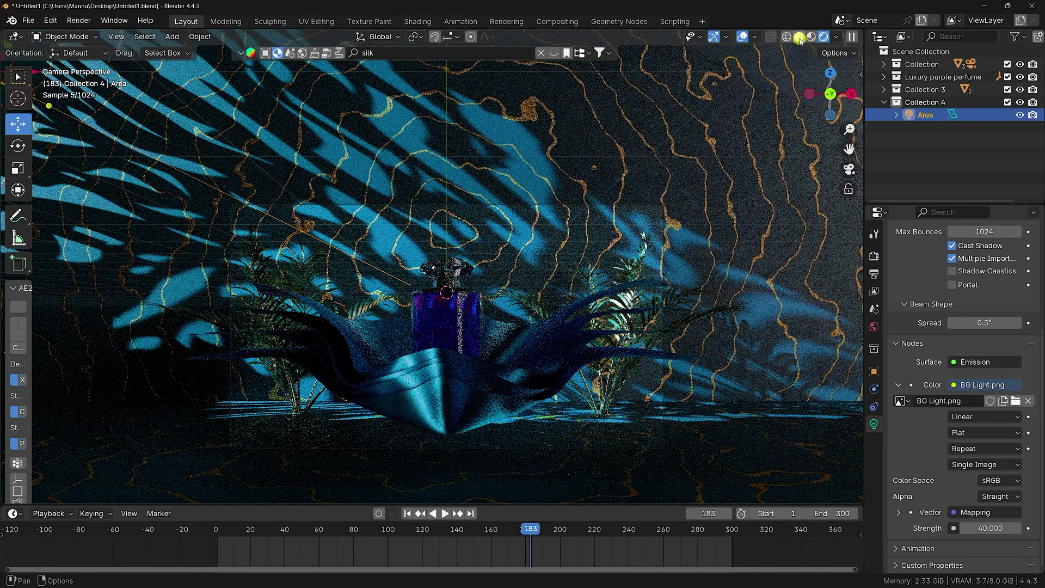
pyautogui.click(799, 37)
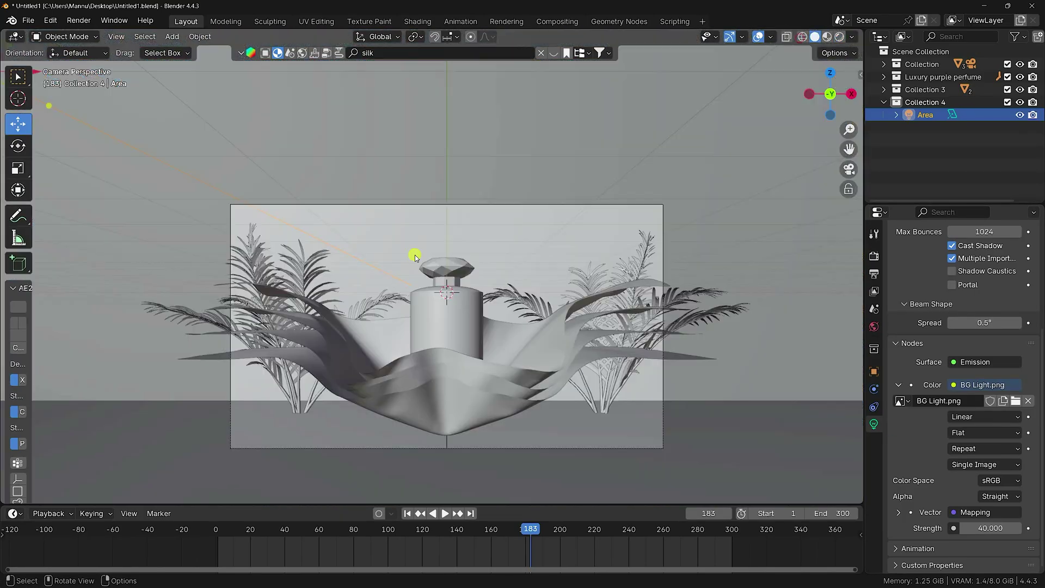
# Save the project file.
pyautogui.scroll(-3, 413, 260)
pyautogui.moveTo(408, 263)
pyautogui.mouseDown(button='middle')
pyautogui.moveTo(467, 333)
pyautogui.moveTo(383, 256)
pyautogui.mouseUp(button='middle')
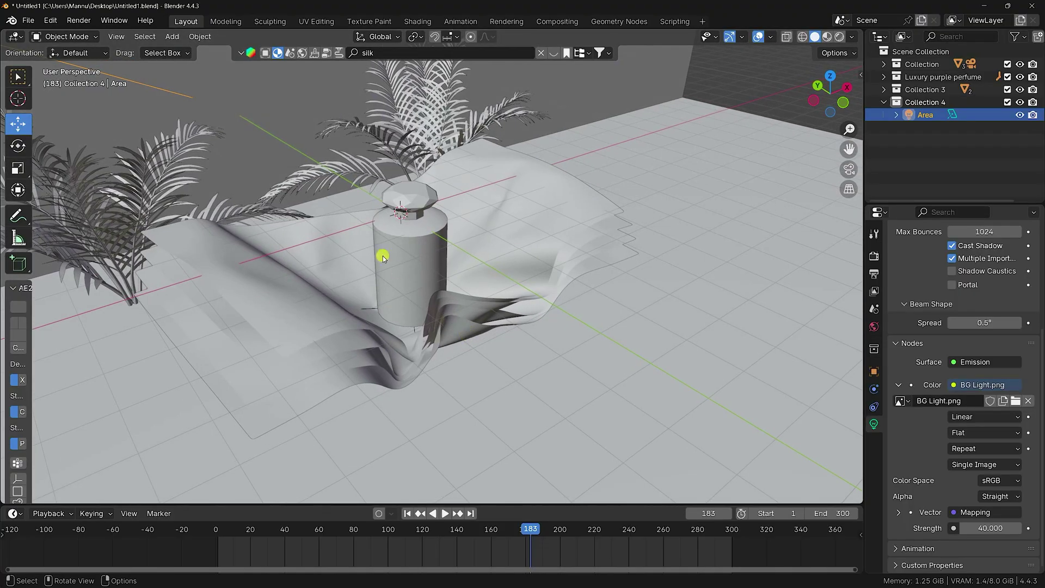
pyautogui.hotkey('ctrl', 's')
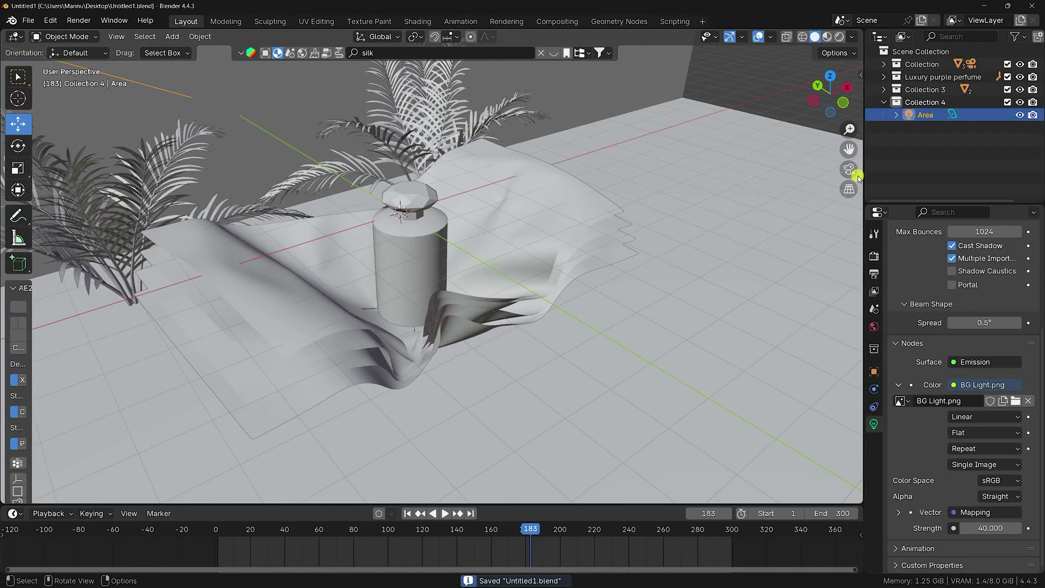
# Add an area light to Collection 4 and raise it about 5.28 m above the bottle.
pyautogui.click(921, 102)
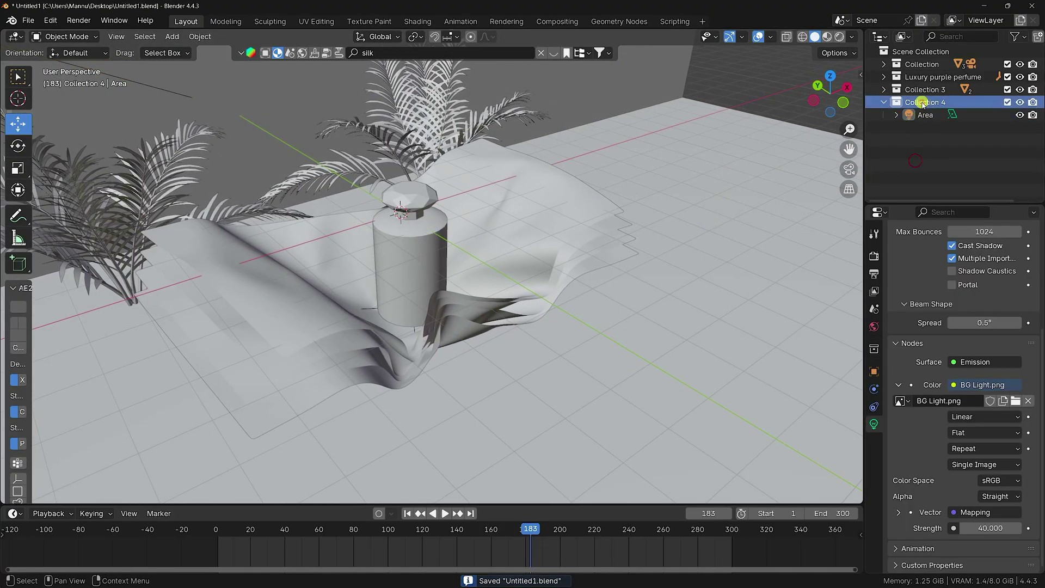
pyautogui.click(171, 37)
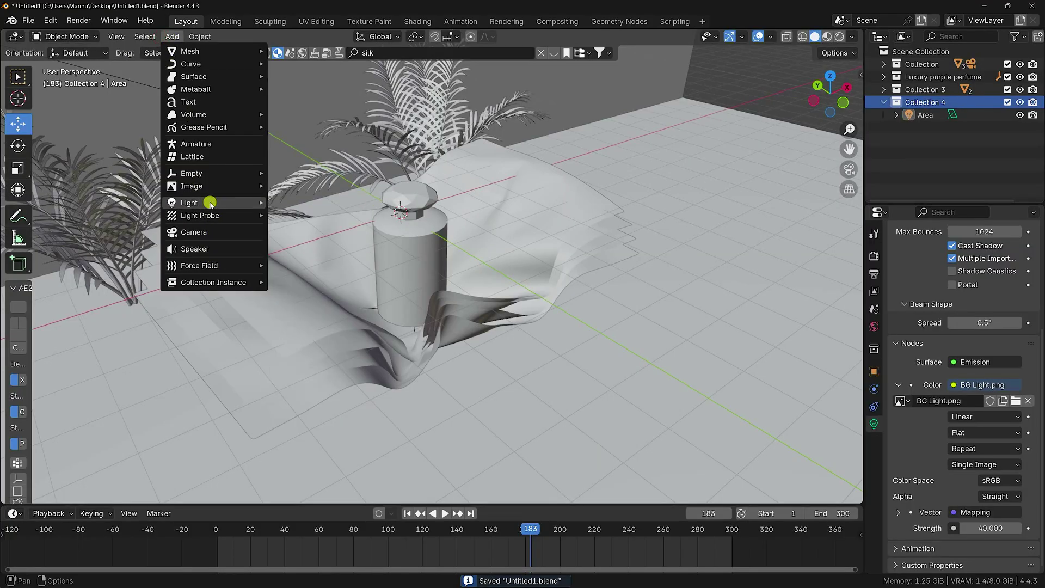
pyautogui.moveTo(256, 203)
pyautogui.click(302, 244)
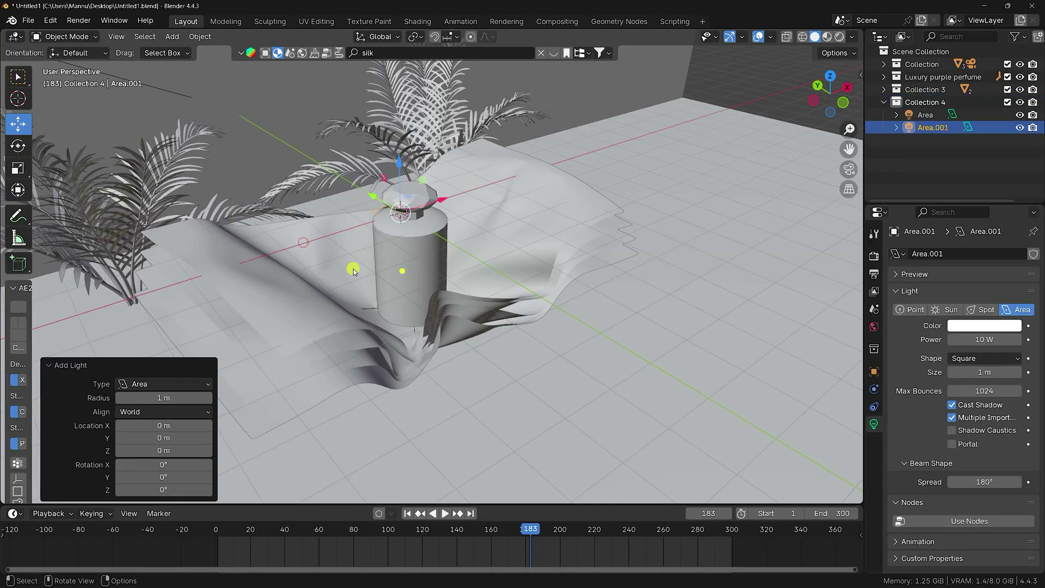
pyautogui.scroll(-3, 417, 288)
pyautogui.moveTo(414, 179); pyautogui.dragTo(414, 77)
# Set the overhead area light's power to 100 W and its size to 5 m.
pyautogui.click(975, 339)
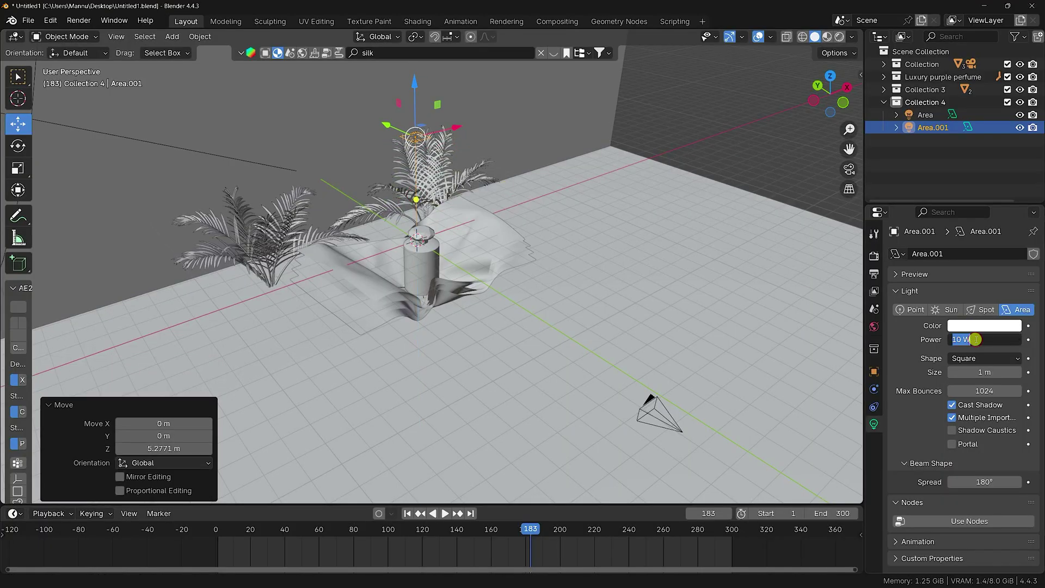
pyautogui.press('Return')
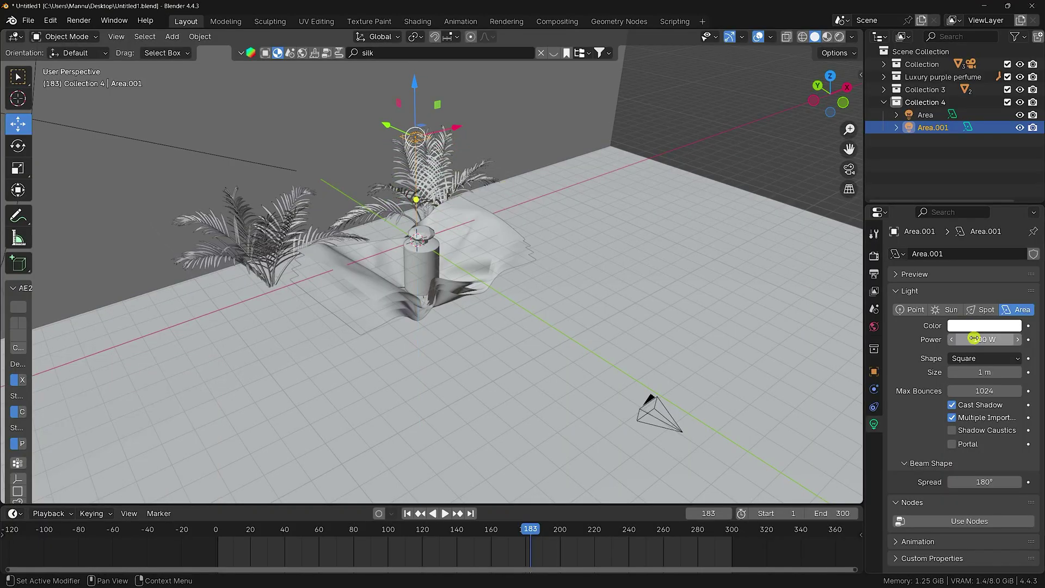
pyautogui.click(979, 371)
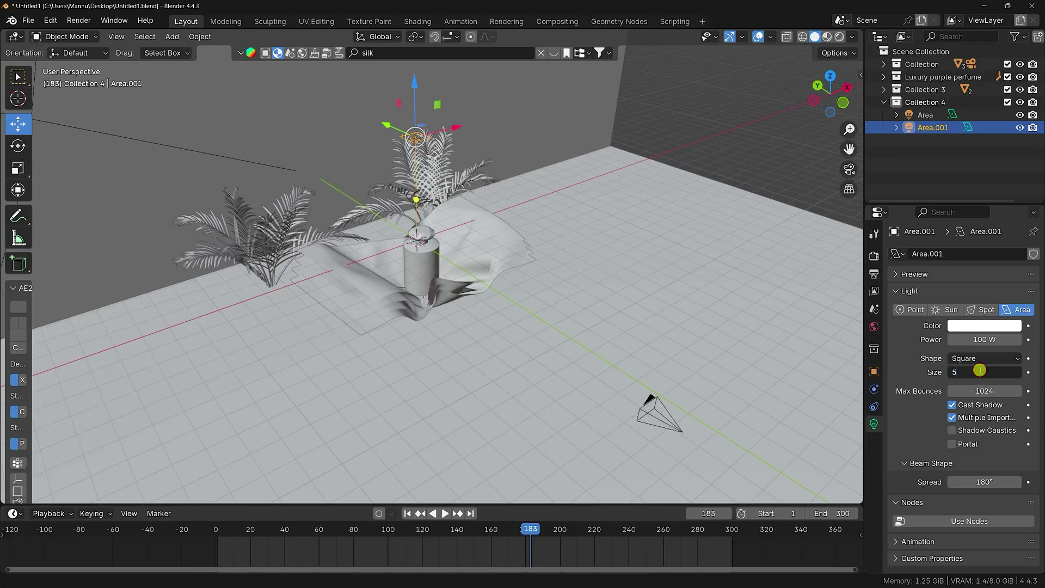
pyautogui.press('Return')
# Move the overhead light about -0.42 m along Y to centre it over the bottle.
pyautogui.moveTo(721, 291); pyautogui.dragTo(603, 270, button='middle')
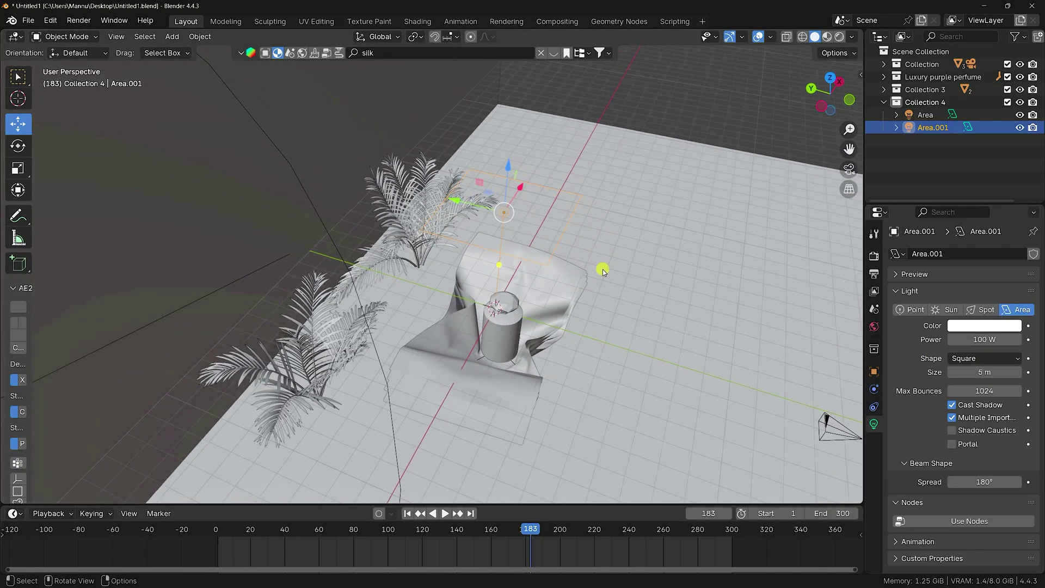
pyautogui.press('KP_7')
pyautogui.scroll(5, 322, 345)
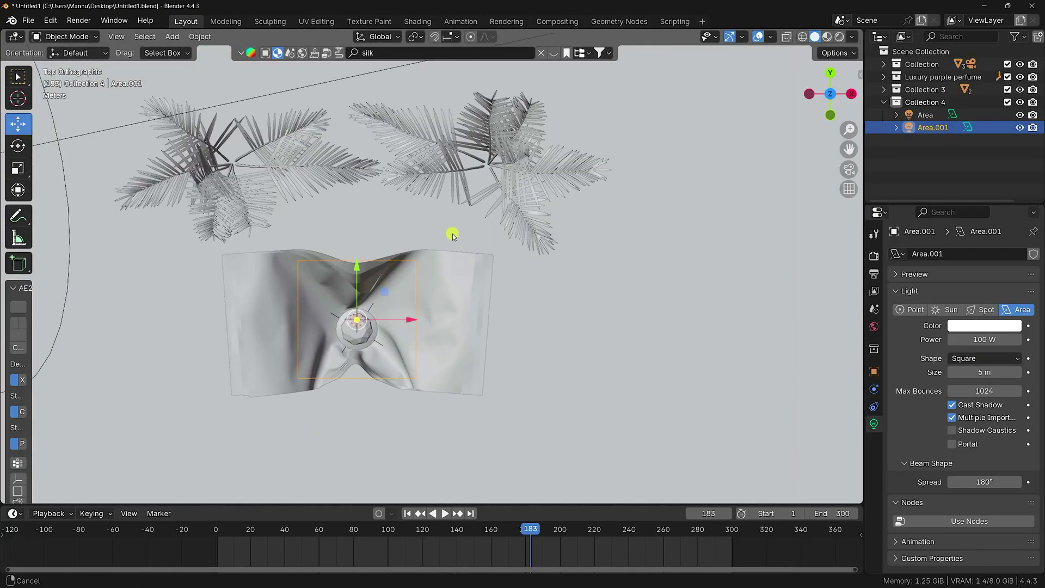
pyautogui.moveTo(384, 240); pyautogui.dragTo(387, 246)
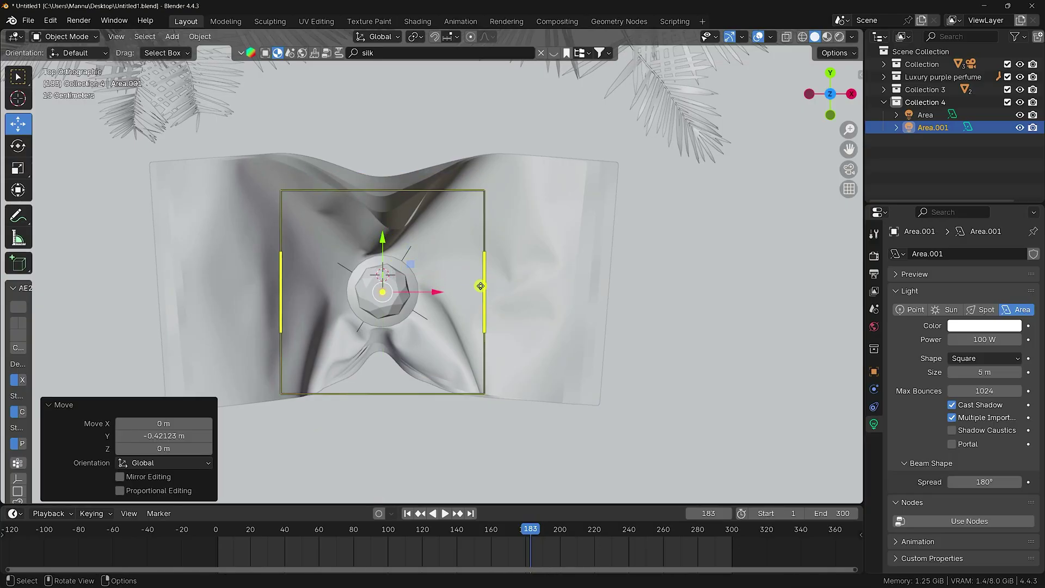
# Widen the overhead light to an X scale of 2.1, keeping Y and Z scale at 1.
pyautogui.click(874, 372)
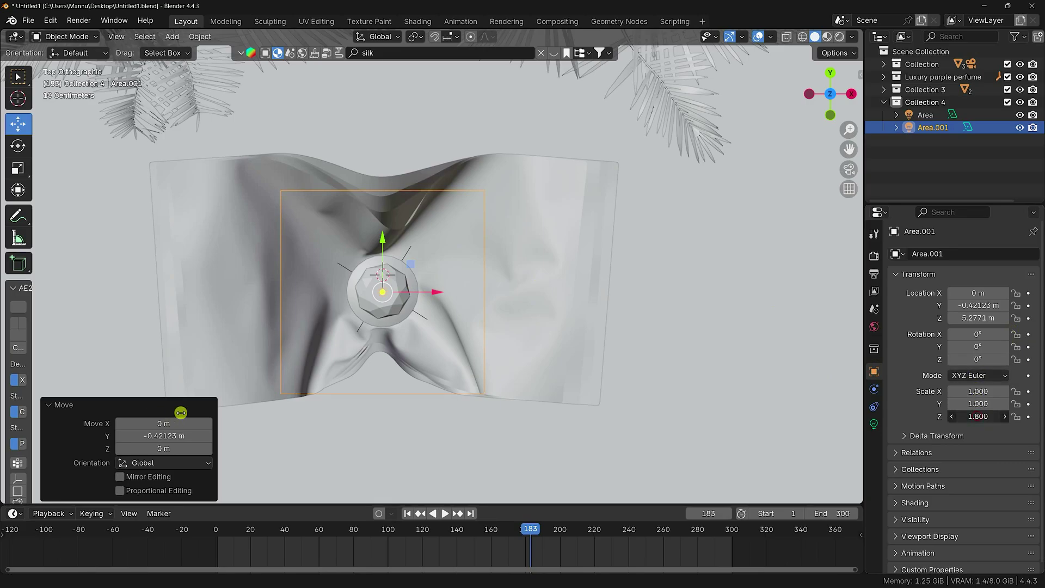
pyautogui.moveTo(180, 412); pyautogui.dragTo(152, 404)
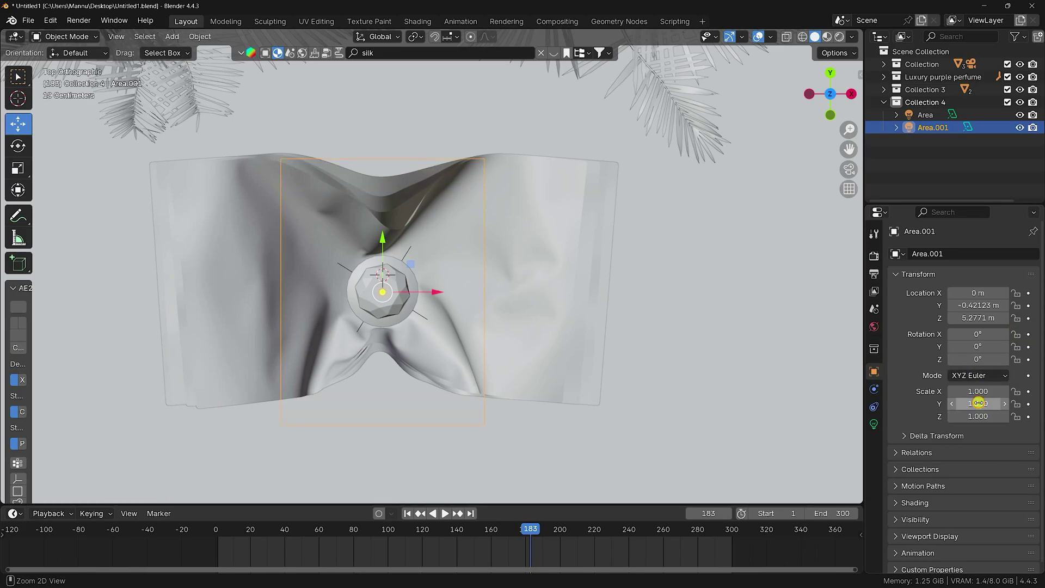
pyautogui.press('BackSpace')
pyautogui.moveTo(973, 391); pyautogui.dragTo(154, 391)
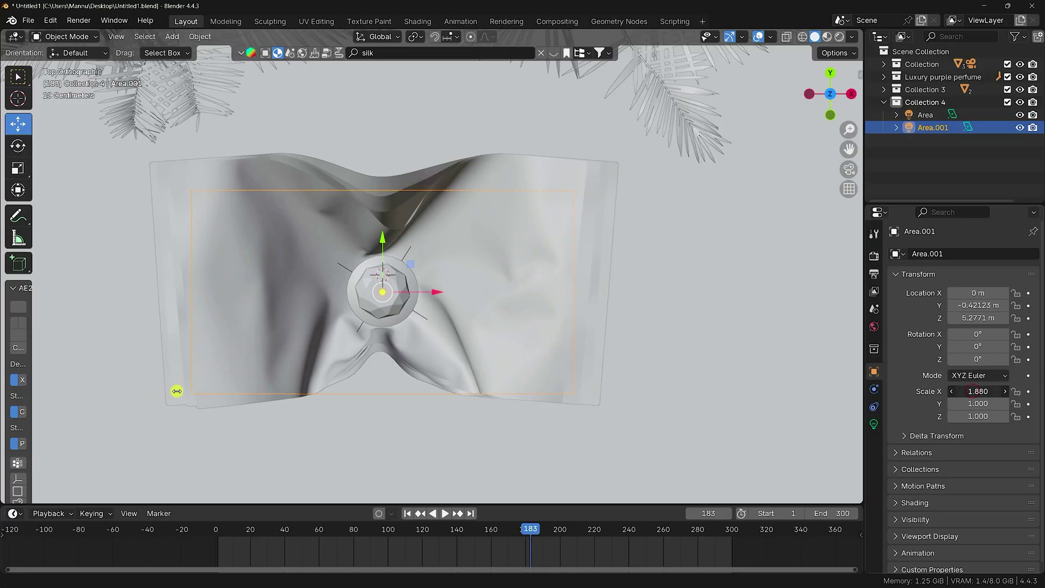
# Duplicate the overhead light and move the copy about 6.23 m along Y toward the palms.
pyautogui.scroll(-5, 464, 300)
pyautogui.moveTo(464, 300); pyautogui.dragTo(416, 325, button='middle')
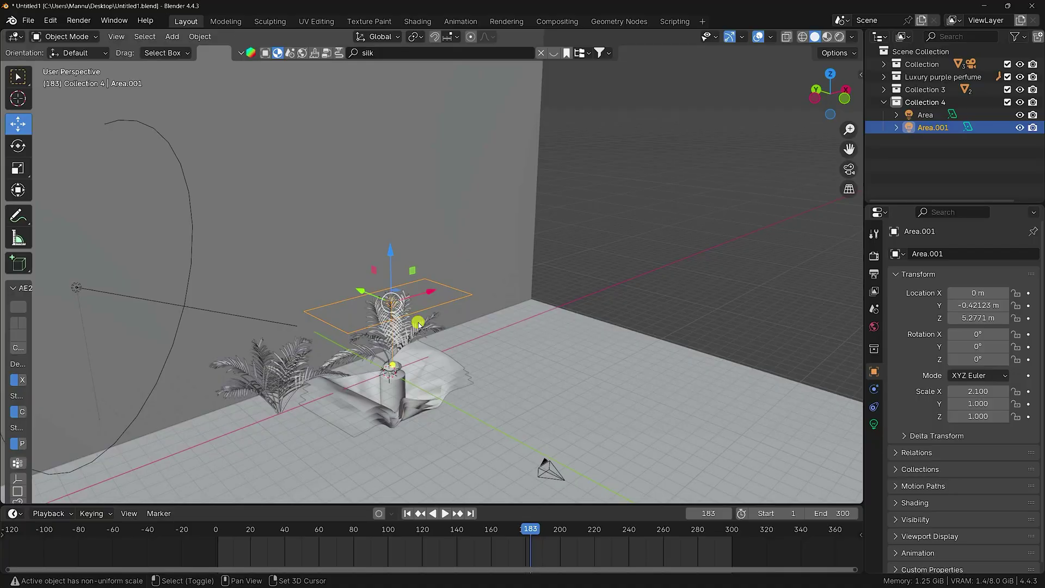
pyautogui.hotkey('shift', 'd')
pyautogui.rightClick(418, 322)
pyautogui.moveTo(415, 324)
pyautogui.mouseDown(button='middle')
pyautogui.moveTo(345, 401)
pyautogui.moveTo(315, 396)
pyautogui.moveTo(407, 333)
pyautogui.moveTo(432, 328)
pyautogui.moveTo(430, 318)
pyautogui.mouseUp(button='middle')
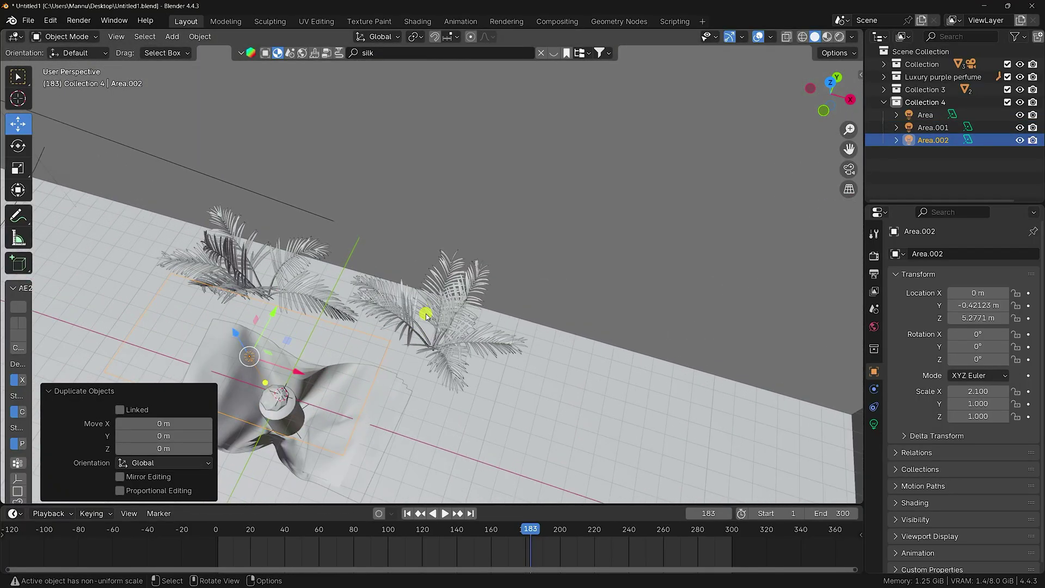
pyautogui.moveTo(272, 325); pyautogui.dragTo(338, 205)
# Reset the copy's X scale to 1 and move it about 6.64 m along X and 1.29 m along Y over the right palm.
pyautogui.press('KP_7')
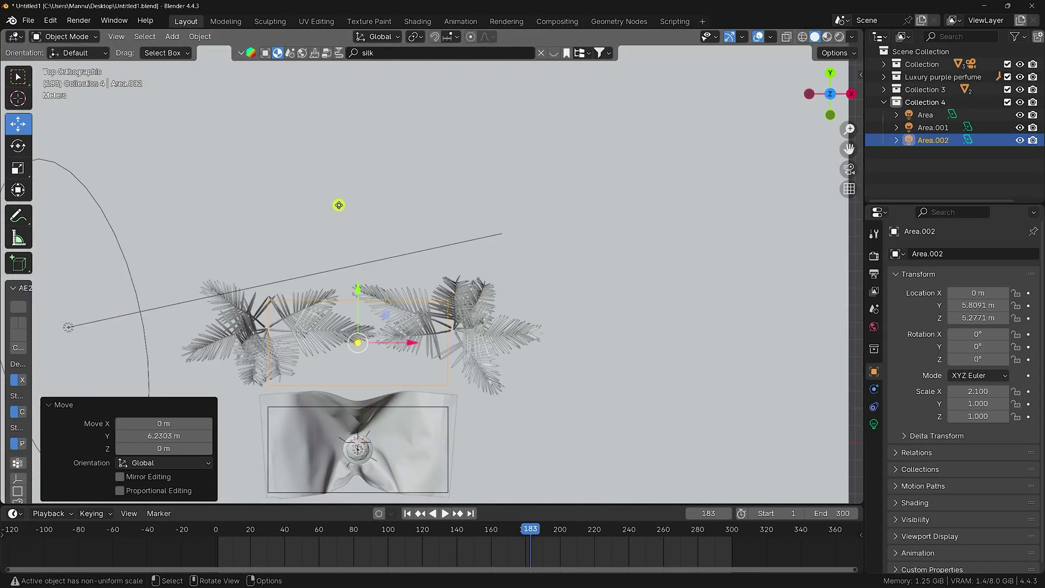
pyautogui.click(972, 389)
pyautogui.press('Return')
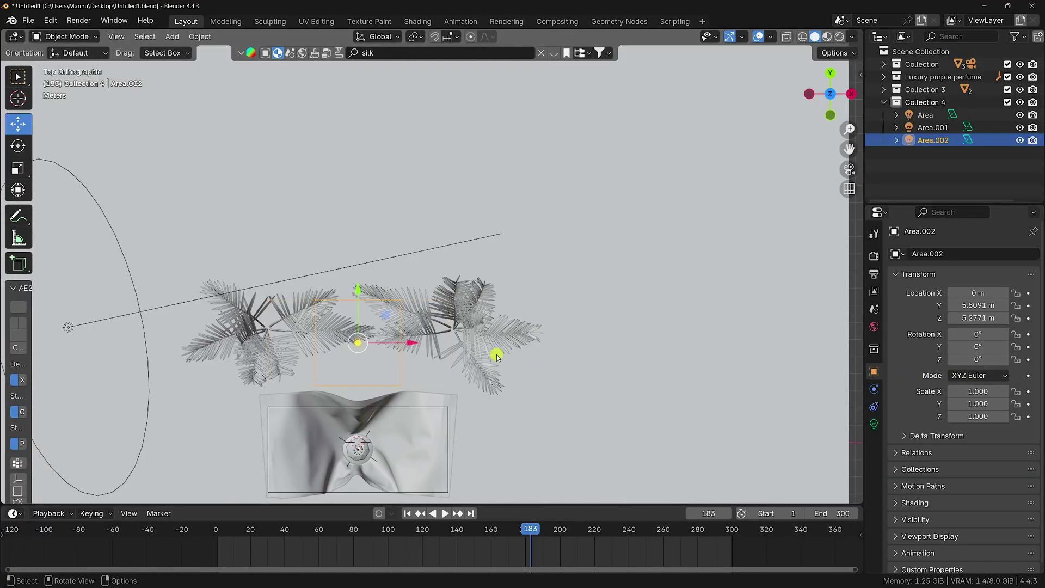
pyautogui.moveTo(411, 347); pyautogui.dragTo(525, 347)
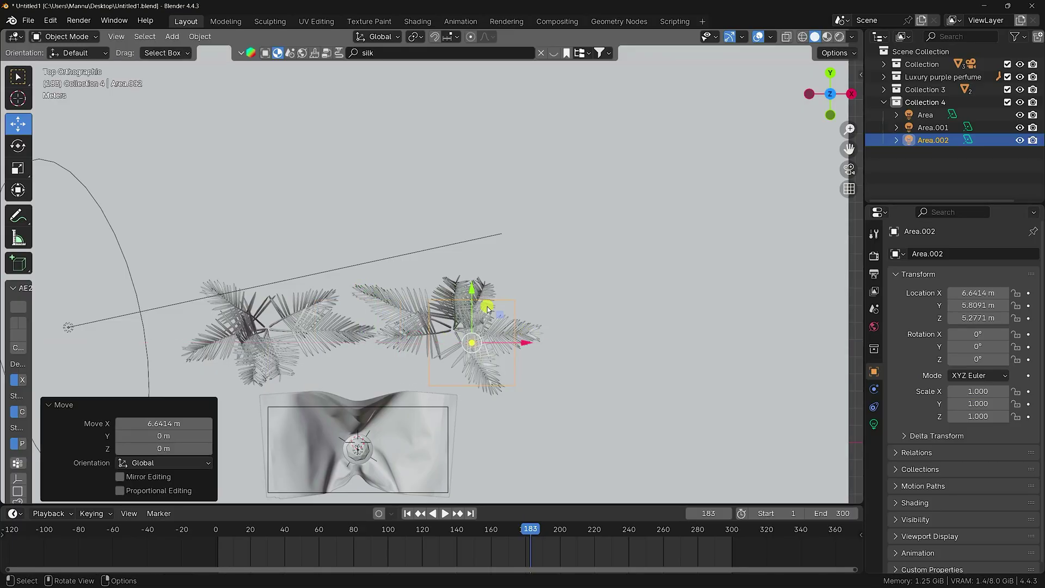
pyautogui.moveTo(473, 287); pyautogui.dragTo(472, 265)
# Duplicate the right palm's light and place the copy over the left palm at about X -5.36 m, Y 6.65 m.
pyautogui.scroll(3, 506, 319)
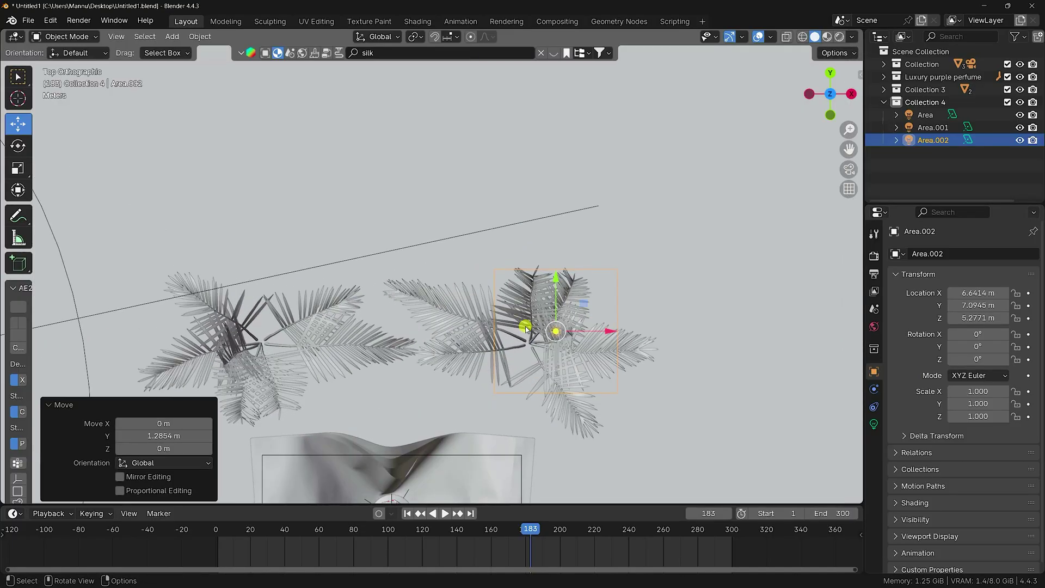
pyautogui.hotkey('shift', 'd')
pyautogui.rightClick(552, 313)
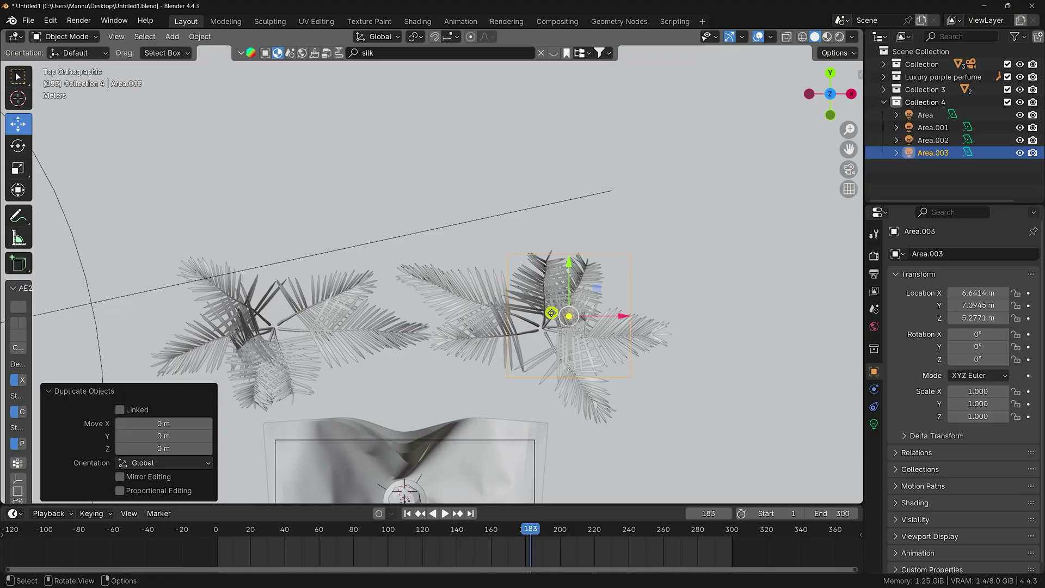
pyautogui.moveTo(611, 315); pyautogui.dragTo(265, 277)
pyautogui.moveTo(266, 275); pyautogui.dragTo(331, 322)
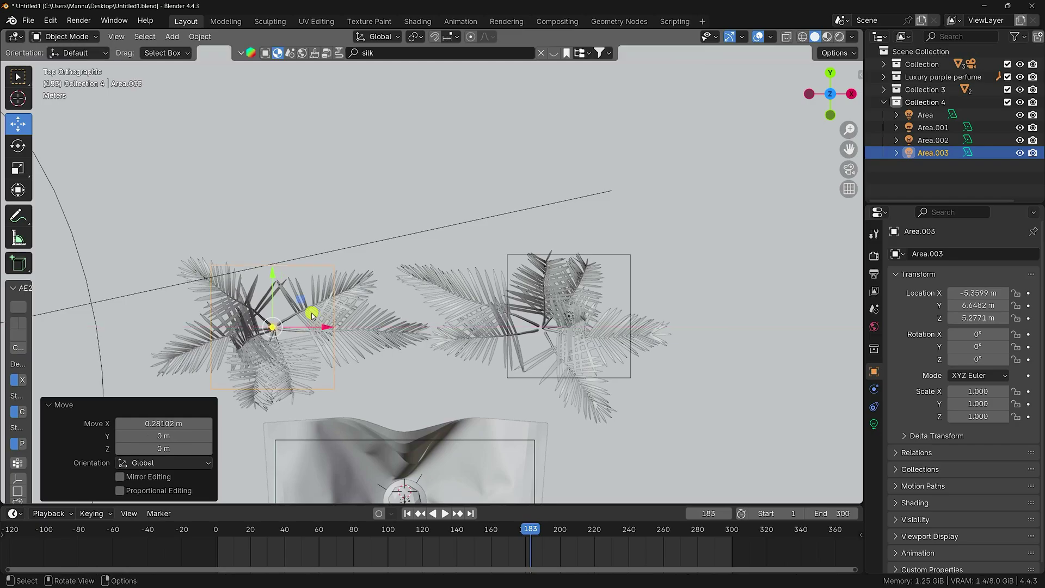
# Duplicate the light above the right palm and move the copy about -10.49 m along Y toward the camera.
pyautogui.scroll(-3, 515, 362)
pyautogui.moveTo(515, 362); pyautogui.dragTo(575, 240, button='middle')
pyautogui.moveTo(526, 346); pyautogui.dragTo(432, 240, button='middle')
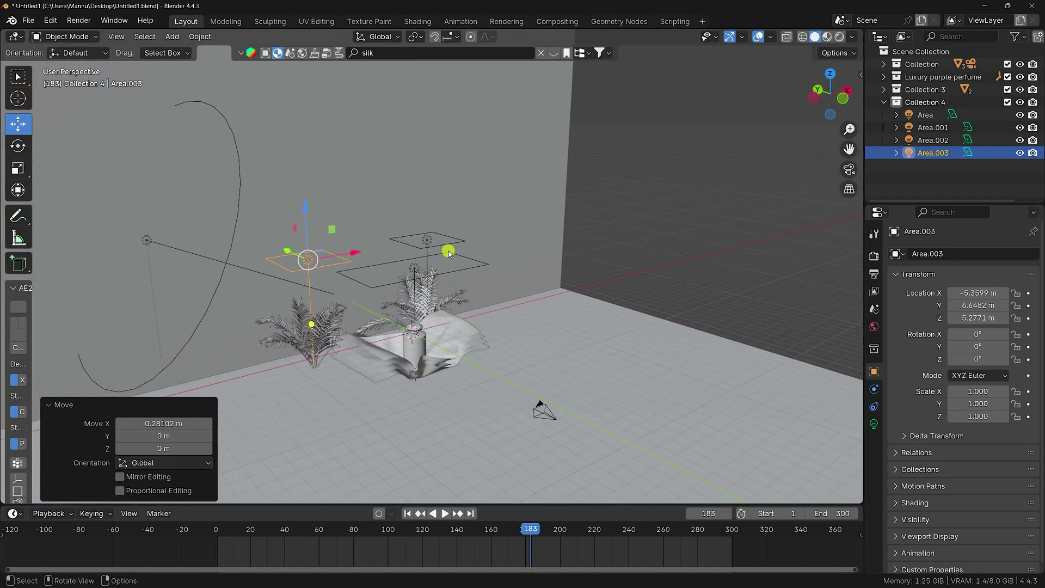
pyautogui.click(432, 240)
pyautogui.hotkey('shift', 'd')
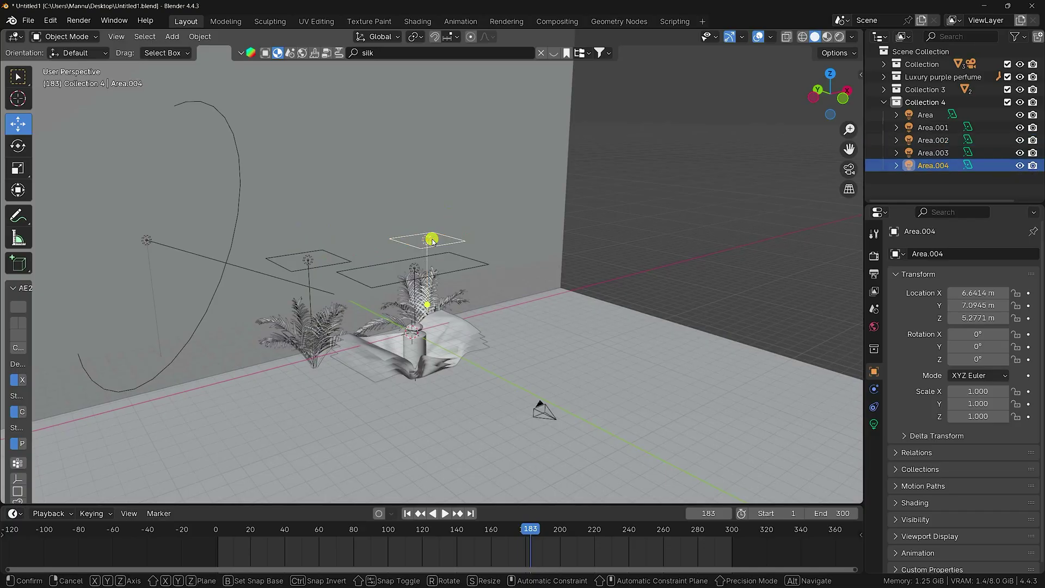
pyautogui.rightClick(431, 240)
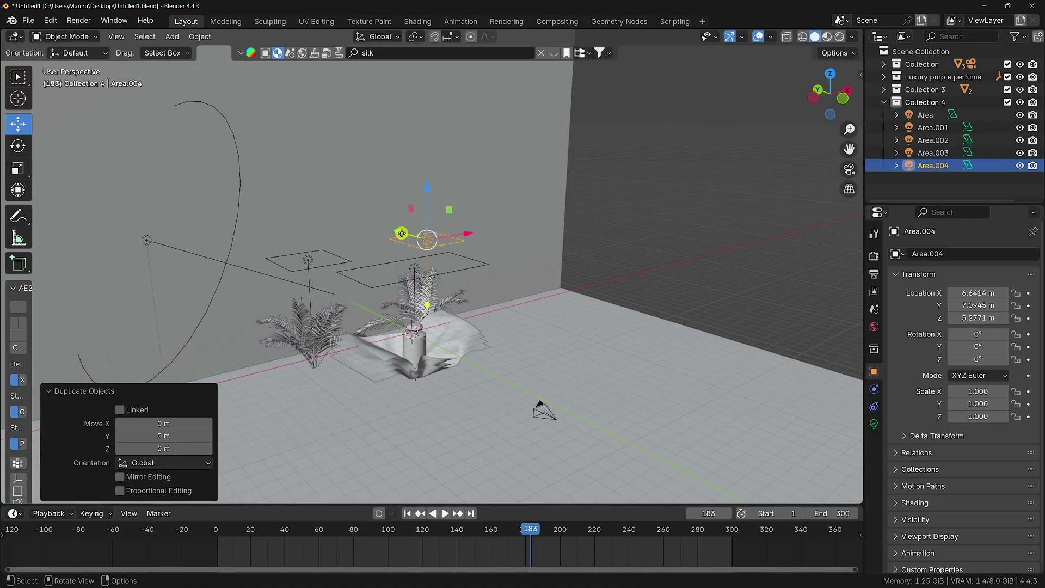
pyautogui.moveTo(402, 233); pyautogui.dragTo(403, 235, button='middle')
pyautogui.moveTo(403, 235); pyautogui.dragTo(471, 296)
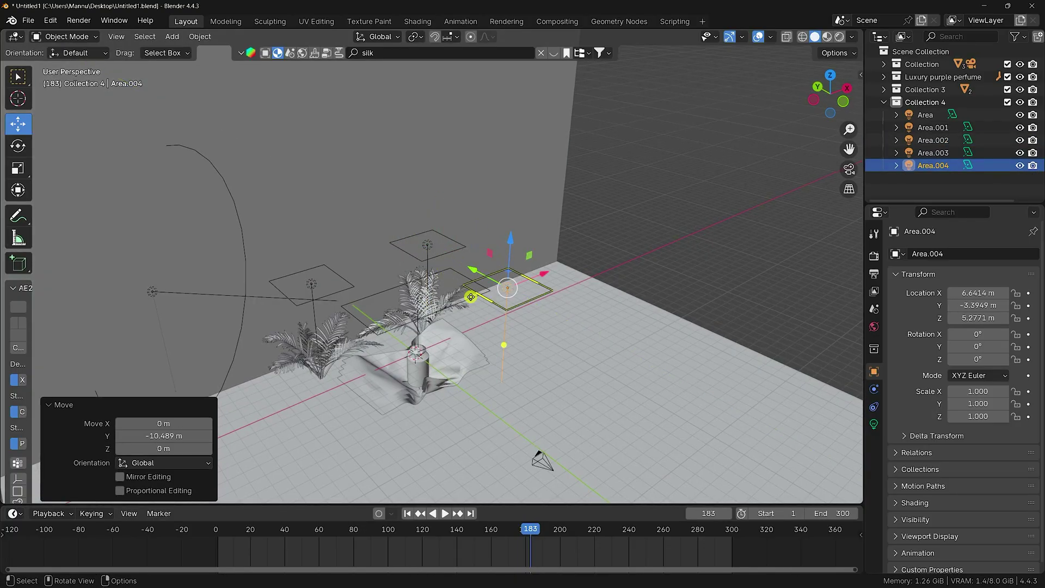
# Lower the new light copy about 6.26 m to the height of the cloth.
pyautogui.press('KP_1')
pyautogui.moveTo(422, 182); pyautogui.dragTo(429, 245)
pyautogui.scroll(5, 456, 334)
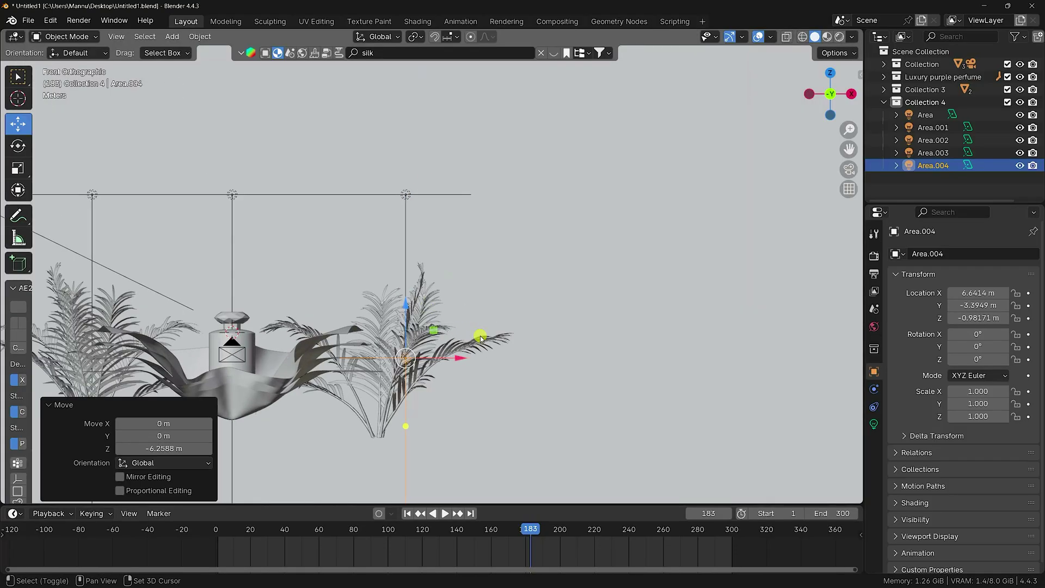
pyautogui.keyDown('shift'); pyautogui.moveTo(481, 339); pyautogui.dragTo(509, 312, button='middle'); pyautogui.keyUp('shift')
pyautogui.click(977, 334)
pyautogui.write('45')
pyautogui.press('Return')
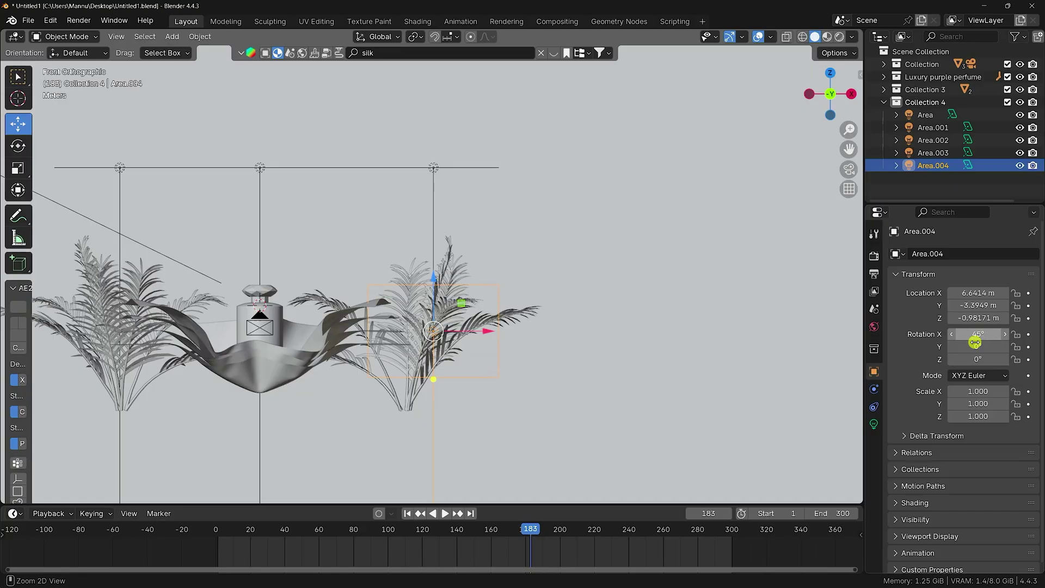
pyautogui.hotkey('ctrl', 'z')
# Set the light's Y rotation to 90° and move it along X to about 10.08 m, beyond the right palm.
pyautogui.moveTo(975, 346); pyautogui.dragTo(948, 347)
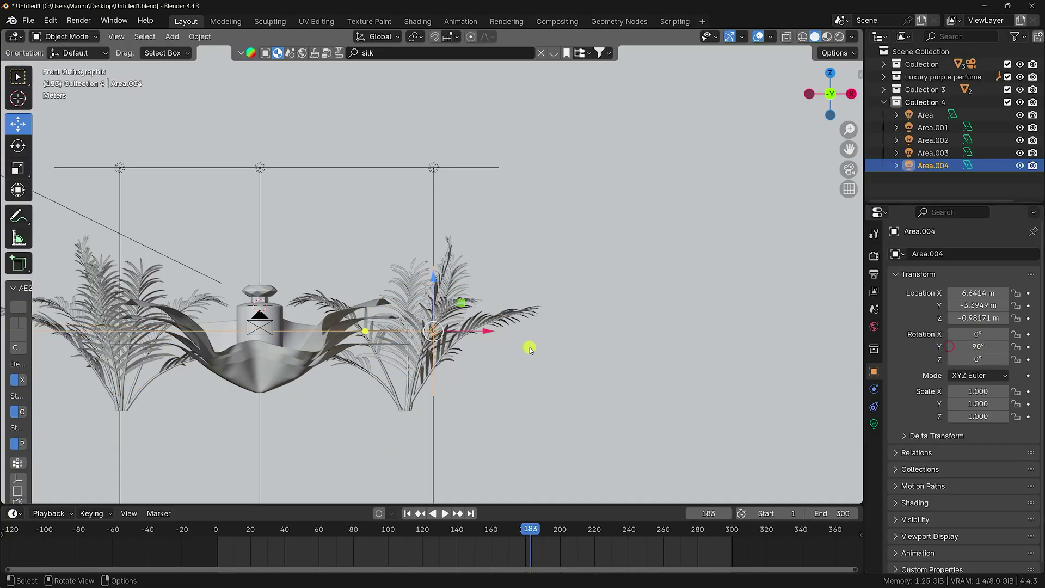
pyautogui.moveTo(486, 331); pyautogui.dragTo(553, 331)
pyautogui.moveTo(553, 331); pyautogui.dragTo(512, 326, button='middle')
pyautogui.scroll(-3, 509, 345)
pyautogui.moveTo(558, 320); pyautogui.dragTo(572, 320)
# Move the right side light about 3.06 m along Y so it lines up with the bottle.
pyautogui.moveTo(489, 340); pyautogui.dragTo(572, 381, button='middle')
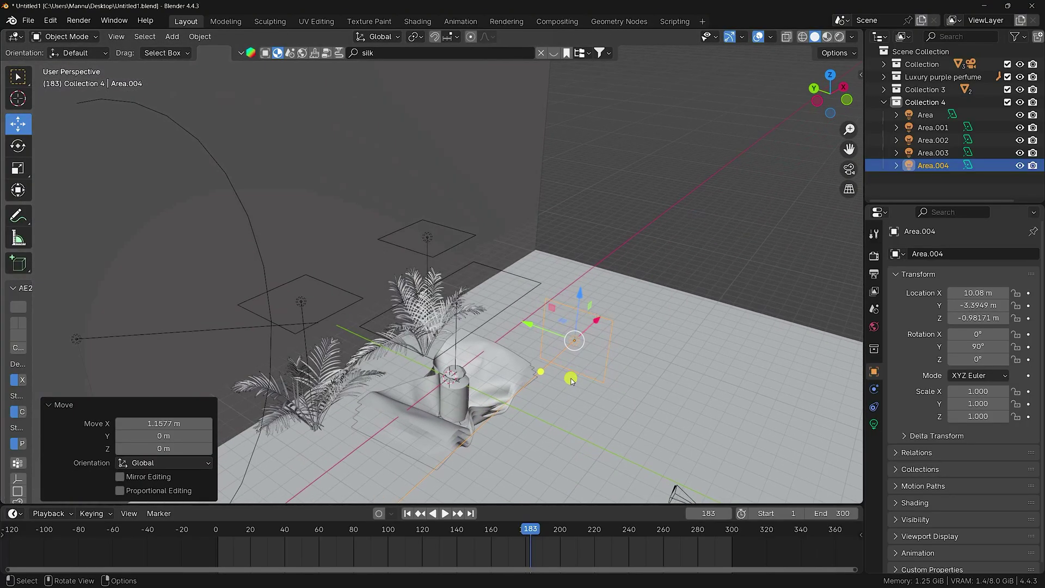
pyautogui.press('KP_7')
pyautogui.moveTo(466, 360); pyautogui.dragTo(474, 317)
# Duplicate the right side light and move the copy about -20.62 m along X to the bottle's opposite side.
pyautogui.moveTo(488, 268); pyautogui.dragTo(551, 365, button='middle')
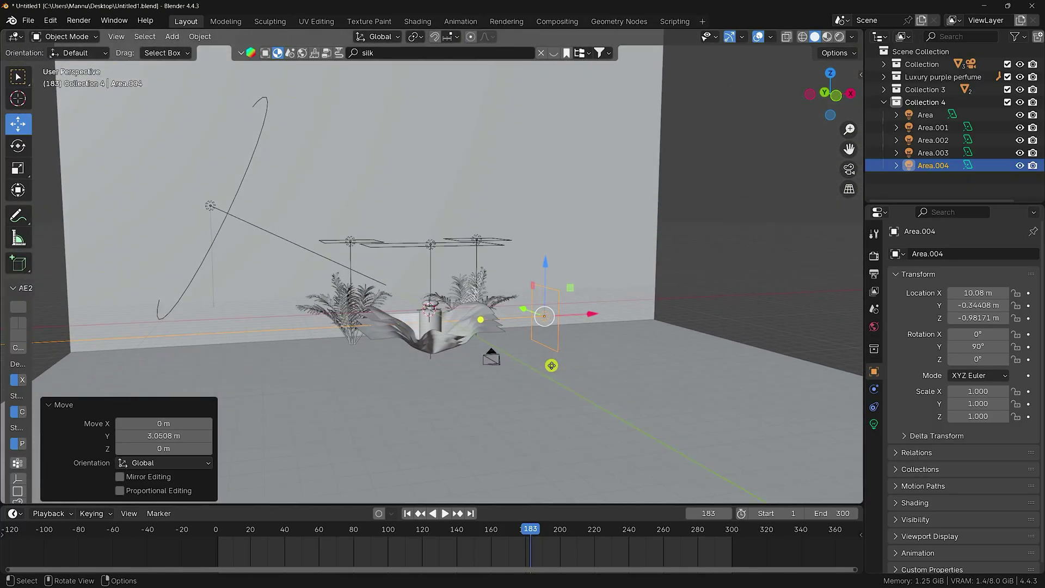
pyautogui.hotkey('shift', 'd')
pyautogui.press('Escape')
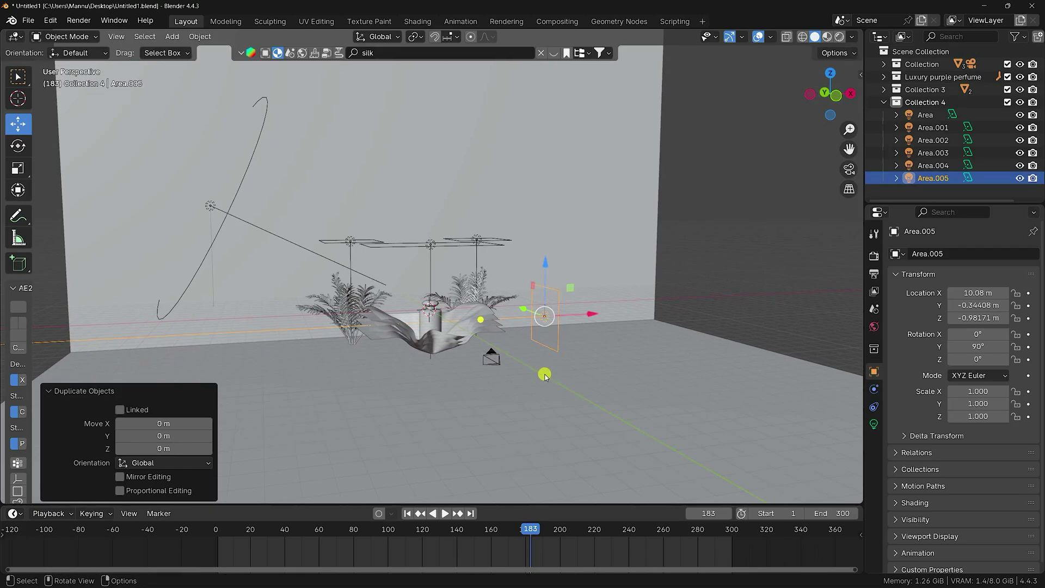
pyautogui.moveTo(593, 307); pyautogui.dragTo(349, 325)
# Set the left side light's Y rotation to -90° so it faces the bottle.
pyautogui.click(975, 349)
pyautogui.write('-9')
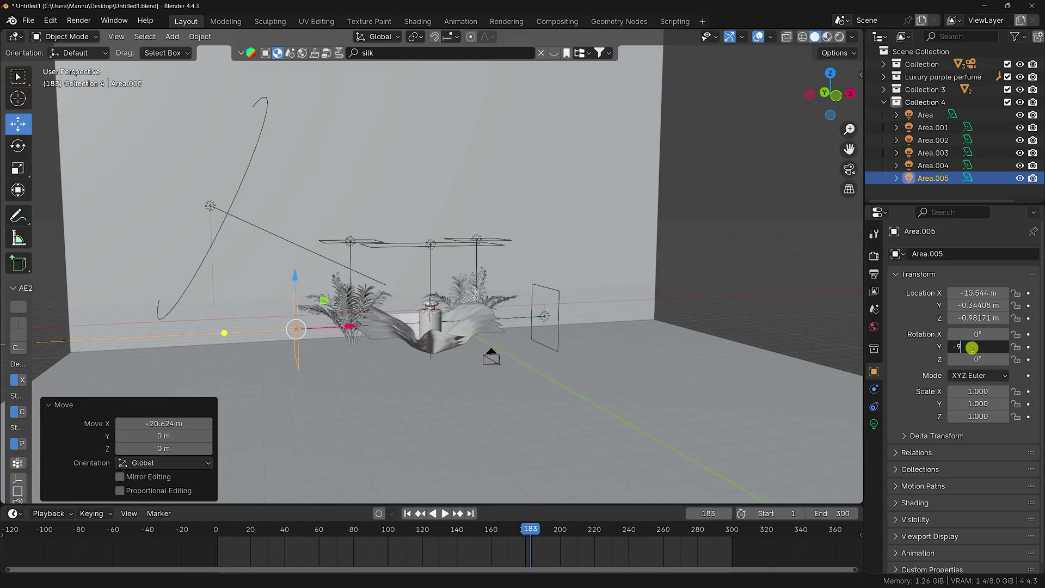
pyautogui.write('0')
pyautogui.press('Return')
# Duplicate the right side light and move the copy in front of the bottle, to about X 0.10 m and Y -9.97 m.
pyautogui.moveTo(711, 340); pyautogui.dragTo(497, 350, button='middle')
pyautogui.moveTo(551, 299); pyautogui.dragTo(453, 310, button='middle')
pyautogui.scroll(4, 449, 313)
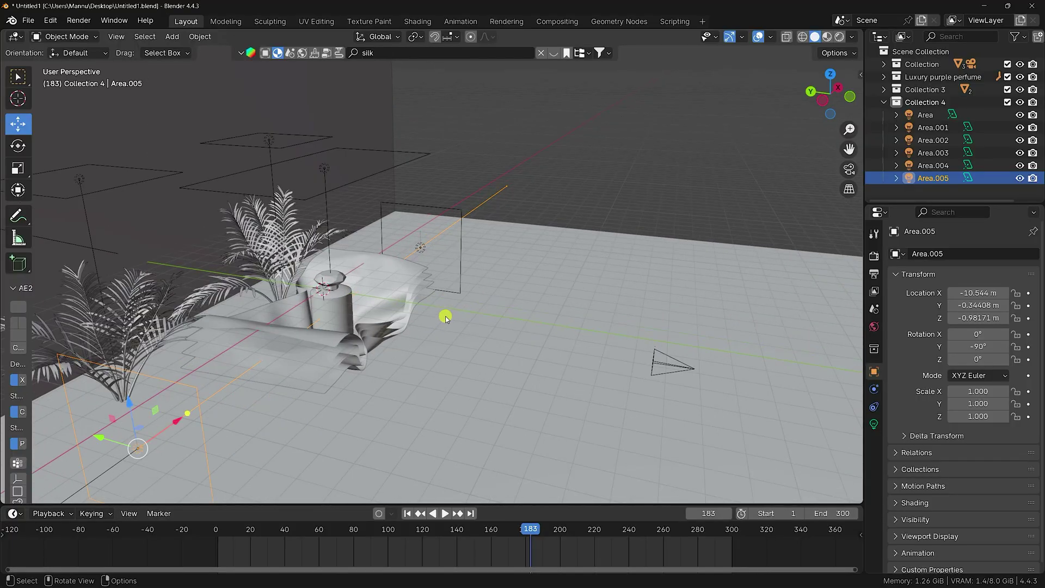
pyautogui.click(457, 213)
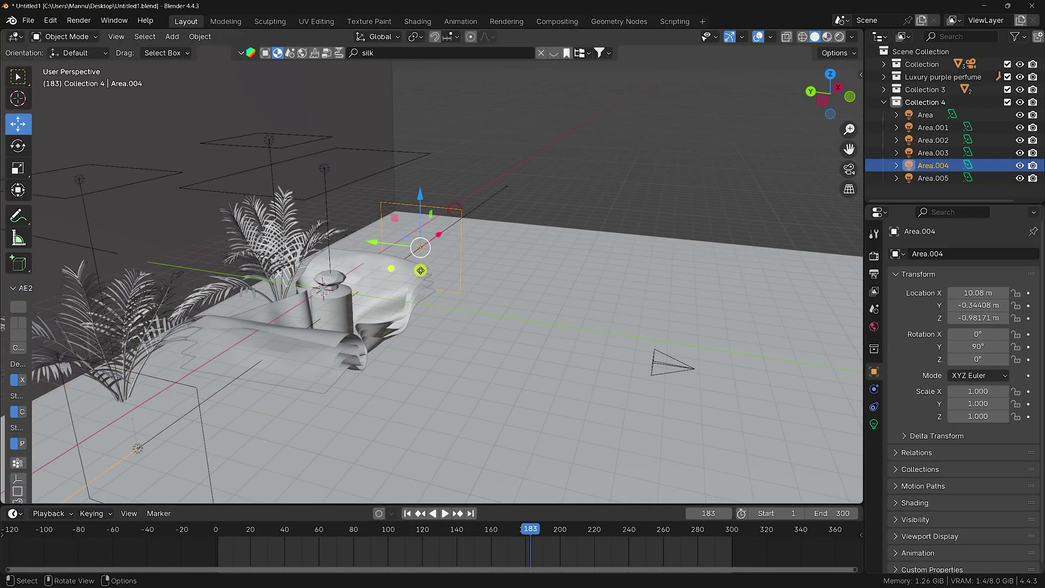
pyautogui.hotkey('shift', 'd')
pyautogui.press('Escape')
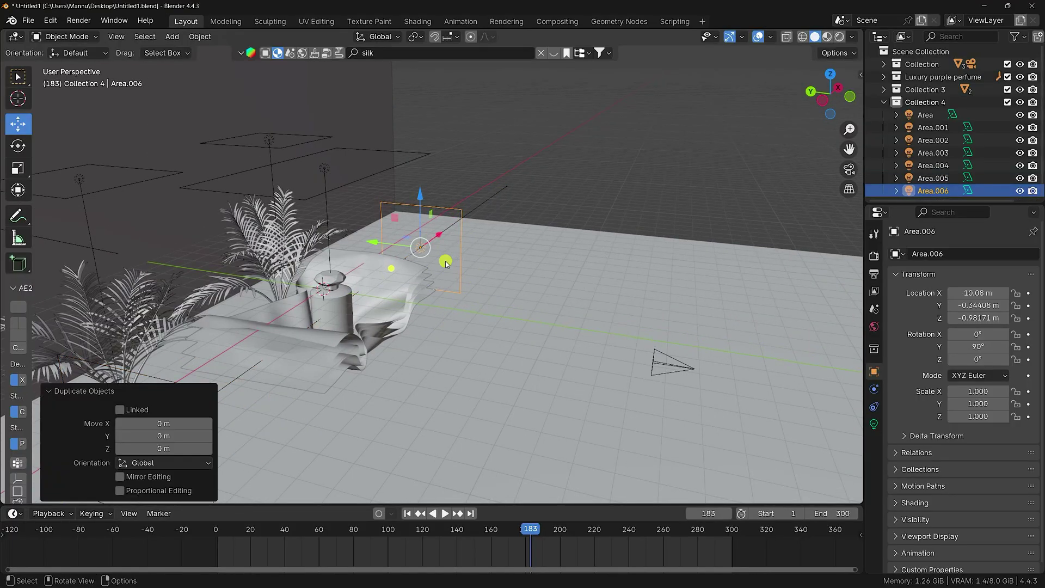
pyautogui.moveTo(369, 245); pyautogui.dragTo(539, 287)
pyautogui.moveTo(539, 288); pyautogui.dragTo(572, 265, button='middle')
pyautogui.moveTo(555, 235); pyautogui.dragTo(392, 261)
# Set the front light's X rotation to 90° and Y rotation to 0° so it faces the bottle.
pyautogui.click(974, 346)
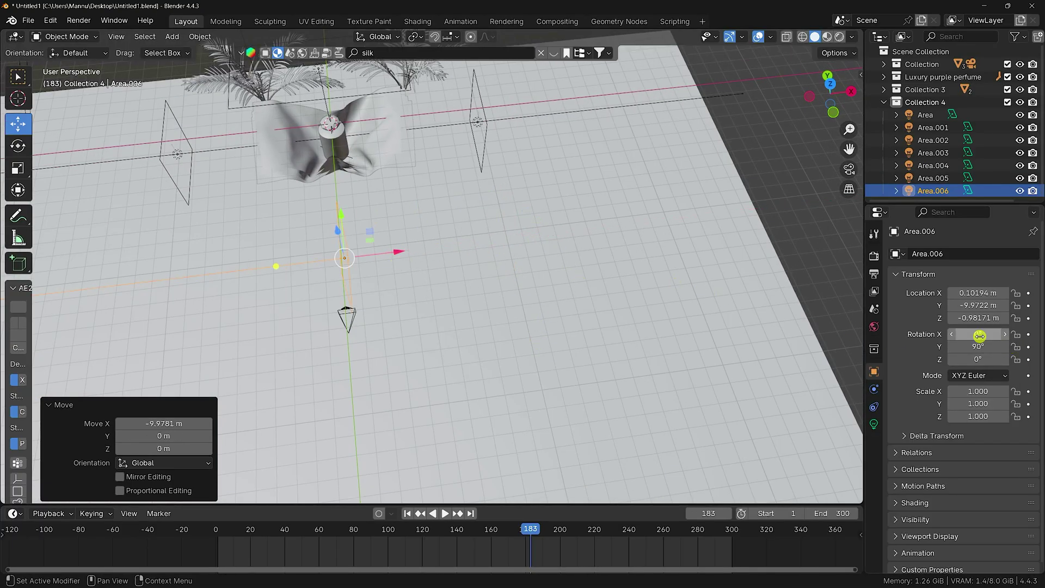
pyautogui.write('0')
pyautogui.press('Return')
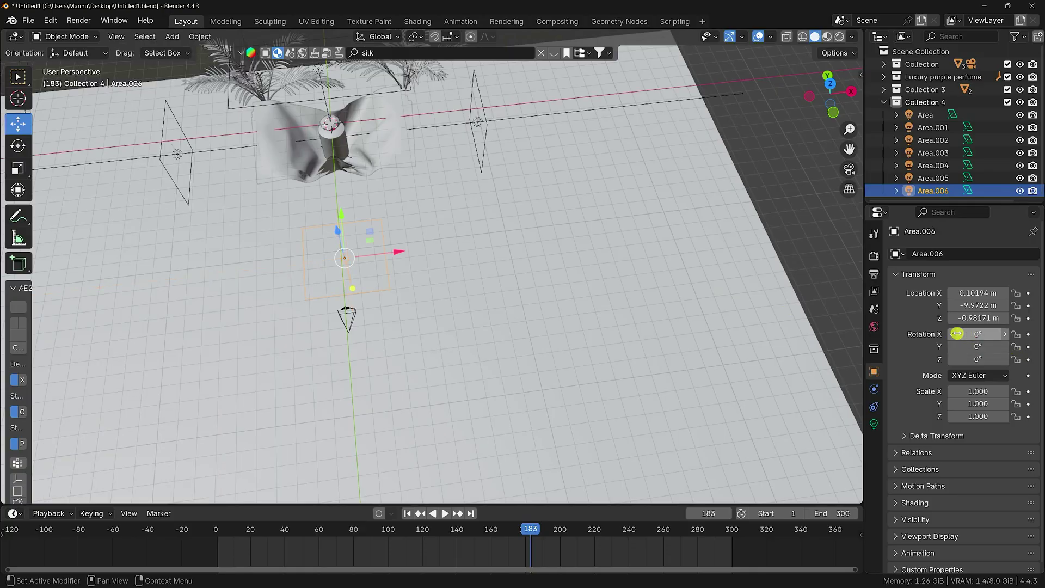
pyautogui.press('KP_7')
pyautogui.moveTo(975, 333); pyautogui.dragTo(184, 334)
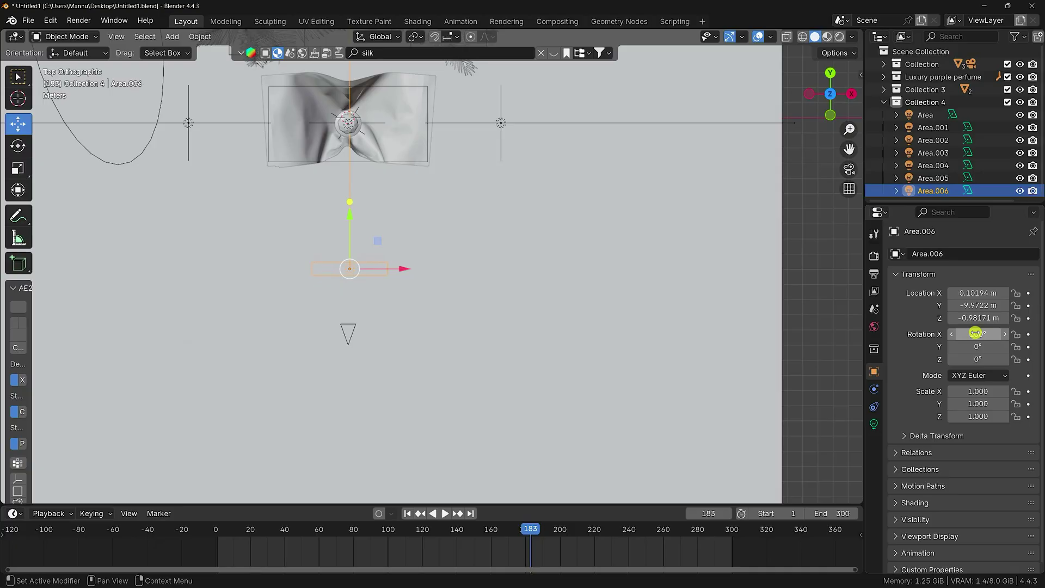
pyautogui.click(973, 333)
pyautogui.press('Return')
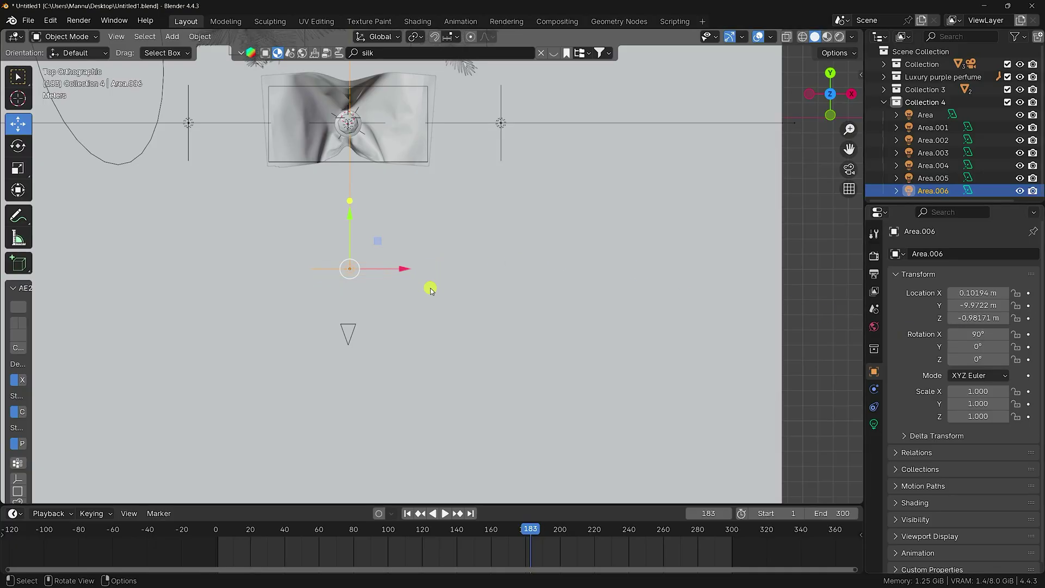
# Set the front area light's size to 7 m.
pyautogui.click(874, 424)
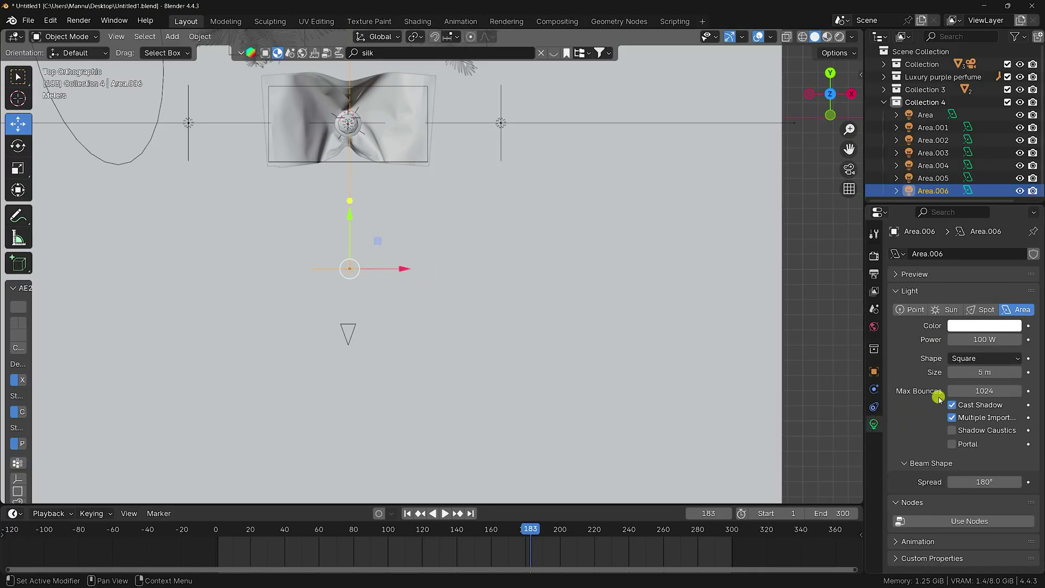
pyautogui.click(977, 372)
pyautogui.write('7')
pyautogui.press('Return')
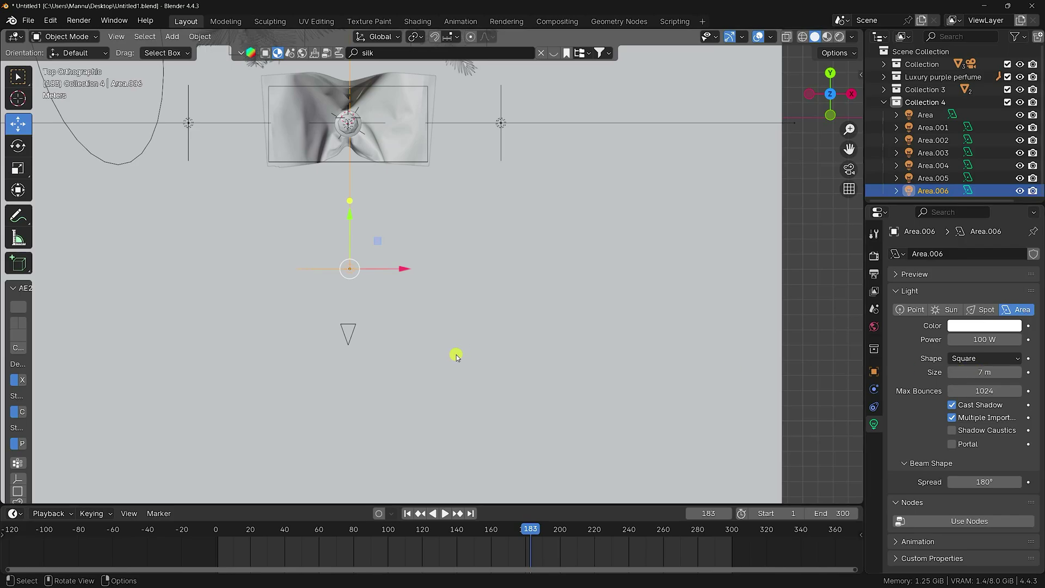
# Render frame 183 through the camera as a still image and inspect the lighting on the bottle, cloth and palms.
pyautogui.moveTo(457, 354); pyautogui.dragTo(574, 210, button='middle')
pyautogui.moveTo(397, 294)
pyautogui.mouseDown(button='middle')
pyautogui.moveTo(524, 261)
pyautogui.moveTo(501, 289)
pyautogui.moveTo(466, 296)
pyautogui.moveTo(399, 284)
pyautogui.moveTo(465, 316)
pyautogui.moveTo(505, 323)
pyautogui.moveTo(469, 317)
pyautogui.mouseUp(button='middle')
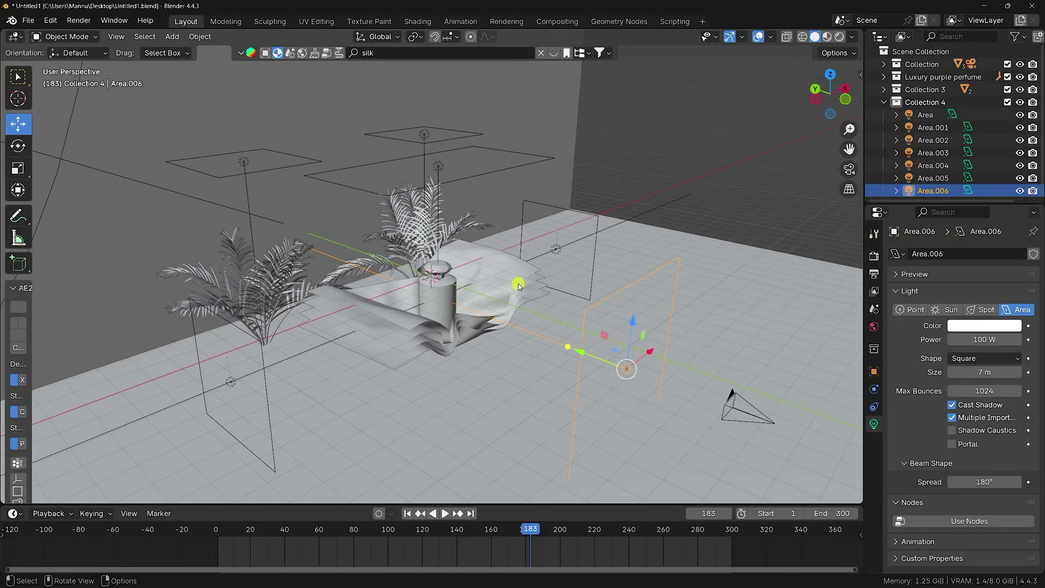
pyautogui.press('KP_0')
pyautogui.scroll(3, 509, 293)
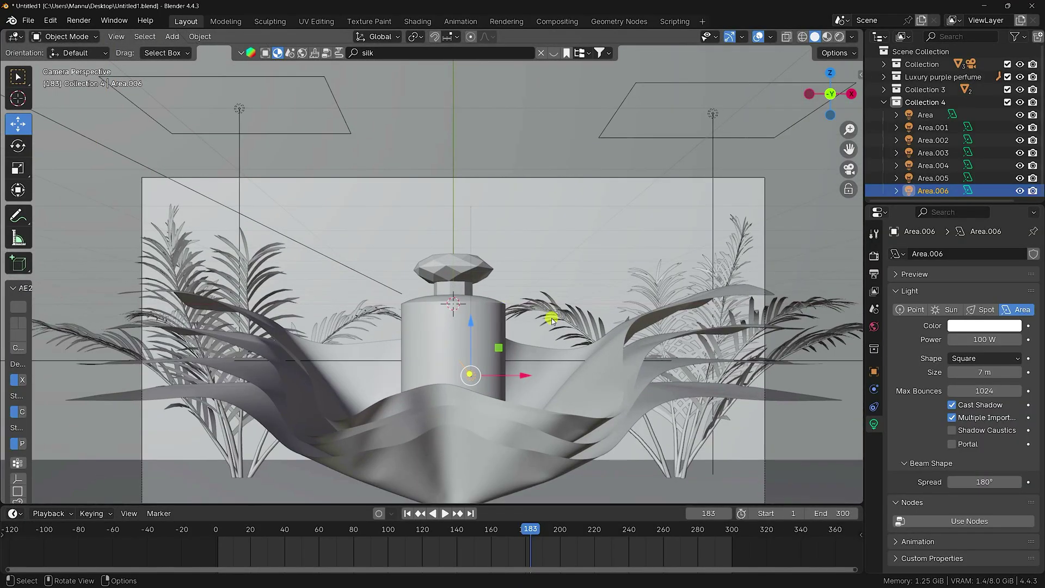
pyautogui.keyDown('shift'); pyautogui.moveTo(551, 320); pyautogui.dragTo(478, 261, button='middle'); pyautogui.keyUp('shift')
pyautogui.scroll(2, 478, 260)
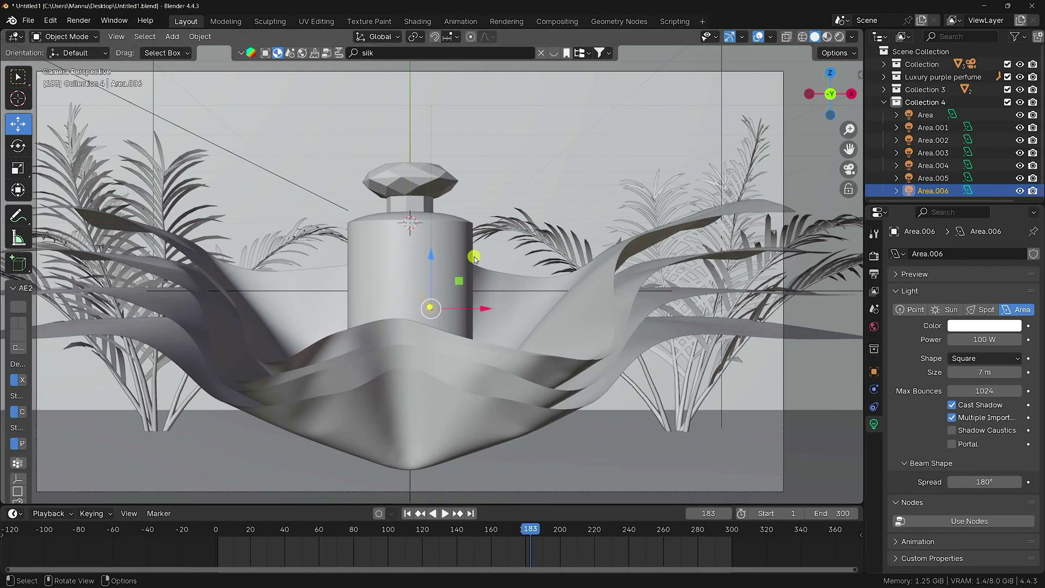
pyautogui.click(77, 20)
pyautogui.click(88, 35)
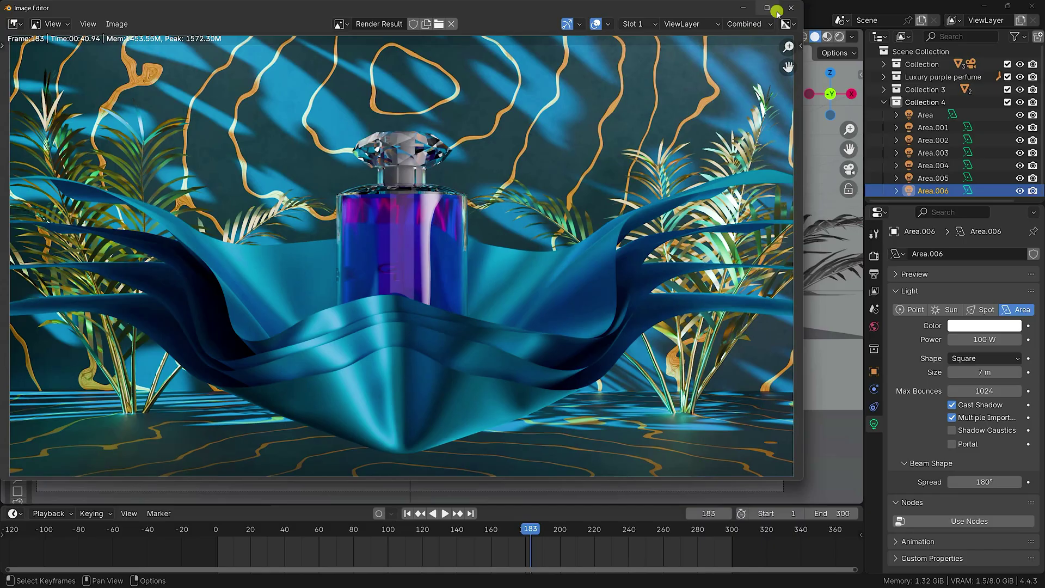
pyautogui.click(776, 10)
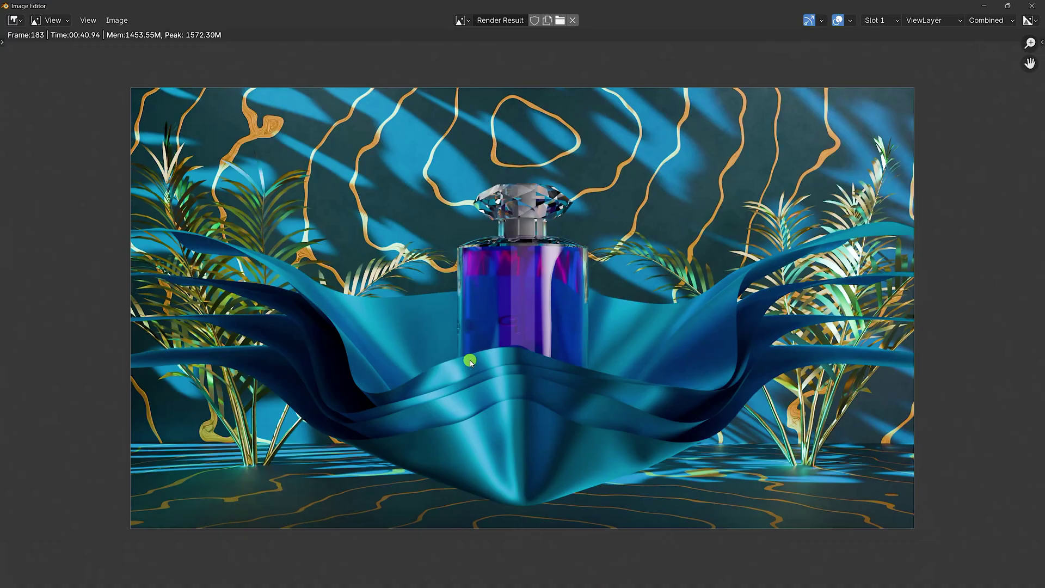
pyautogui.click(1039, 9)
# Set the scene's output frame rate to 30 fps.
pyautogui.click(874, 274)
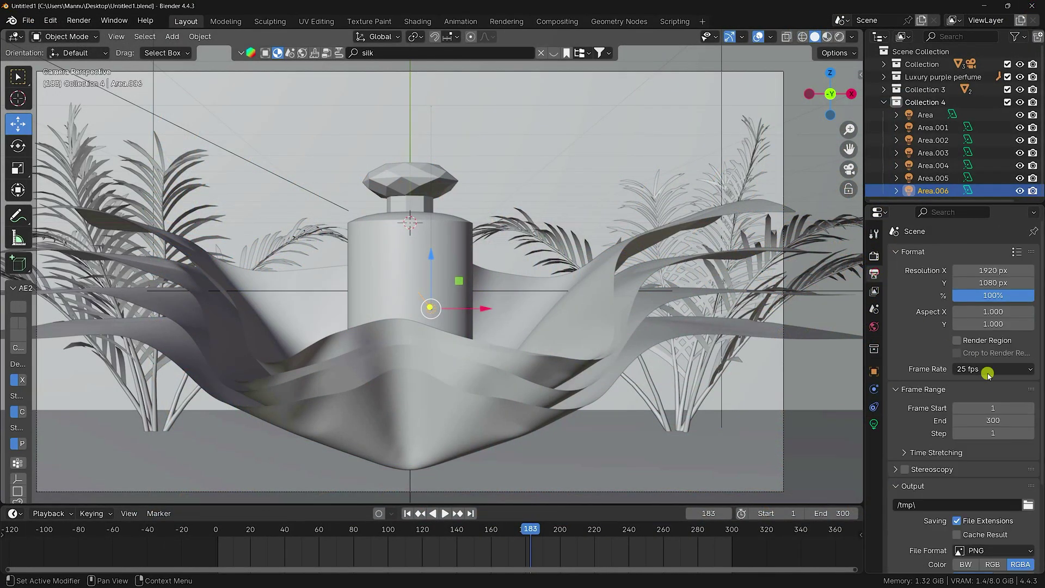
pyautogui.click(988, 374)
pyautogui.click(978, 435)
# Create a new folder on the Desktop and set it as the render output location with the file name 1.
pyautogui.click(1027, 505)
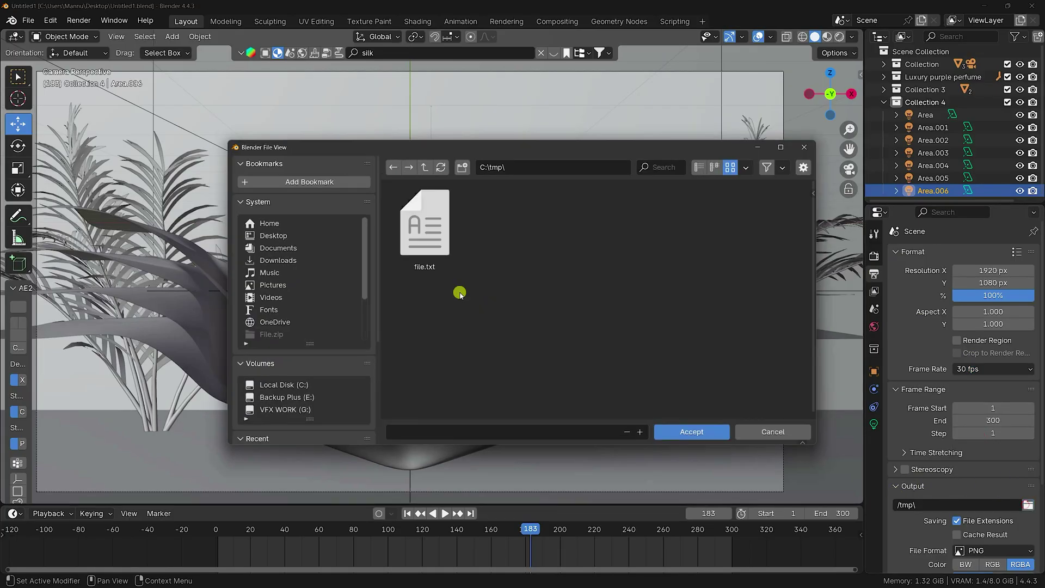
pyautogui.click(269, 234)
pyautogui.scroll(-2, 584, 349)
pyautogui.scroll(-2, 584, 349)
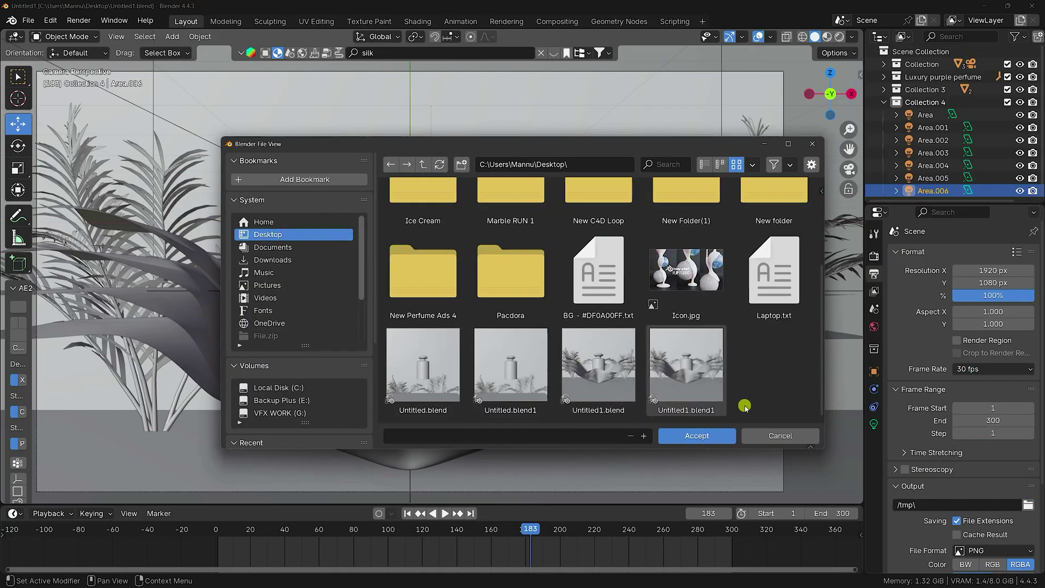
pyautogui.rightClick(729, 381)
pyautogui.click(723, 366)
pyautogui.press('Return')
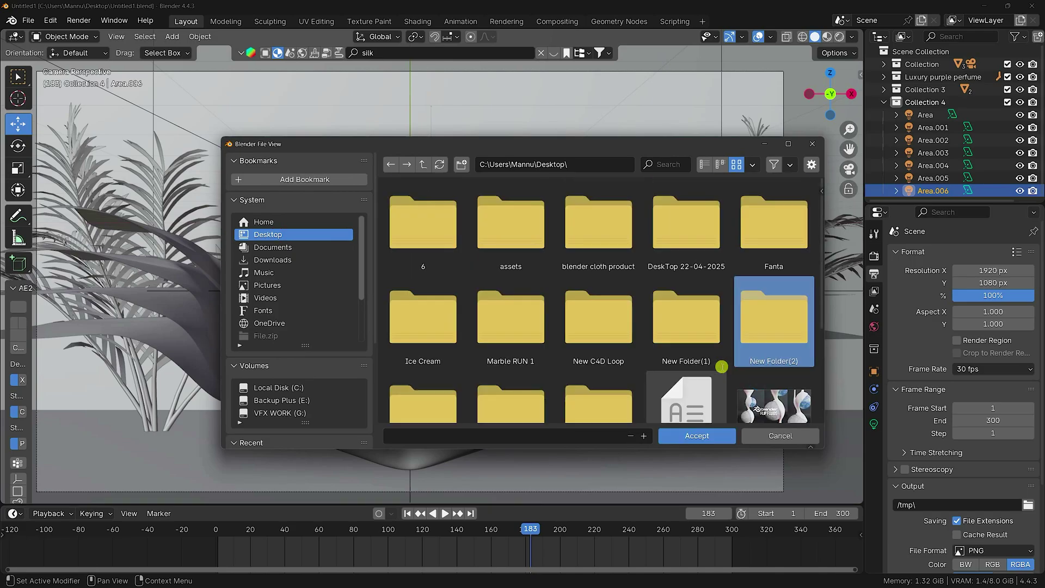
pyautogui.press('Return')
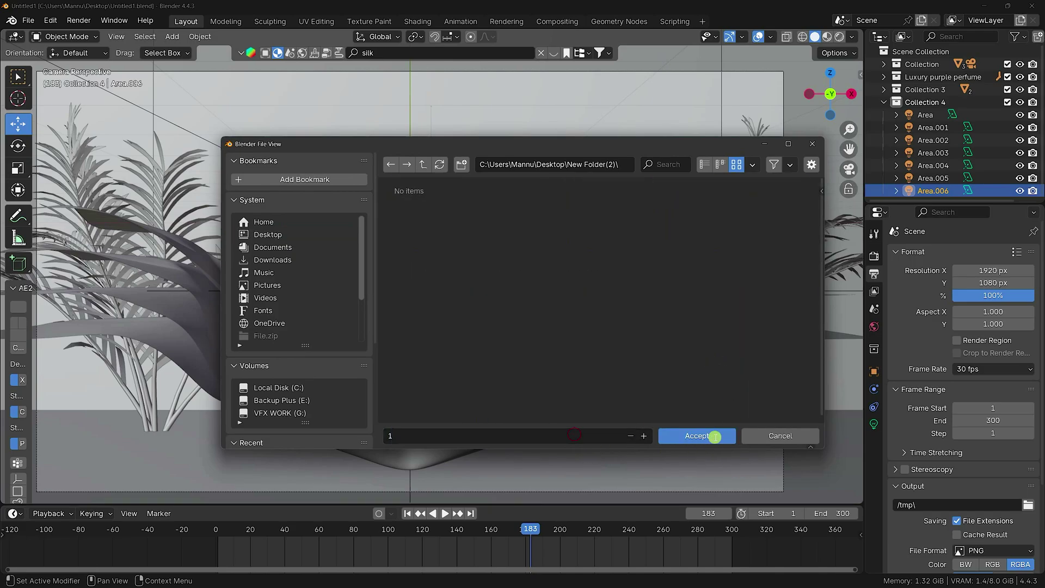
pyautogui.click(714, 436)
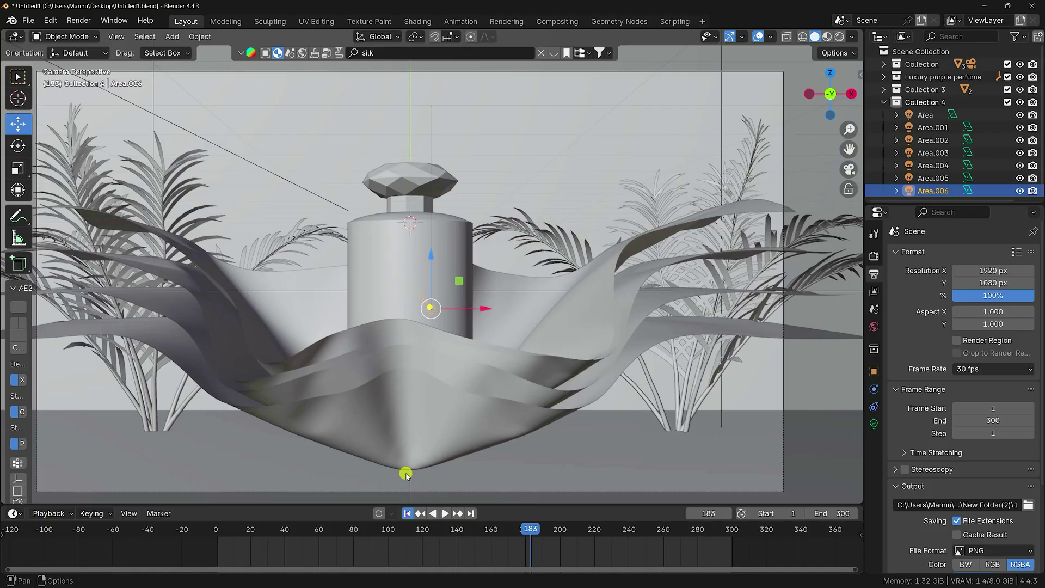
# Return the animation to frame 1 and disable Multiple Importance for the front area light.
pyautogui.hotkey('shift', 'Left')
pyautogui.scroll(-3, 427, 261)
pyautogui.moveTo(427, 264); pyautogui.dragTo(593, 303, button='middle')
pyautogui.click(602, 282)
pyautogui.click(598, 288)
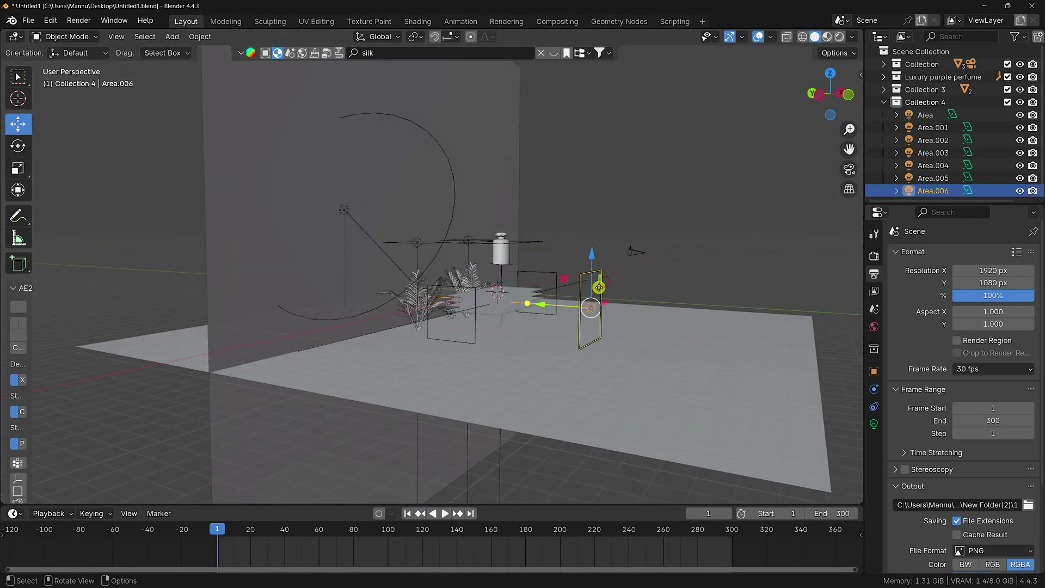
pyautogui.moveTo(604, 306); pyautogui.dragTo(585, 301, button='middle')
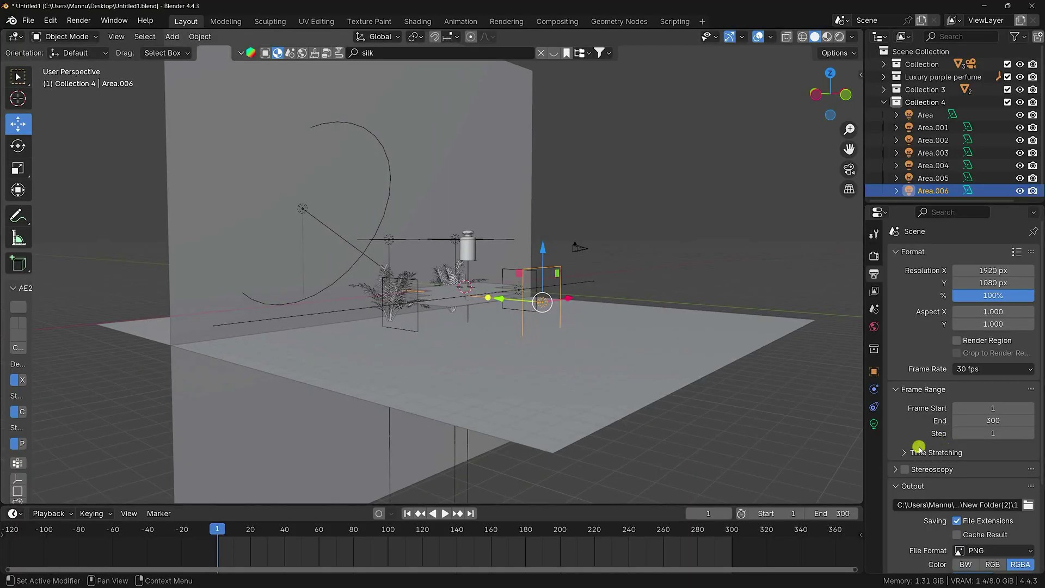
pyautogui.click(873, 424)
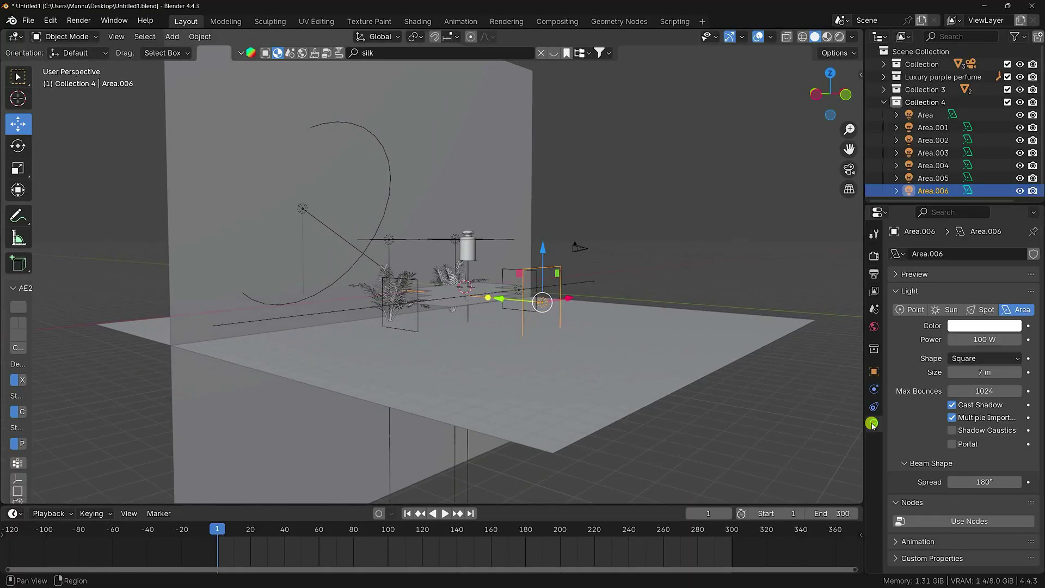
pyautogui.click(952, 417)
# Review the light arrangement around the bottle at frame 1 and check the framing through the camera.
pyautogui.moveTo(685, 341); pyautogui.dragTo(620, 329, button='middle')
pyautogui.scroll(3, 665, 296)
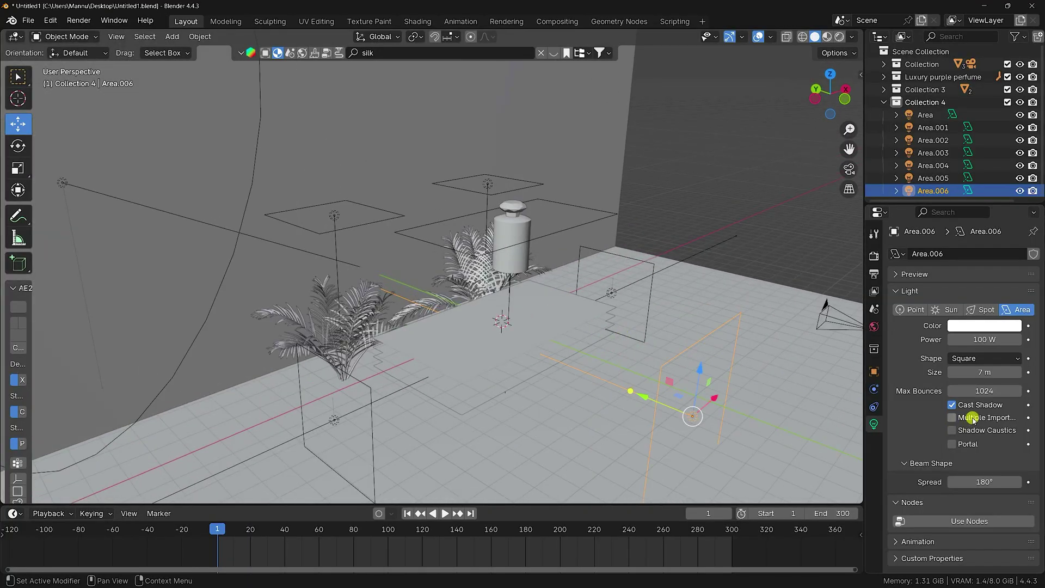
pyautogui.moveTo(452, 277); pyautogui.dragTo(439, 261, button='middle')
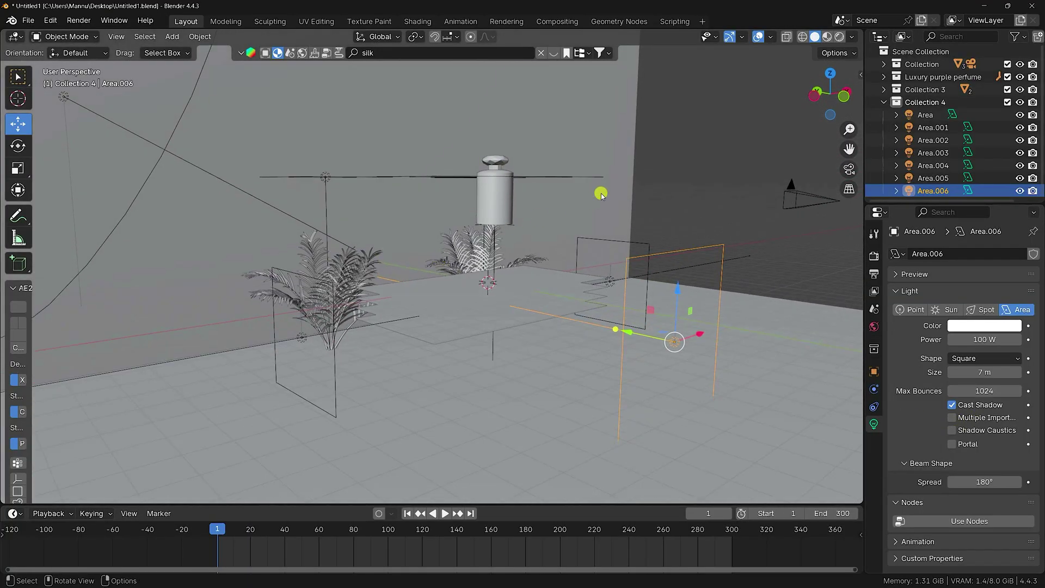
pyautogui.moveTo(511, 320); pyautogui.dragTo(471, 345, button='middle')
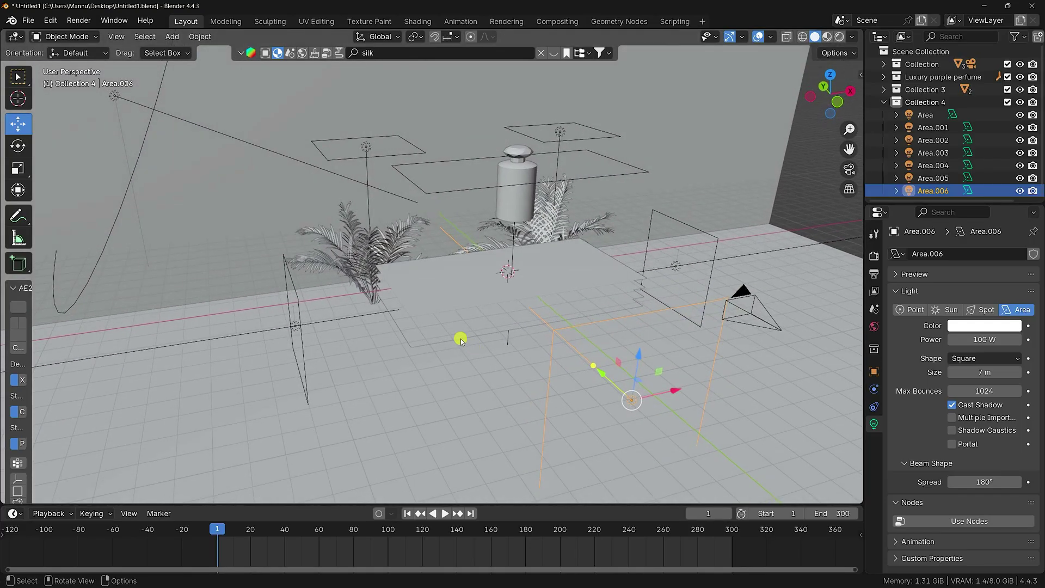
pyautogui.press('KP_0')
pyautogui.scroll(4, 471, 284)
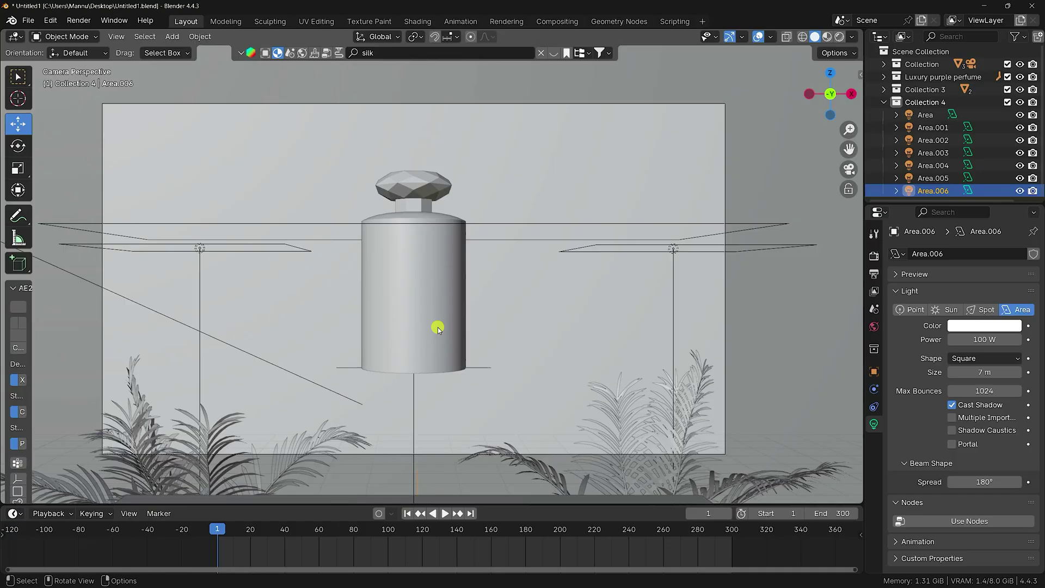